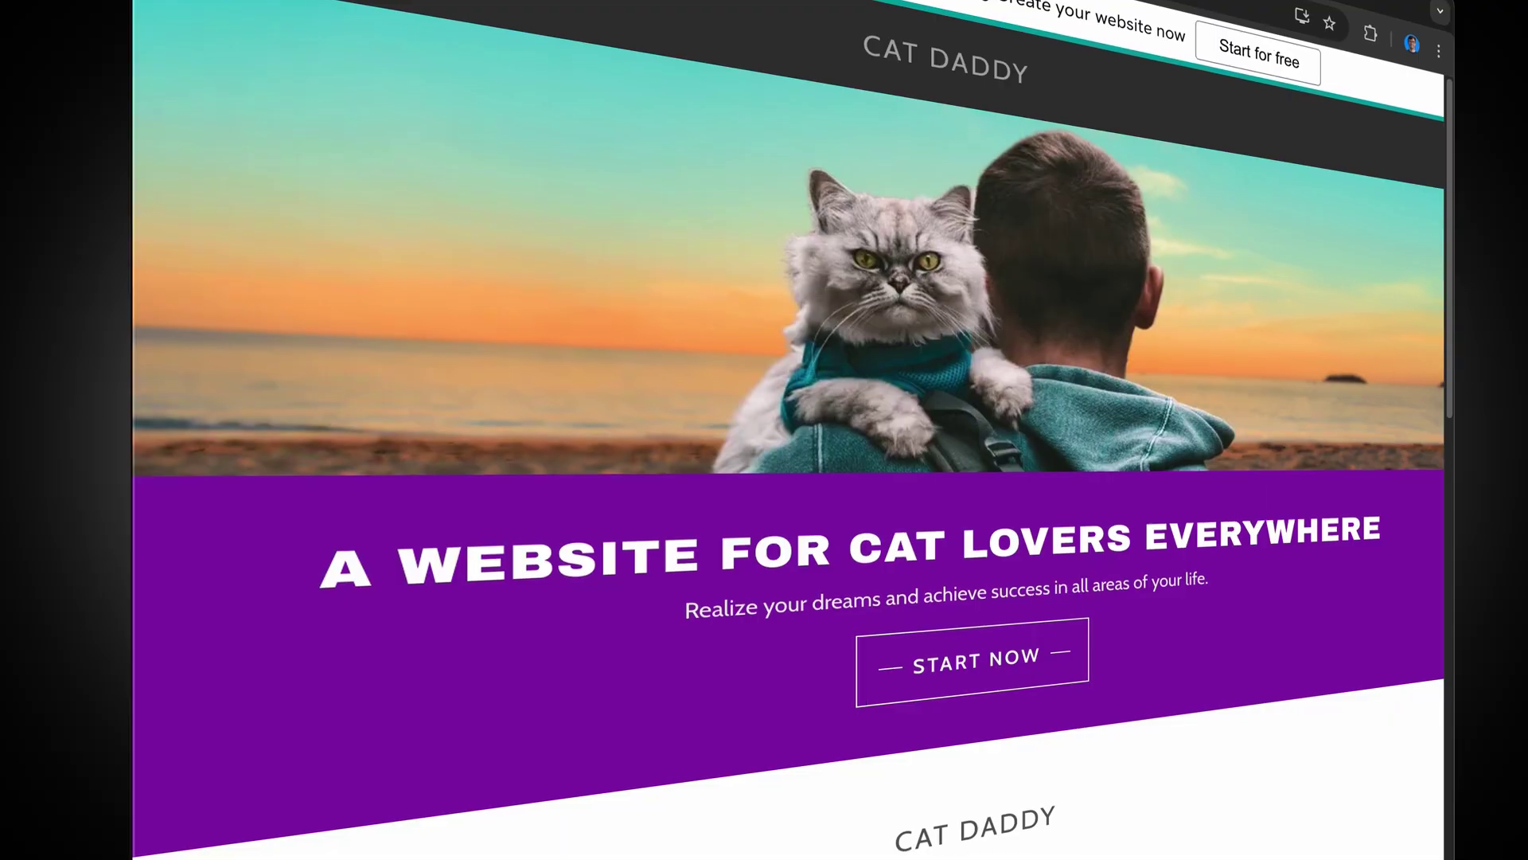
Step: Go to GoDaddy's Website Builder page from the Websites menu and scroll down to its FAQ
scroll(793, 429, down, 2)
scroll(792, 430, down, 3)
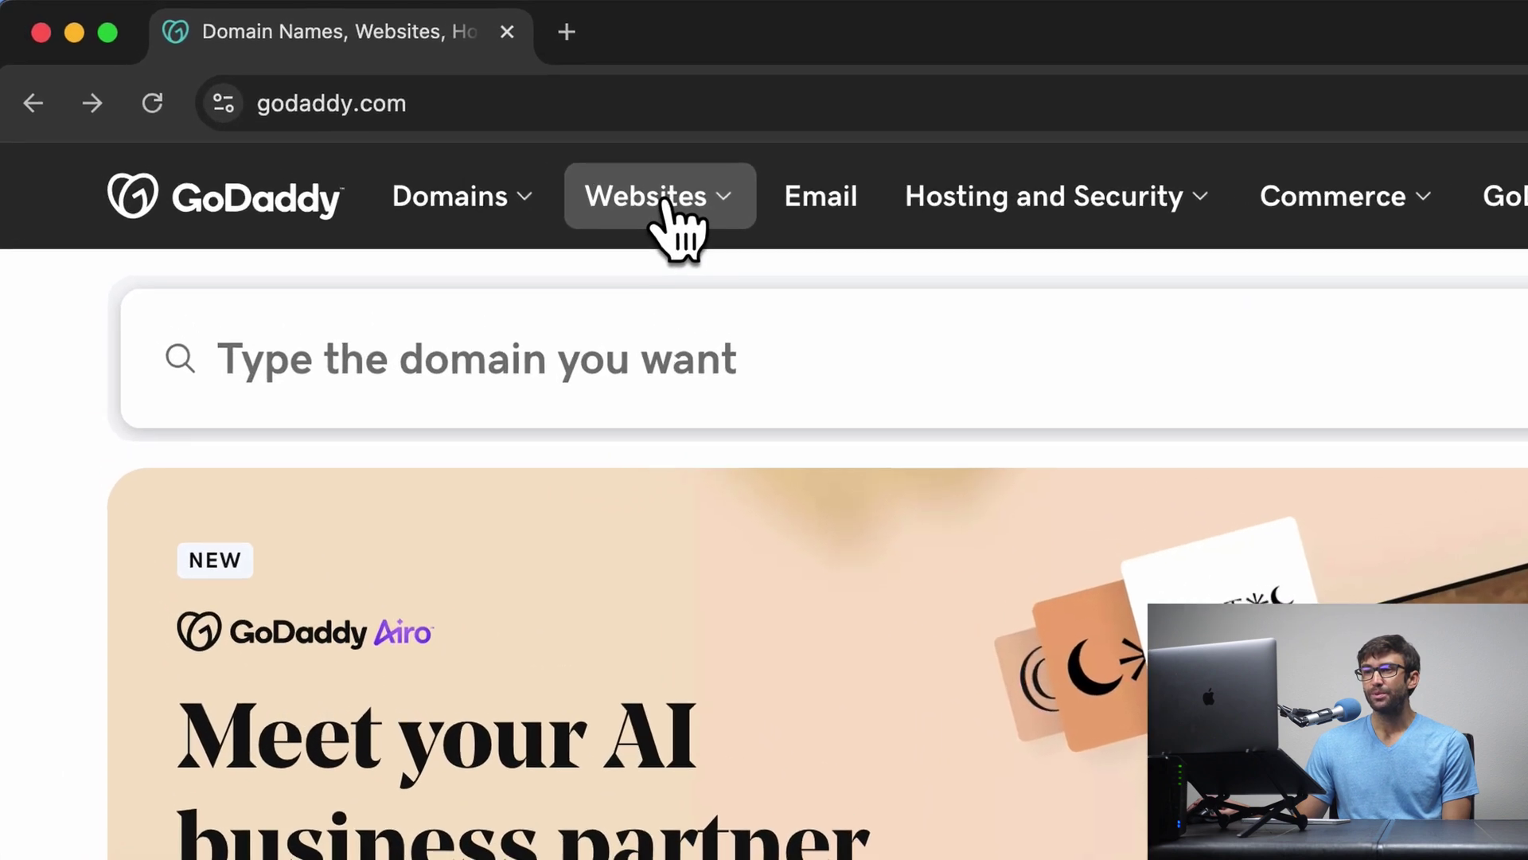
click(714, 213)
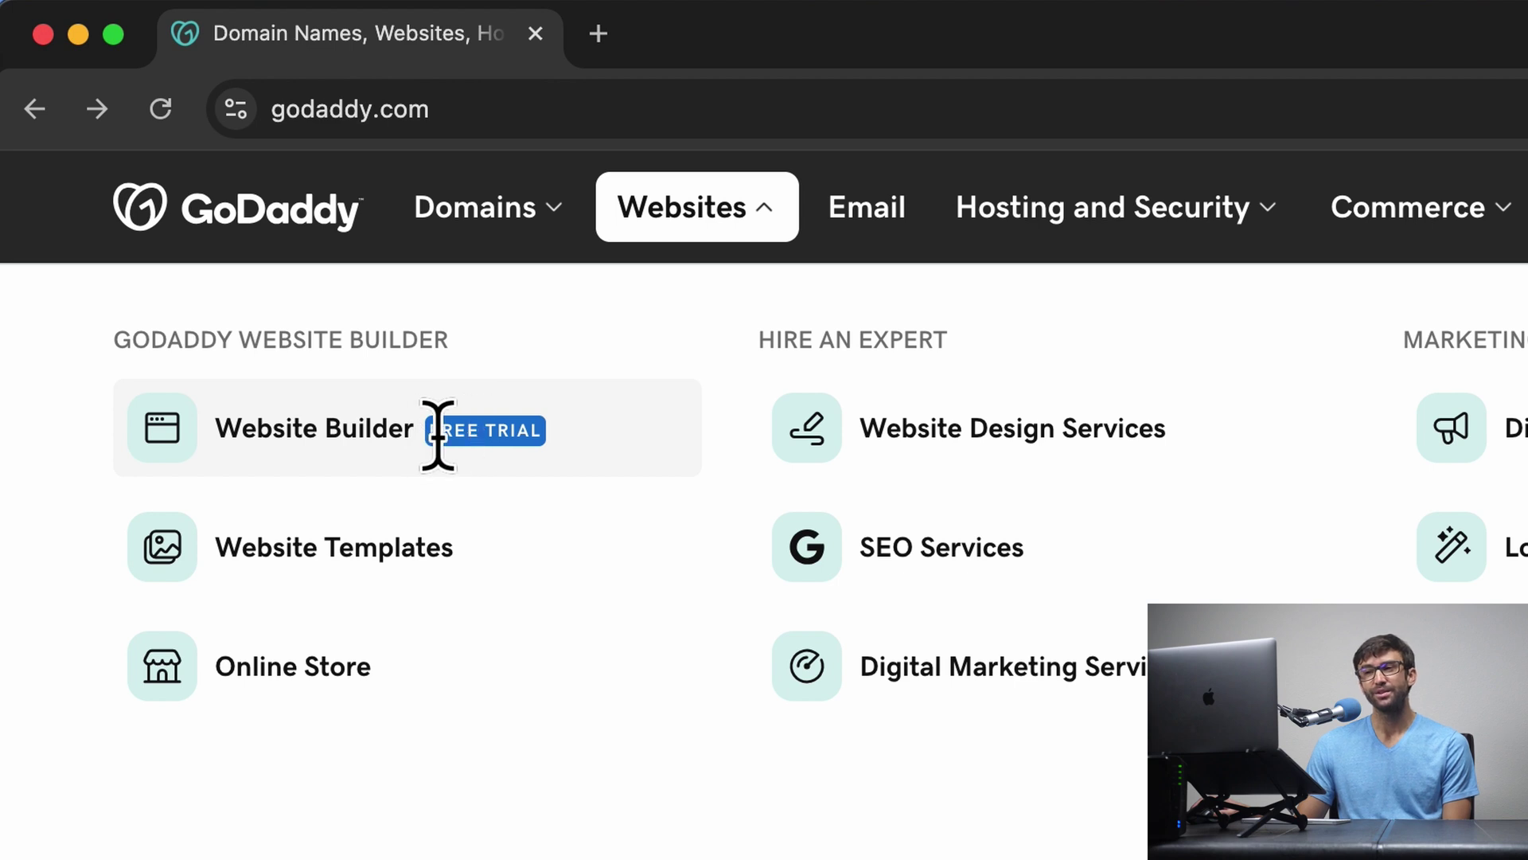
click(319, 427)
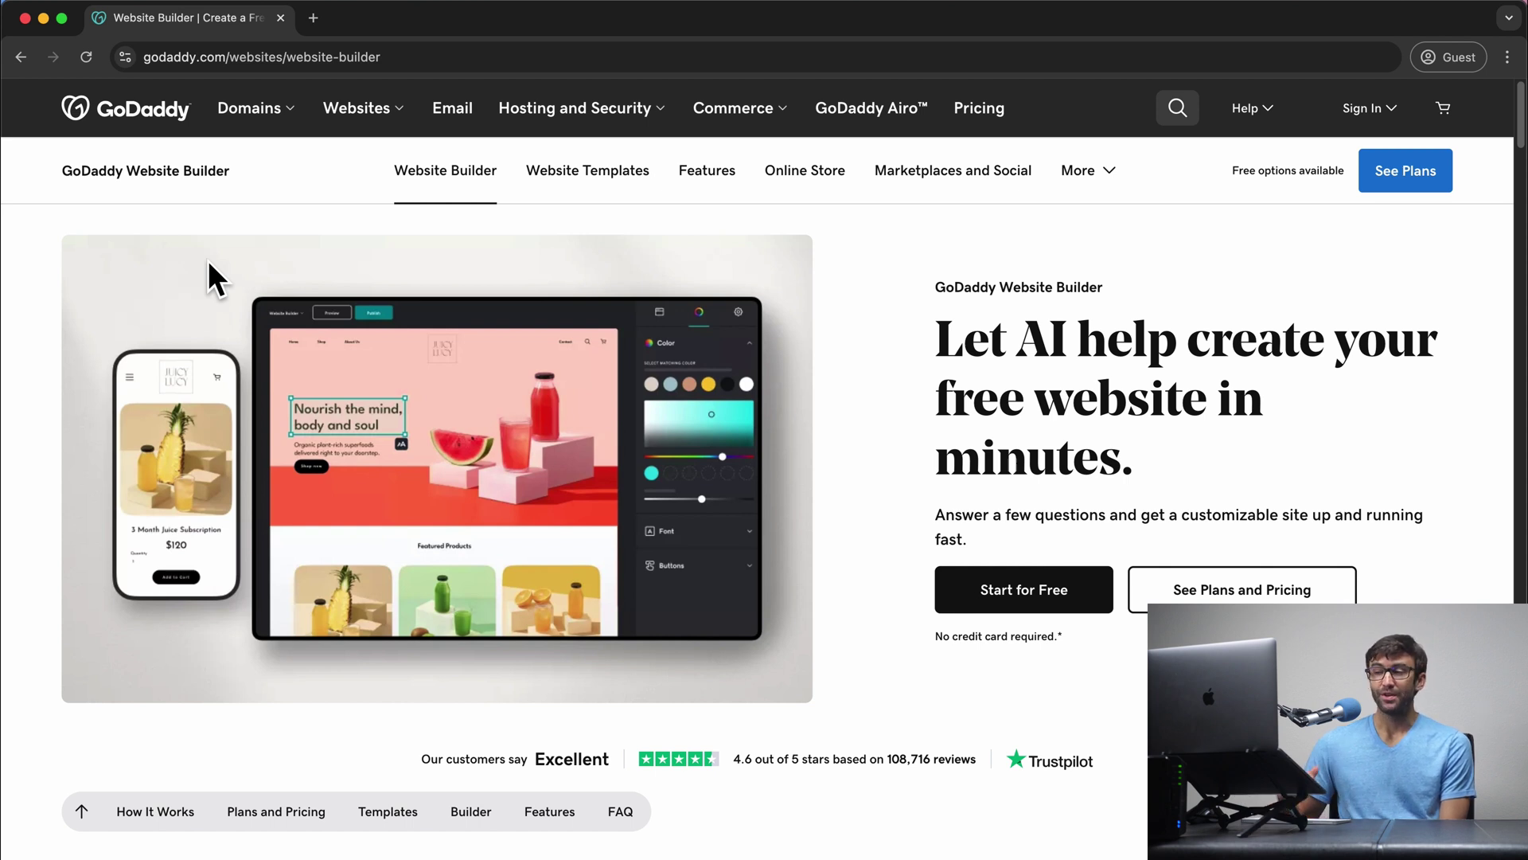
scroll(838, 363, down, 20)
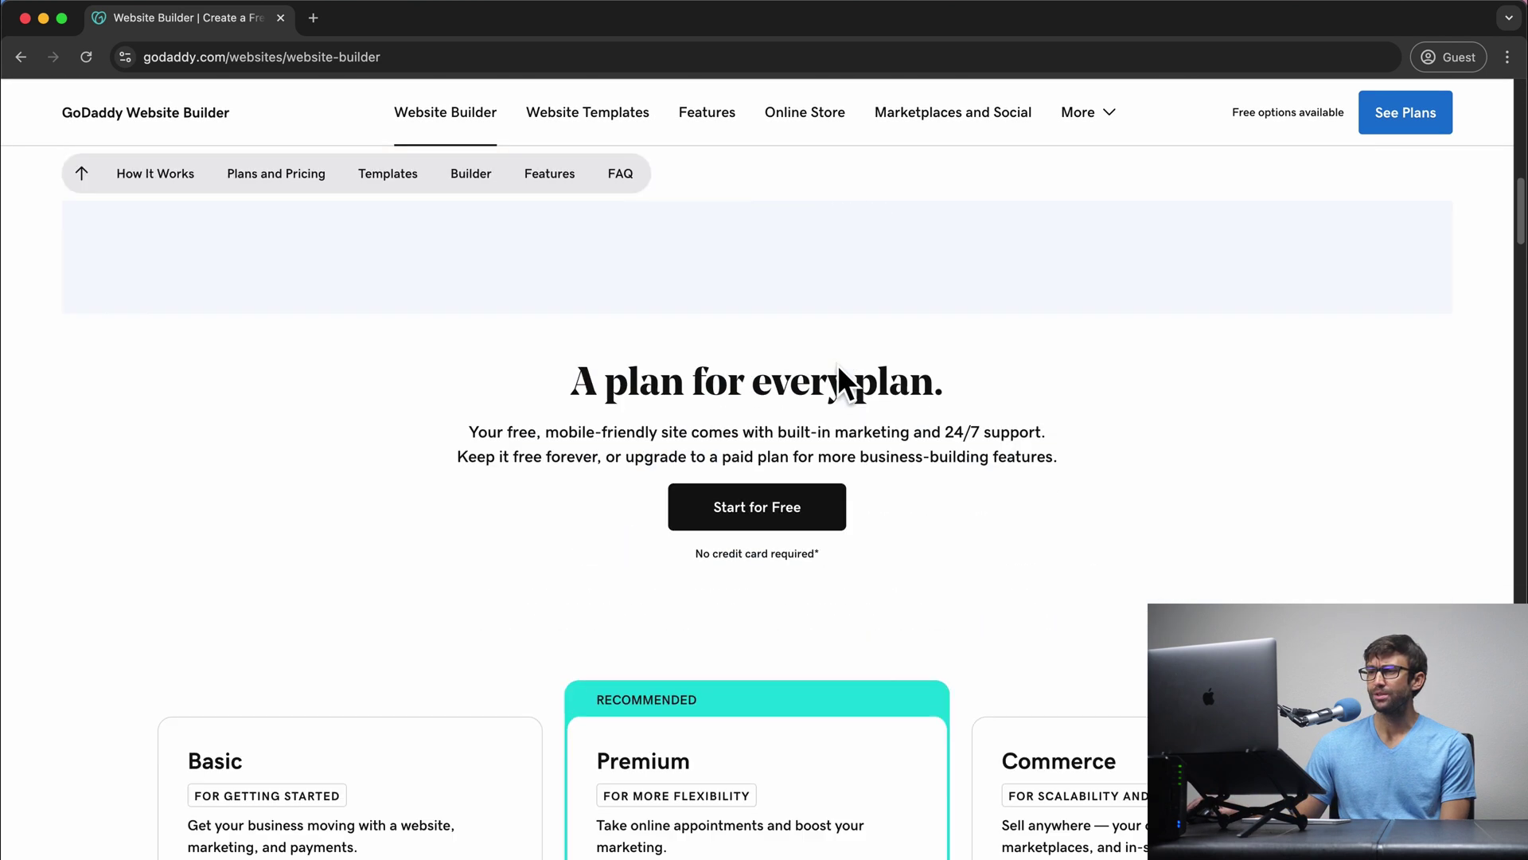
scroll(838, 367, down, 20)
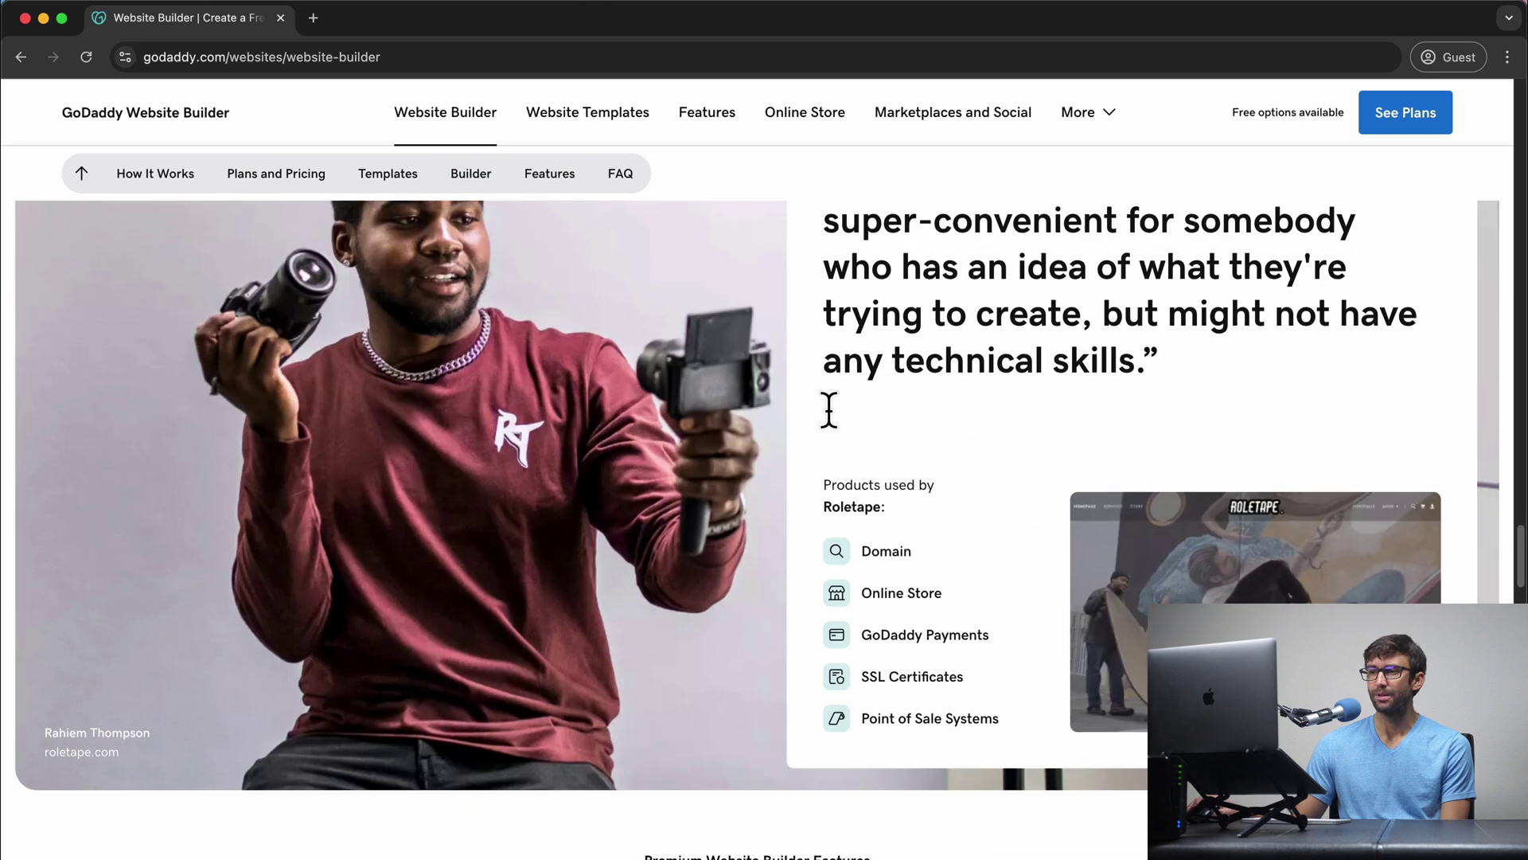
scroll(829, 422, down, 15)
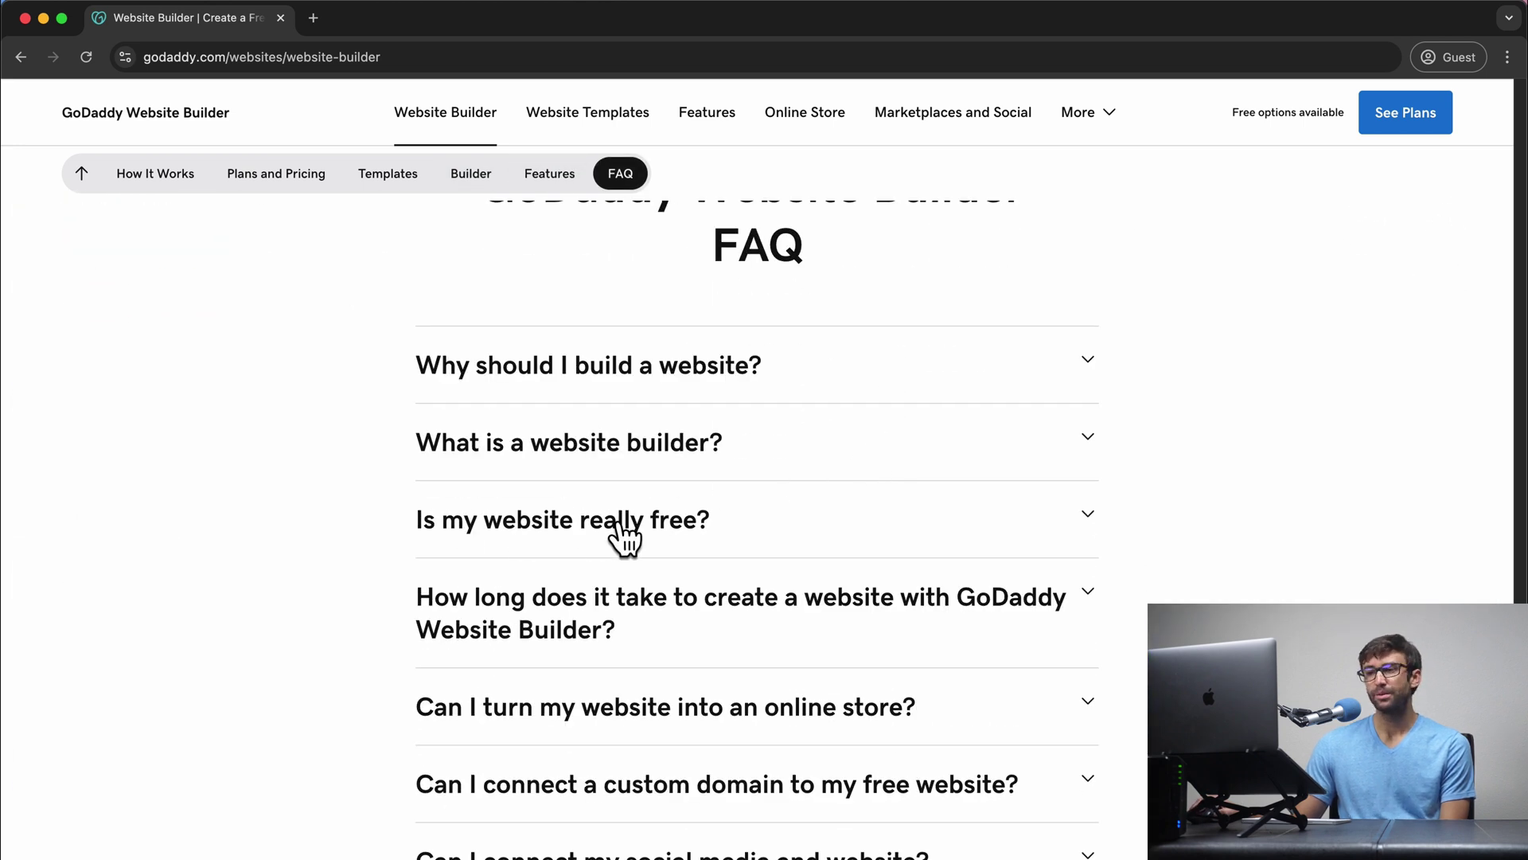
Step: Expand the 'Is my website really free?' answer, then scroll up past the pricing plans to the top
click(621, 524)
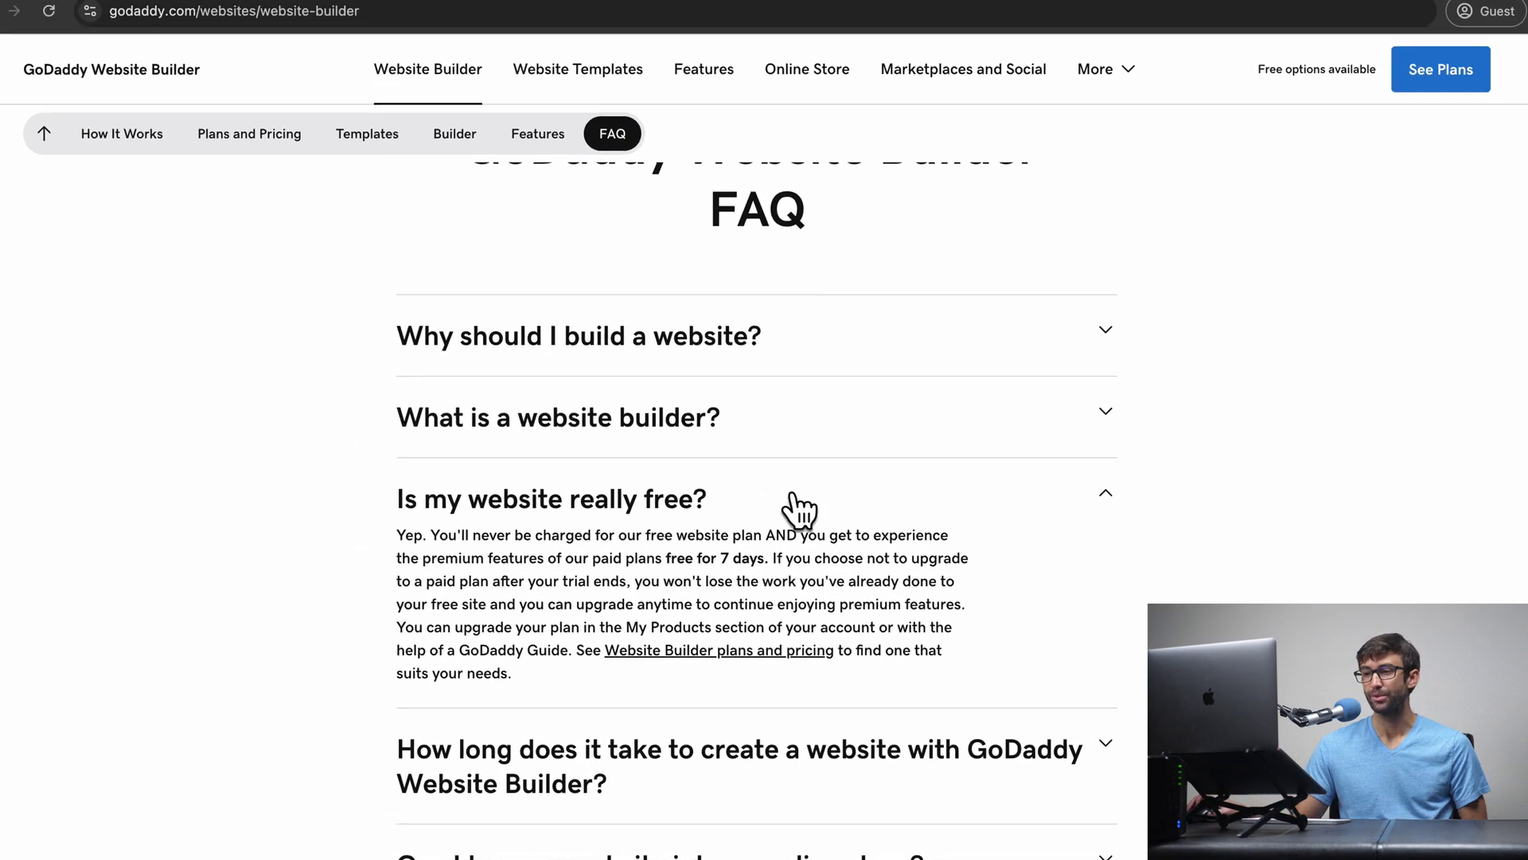
scroll(792, 509, up, 15)
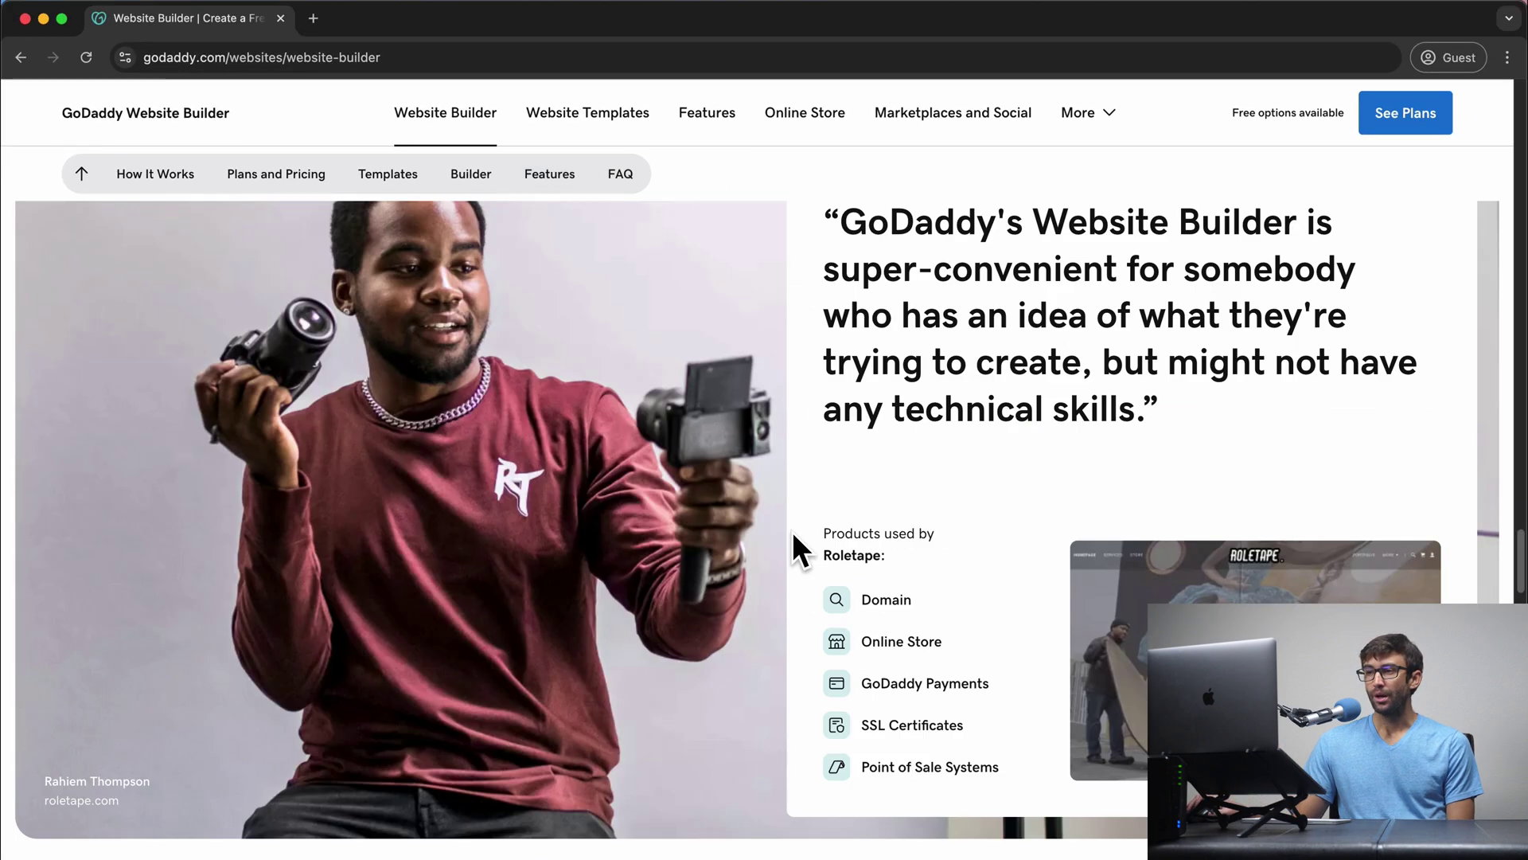
scroll(787, 541, up, 20)
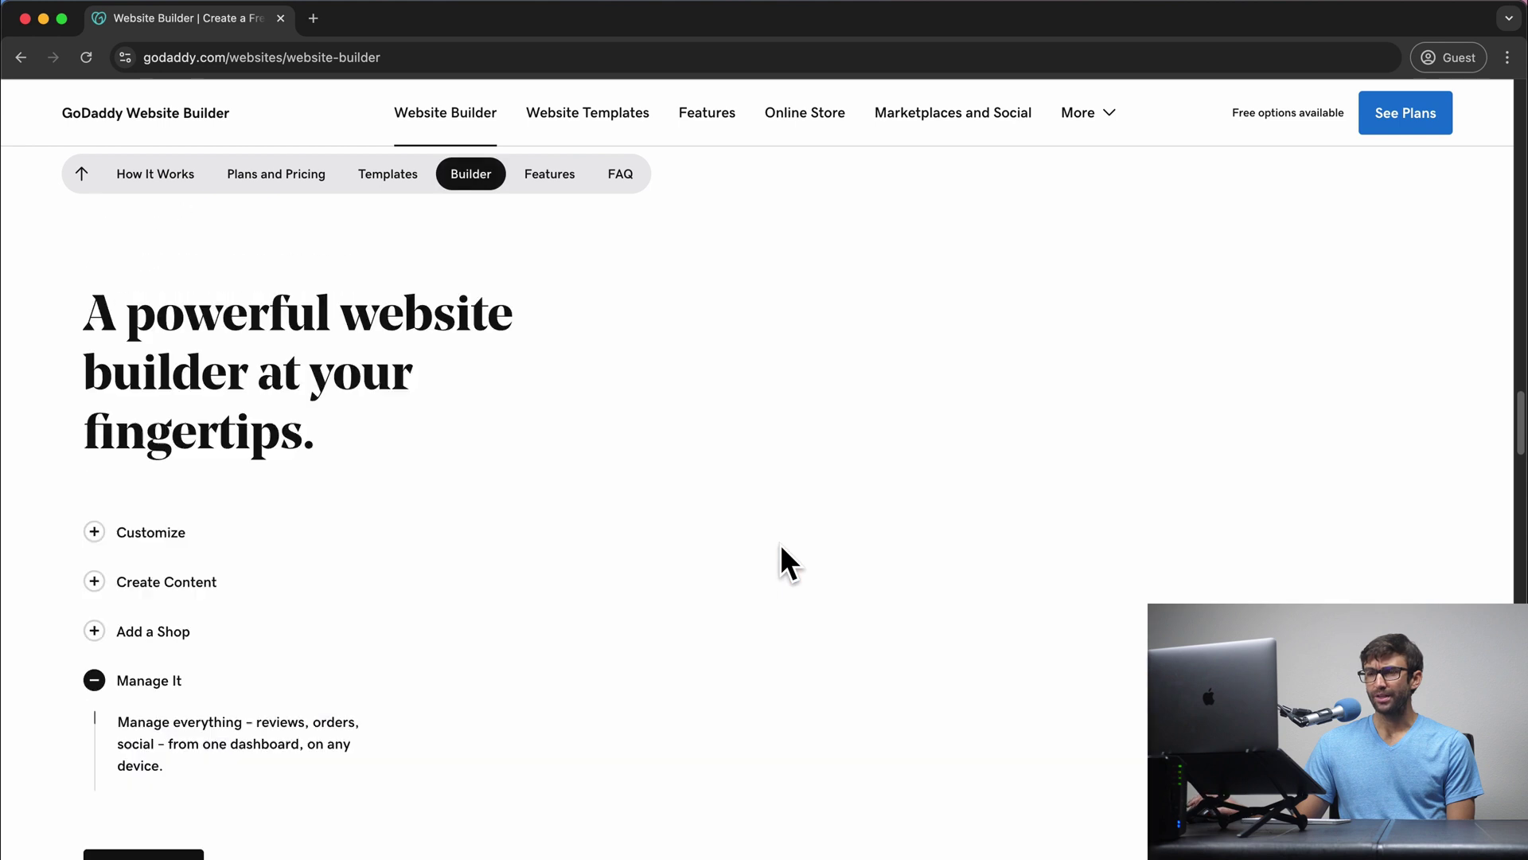
scroll(782, 548, up, 8)
scroll(807, 561, down, 6)
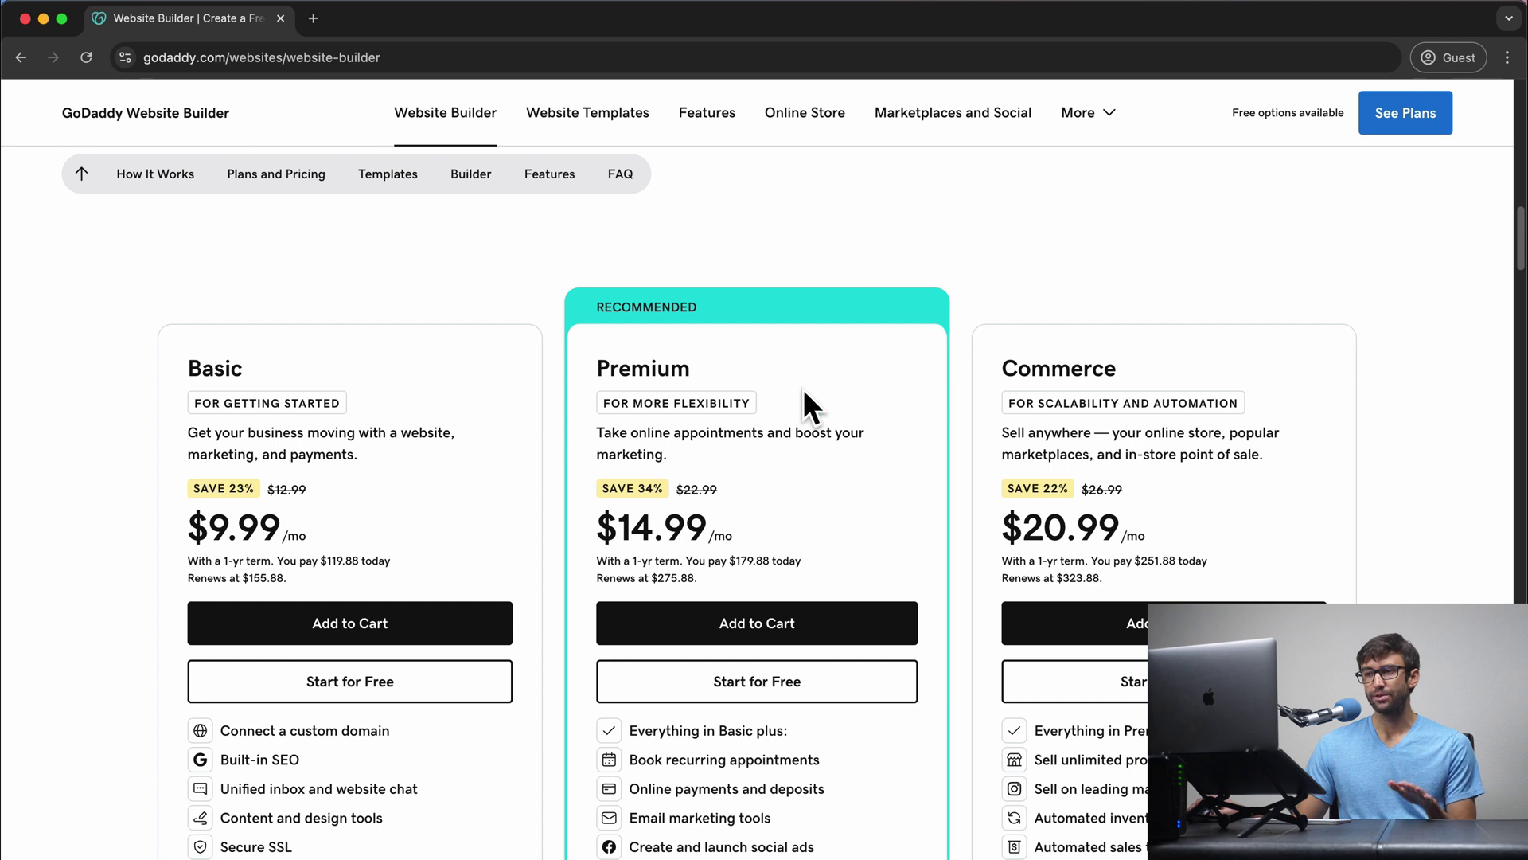
scroll(799, 392, up, 6)
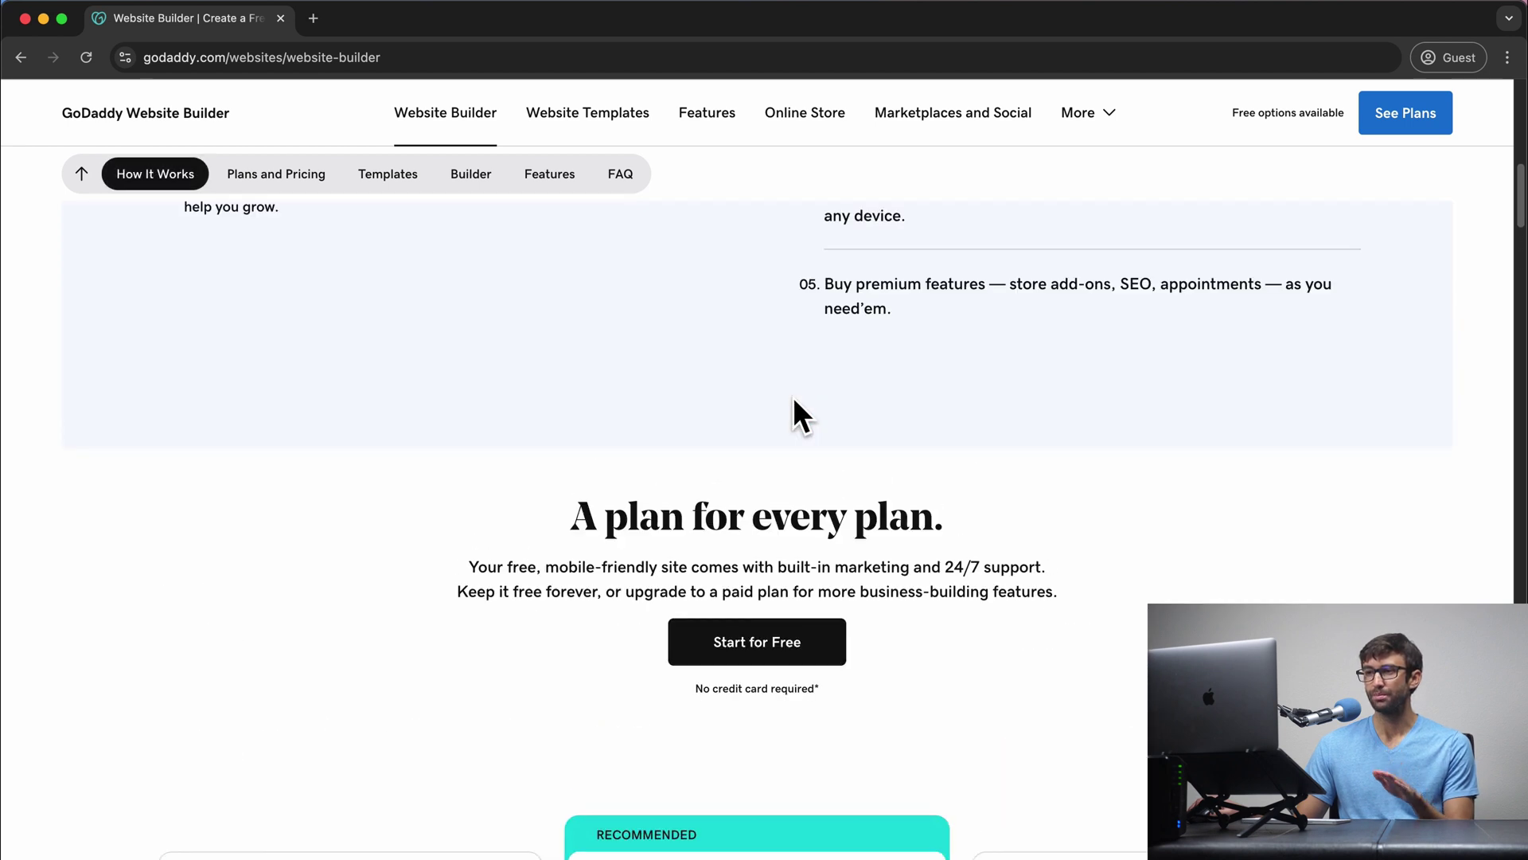
scroll(793, 398, up, 10)
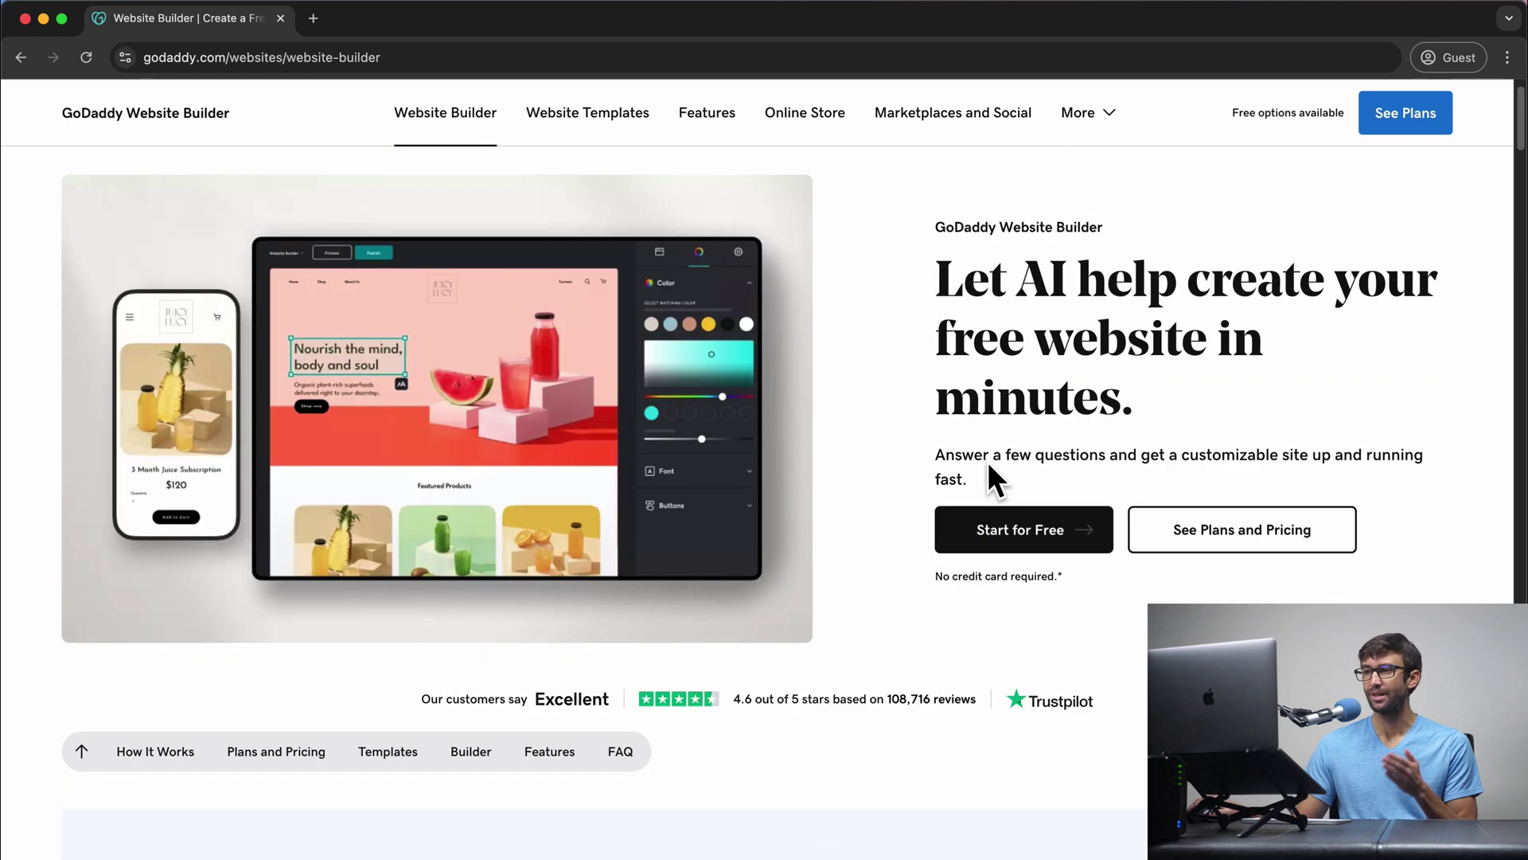
scroll(995, 477, up, 2)
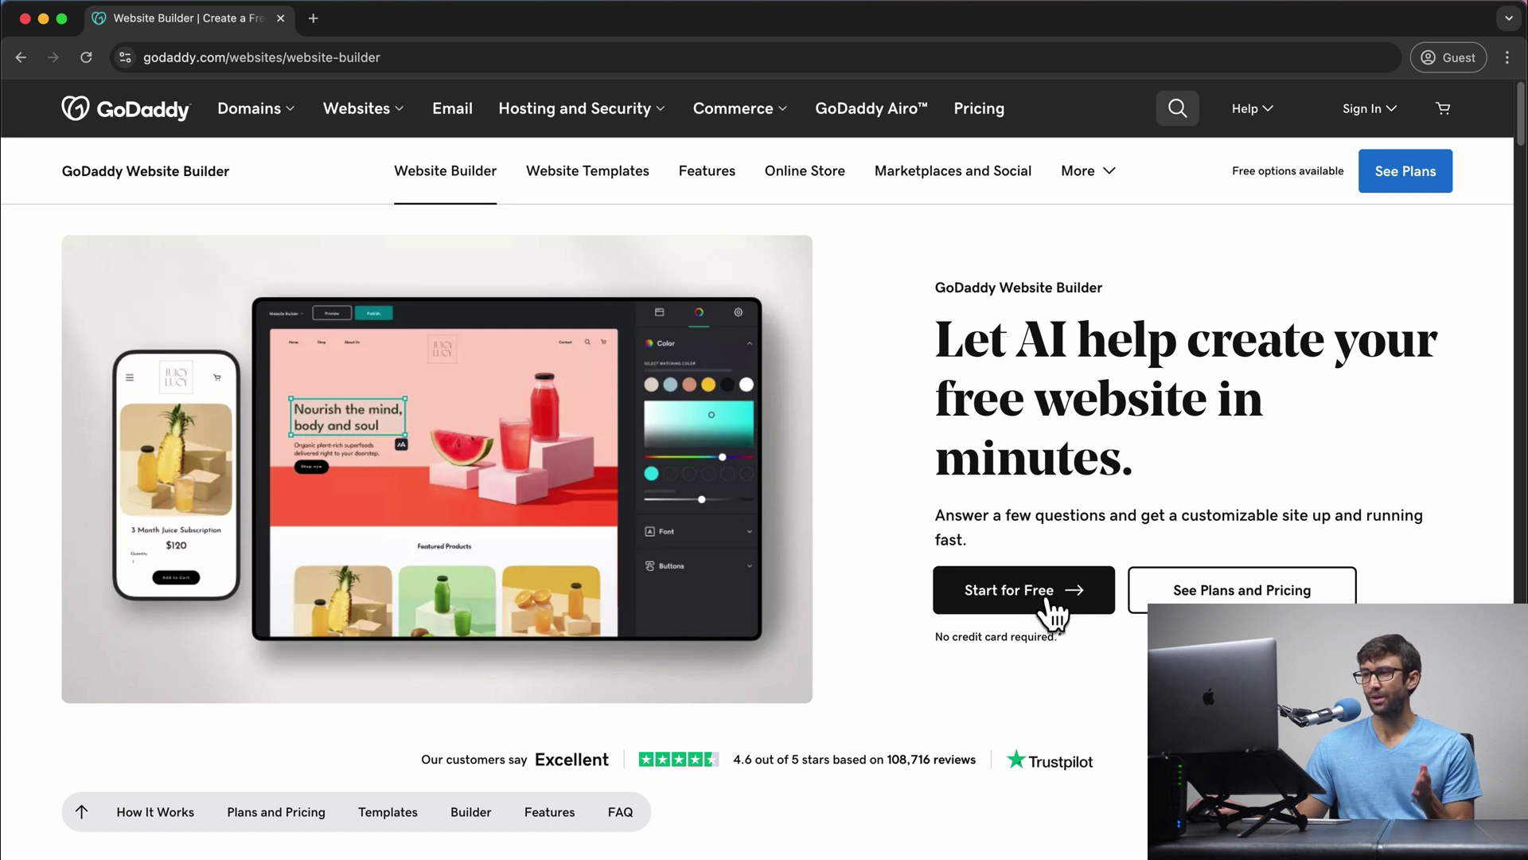
Step: Start a free website and create a new GoDaddy account with an email address
click(1048, 600)
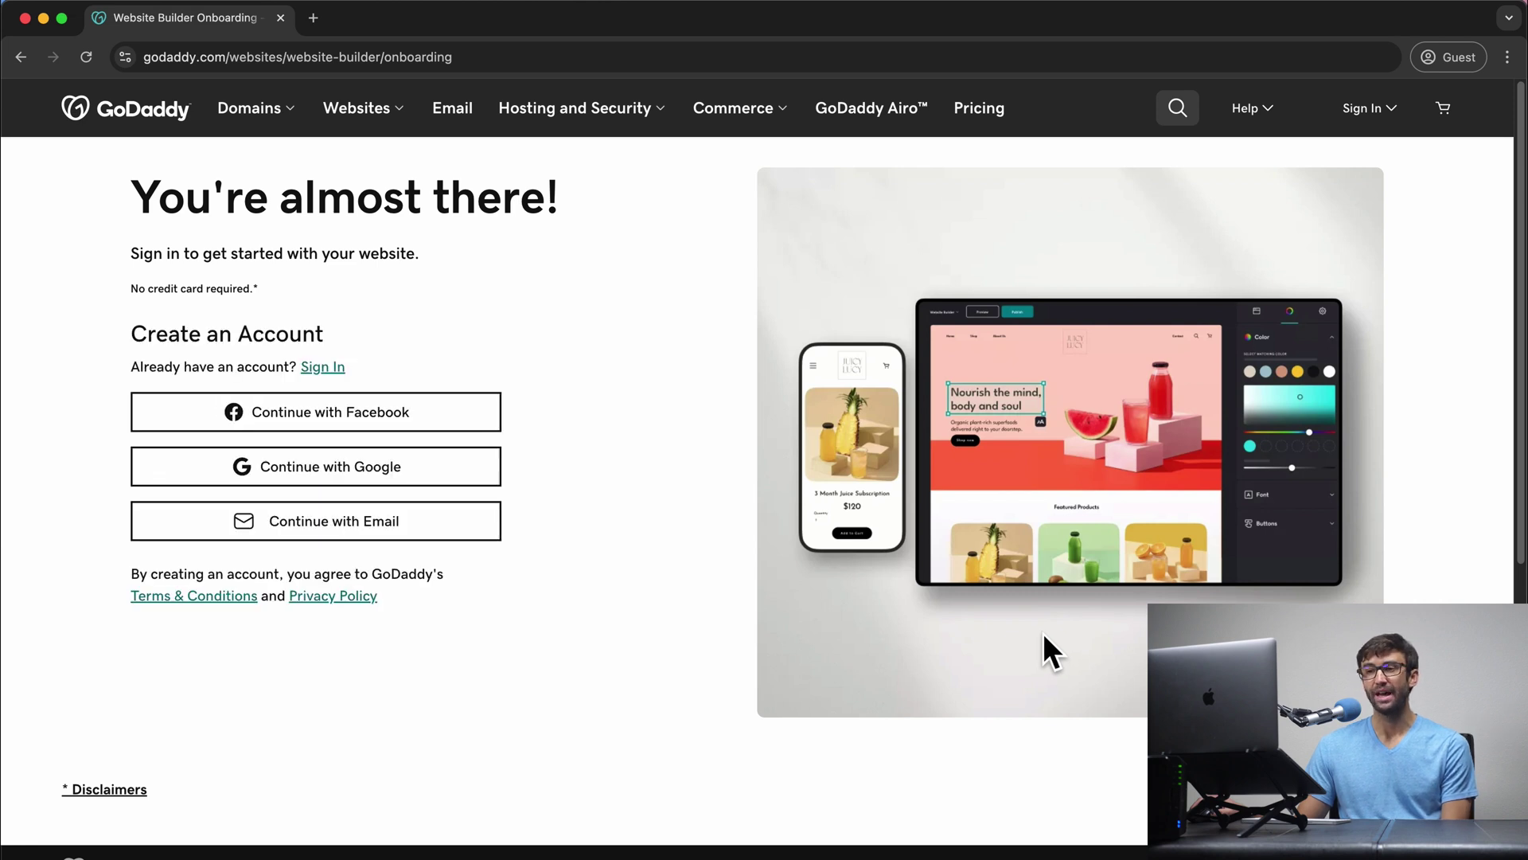
click(474, 534)
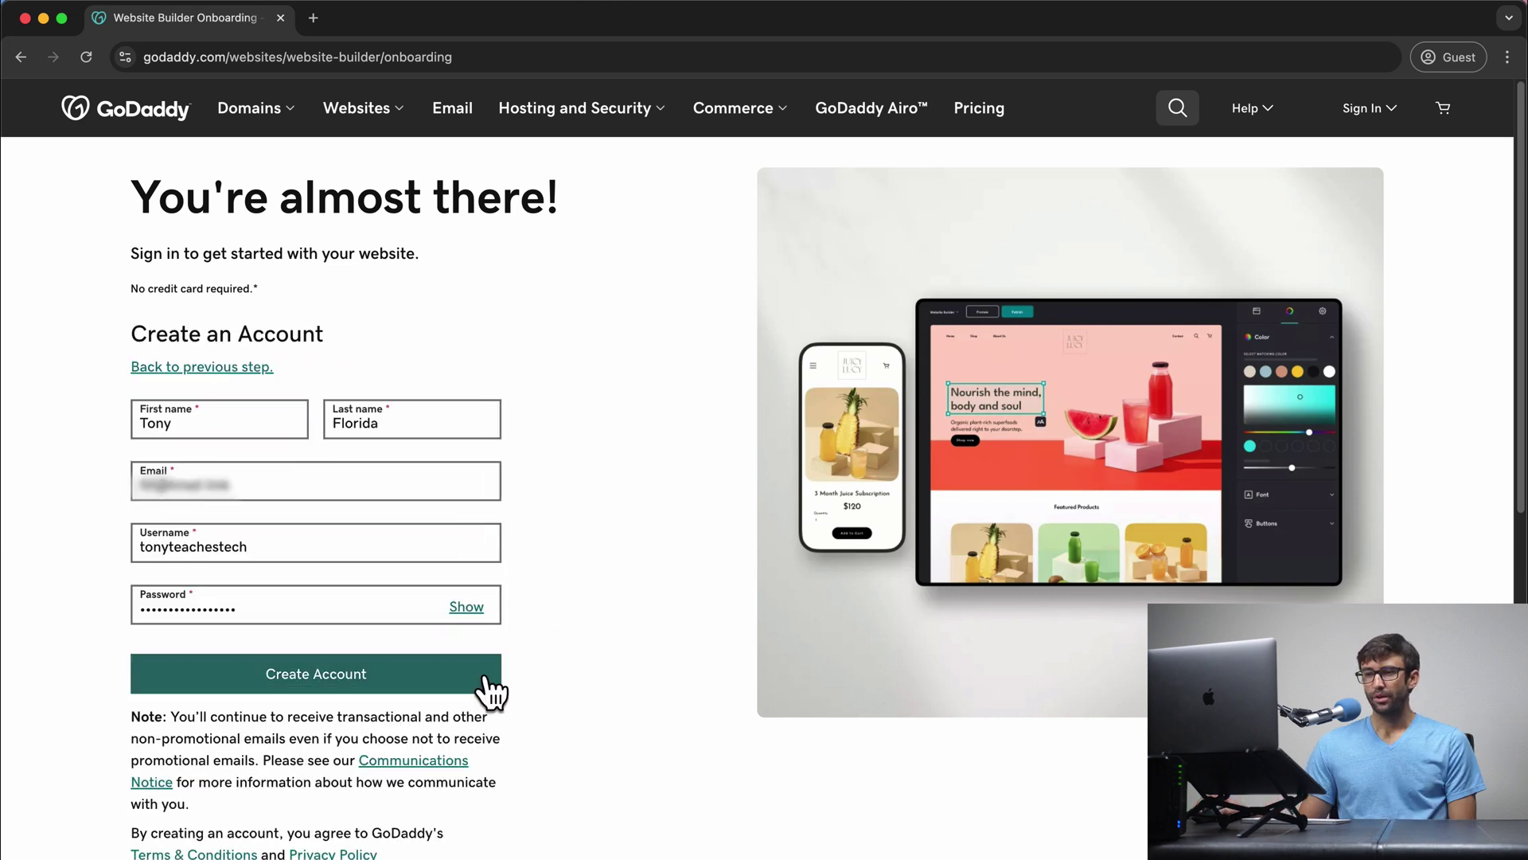
click(488, 690)
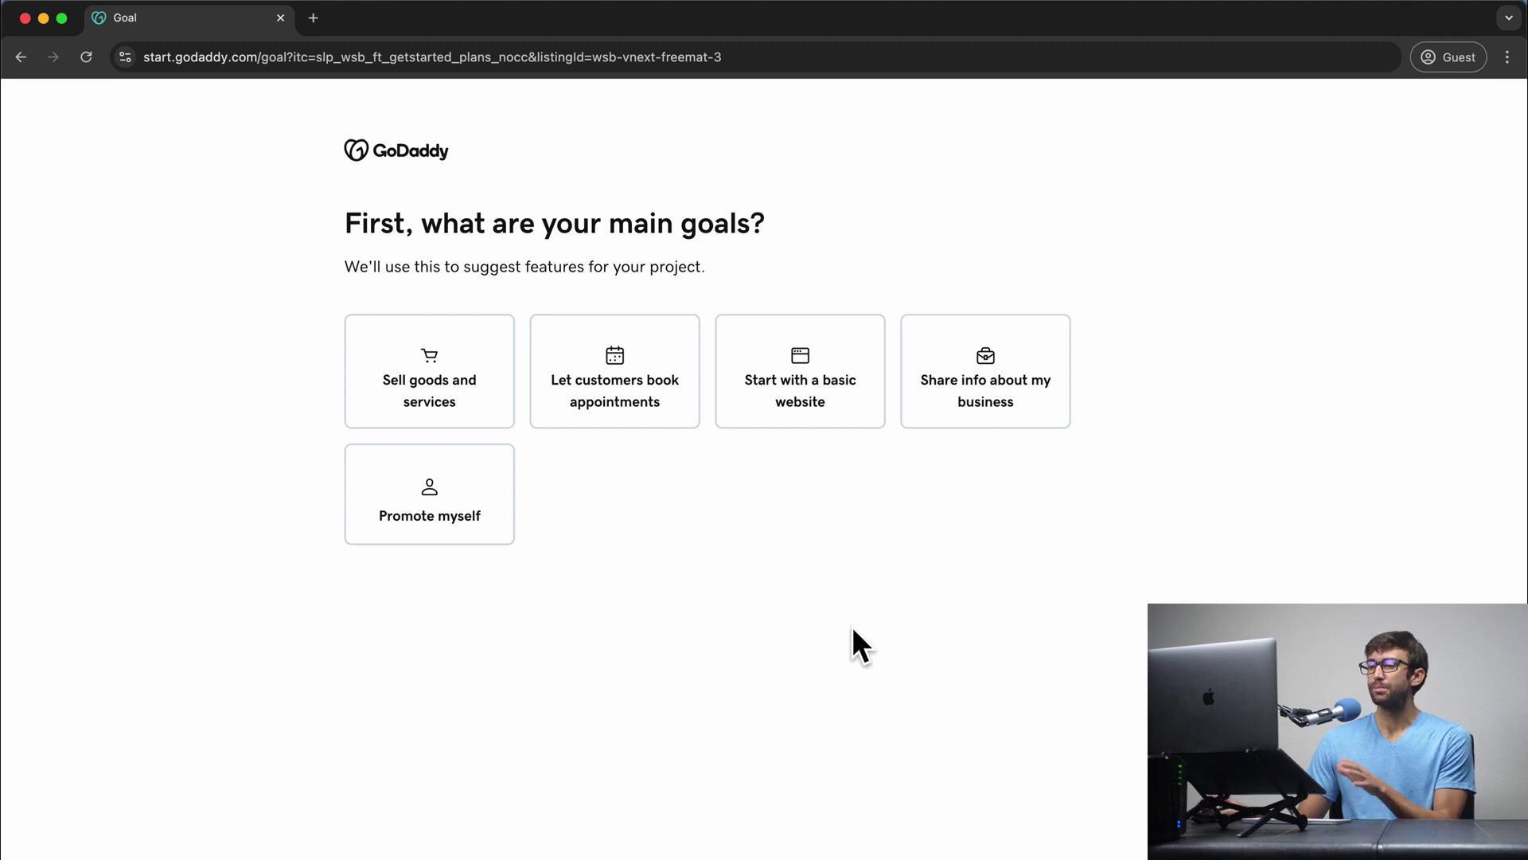
Step: Choose 'Start with a basic website' and pick Personal Website as the category
click(813, 418)
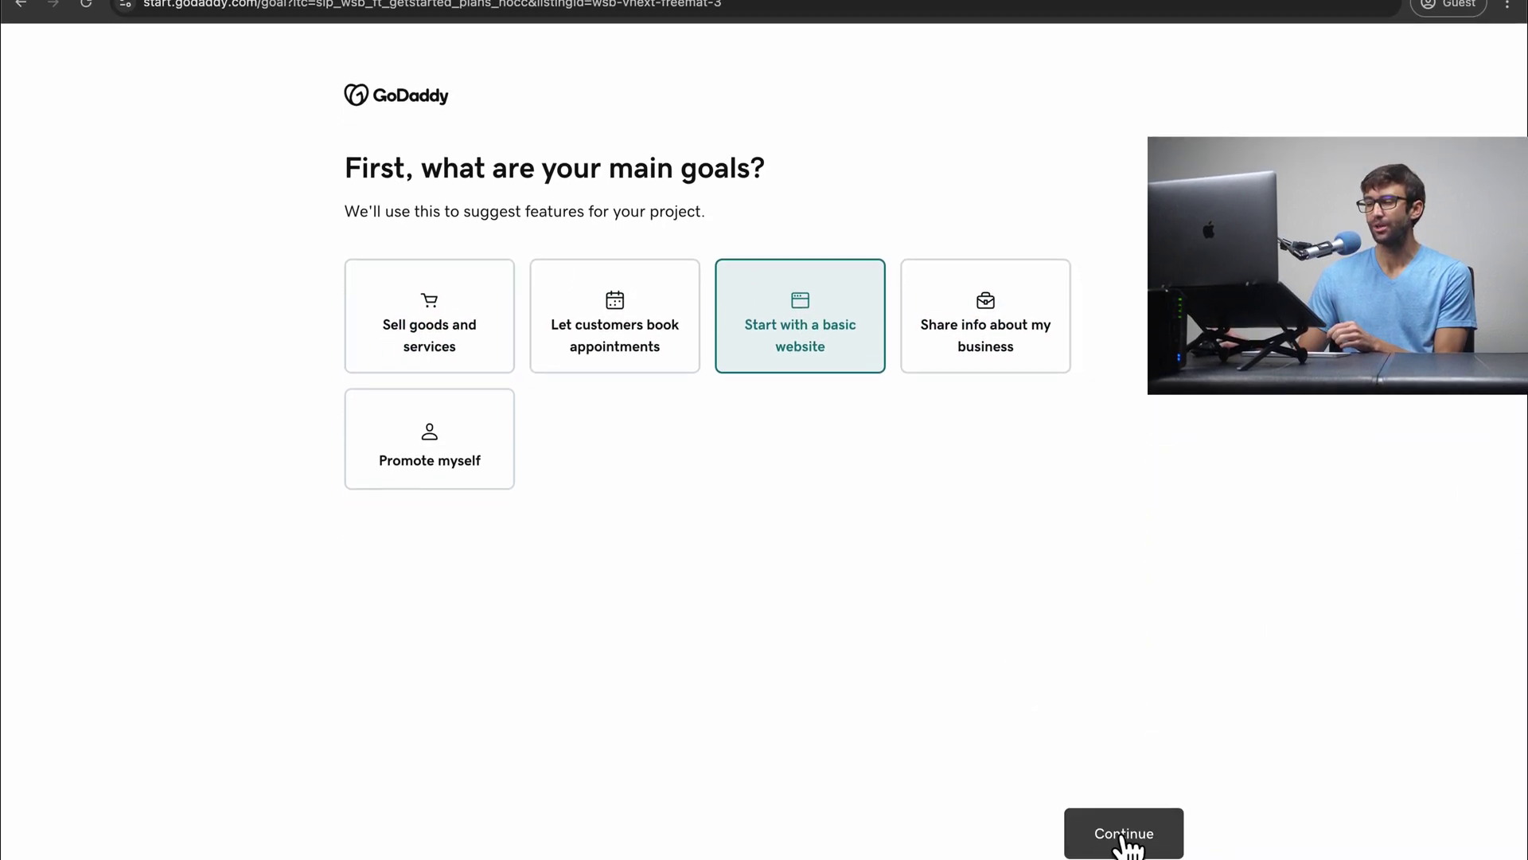
click(1178, 828)
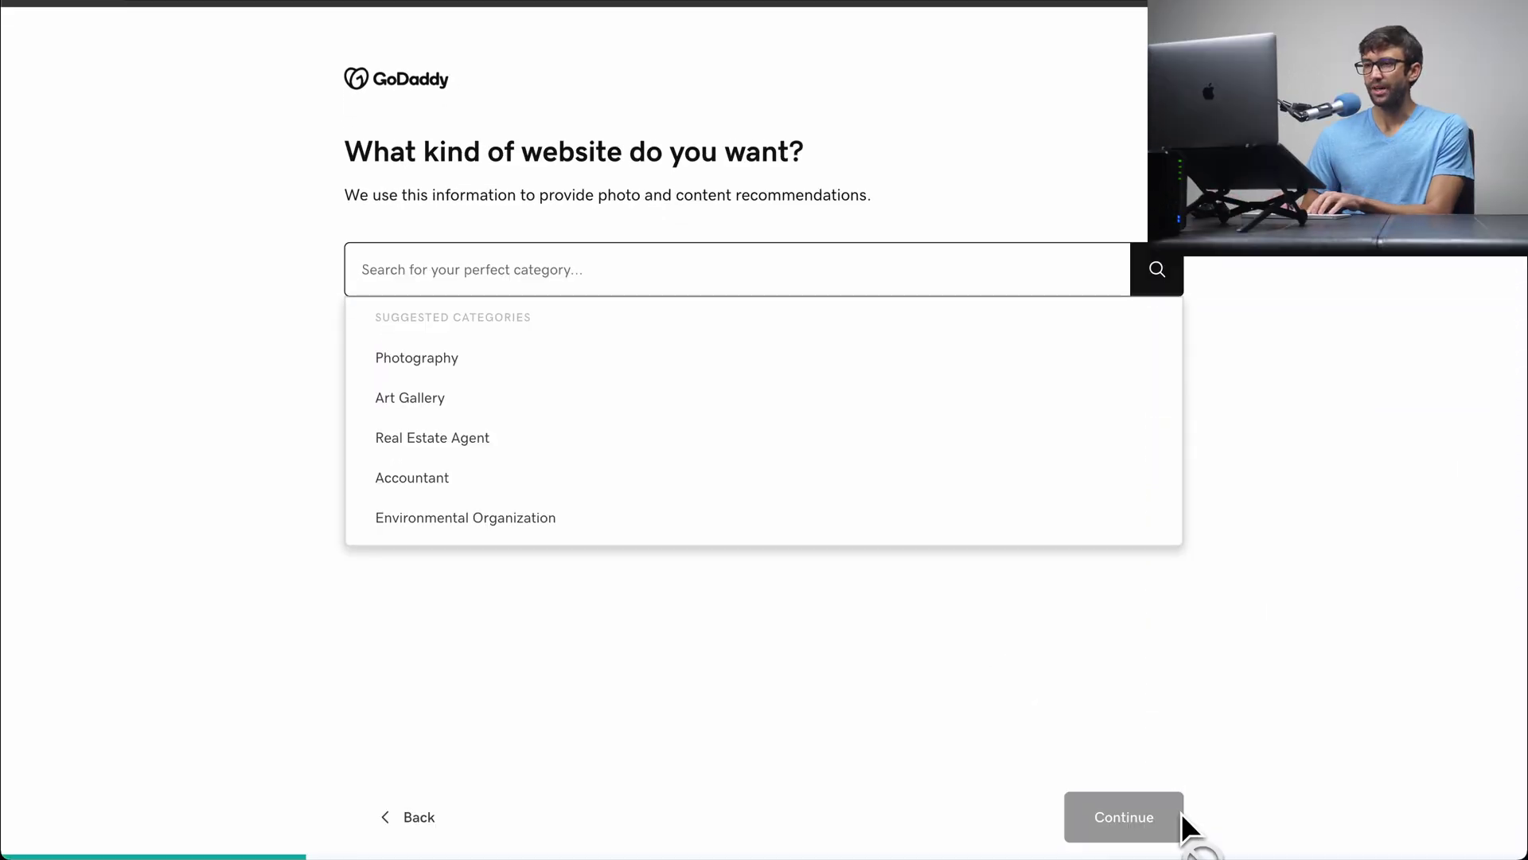
text(personal we)
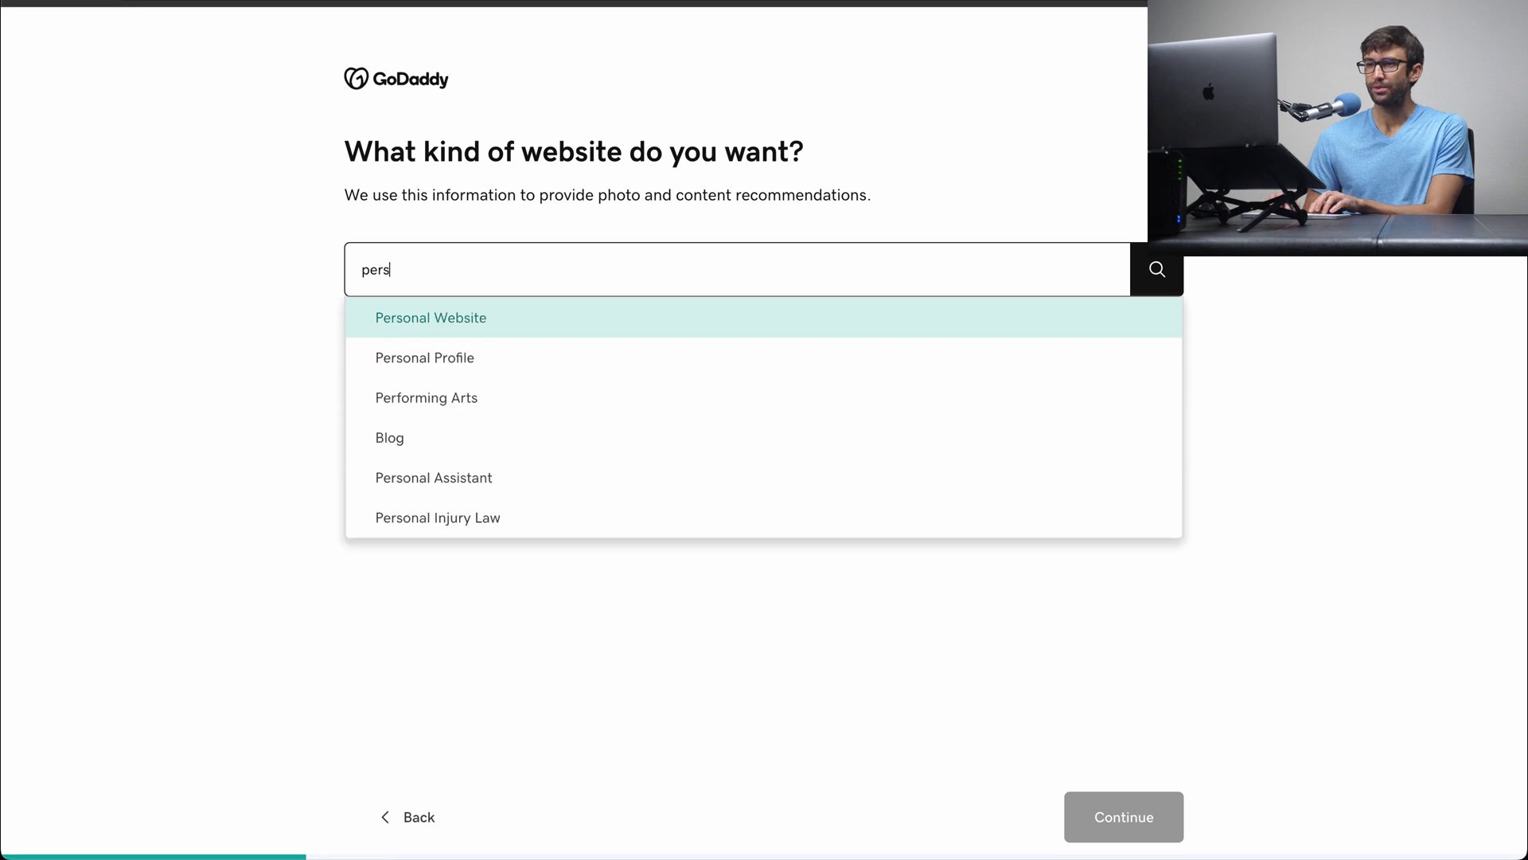
key(Return)
click(1158, 821)
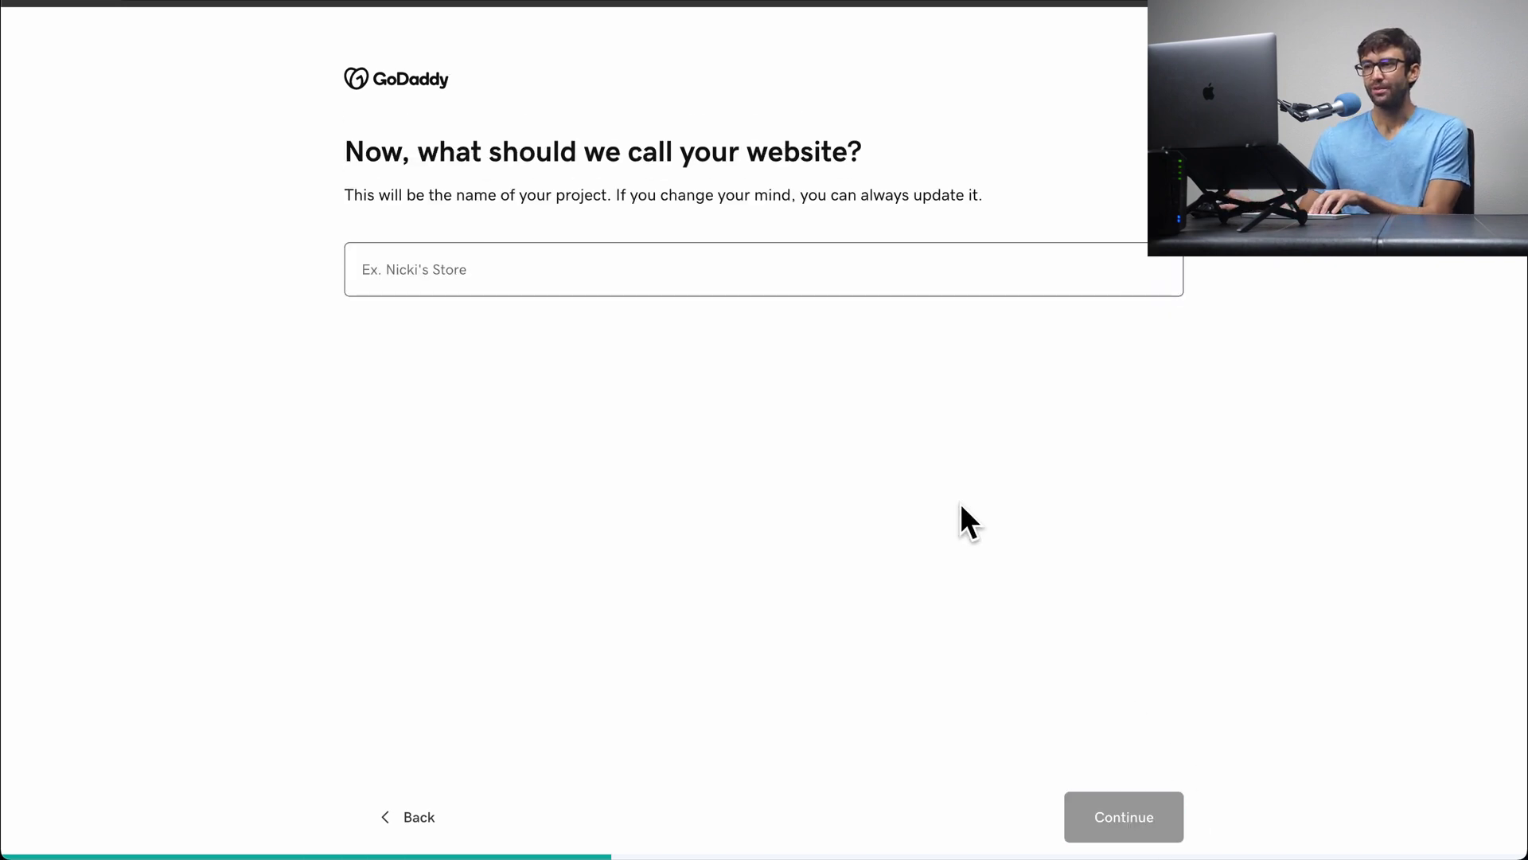
Step: Name the website 'Cat Daddy' and continue to the contact details step
click(790, 269)
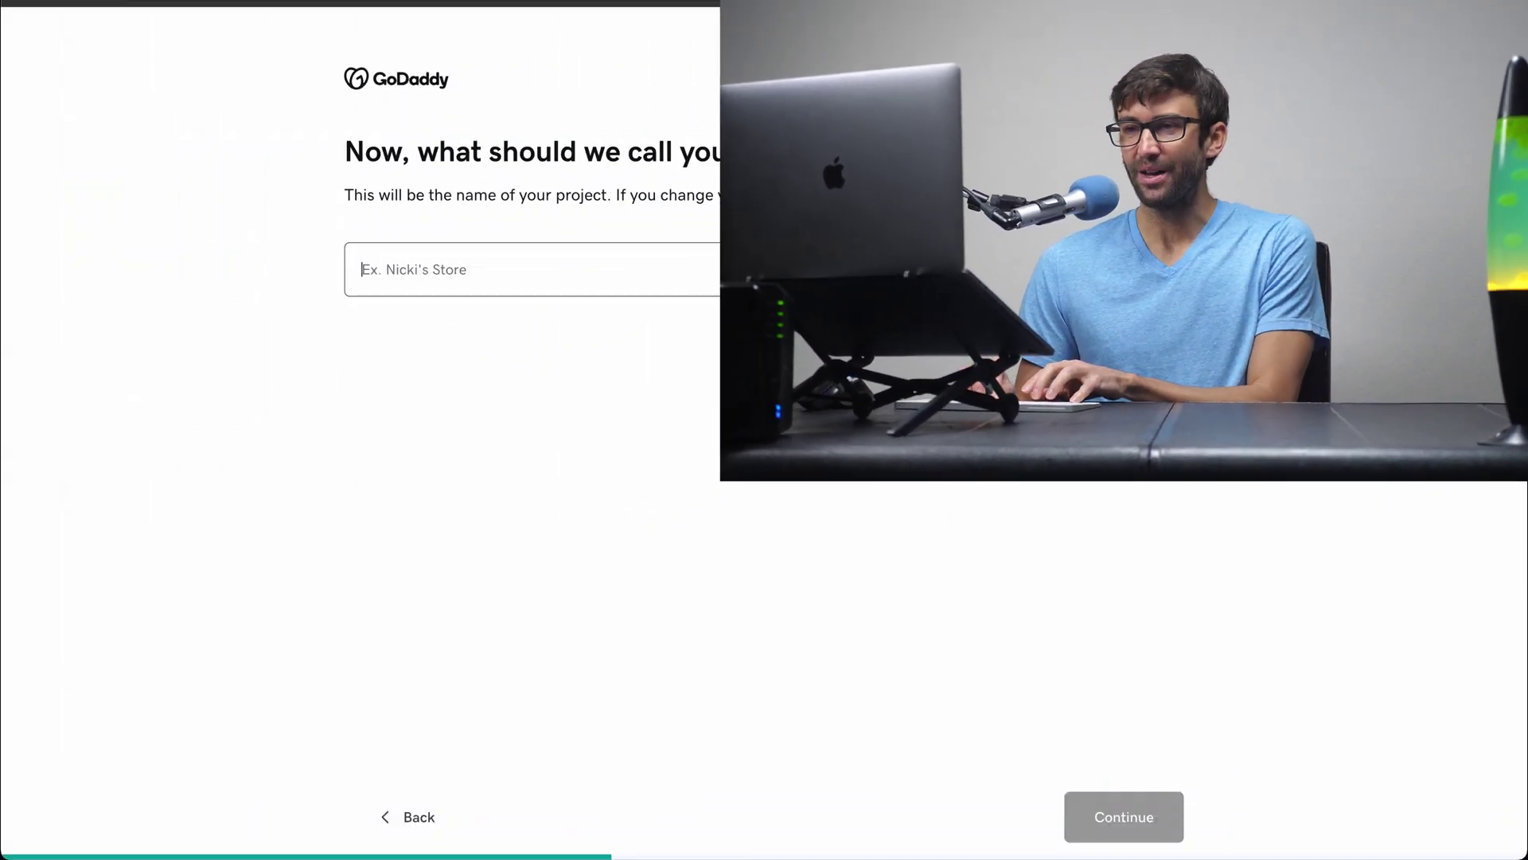
click(788, 266)
text(Cat Daddy)
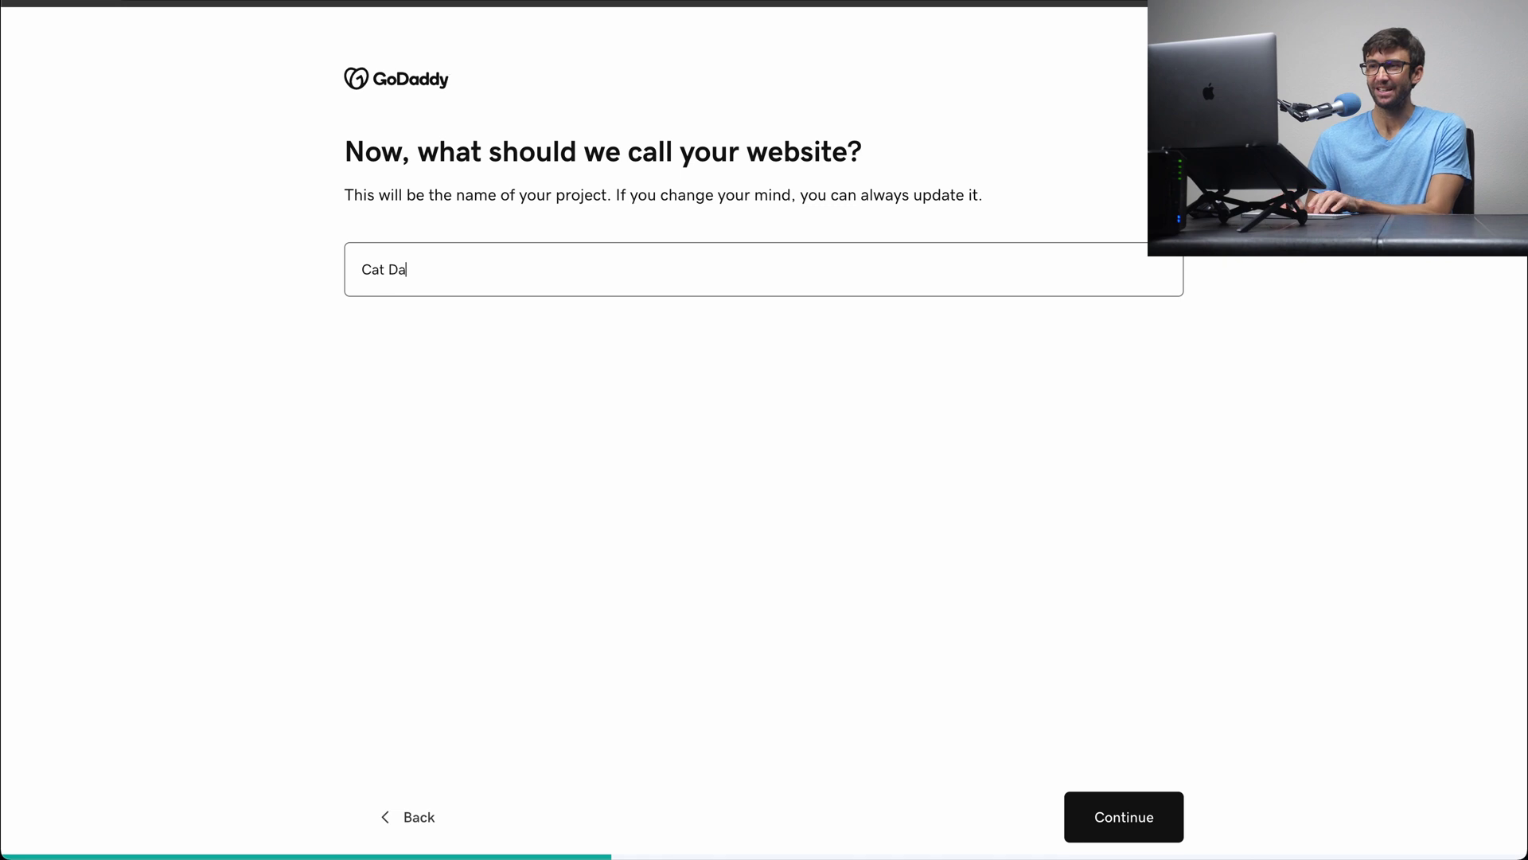
click(1157, 822)
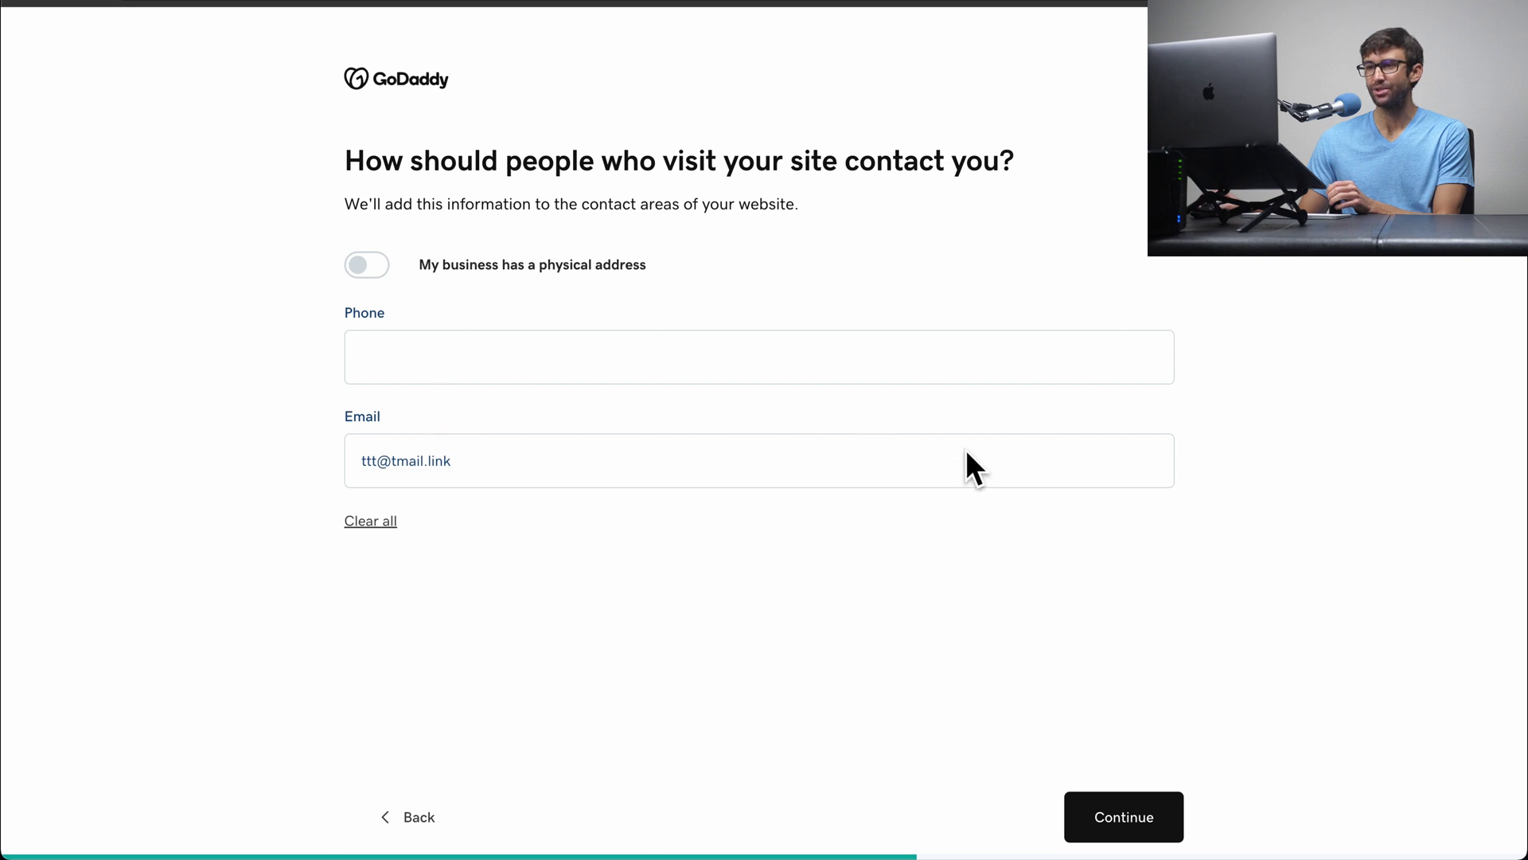
Step: Accept the contact details and paste in the cute-cat-pictures and funny-cat-videos description to generate the site
click(1162, 825)
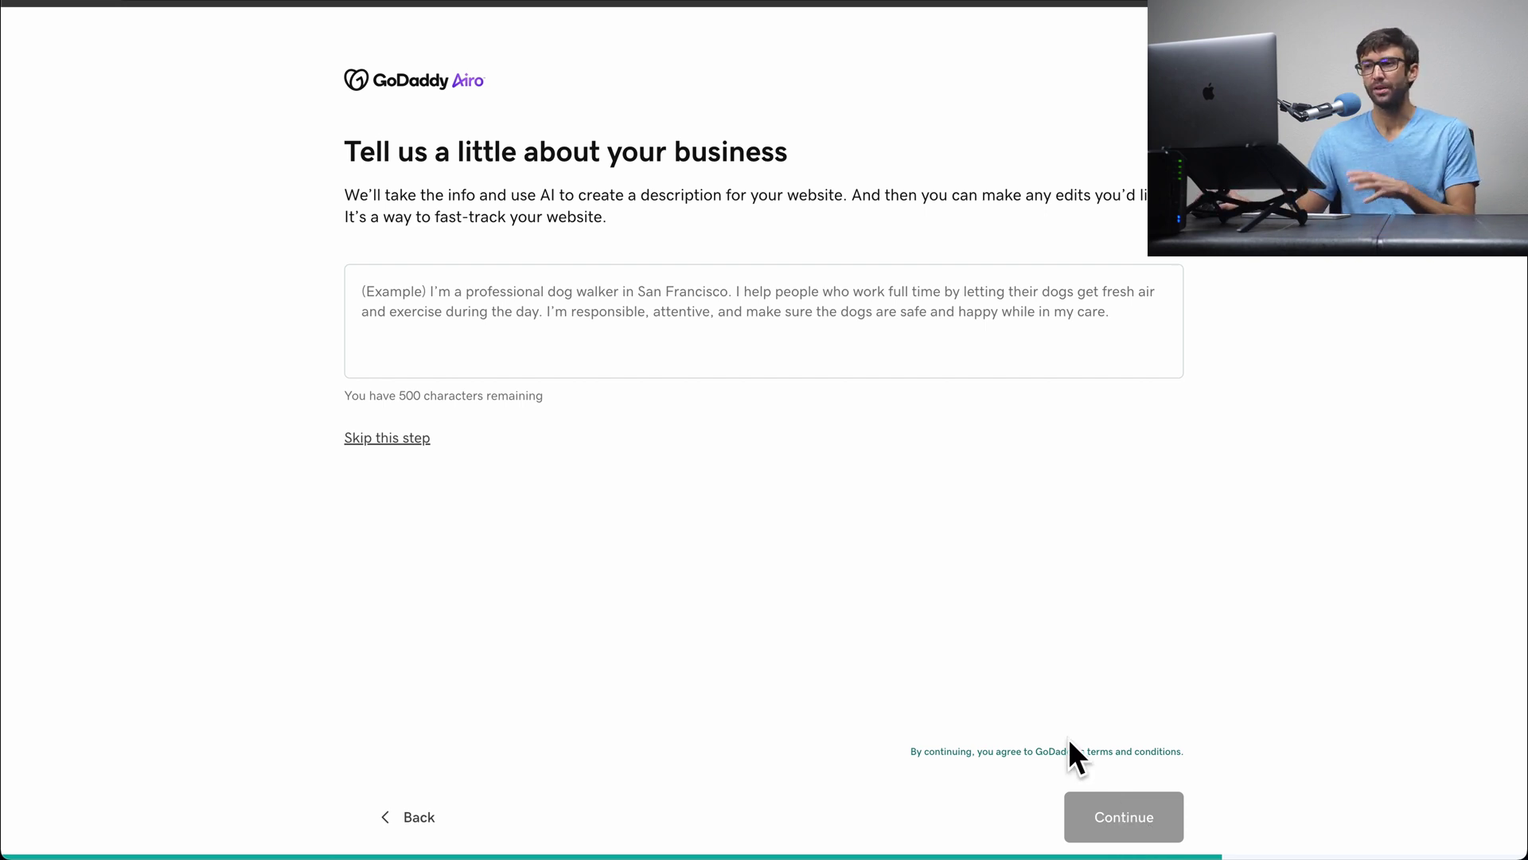
click(1010, 358)
text(This is my website where I will be sharing cute cat pictures and funny cat videos.)
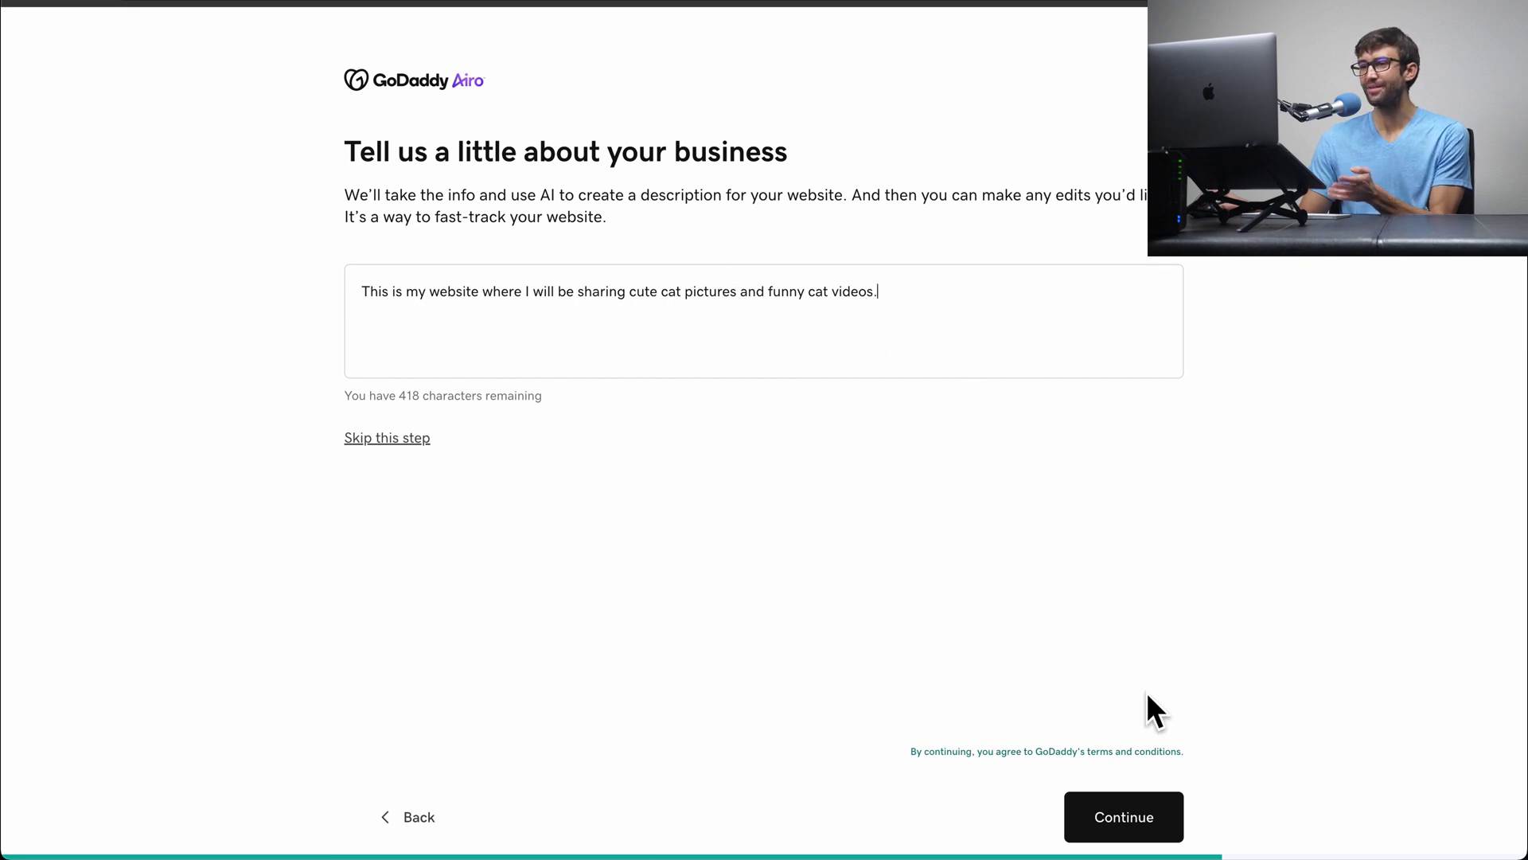
click(1175, 815)
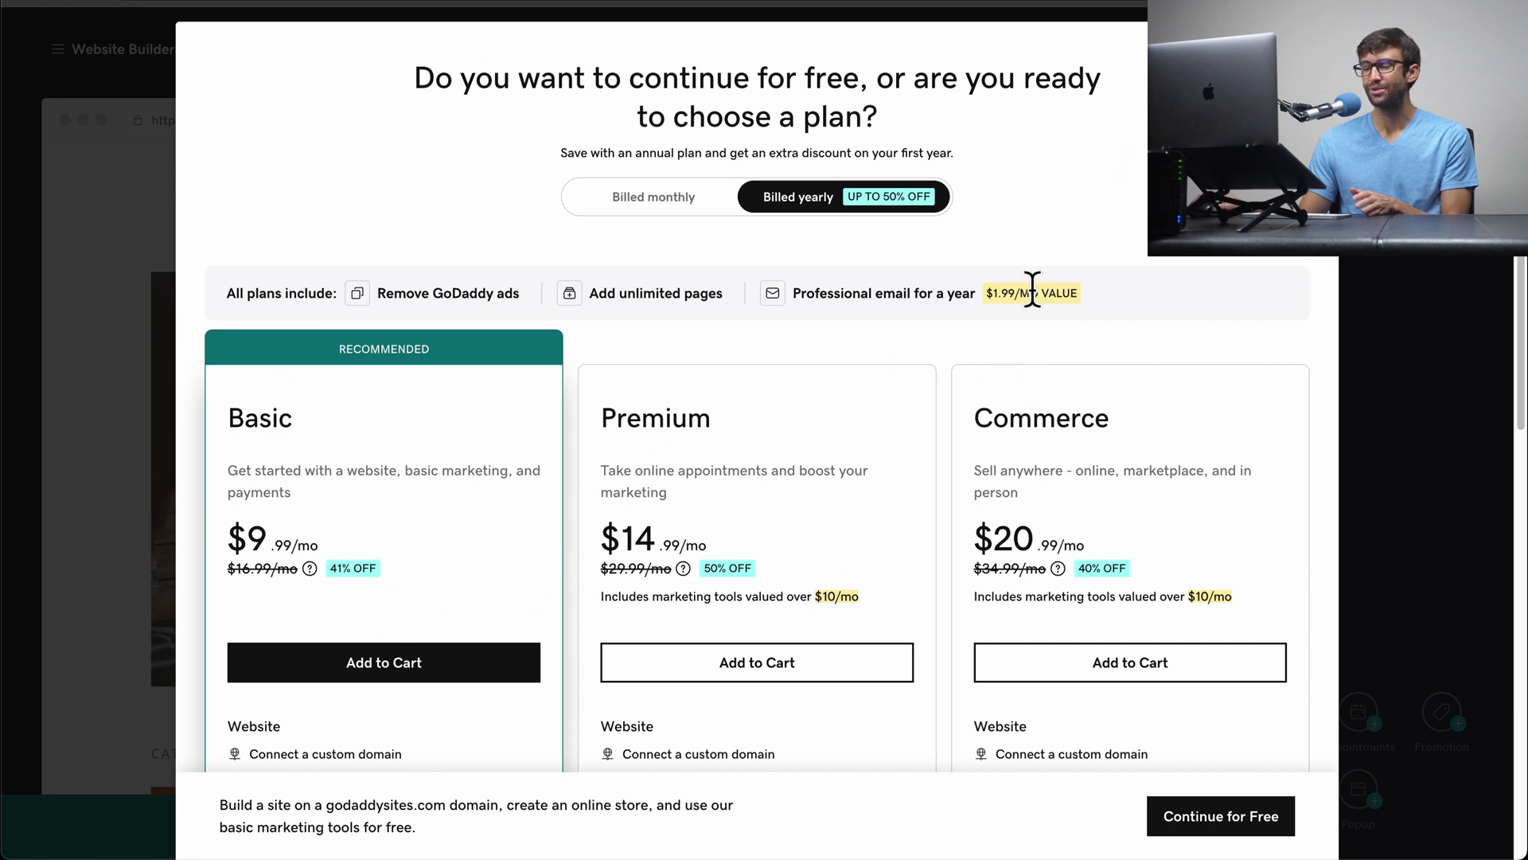
Step: Stay on the free plan and keep the About, Photo Gallery, Contact Us and Social Links sections
scroll(1003, 469, down, 5)
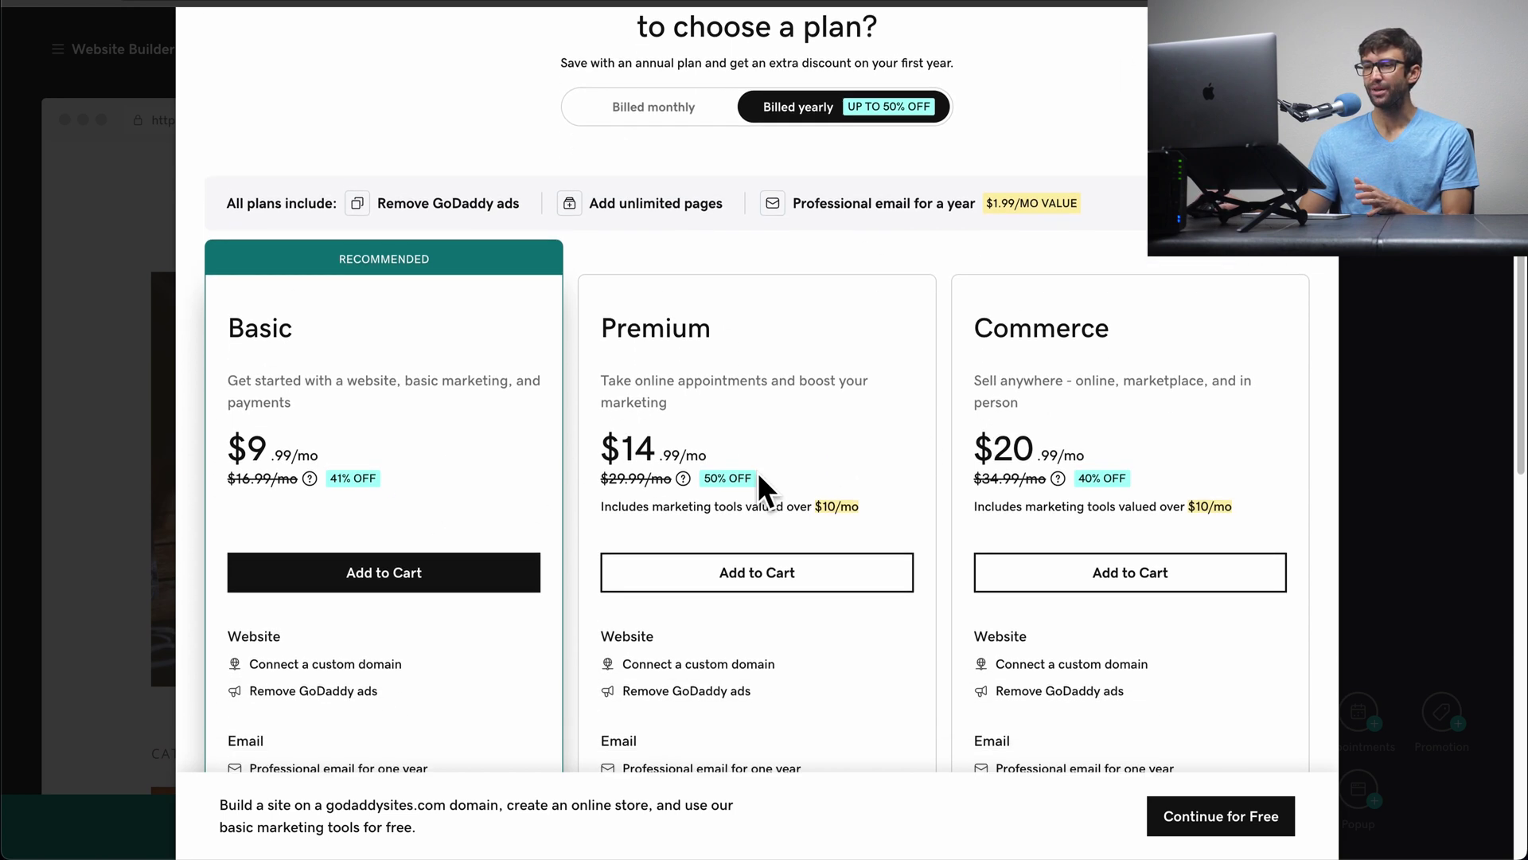
click(1271, 827)
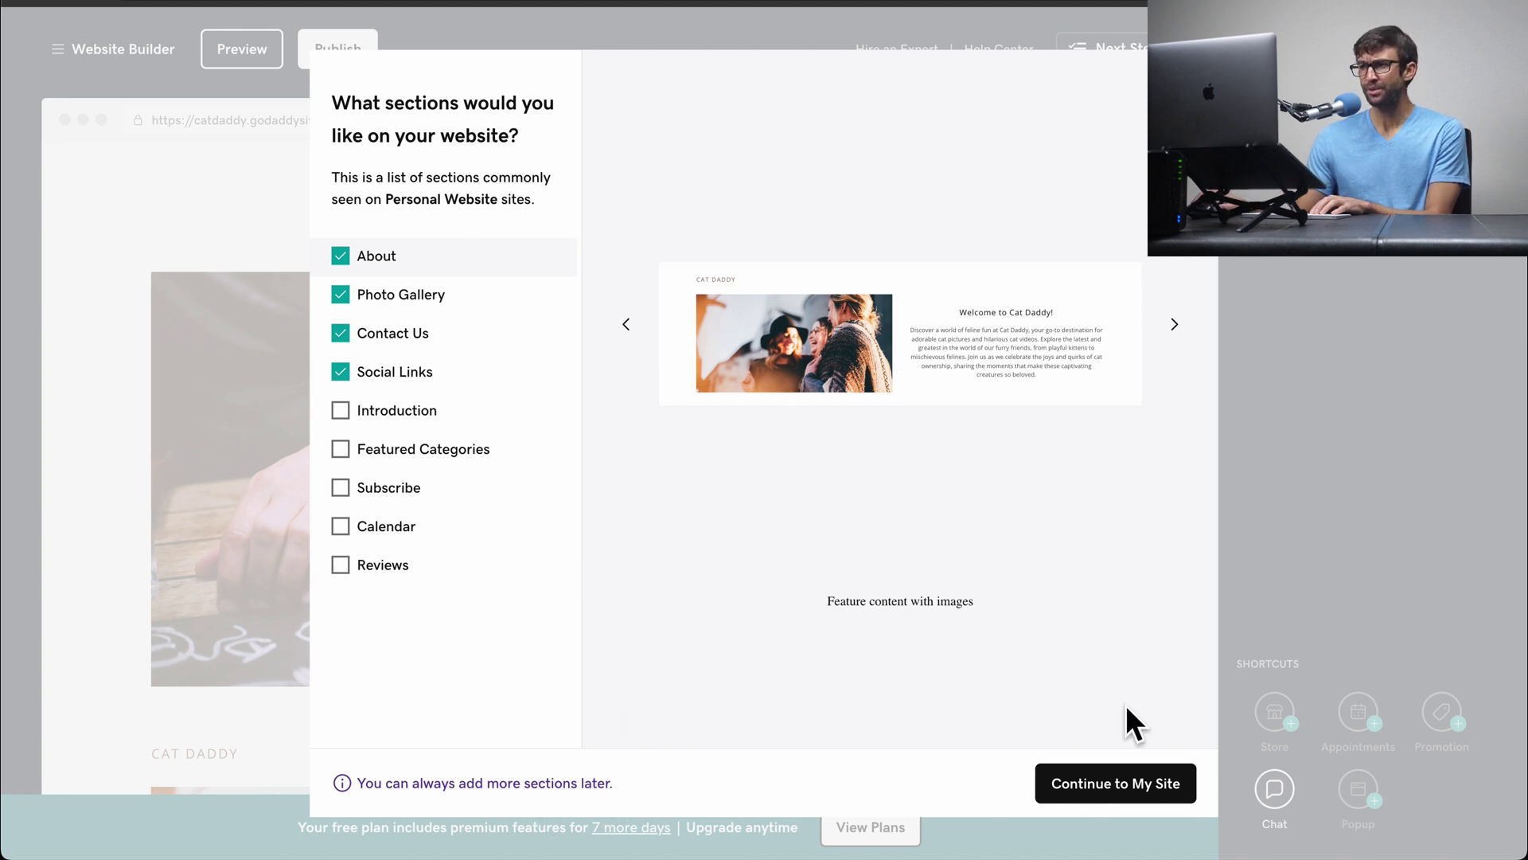
click(1138, 789)
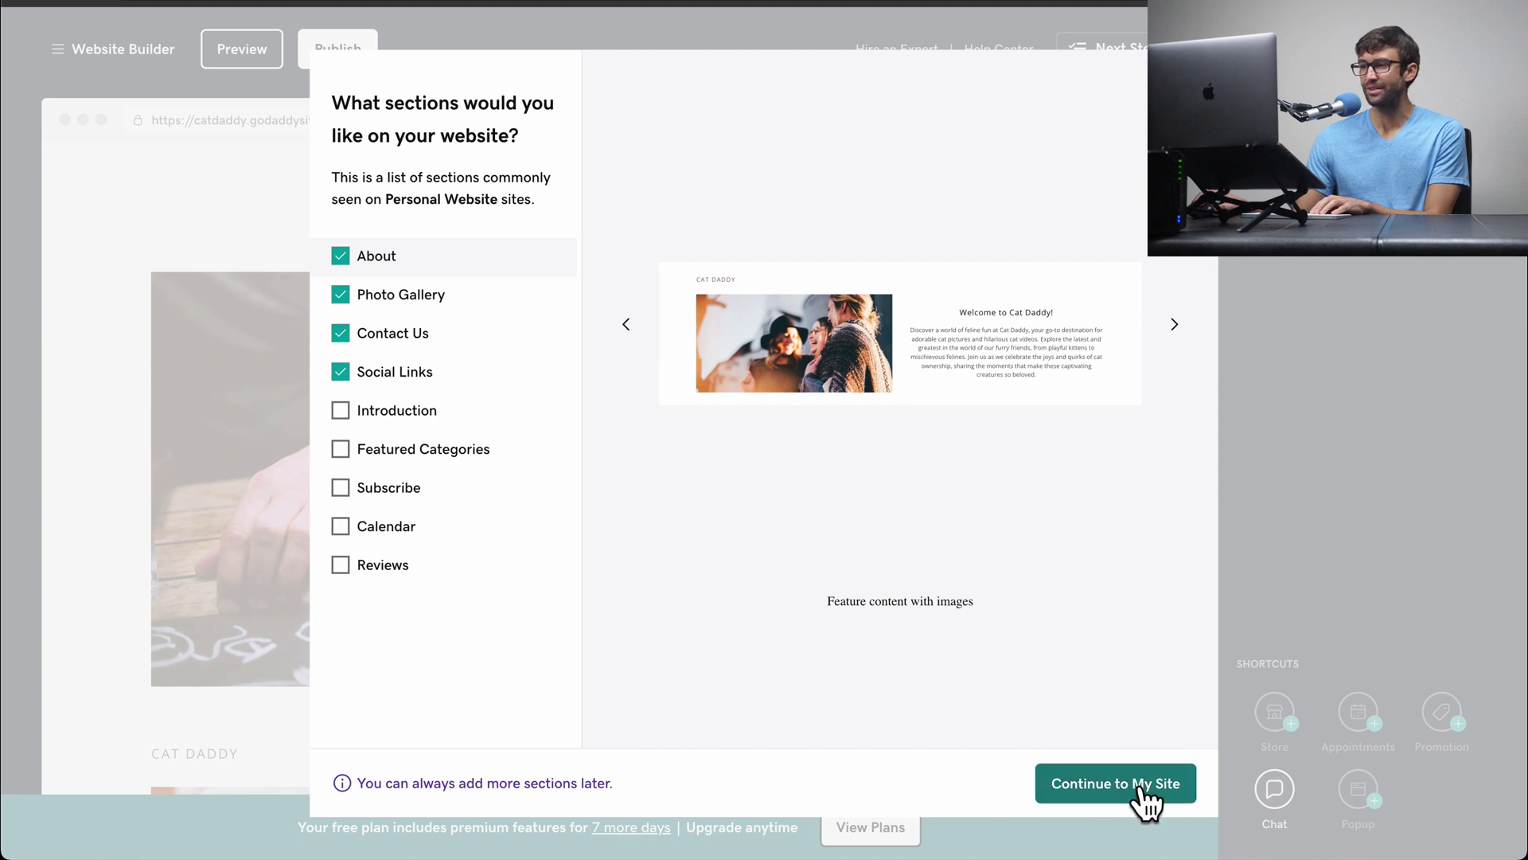
scroll(1146, 648, down, 10)
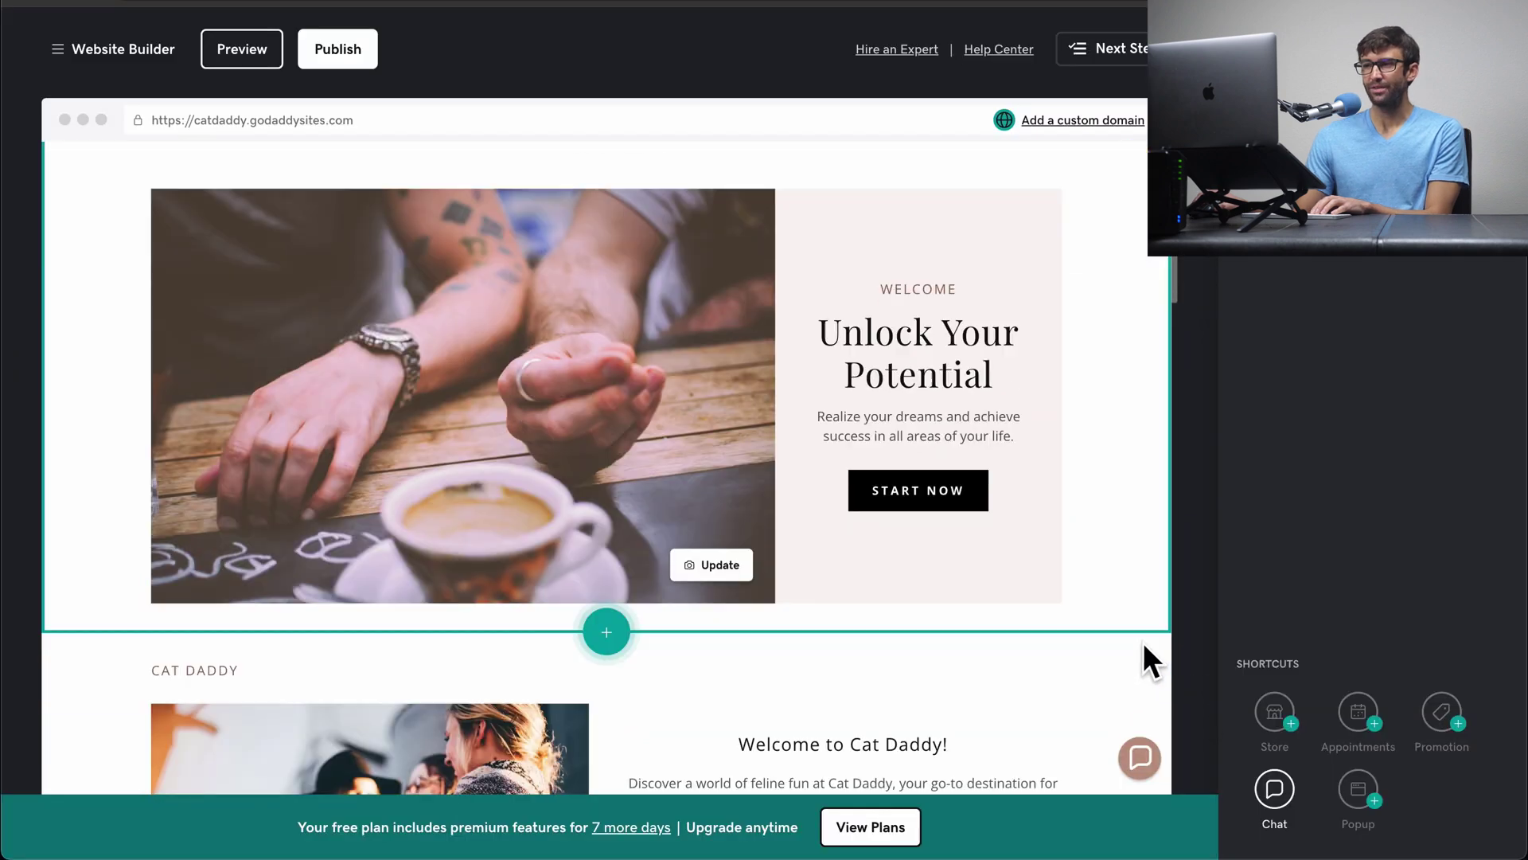
scroll(1125, 624, down, 6)
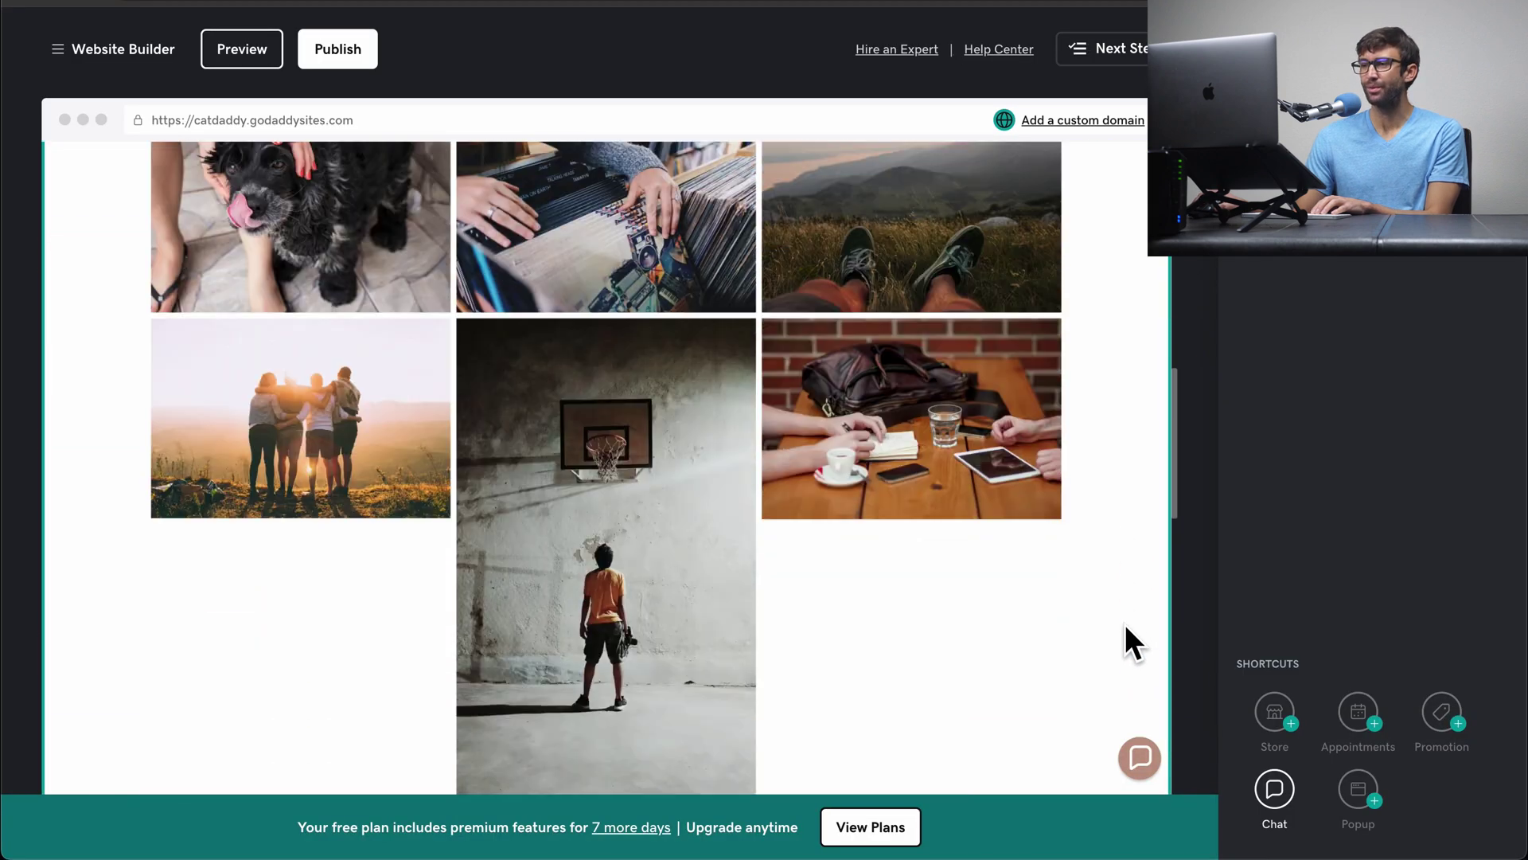
scroll(1124, 622, up, 8)
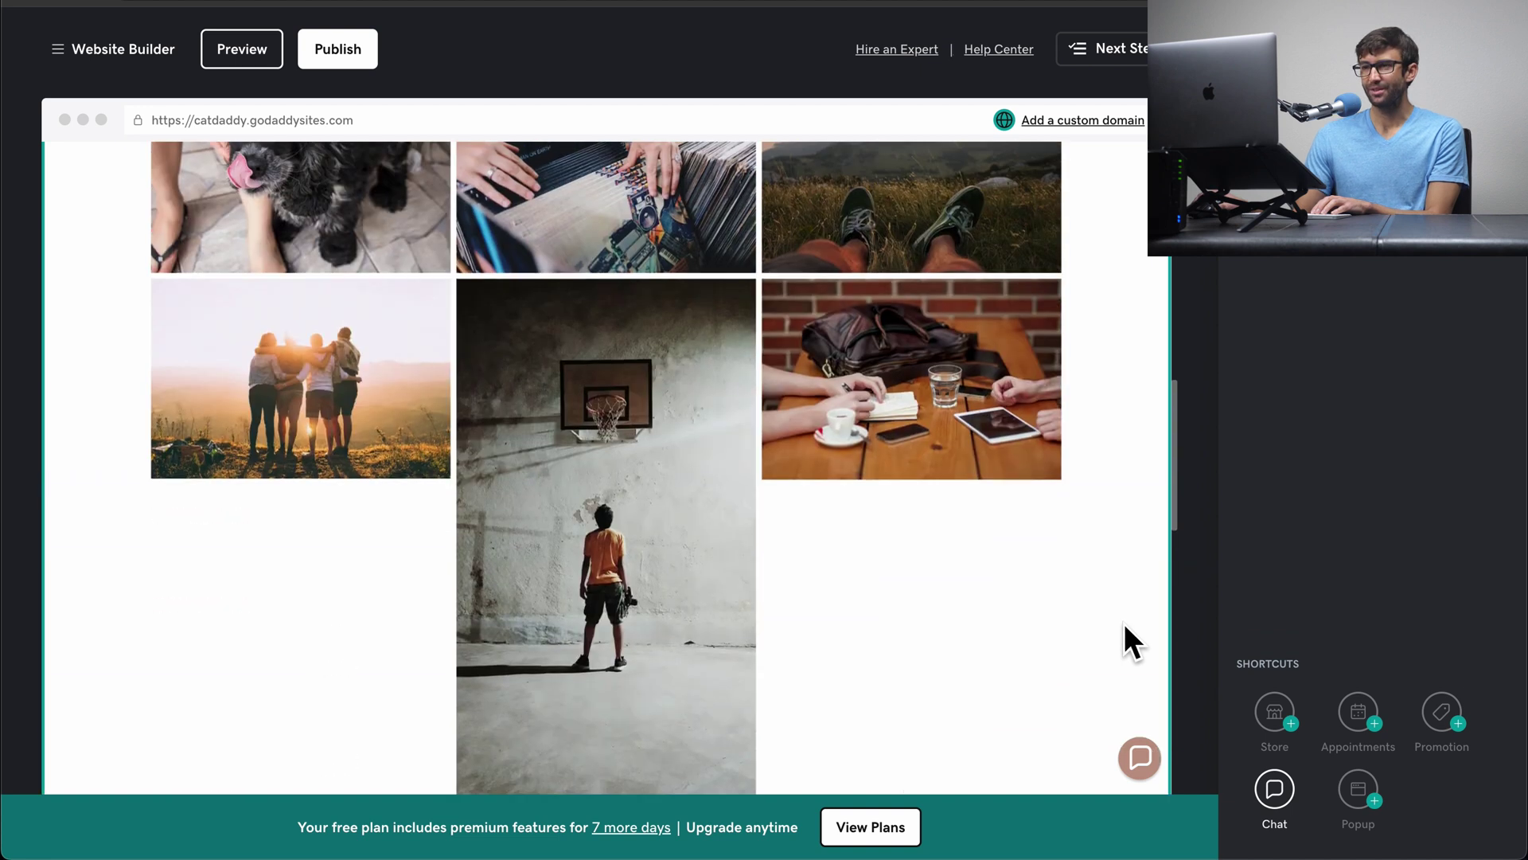
scroll(1124, 624, up, 1)
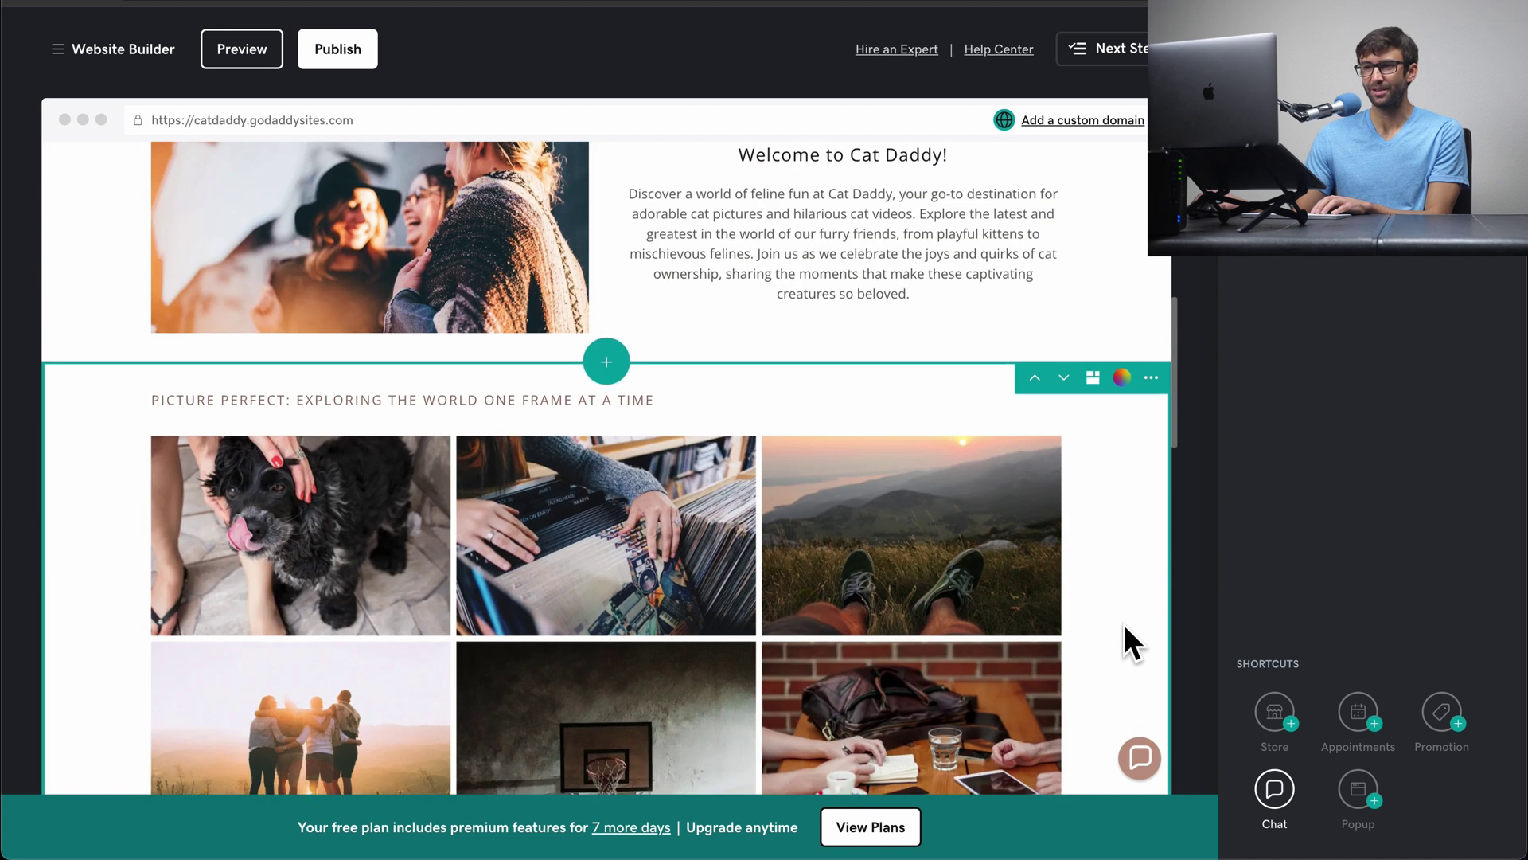
scroll(1124, 624, down, 1)
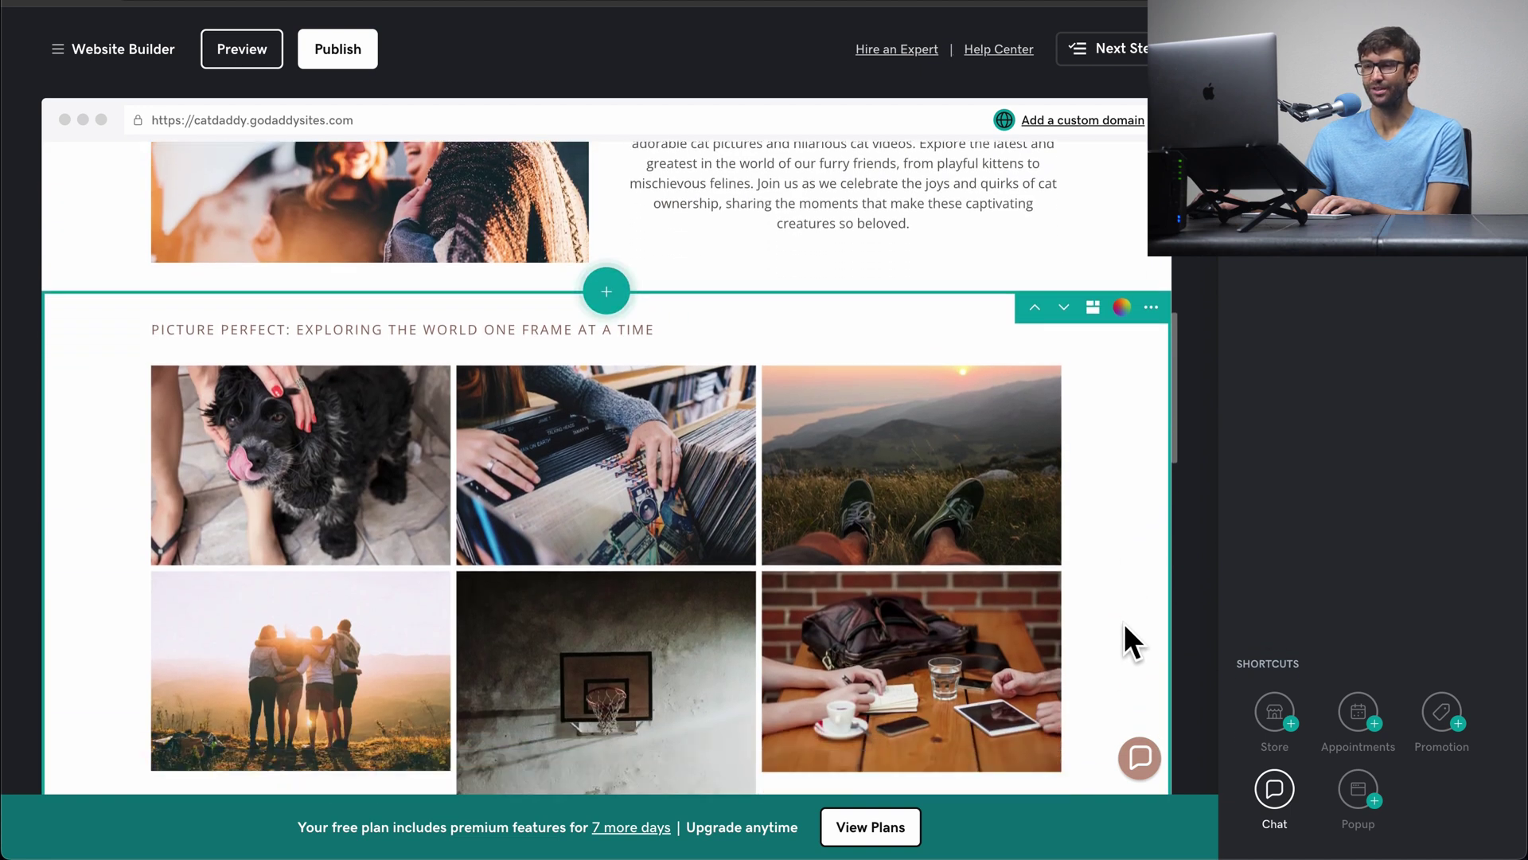
scroll(1122, 626, up, 2)
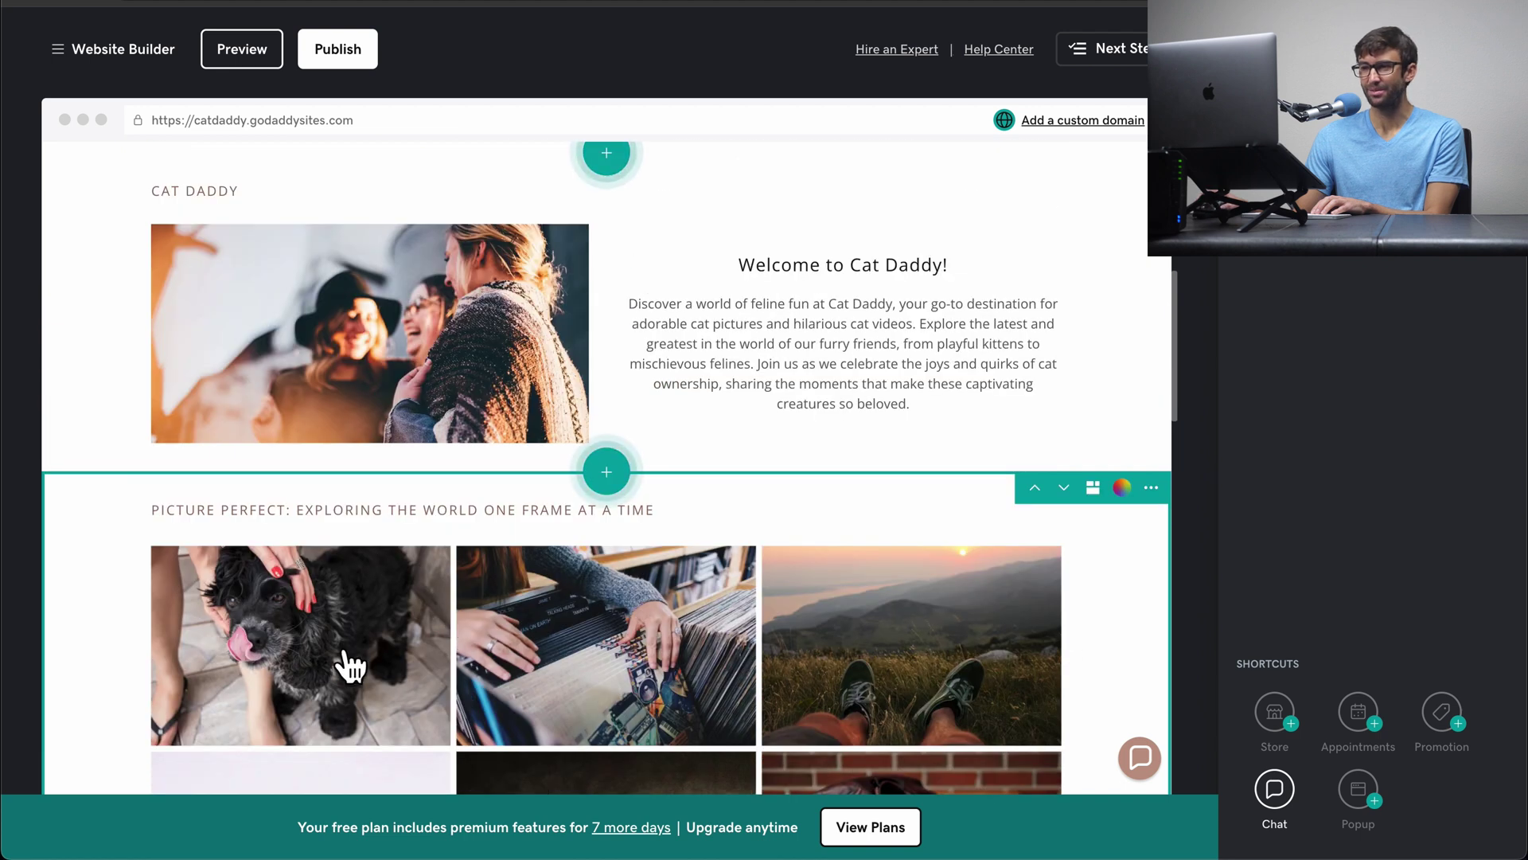
scroll(348, 666, up, 1)
scroll(676, 699, up, 2)
scroll(676, 699, up, 1)
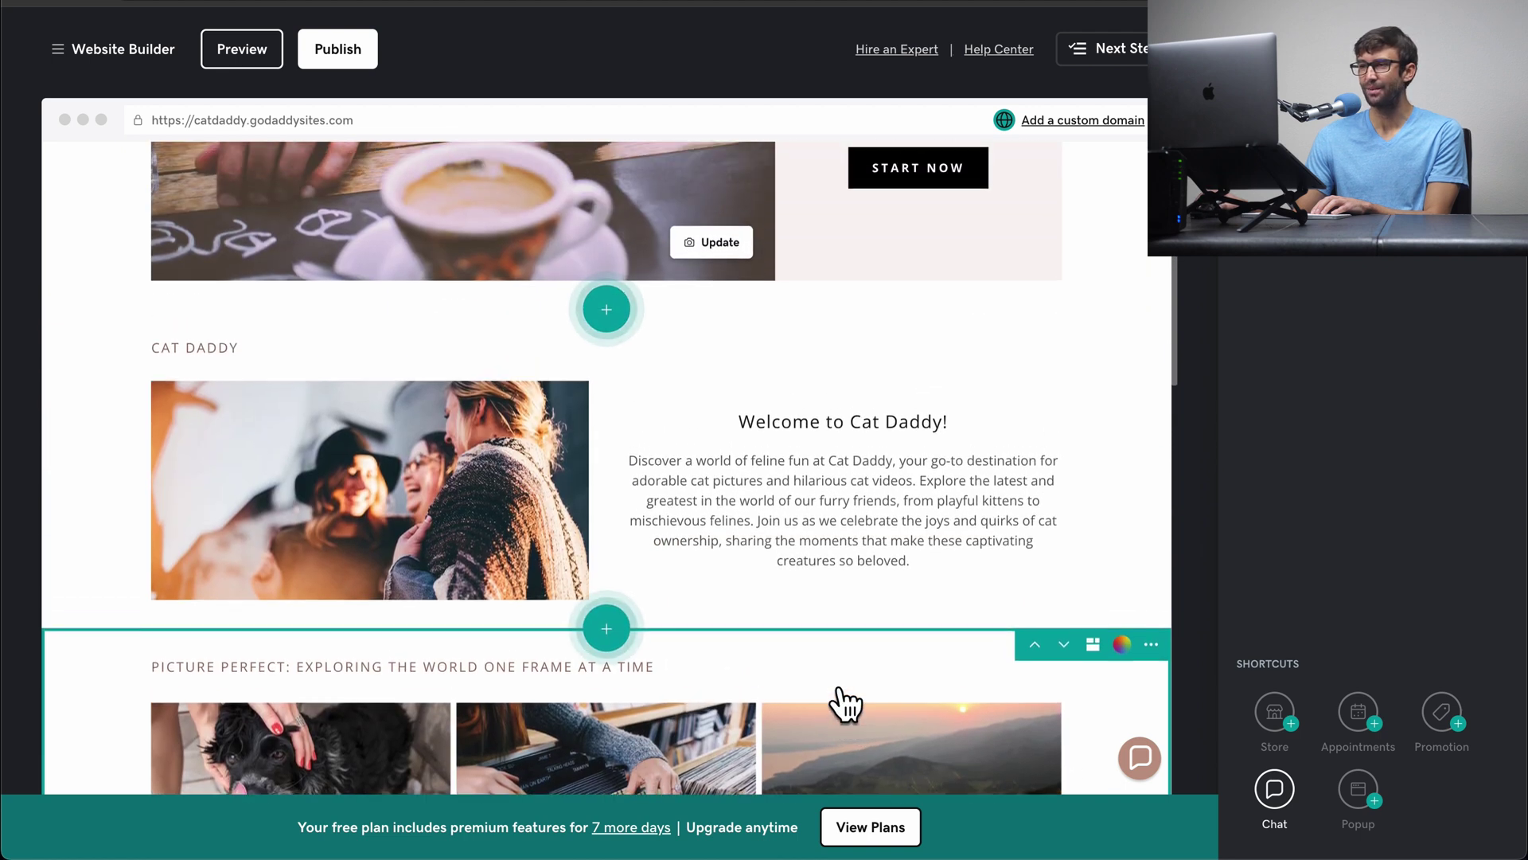
scroll(808, 505, up, 8)
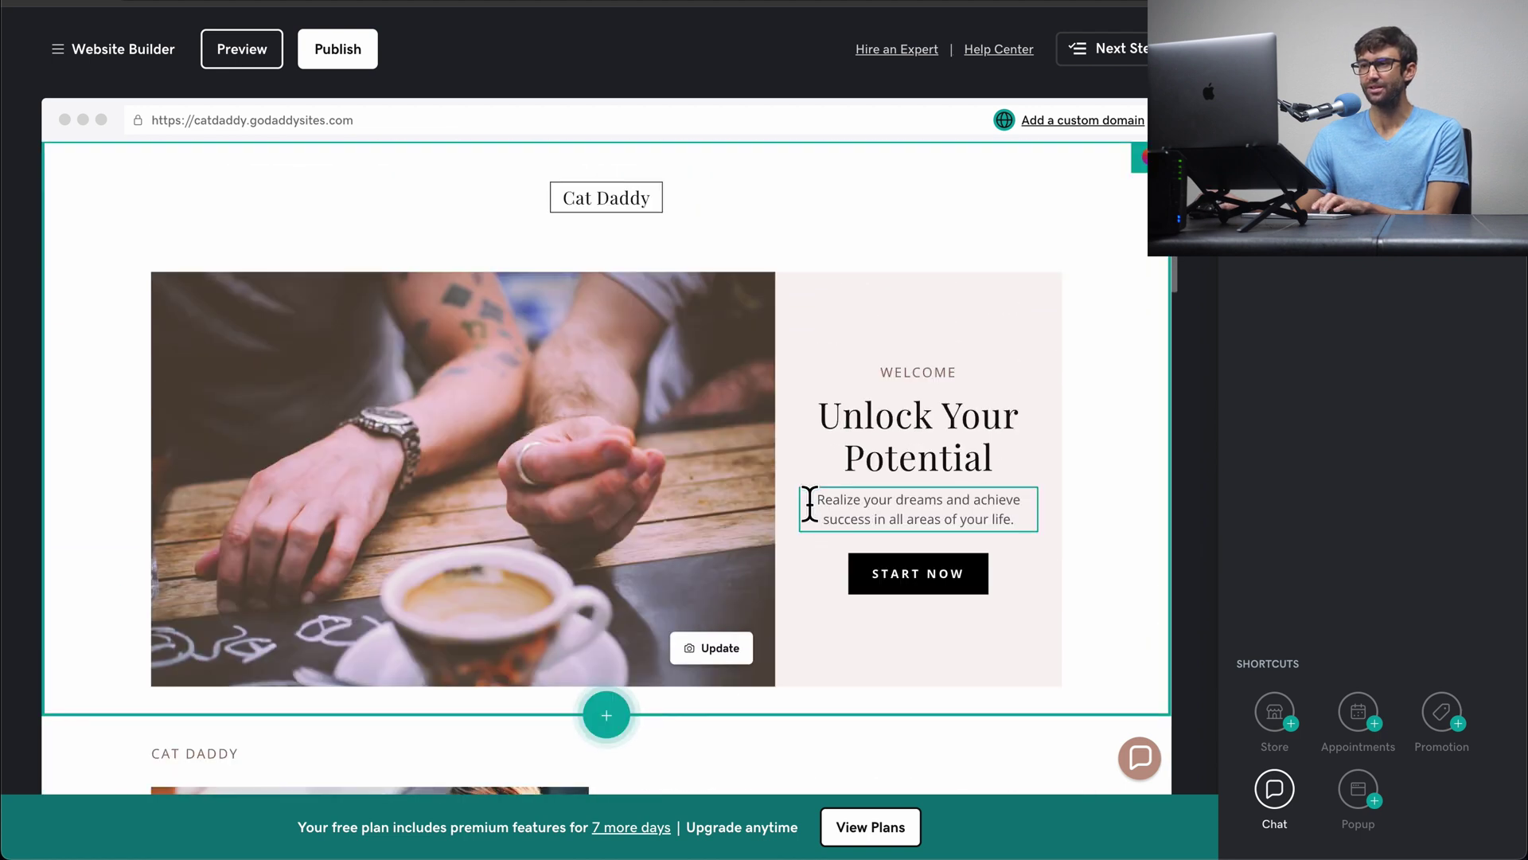
scroll(809, 504, down, 2)
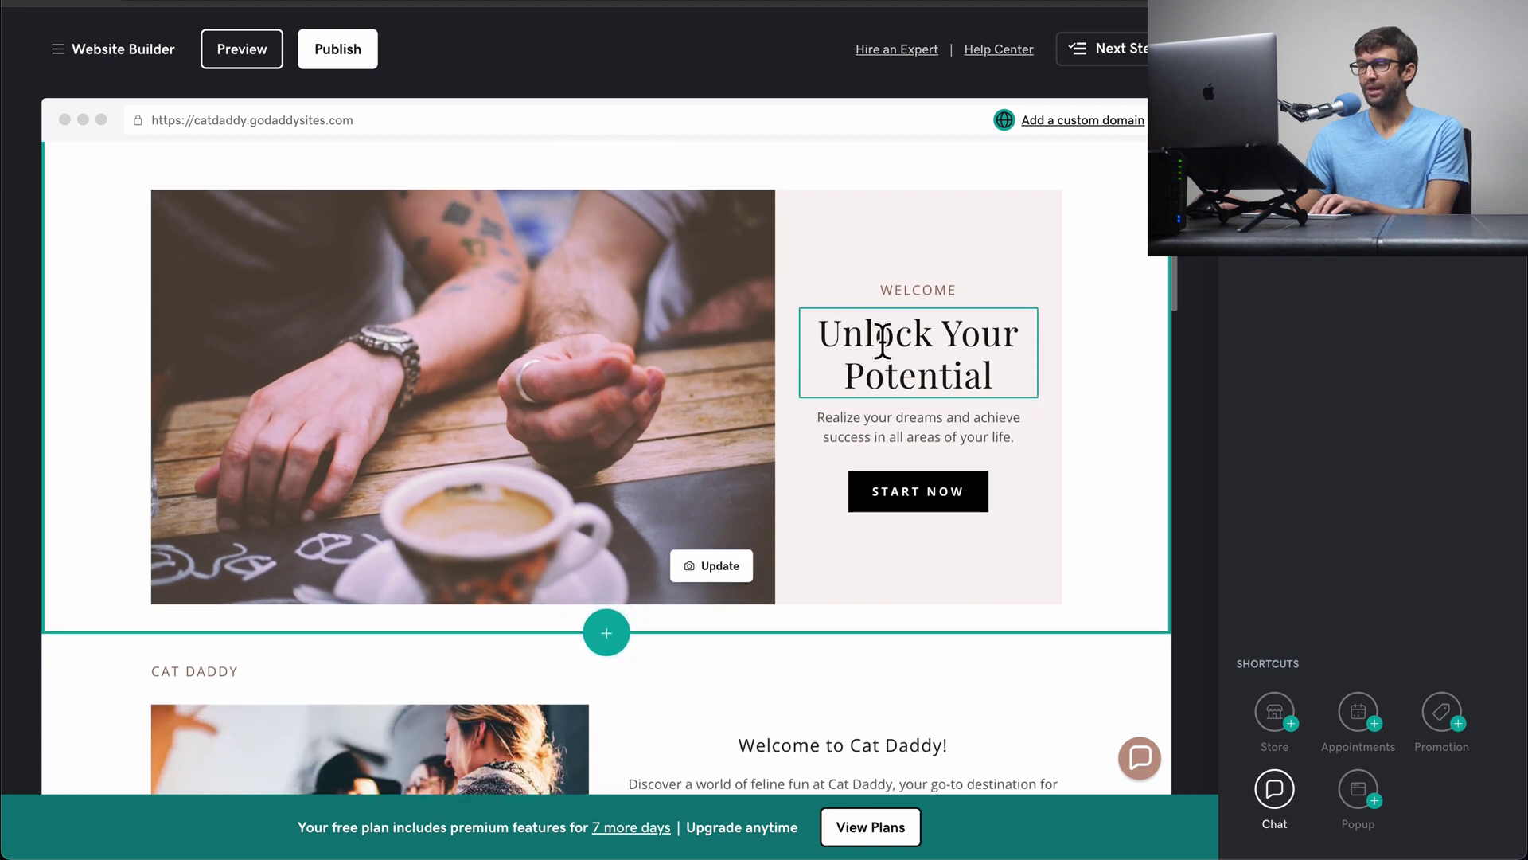
Step: Replace the 'Unlock Your Potential' headline with 'A Website for Cat Lovers Everywhere' and open the hero image settings
double_click(882, 339)
drag(873, 338, 965, 374)
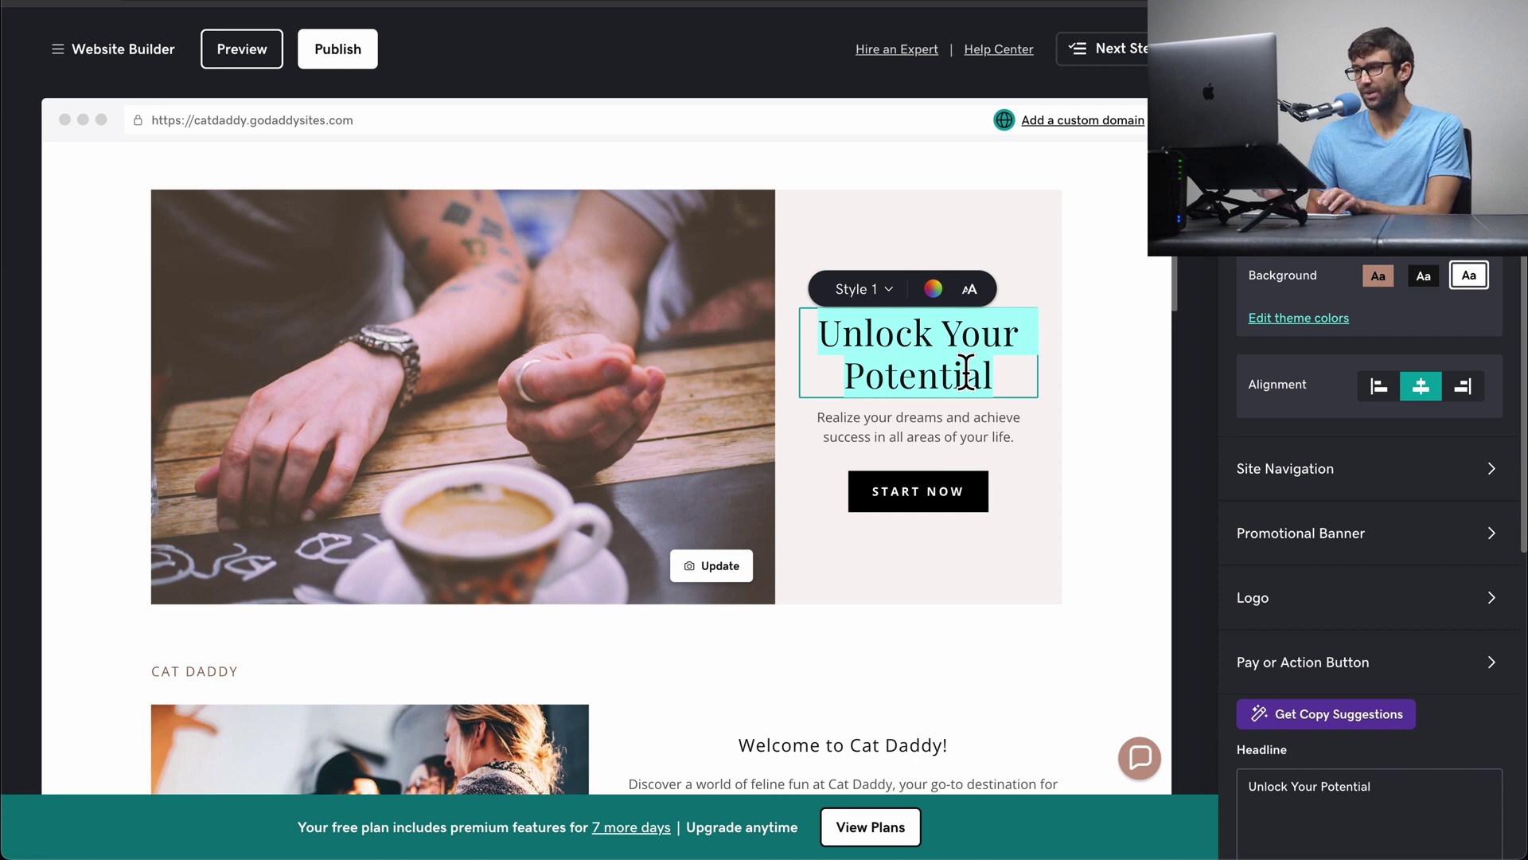
text(A Website)
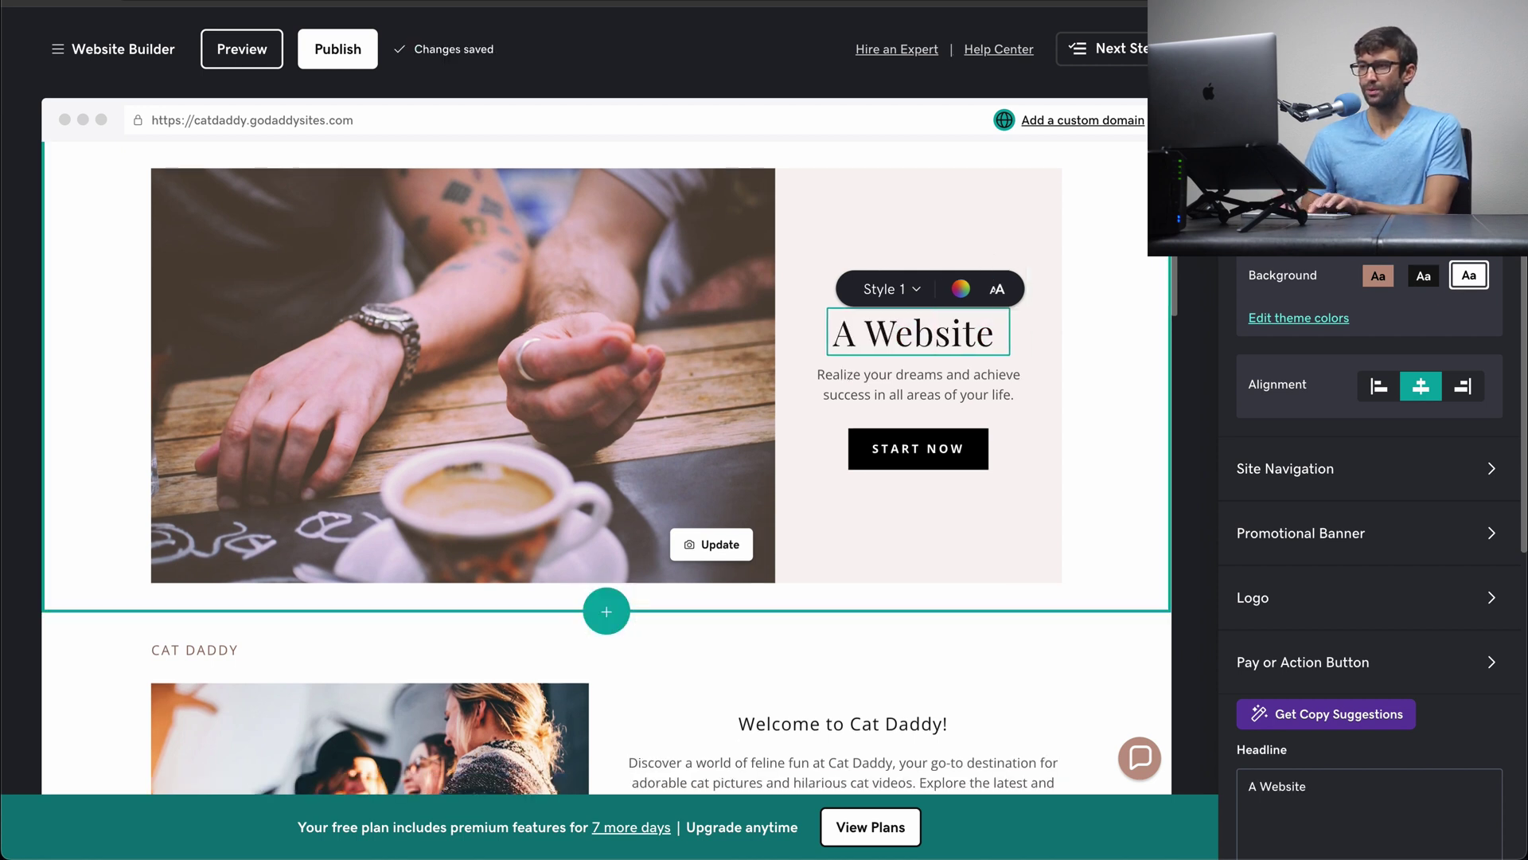
text( for Cat Lovers)
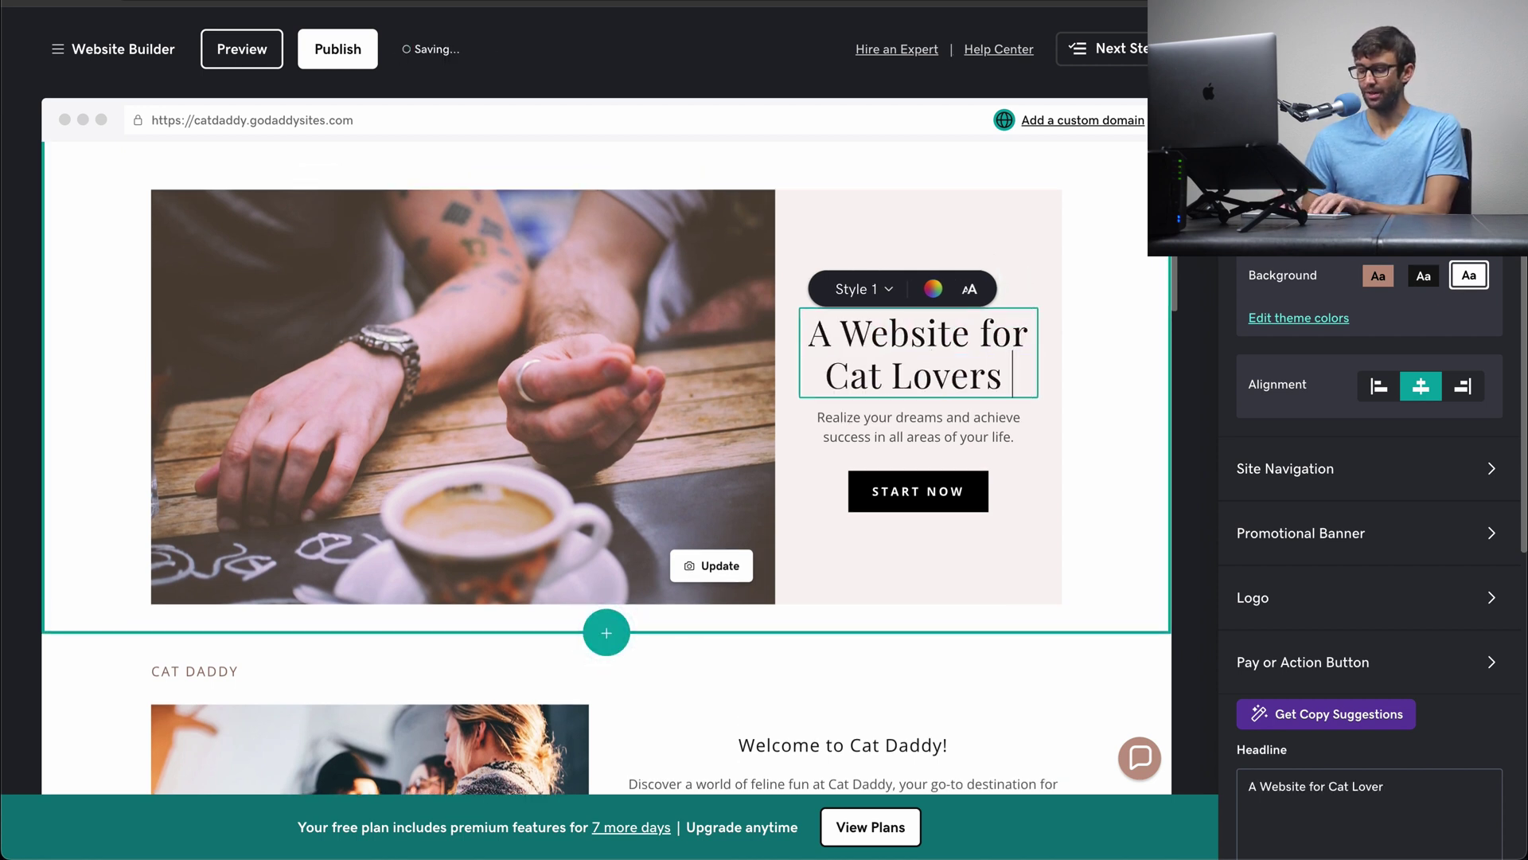
text( Everywhere)
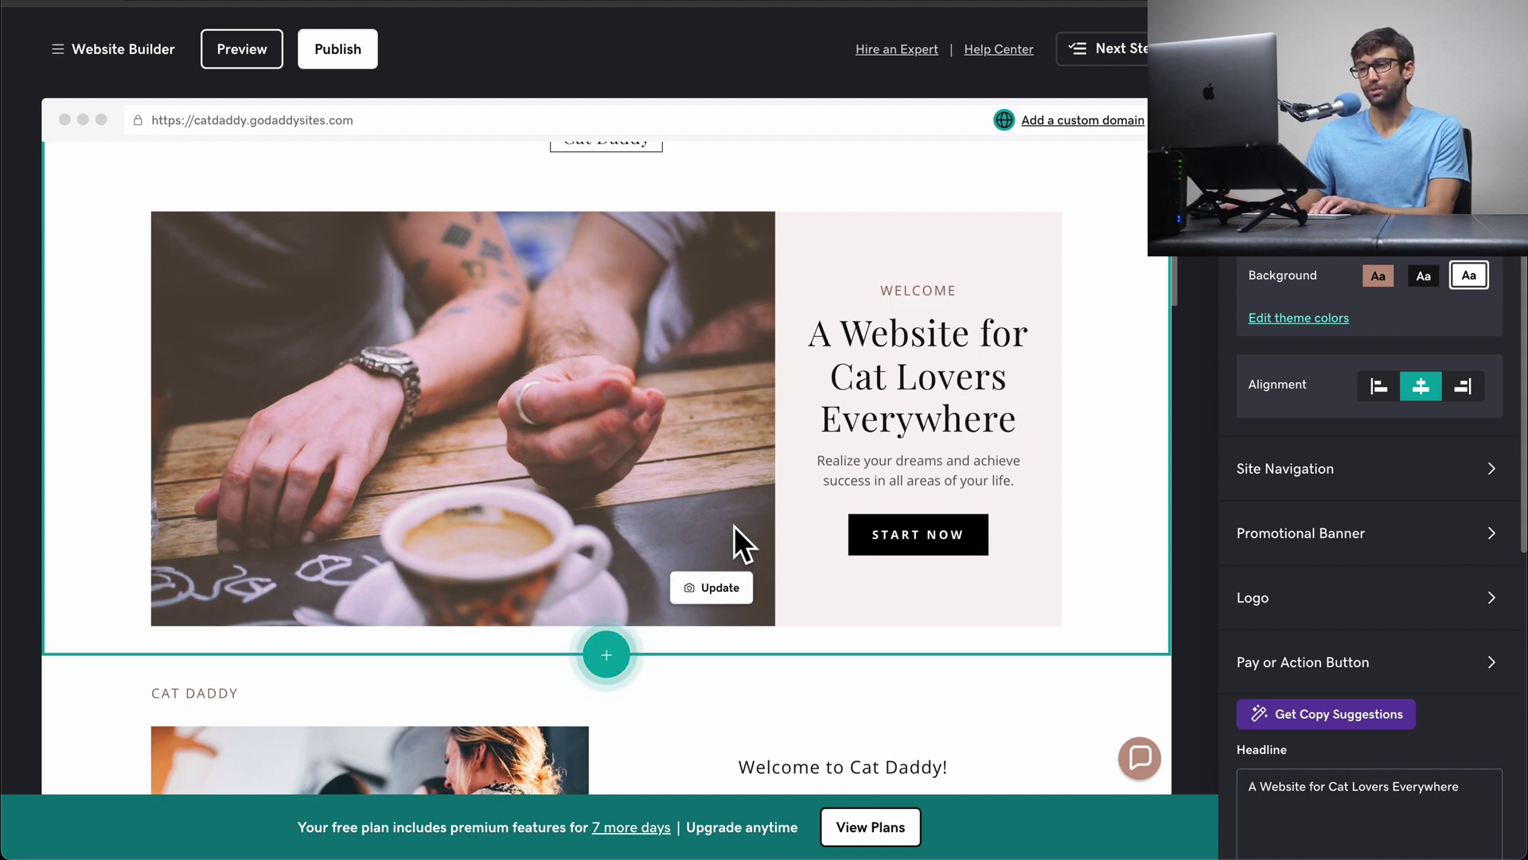
click(711, 597)
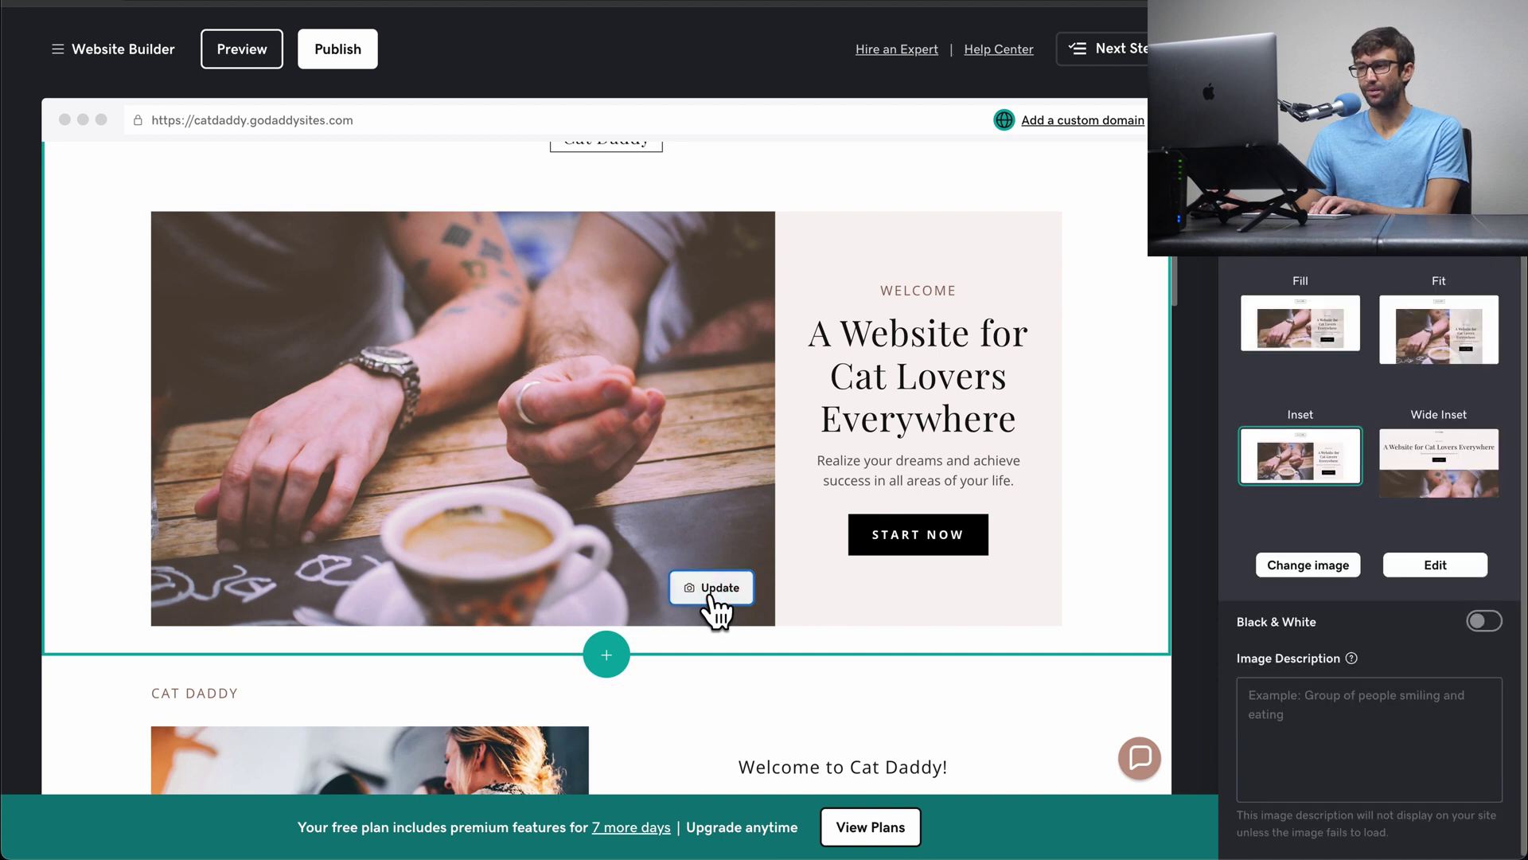
Step: Upload cat-daddy.png from the cats folder into the Select a cover image window
click(1307, 566)
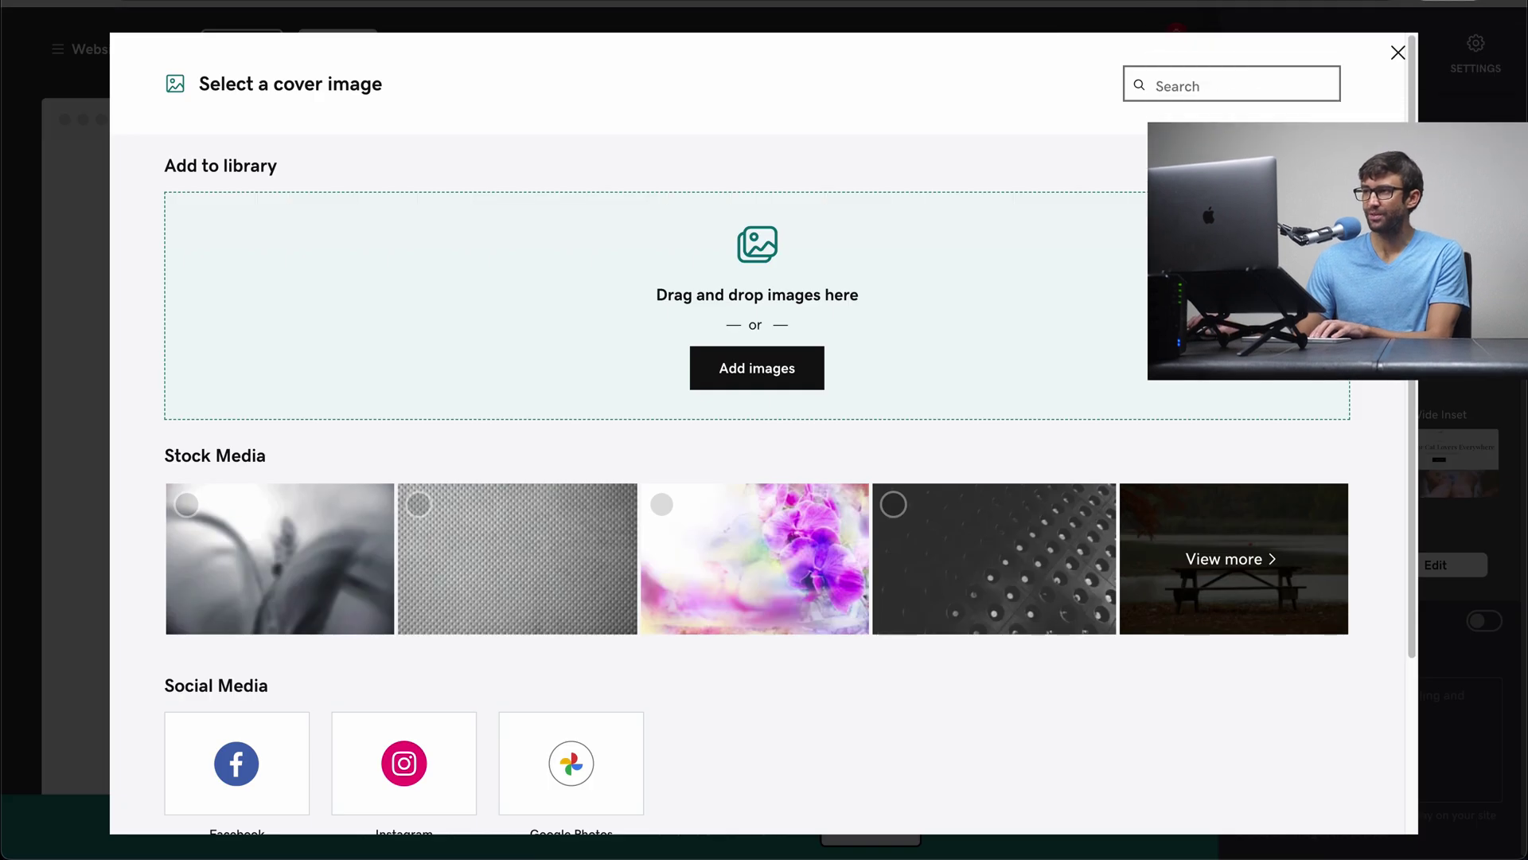
drag(1518, 232, 1234, 263)
drag(1350, 509, 679, 328)
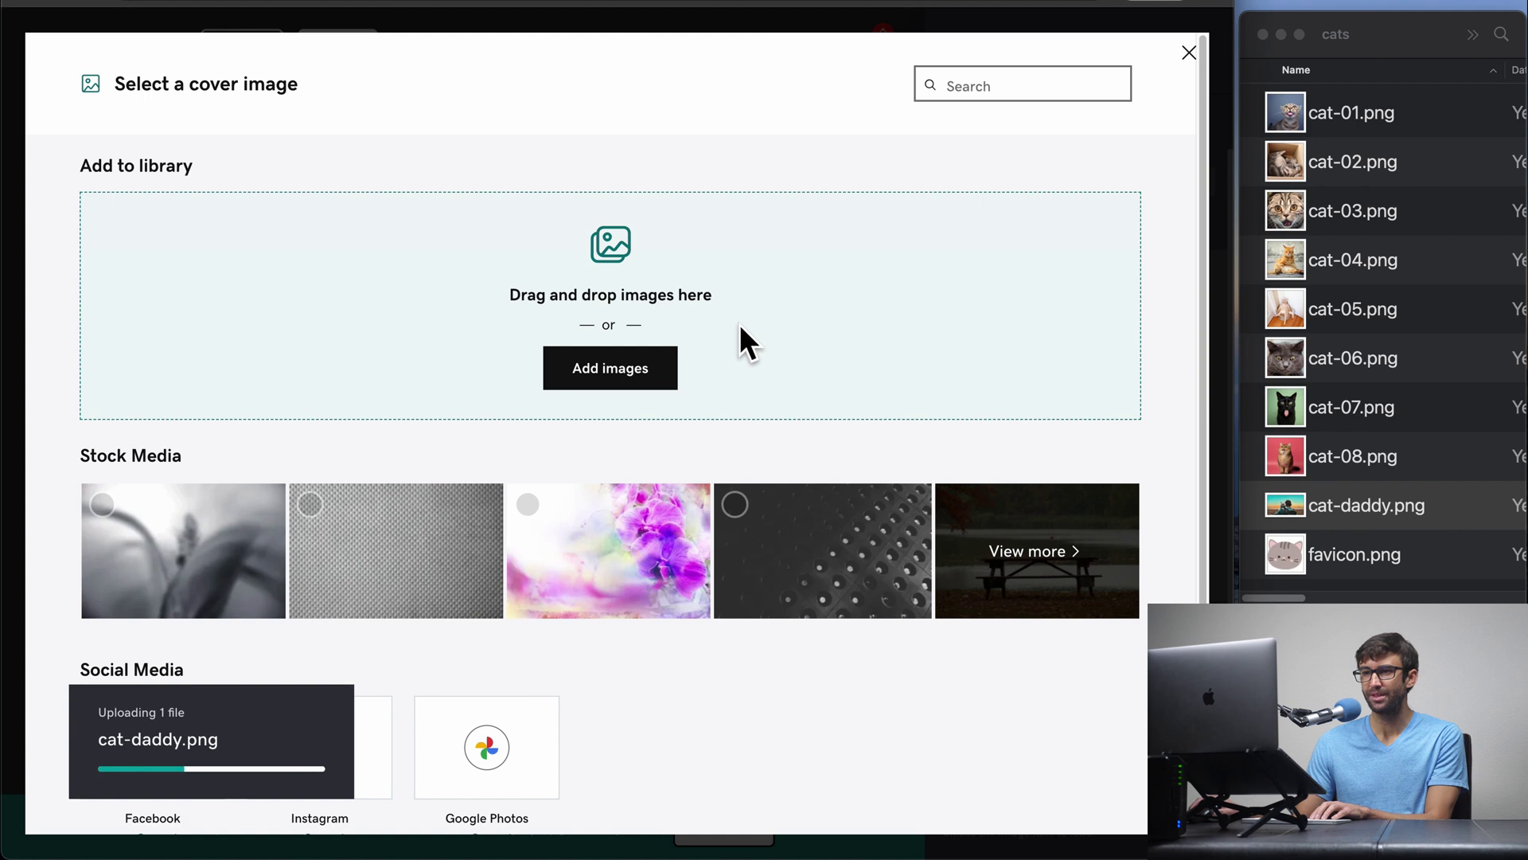
Step: Insert the uploaded cat-daddy image as the hero cover
click(1129, 806)
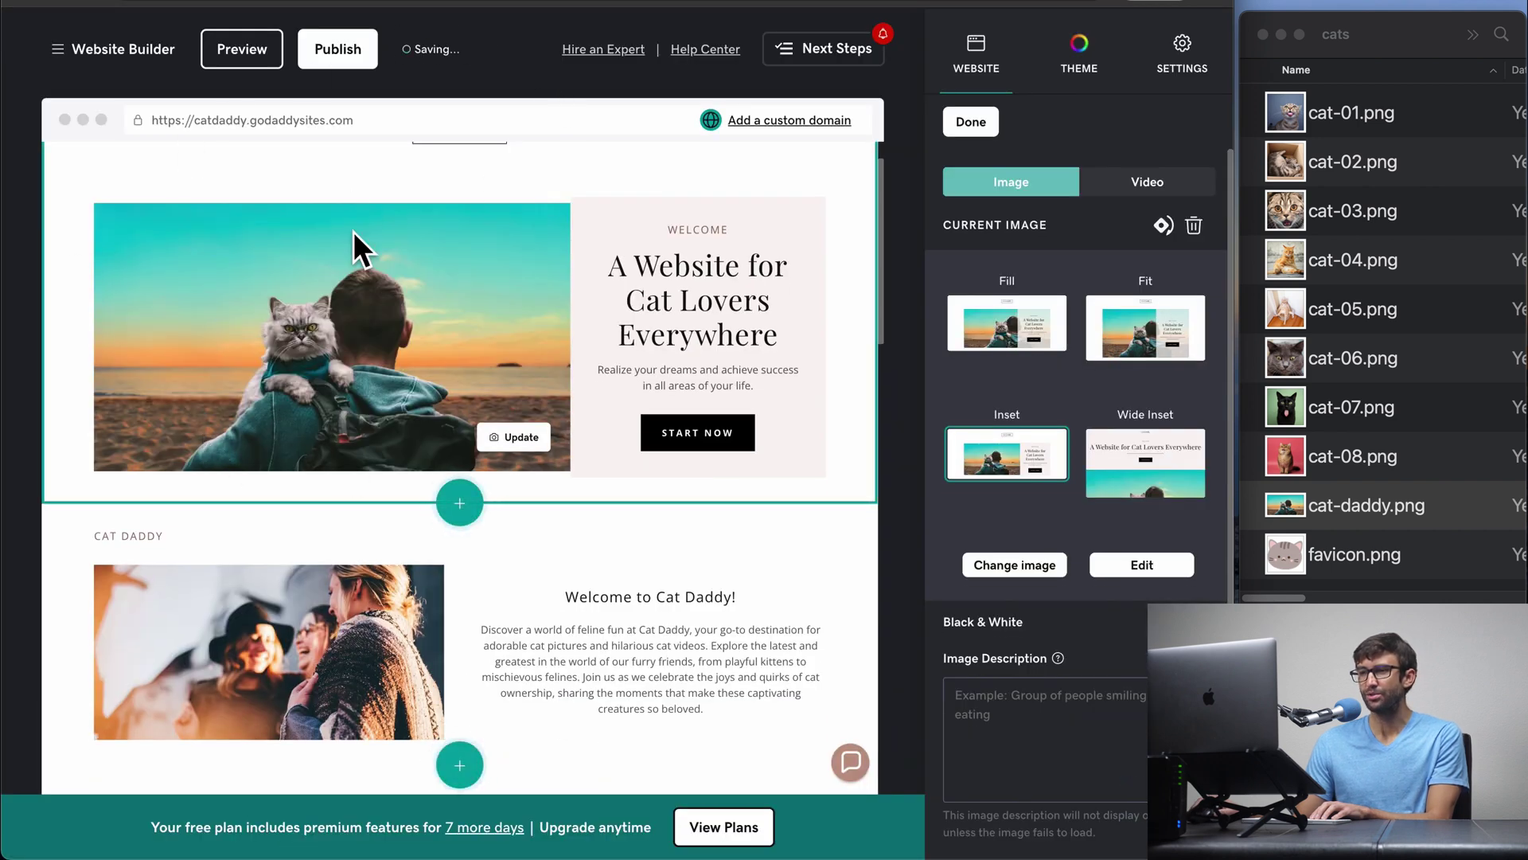
scroll(494, 350, down, 6)
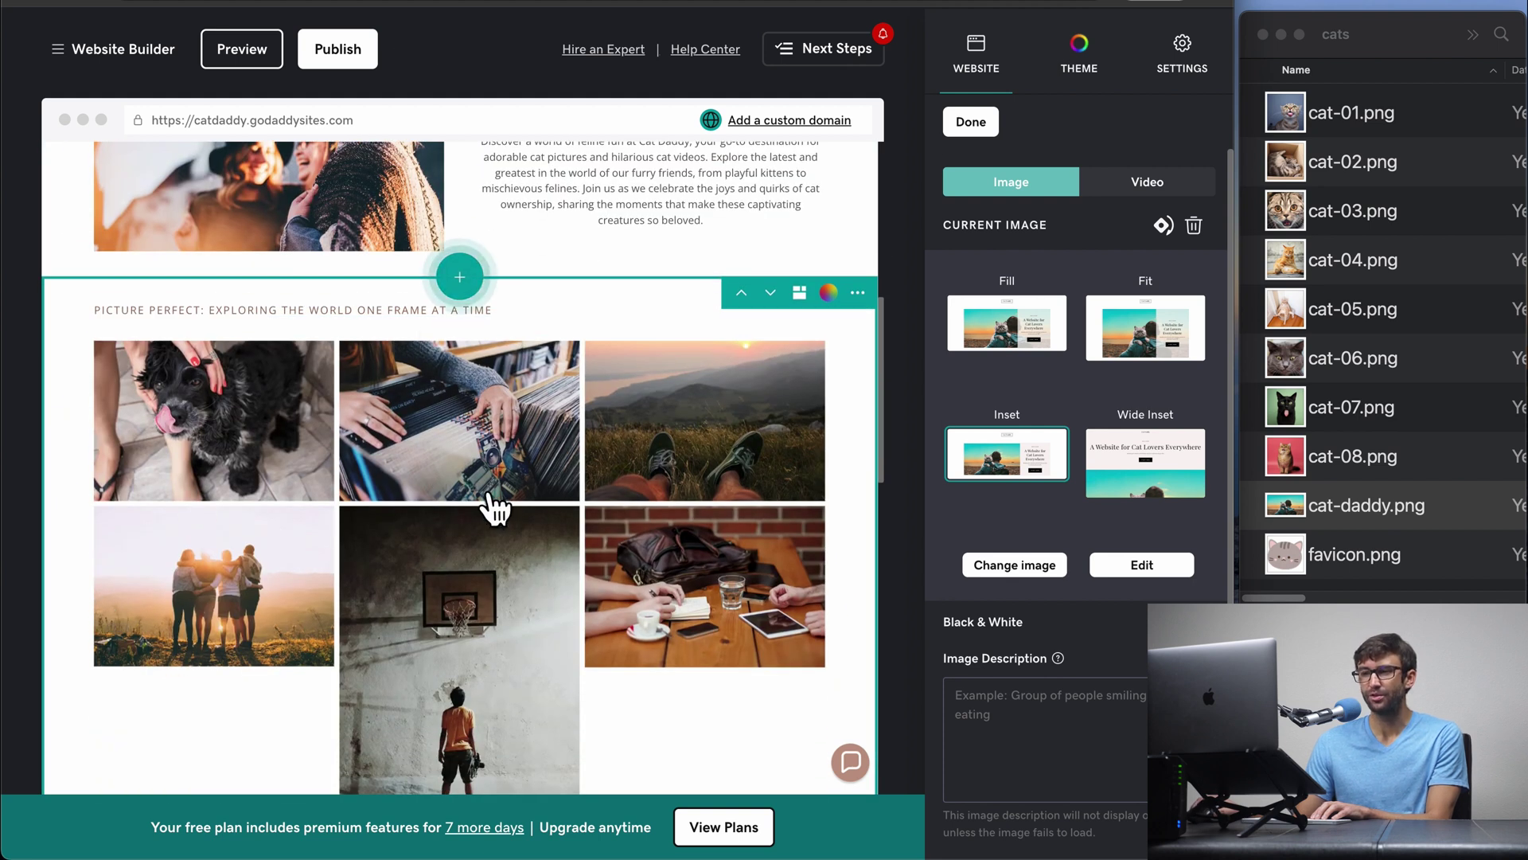
scroll(490, 506, down, 2)
scroll(665, 462, down, 2)
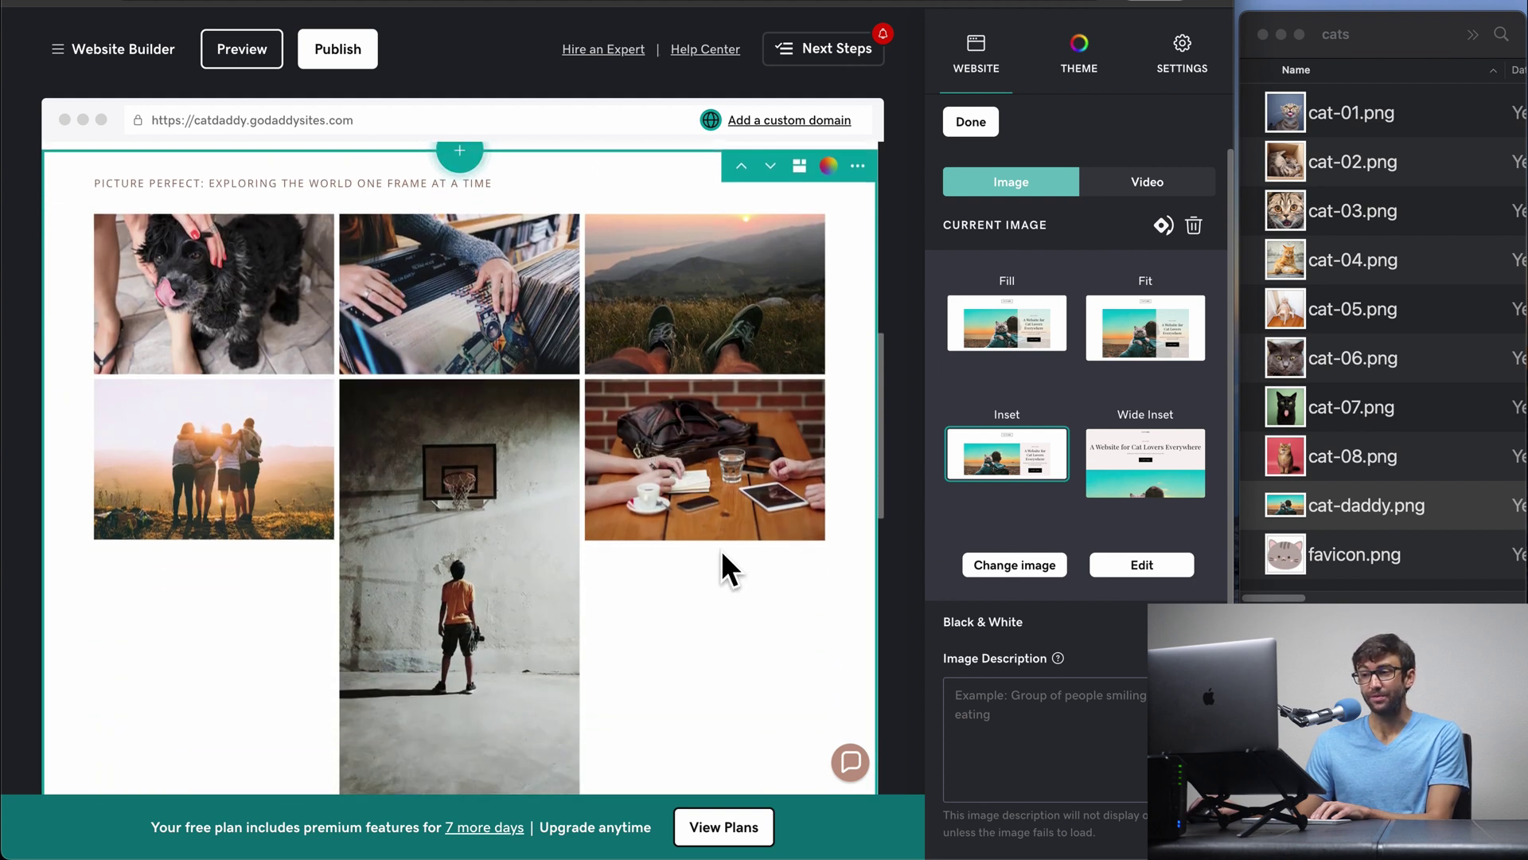
Step: Switch the Photo Gallery to the full-width grid layout and remove all six stock photos
click(409, 351)
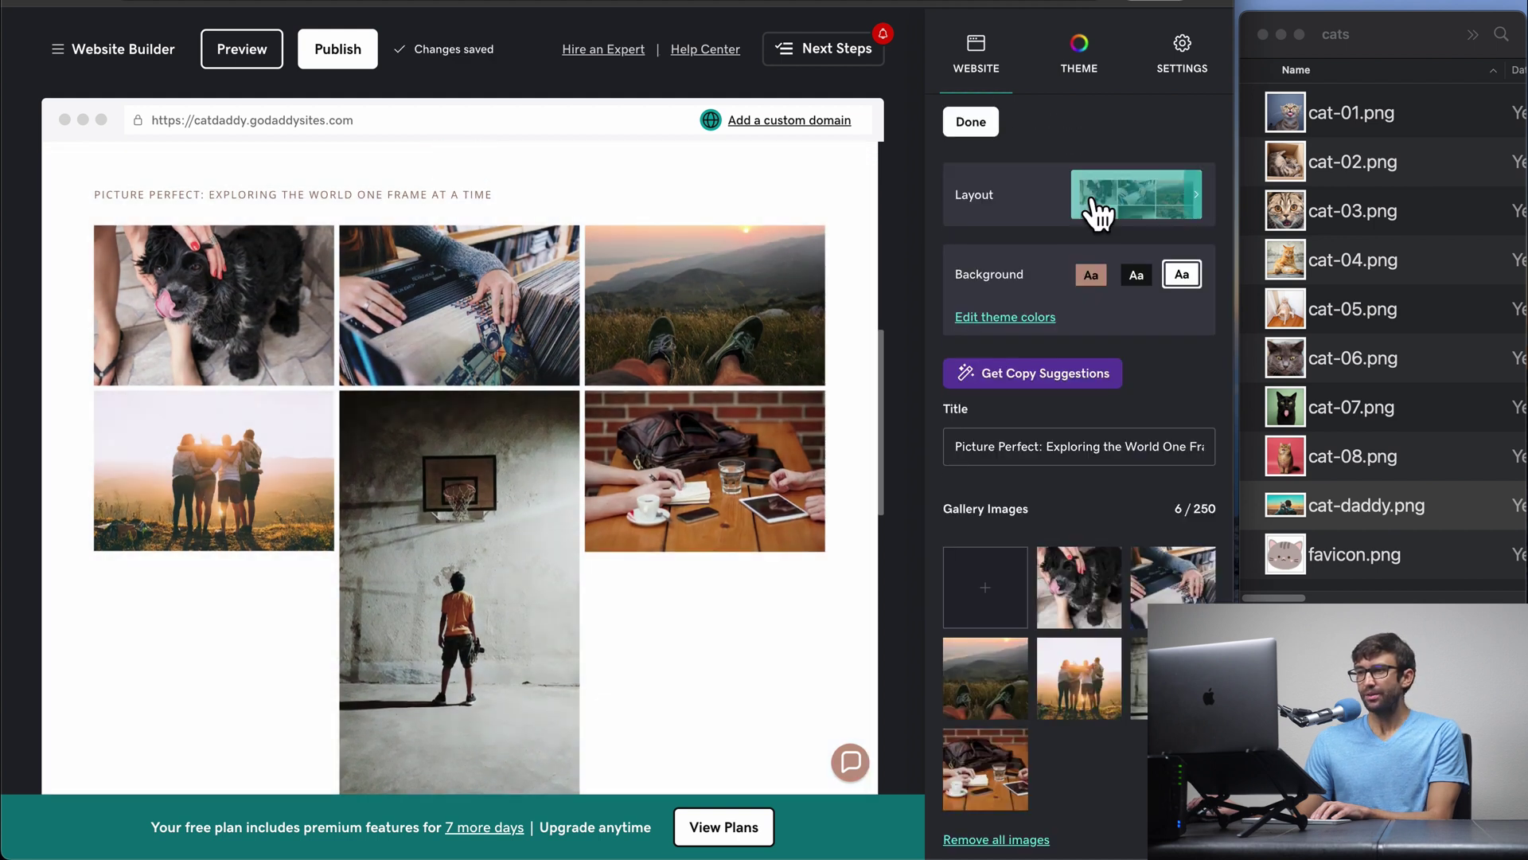
click(1110, 213)
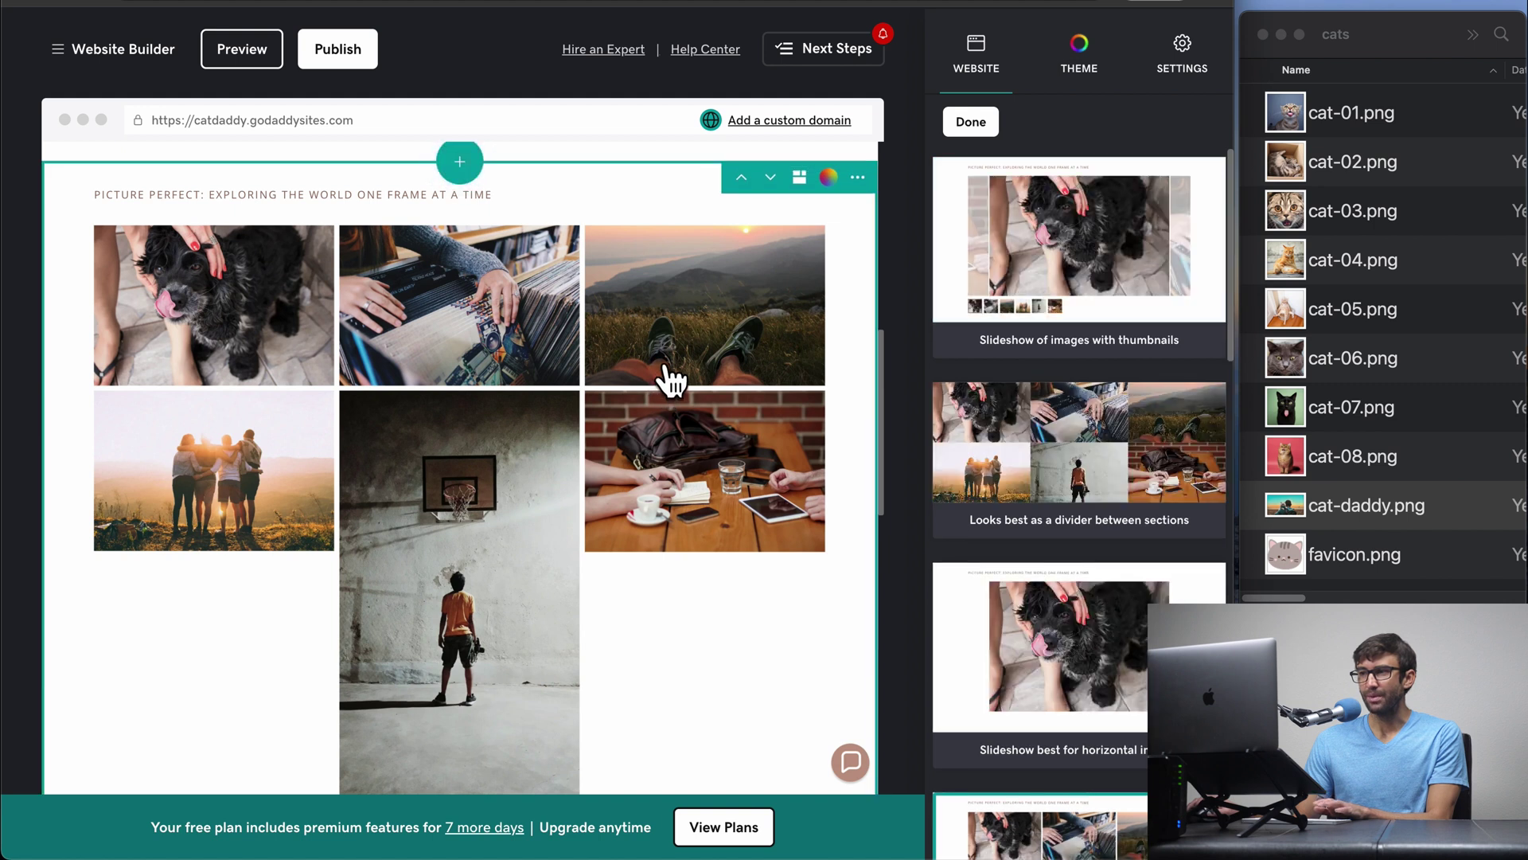
click(1084, 436)
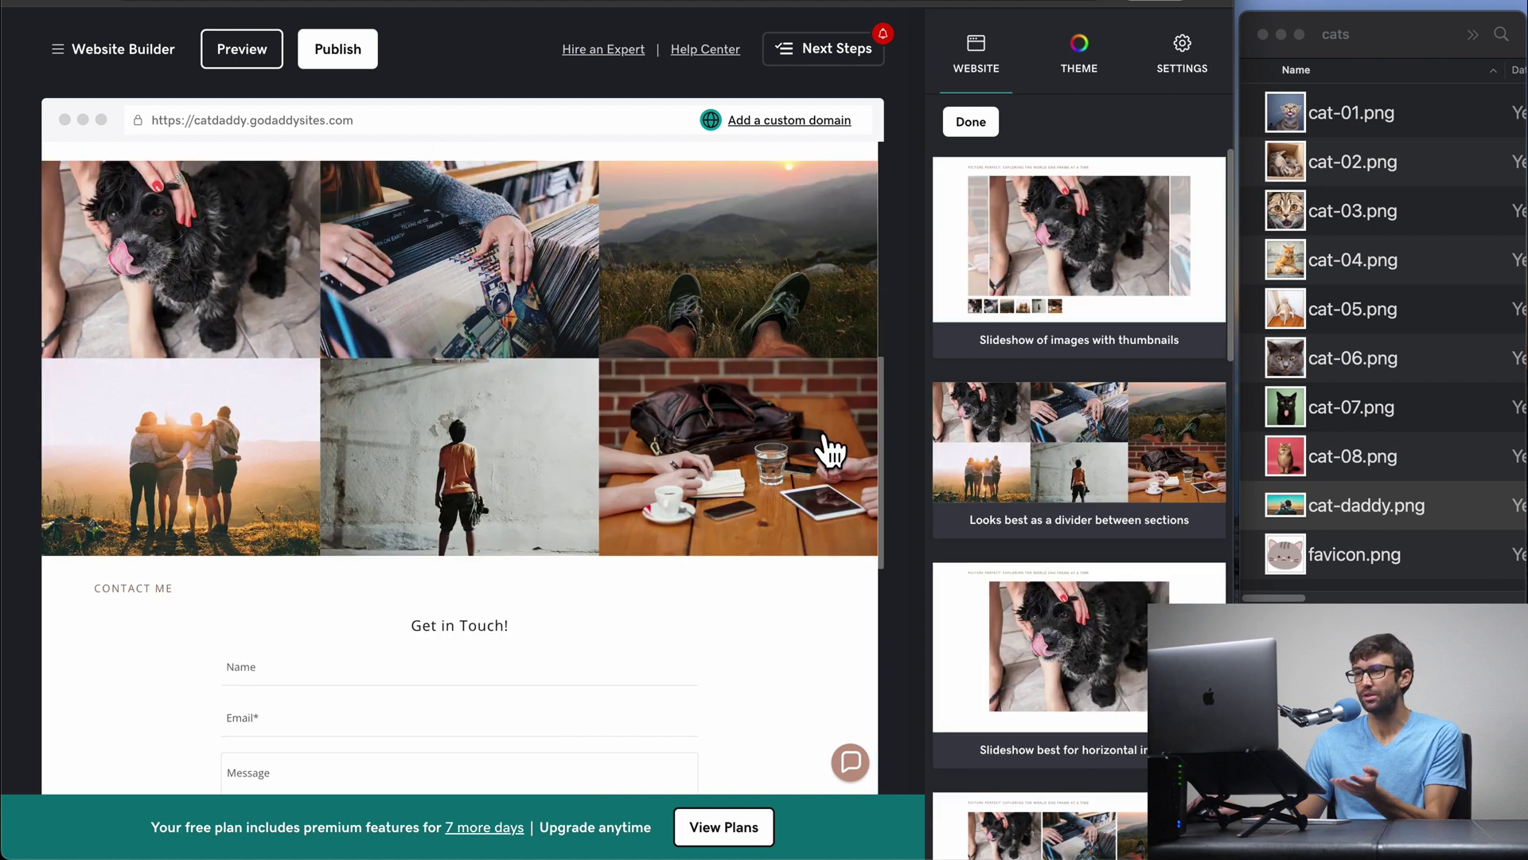
click(981, 134)
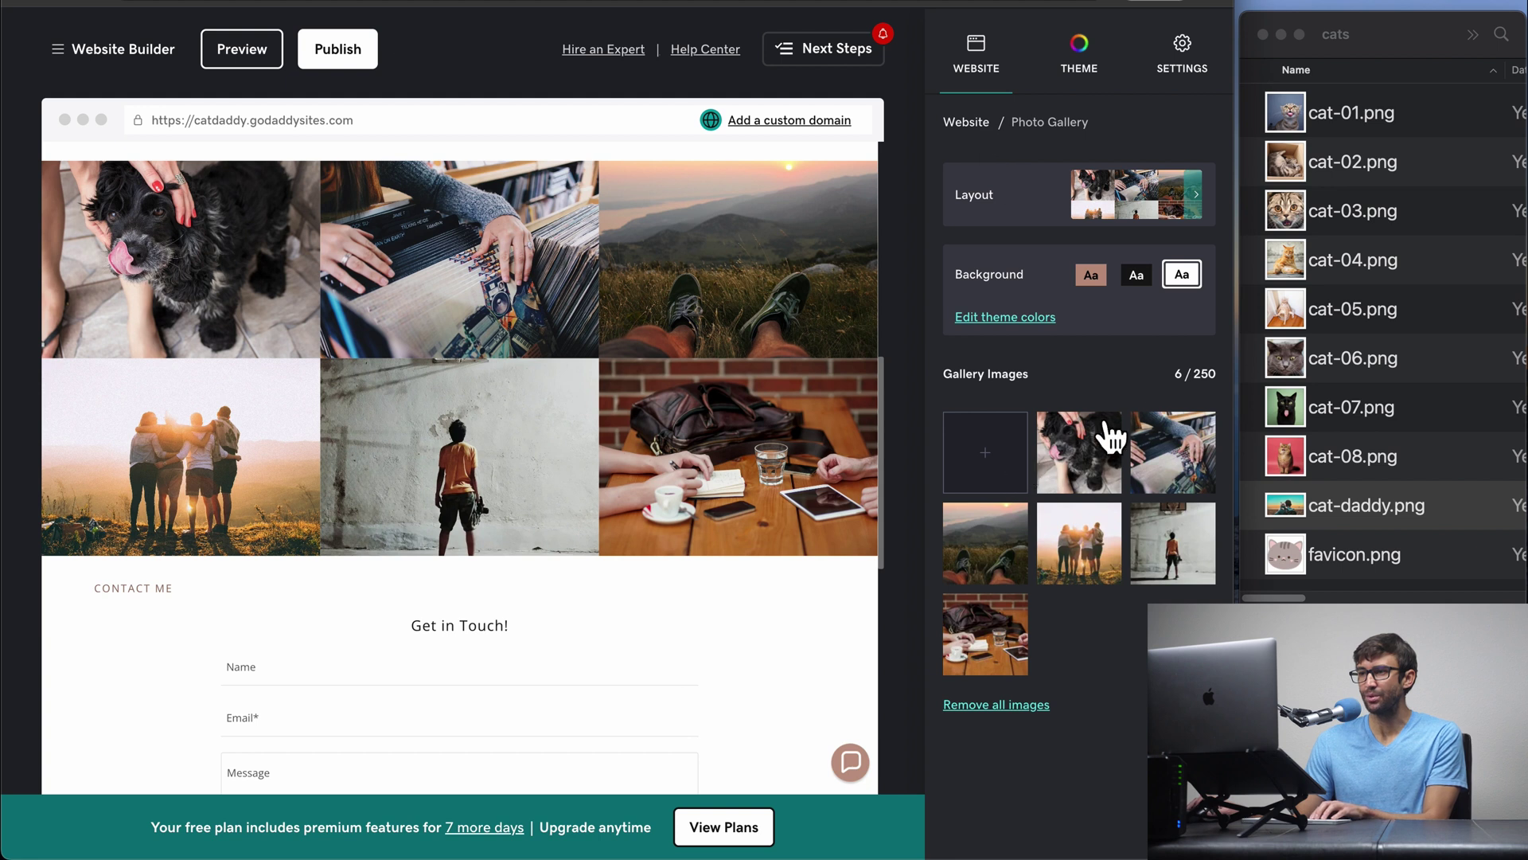
click(1005, 705)
click(447, 480)
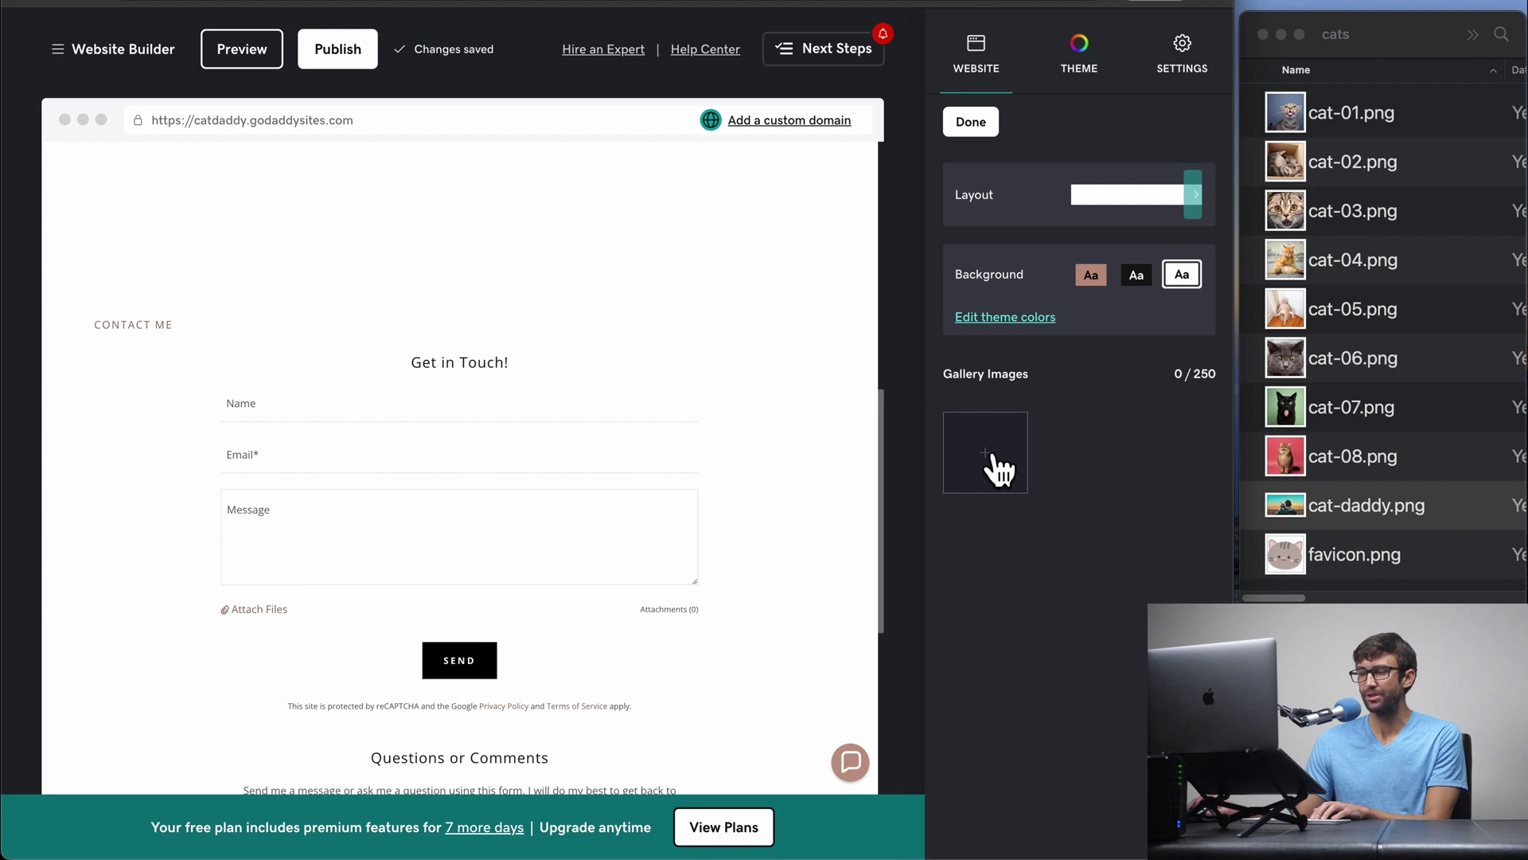
Step: Upload cat-01.png through cat-08.png from the cats folder and add all eight to the gallery
click(999, 470)
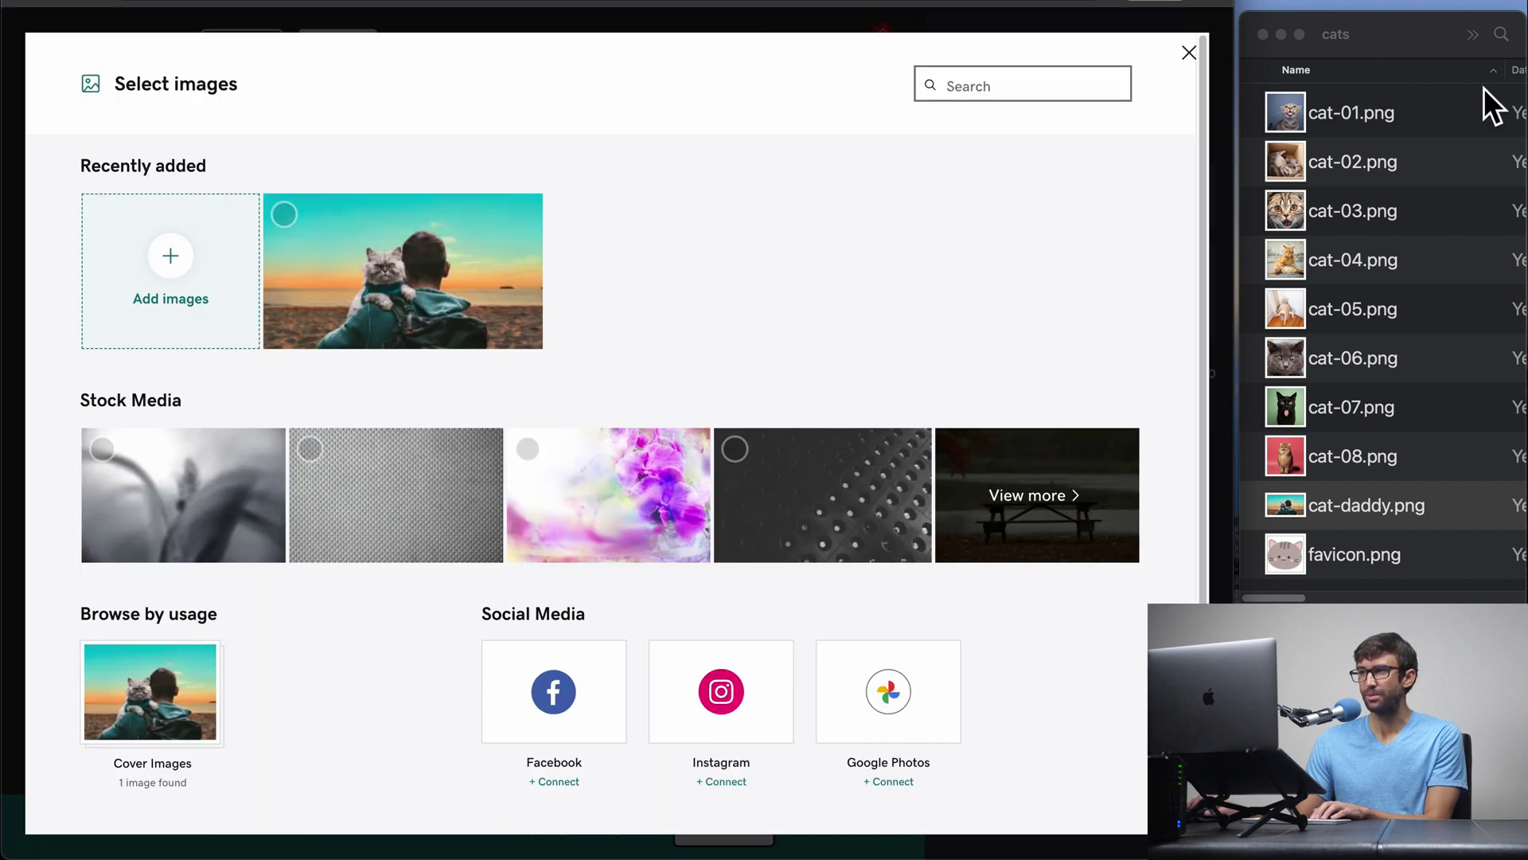
click(1369, 113)
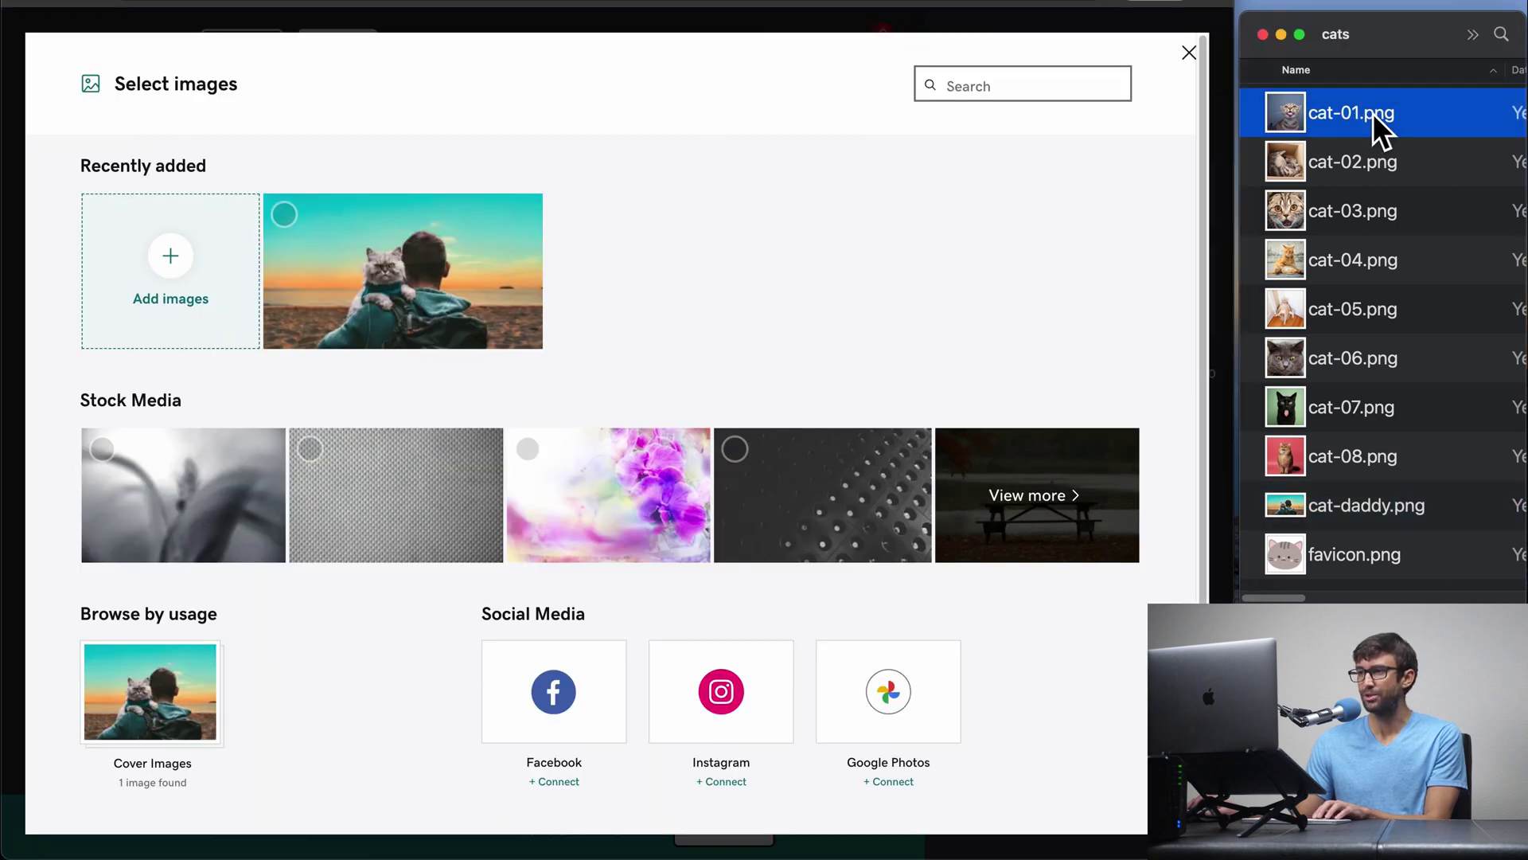
shift+click(1391, 465)
drag(1407, 219, 472, 318)
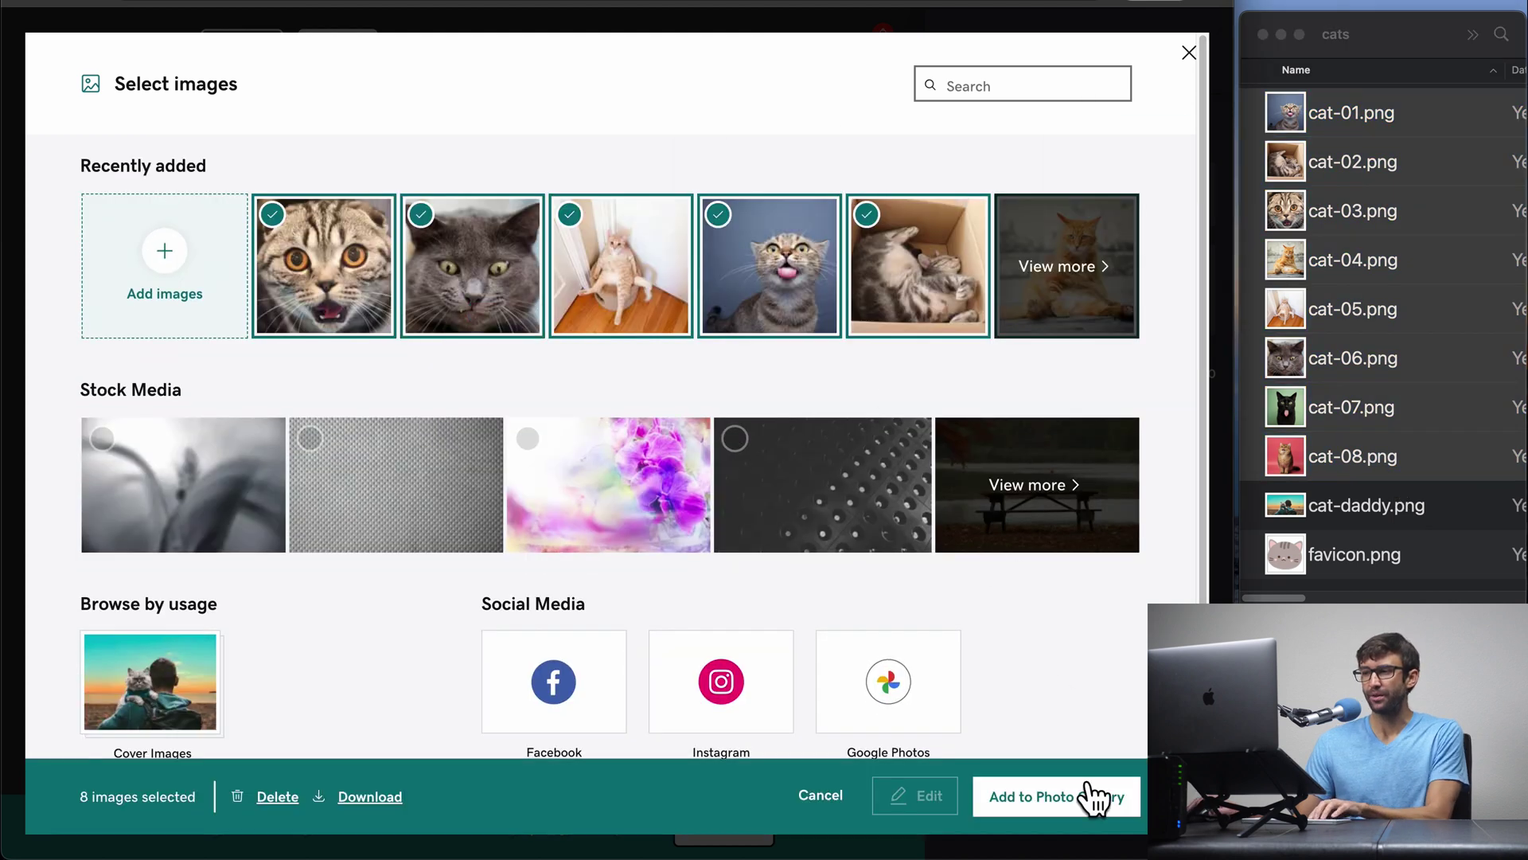
click(1092, 800)
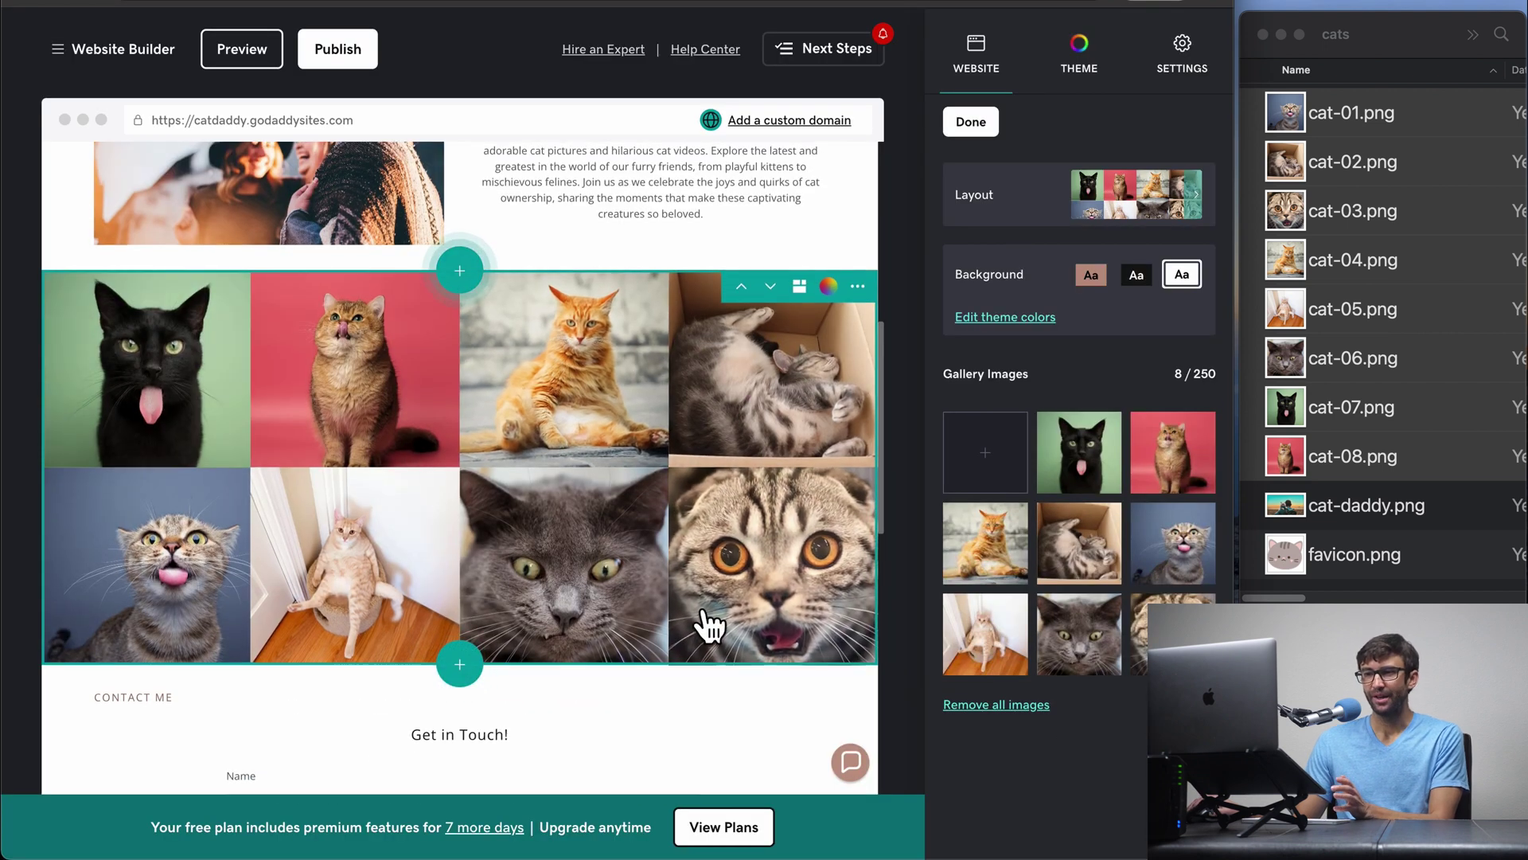
scroll(707, 625, up, 3)
scroll(707, 624, up, 2)
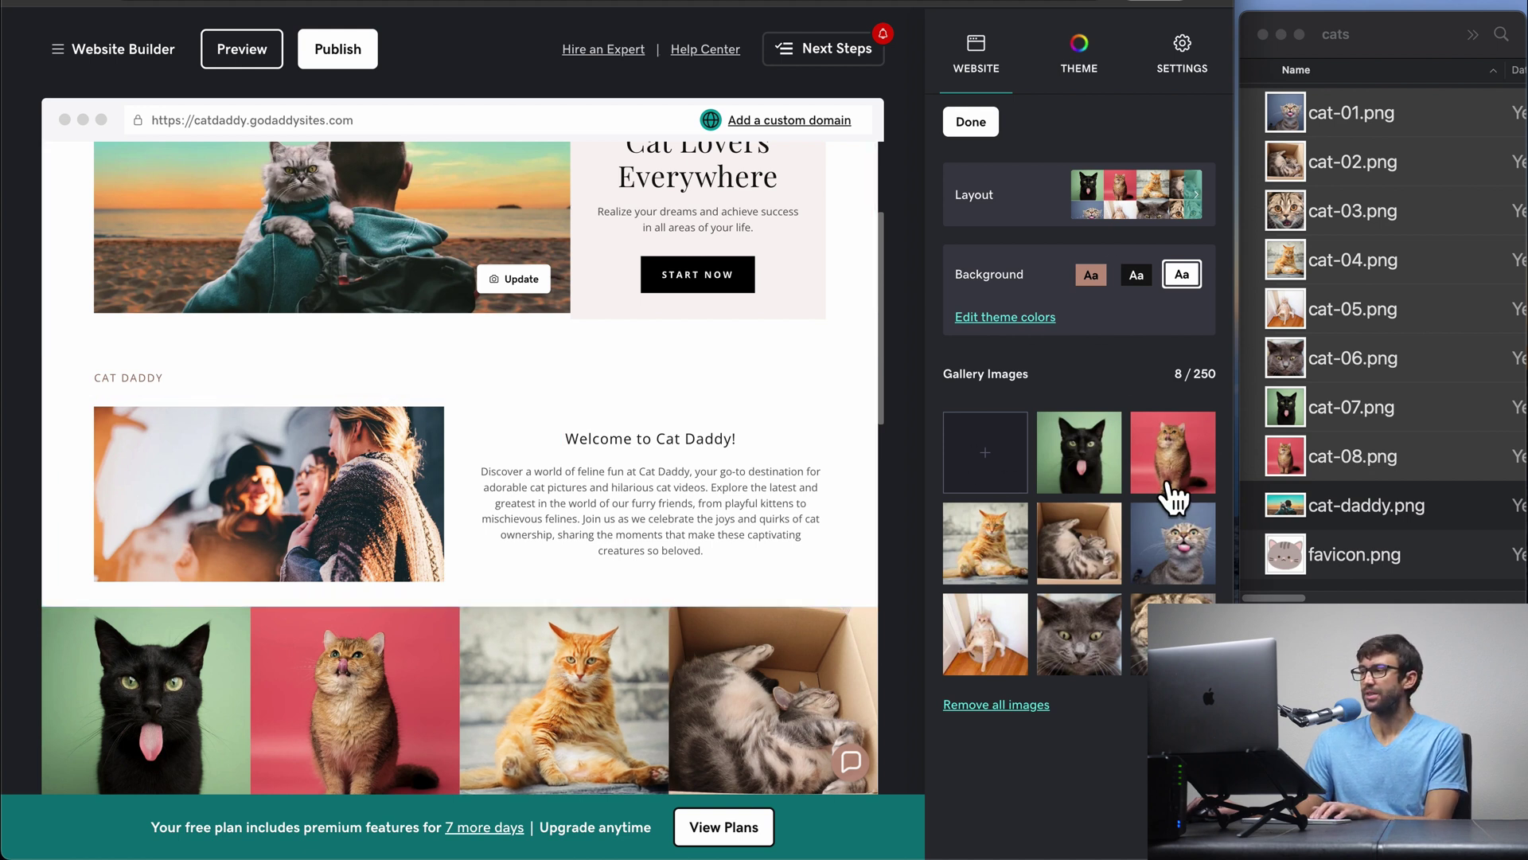
key(ctrl+alt+Return)
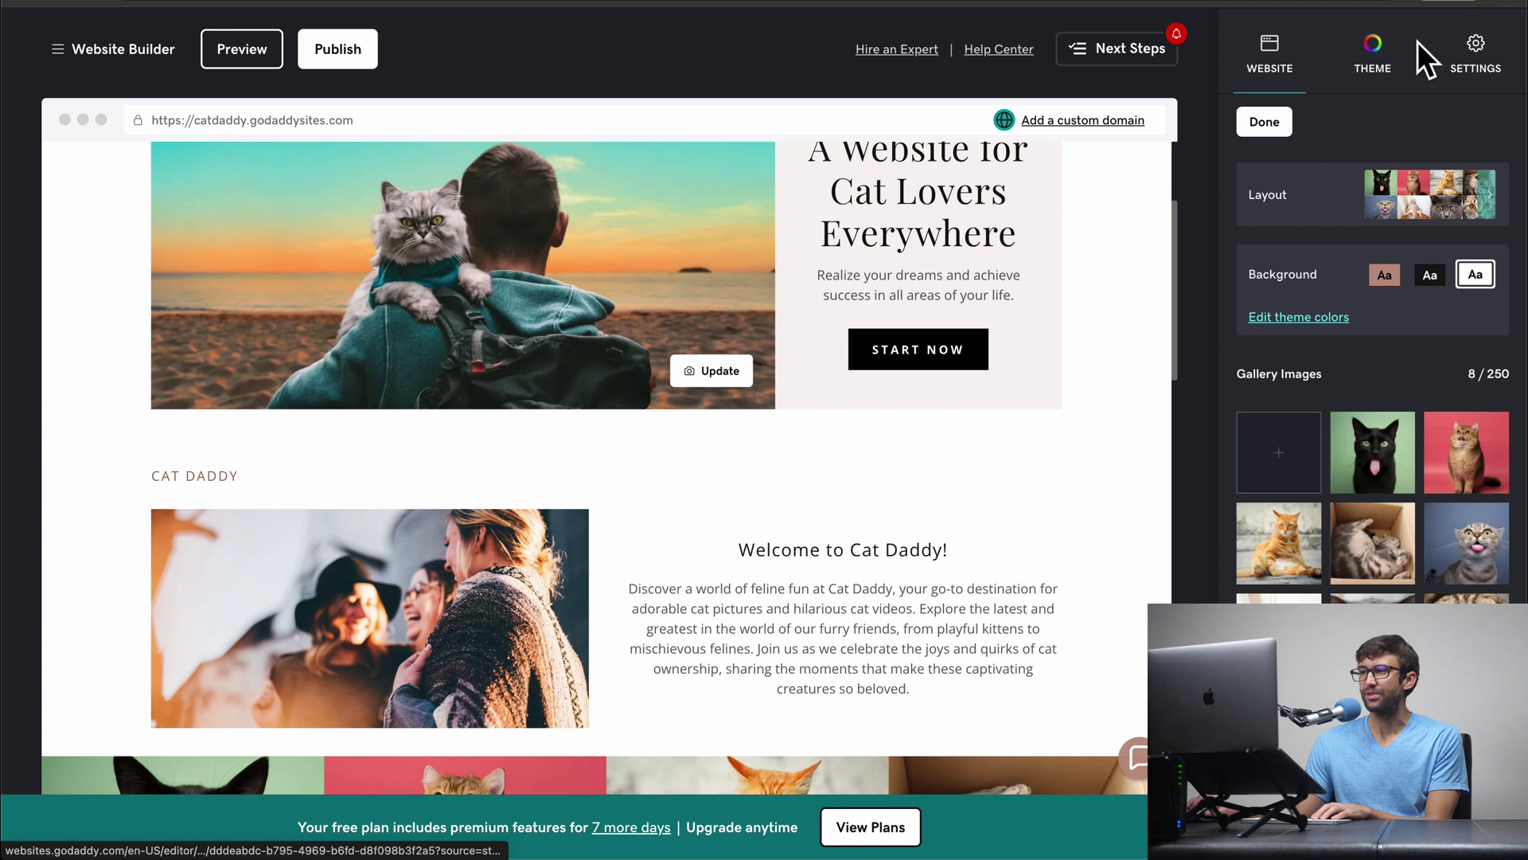
click(1272, 60)
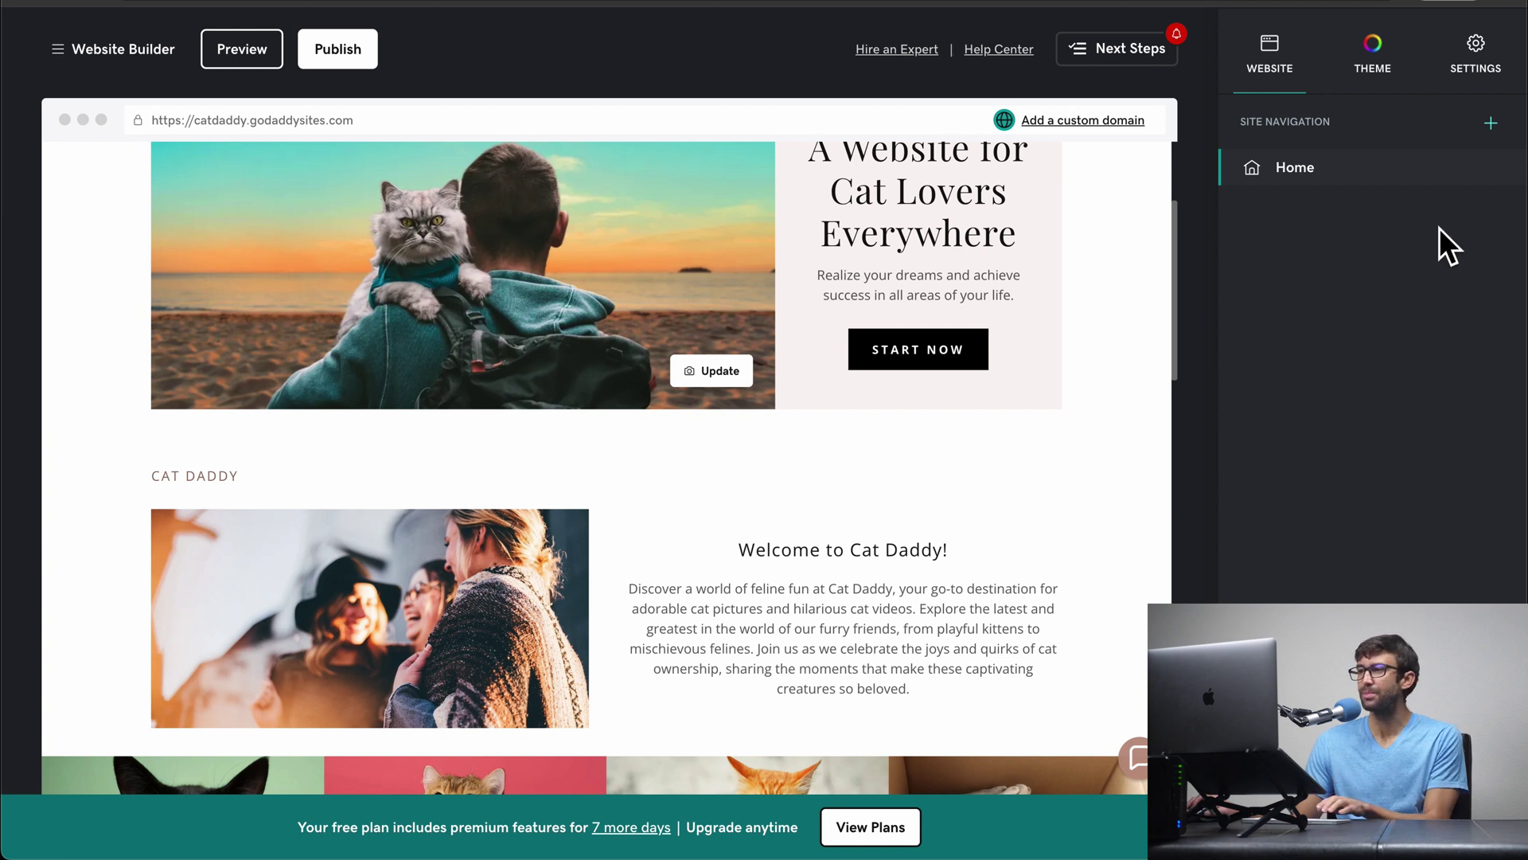
click(1491, 123)
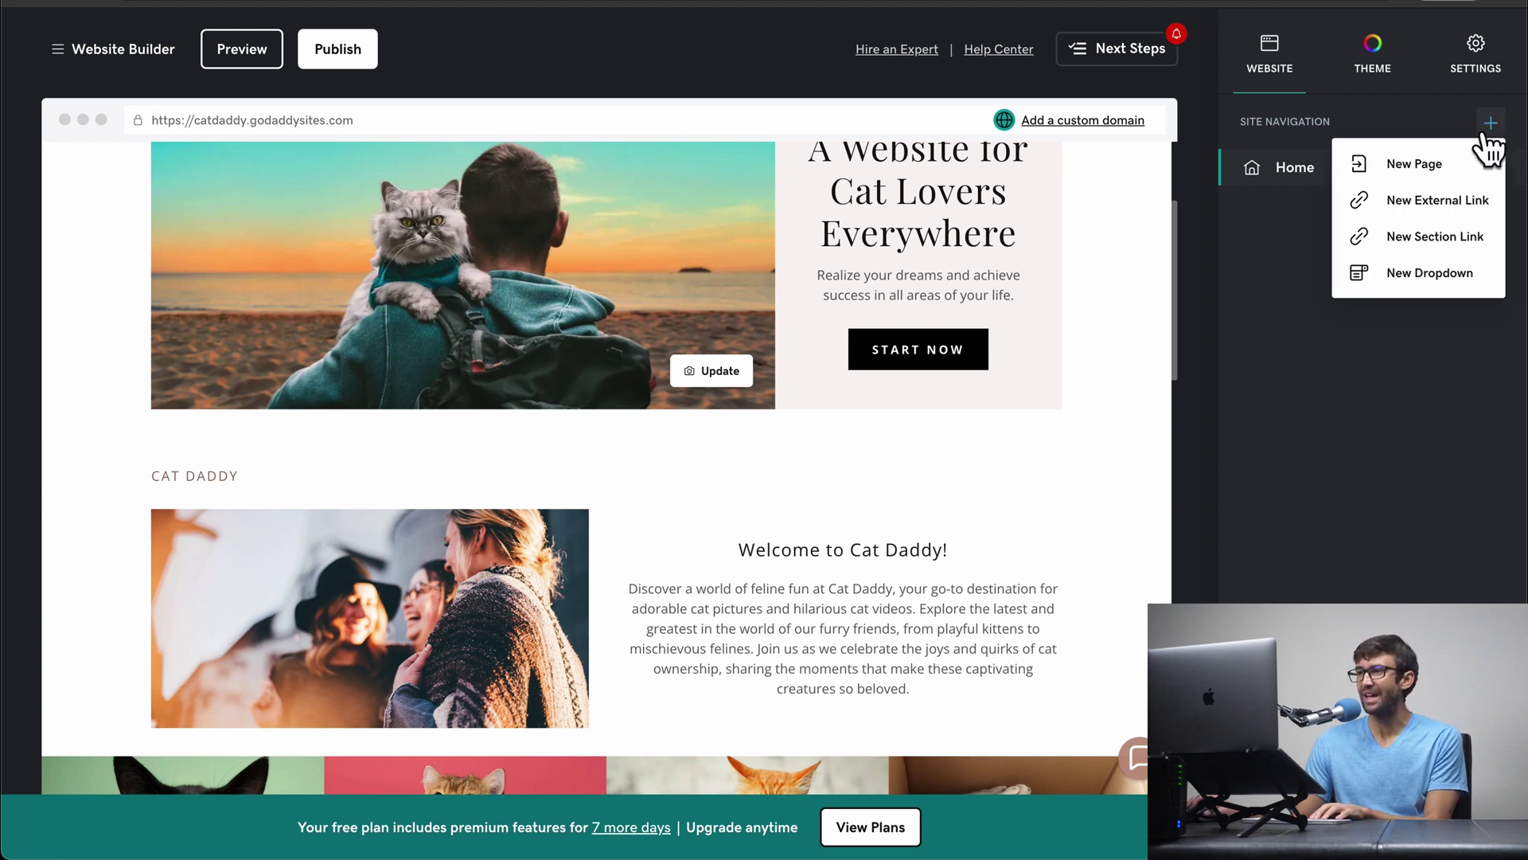
click(1452, 160)
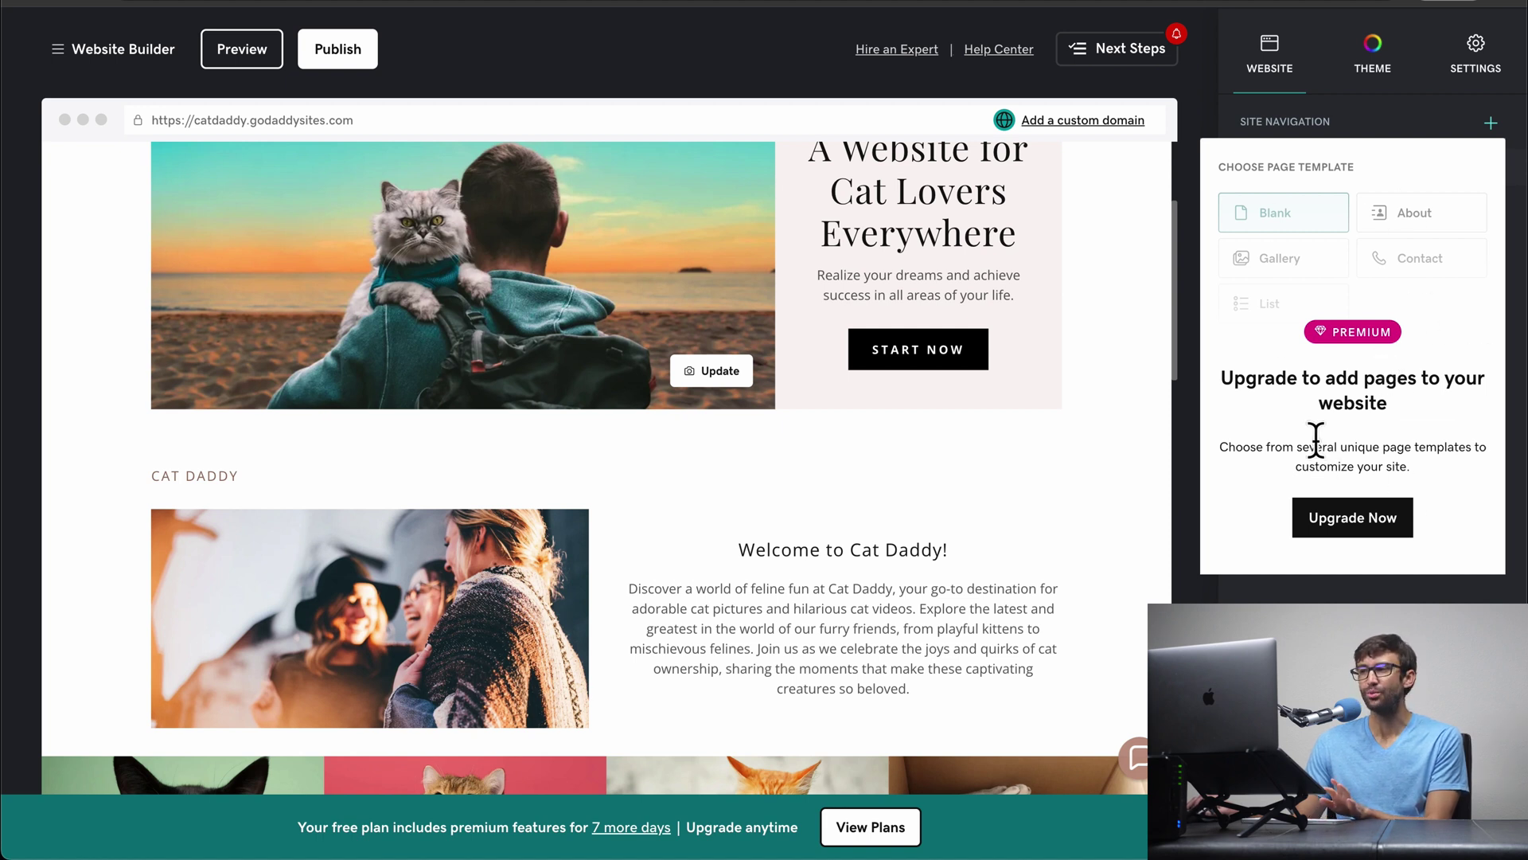
click(1440, 118)
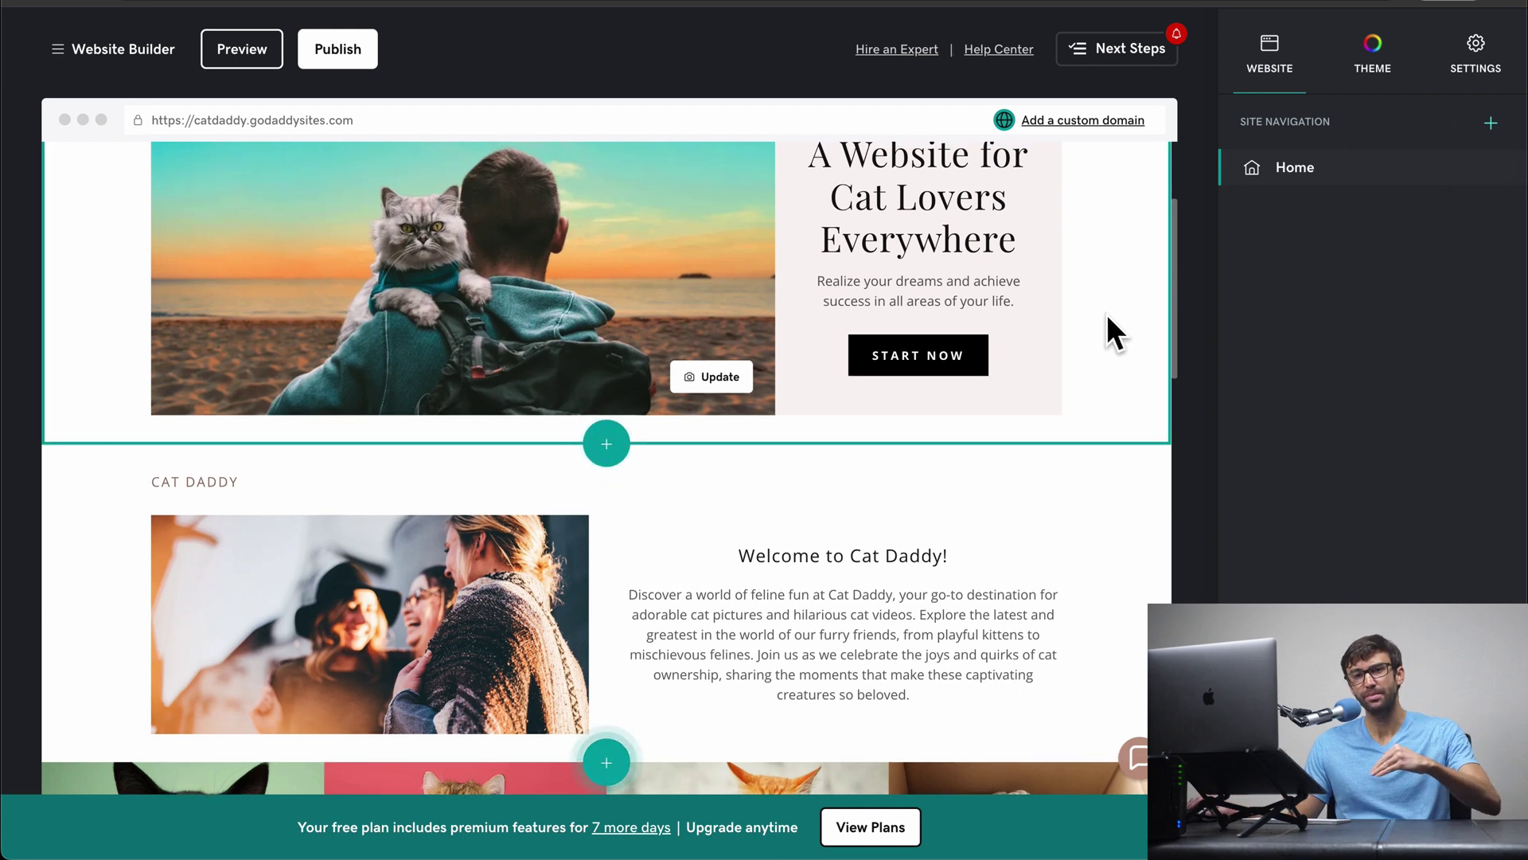
scroll(1106, 313, up, 3)
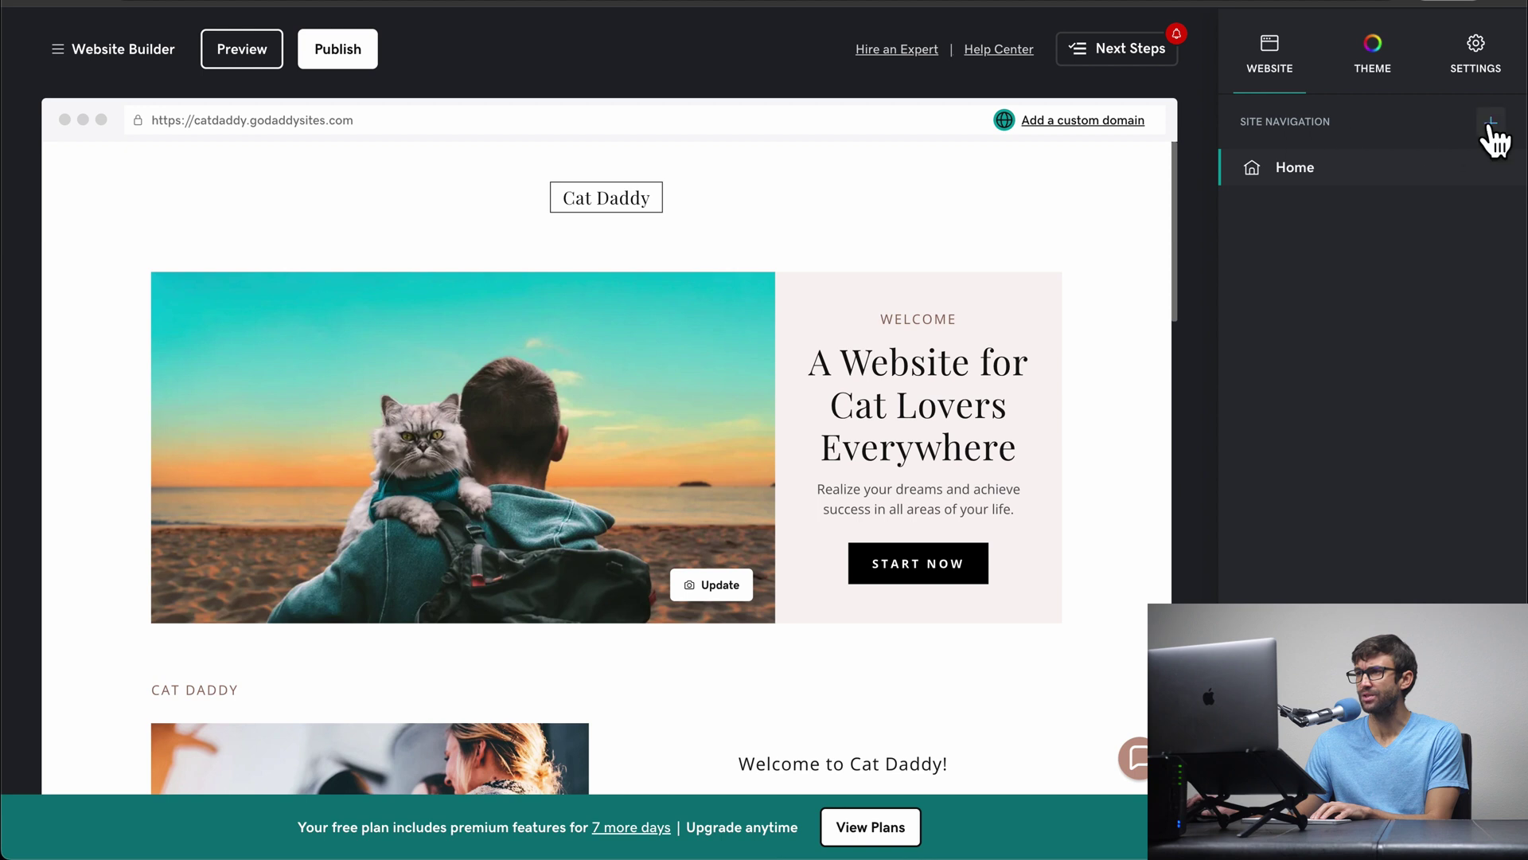
Step: Create a 'Cat Photos' section link on Home pointing to the Picture Perfect gallery
click(1490, 126)
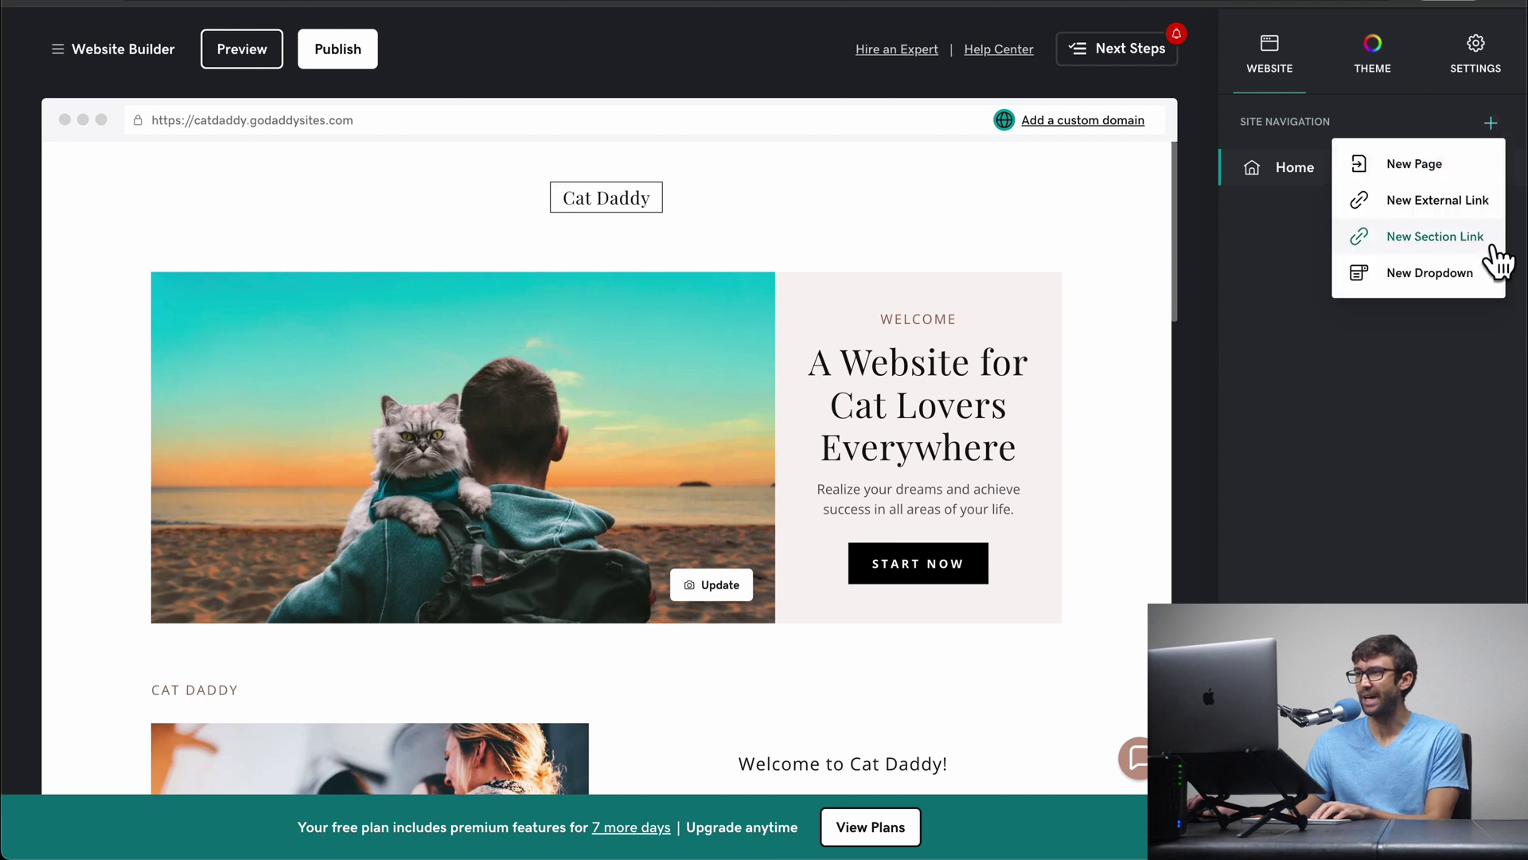
click(1447, 257)
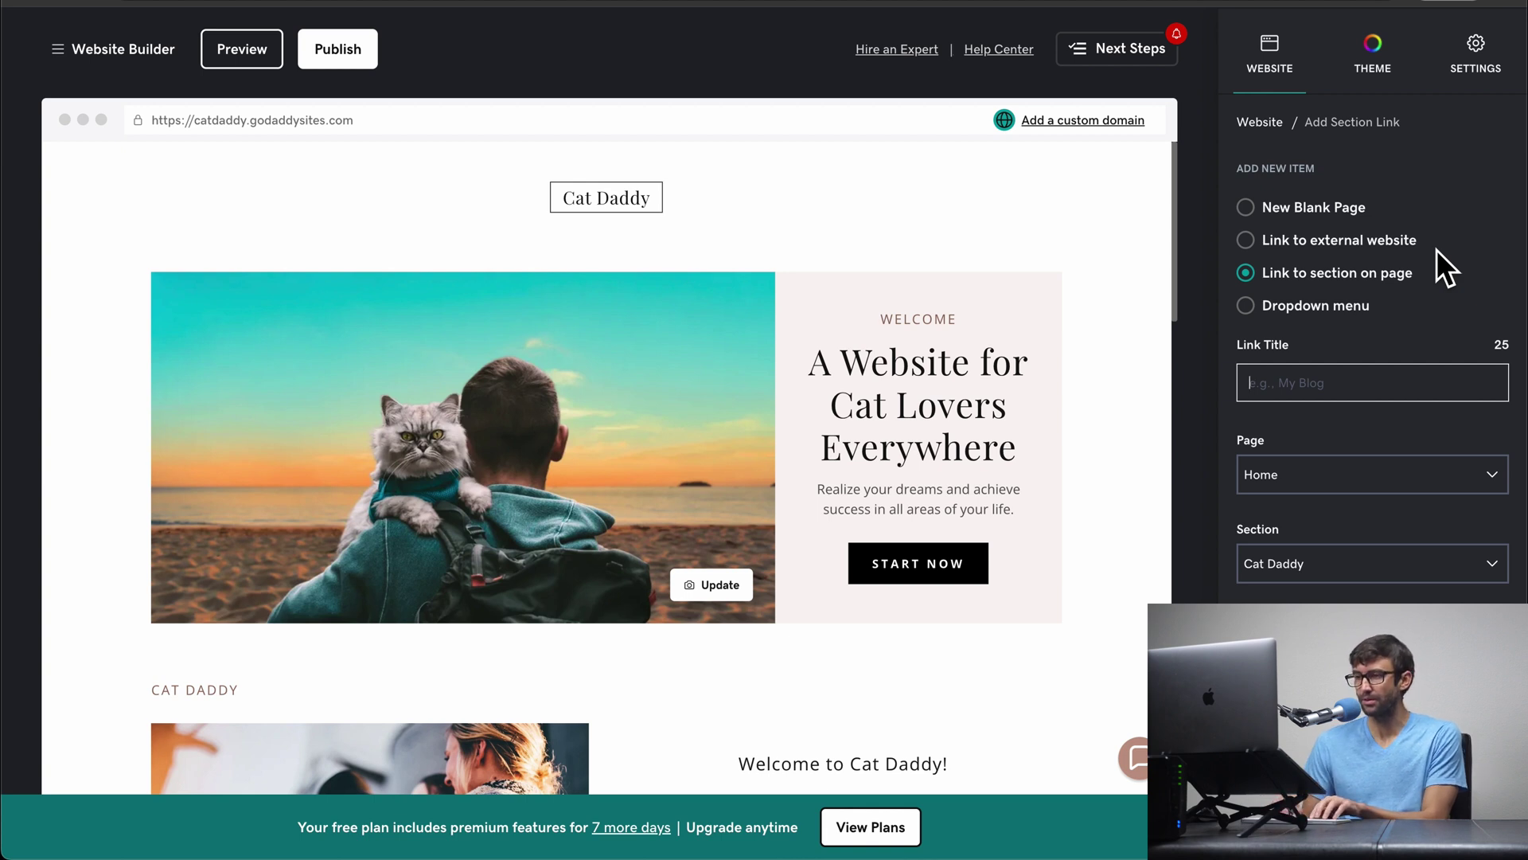
text(Cat Phot)
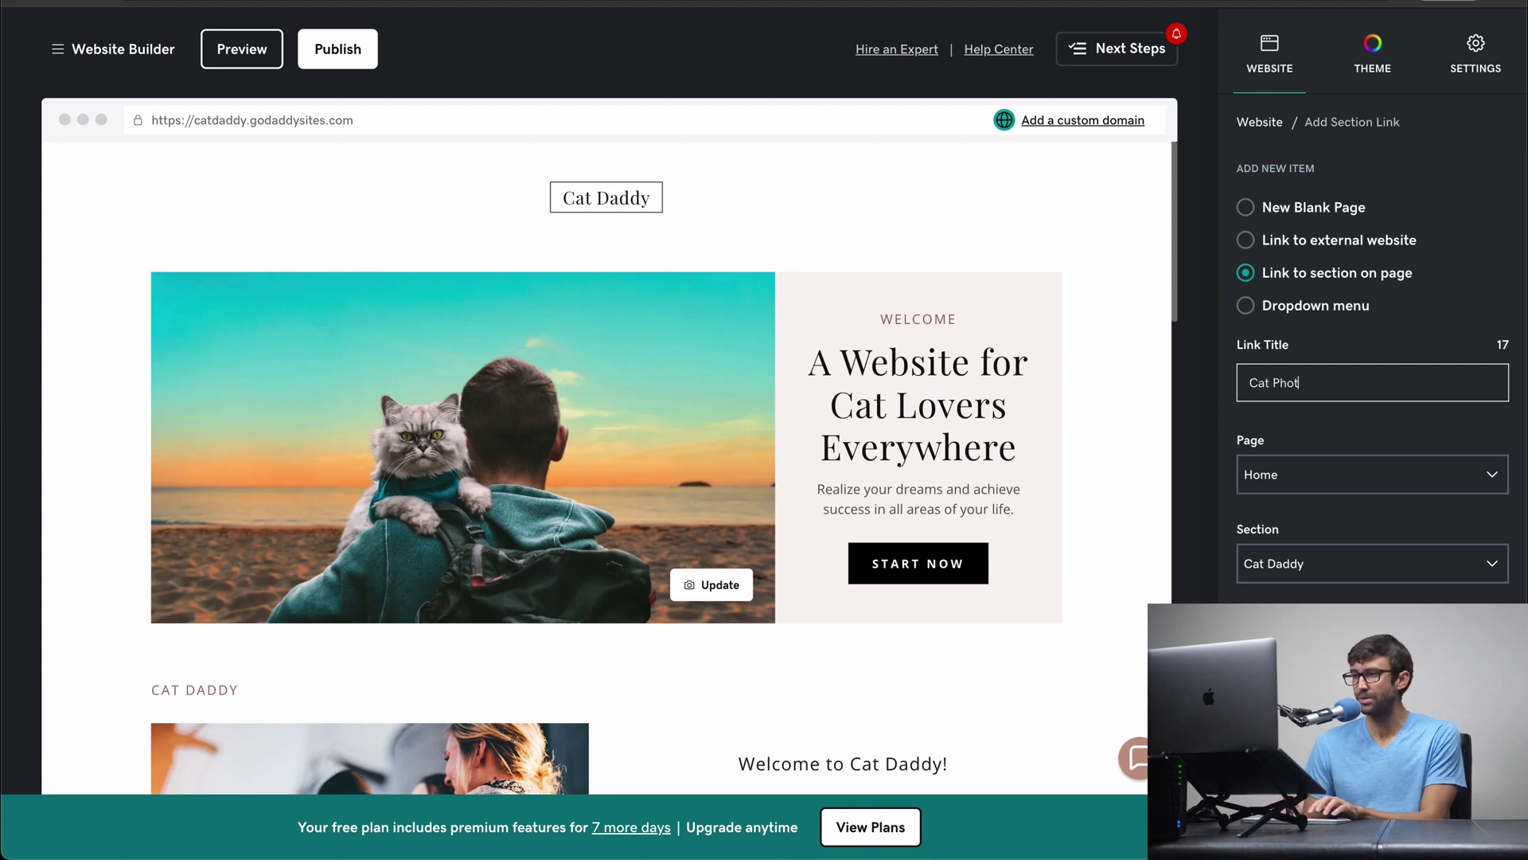
text(os)
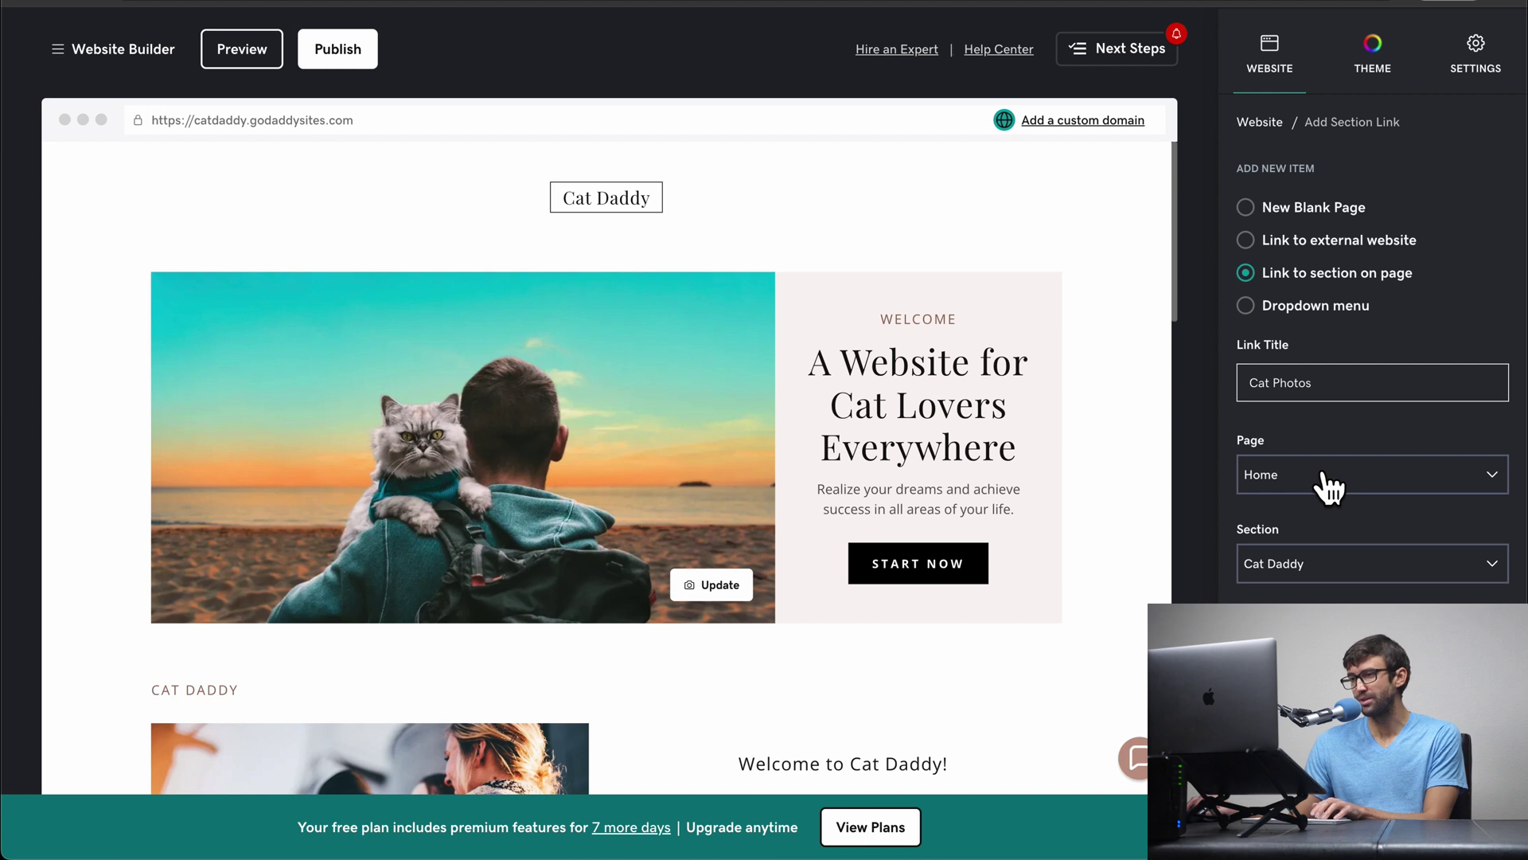
click(1328, 477)
click(1353, 512)
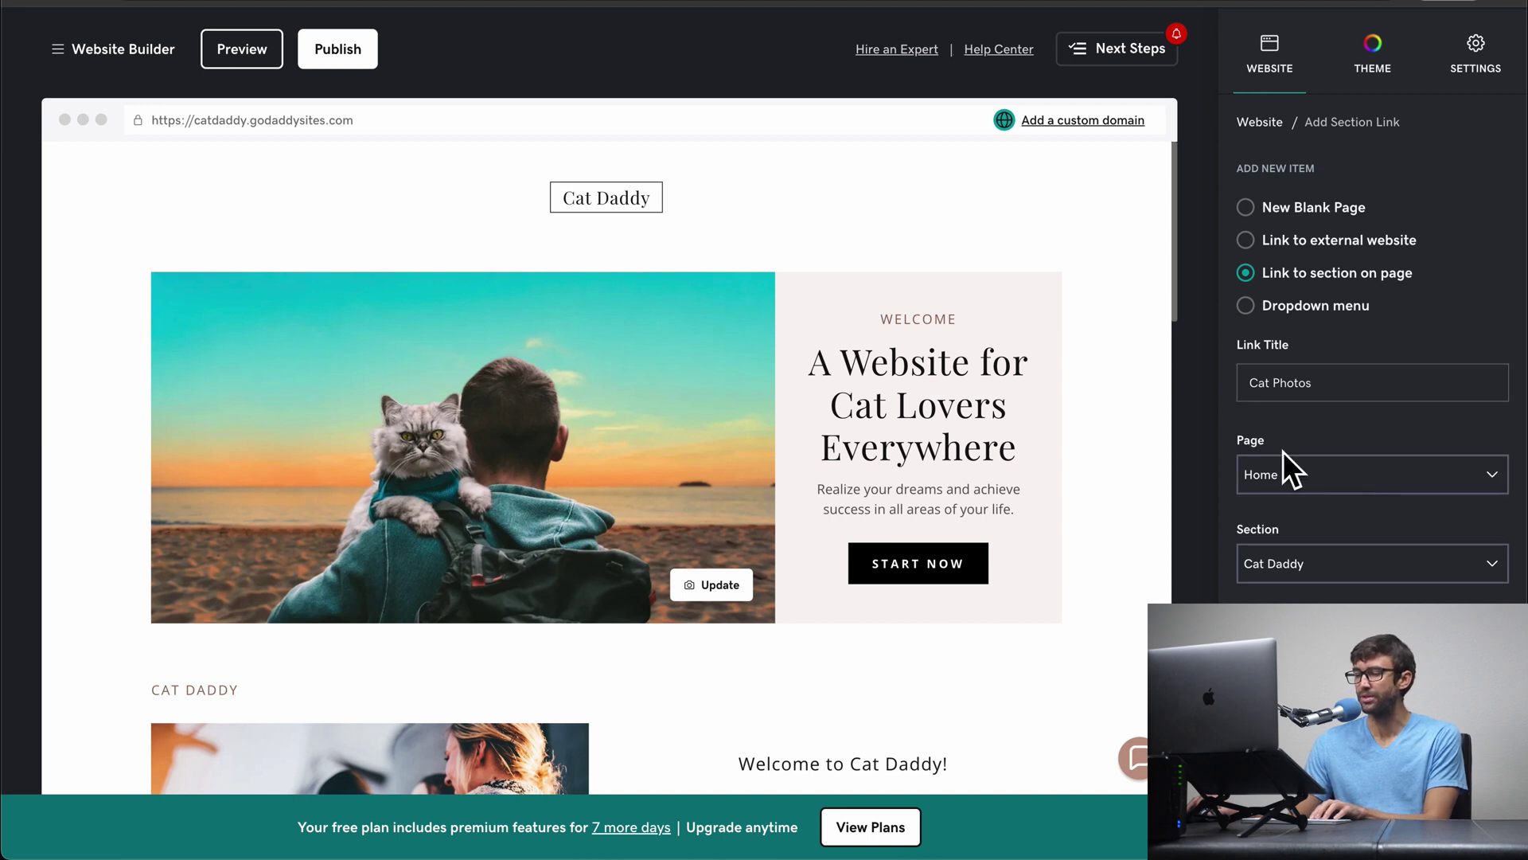
click(1380, 572)
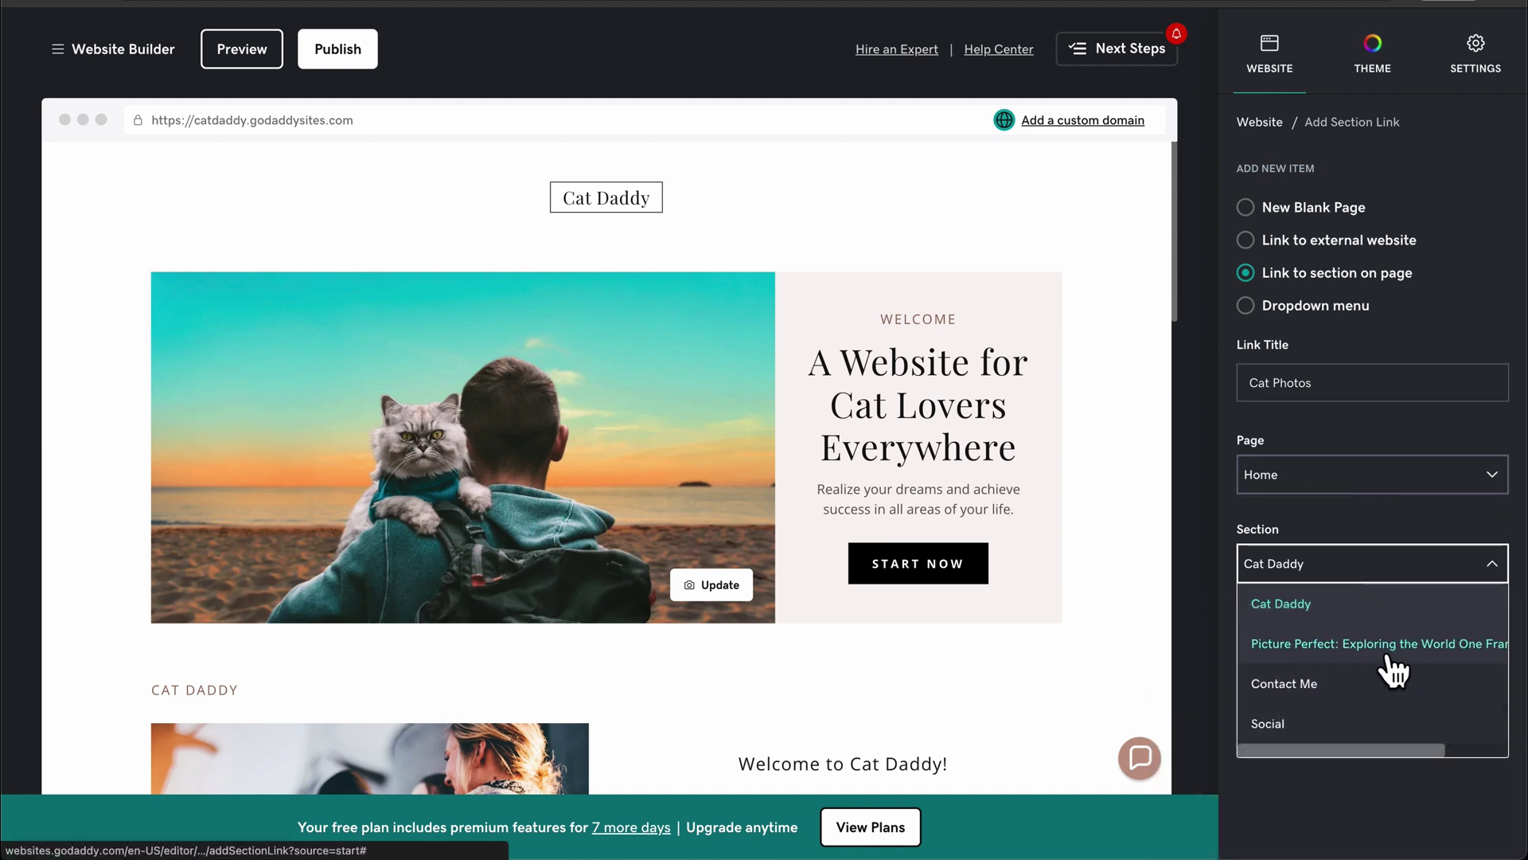
click(1441, 647)
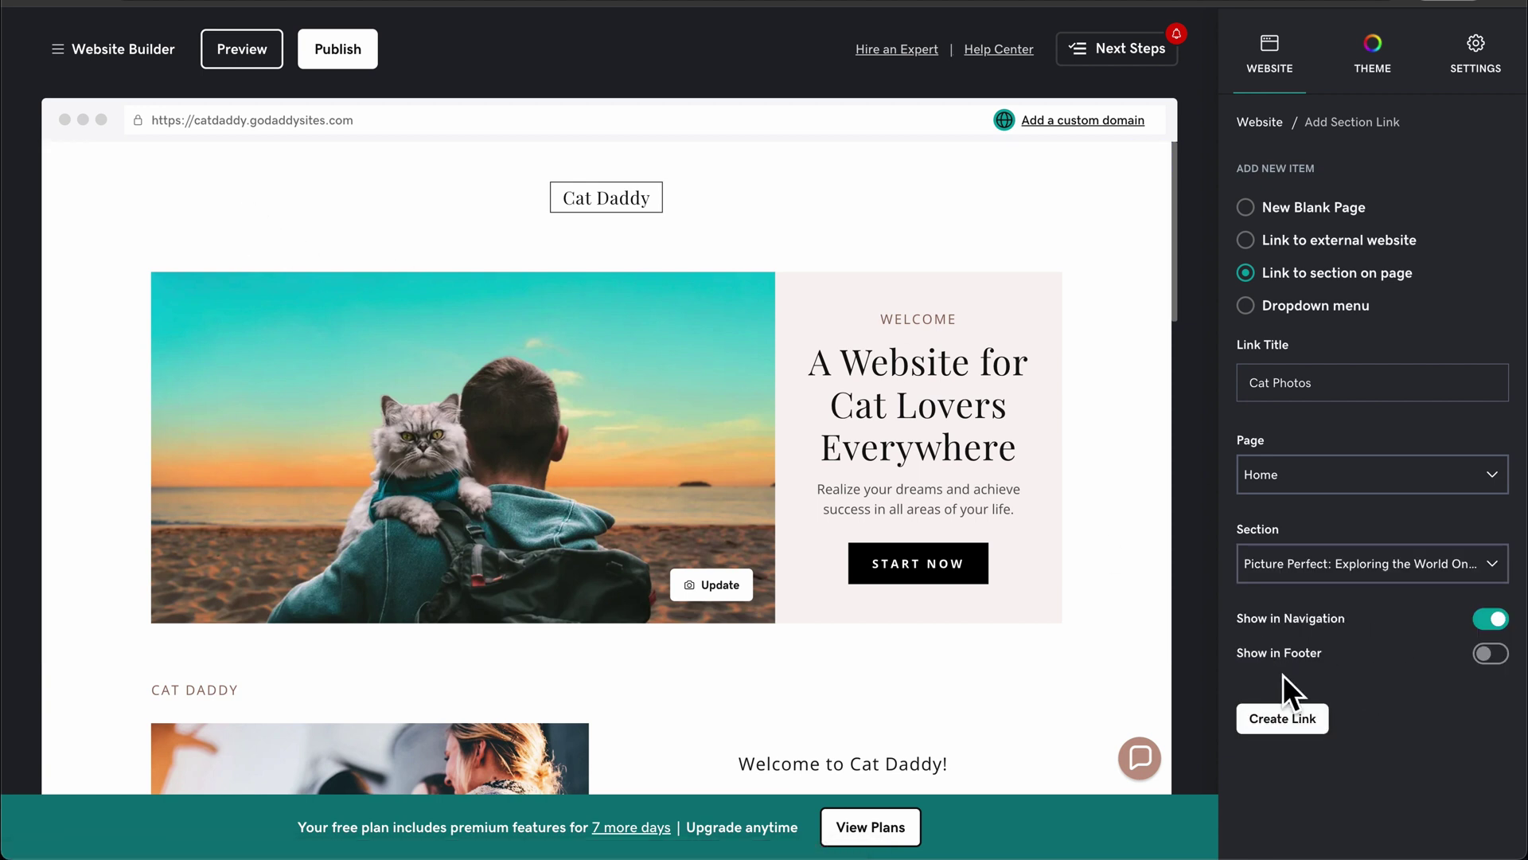
click(1295, 716)
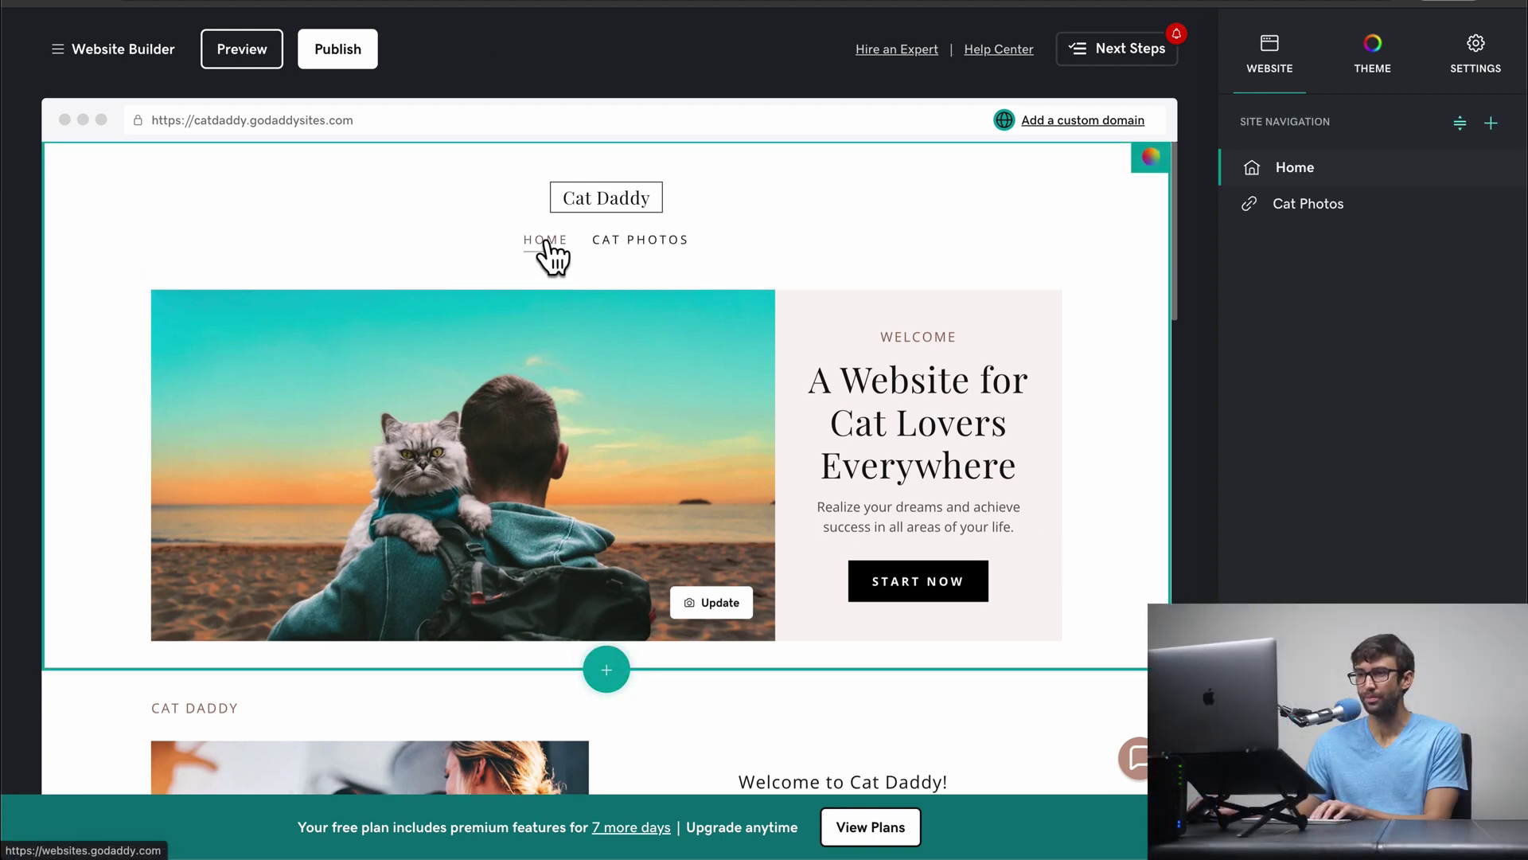
Step: Test that the Cat Photos navigation link jumps to the gallery
click(671, 244)
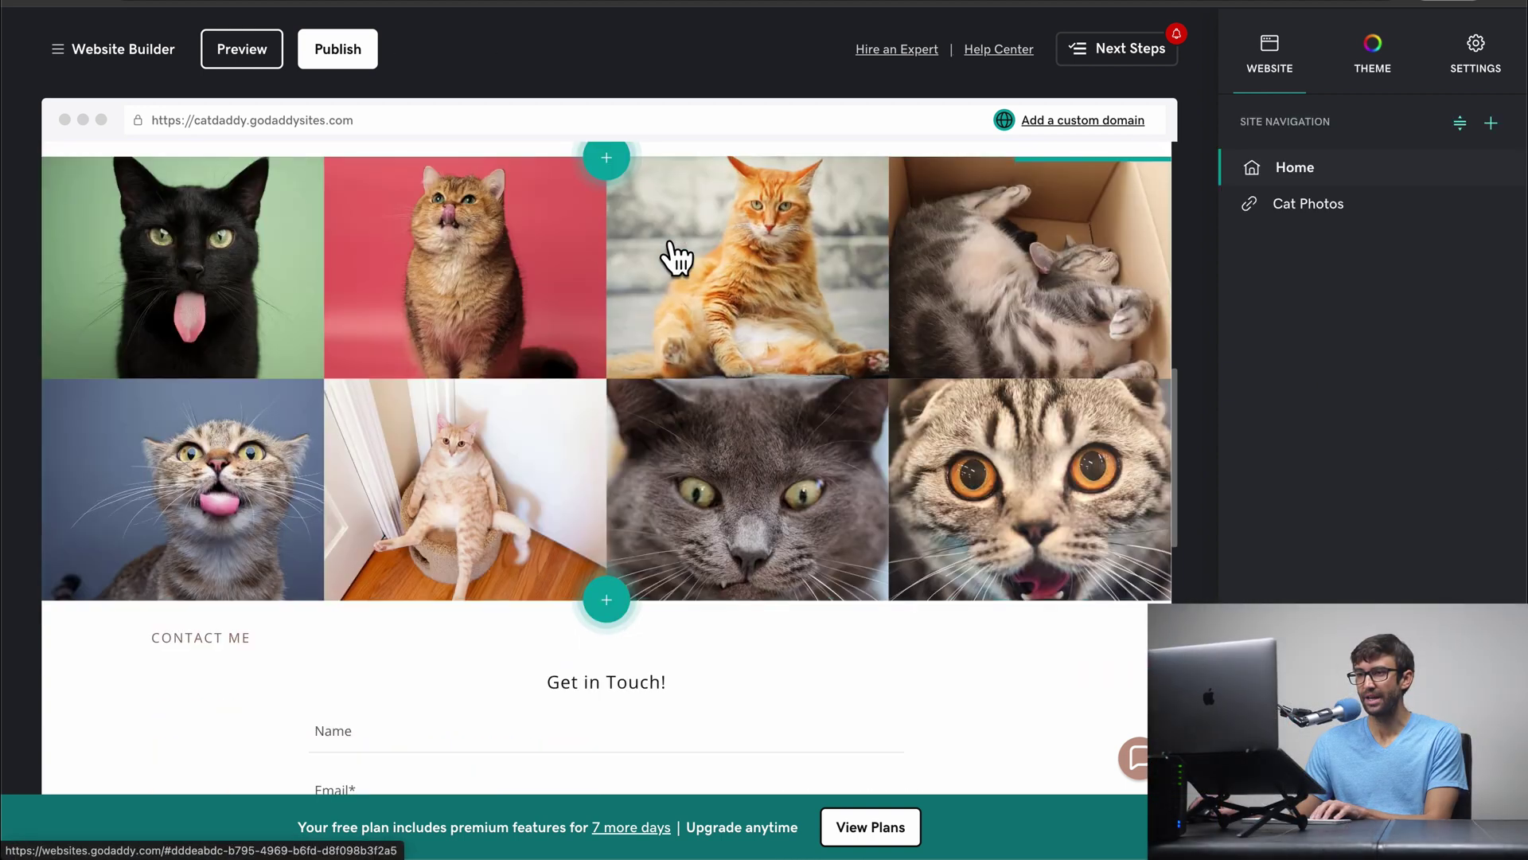
scroll(739, 446, up, 1)
scroll(740, 447, up, 1)
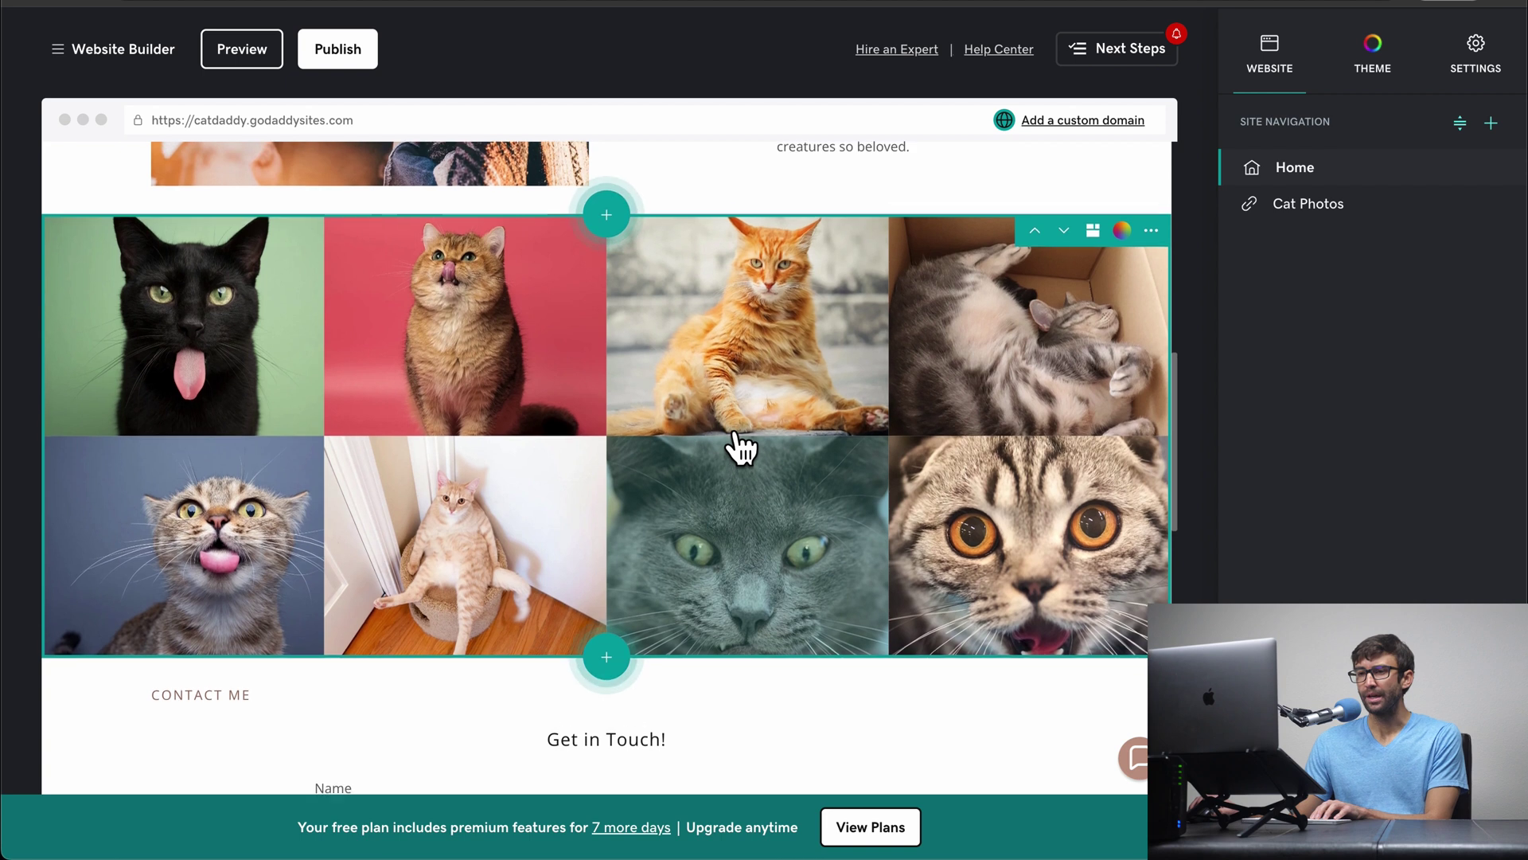
scroll(743, 442, down, 1)
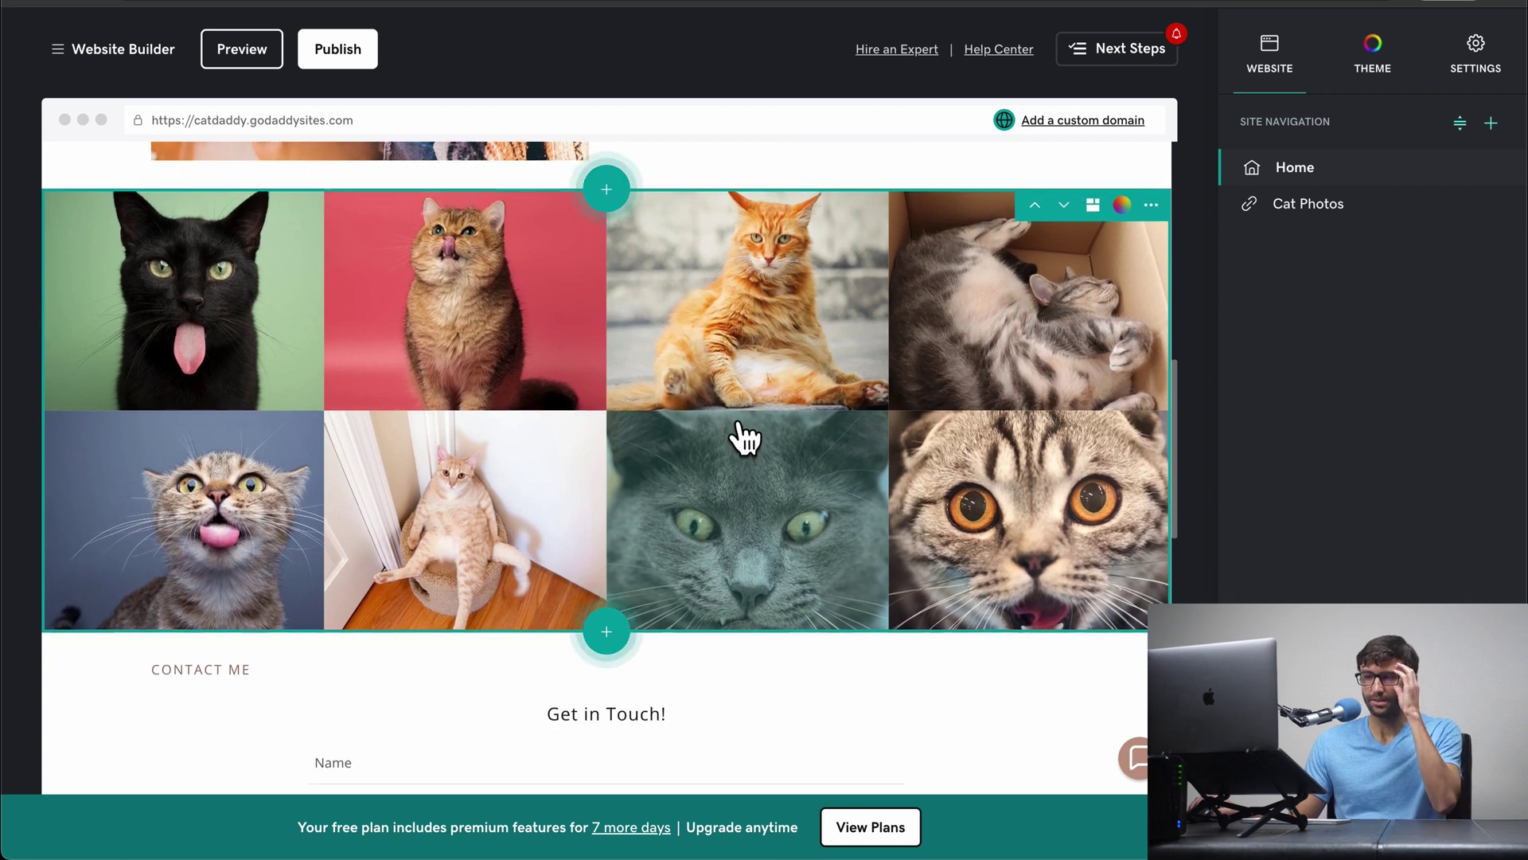
Step: Add an Audio & Video 'Feature your top video' section below the cat gallery
click(628, 645)
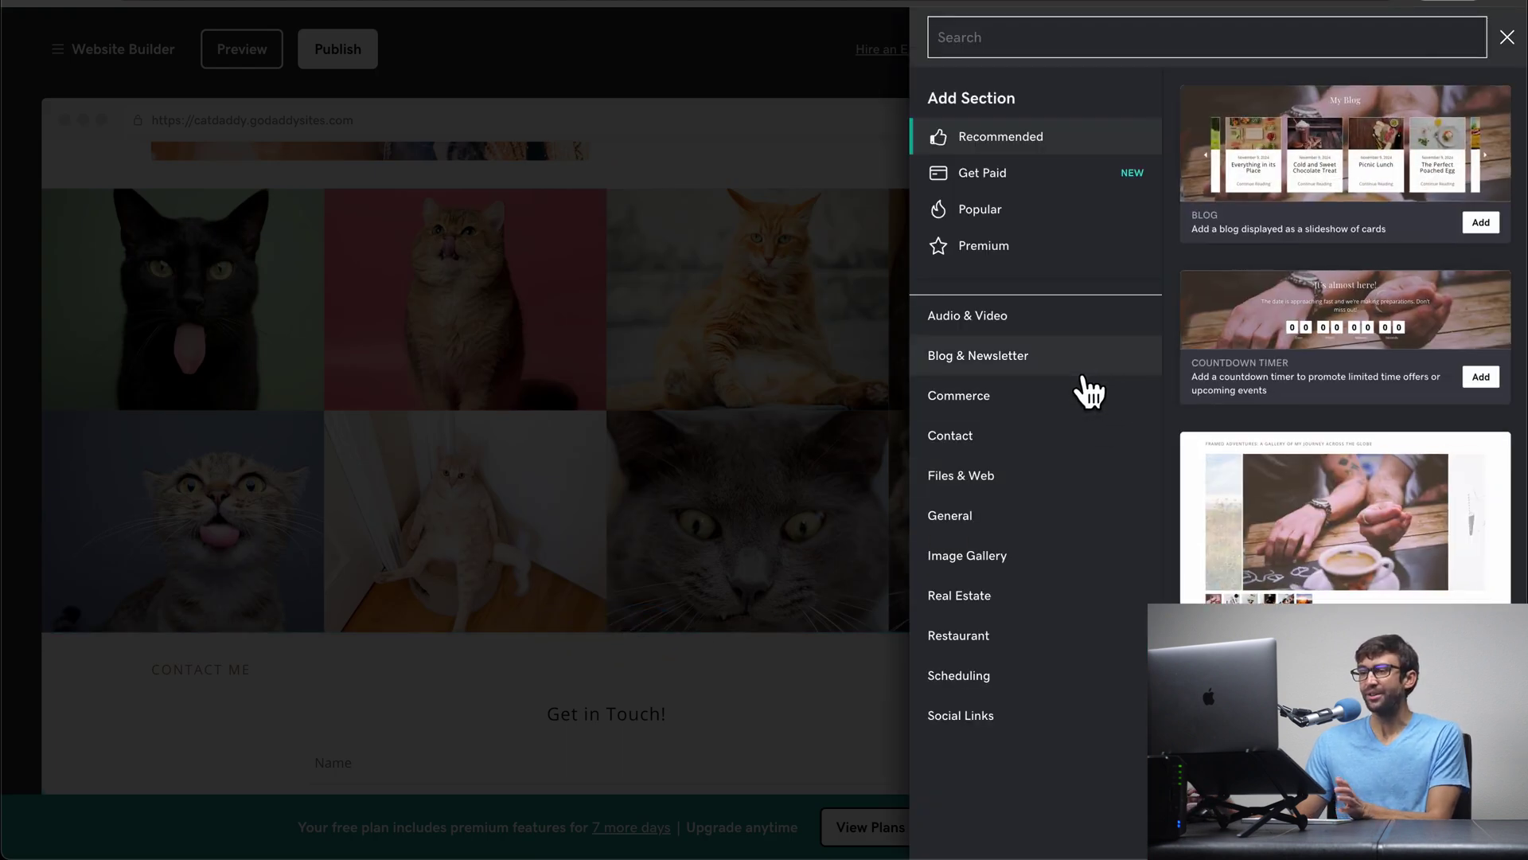
click(1028, 328)
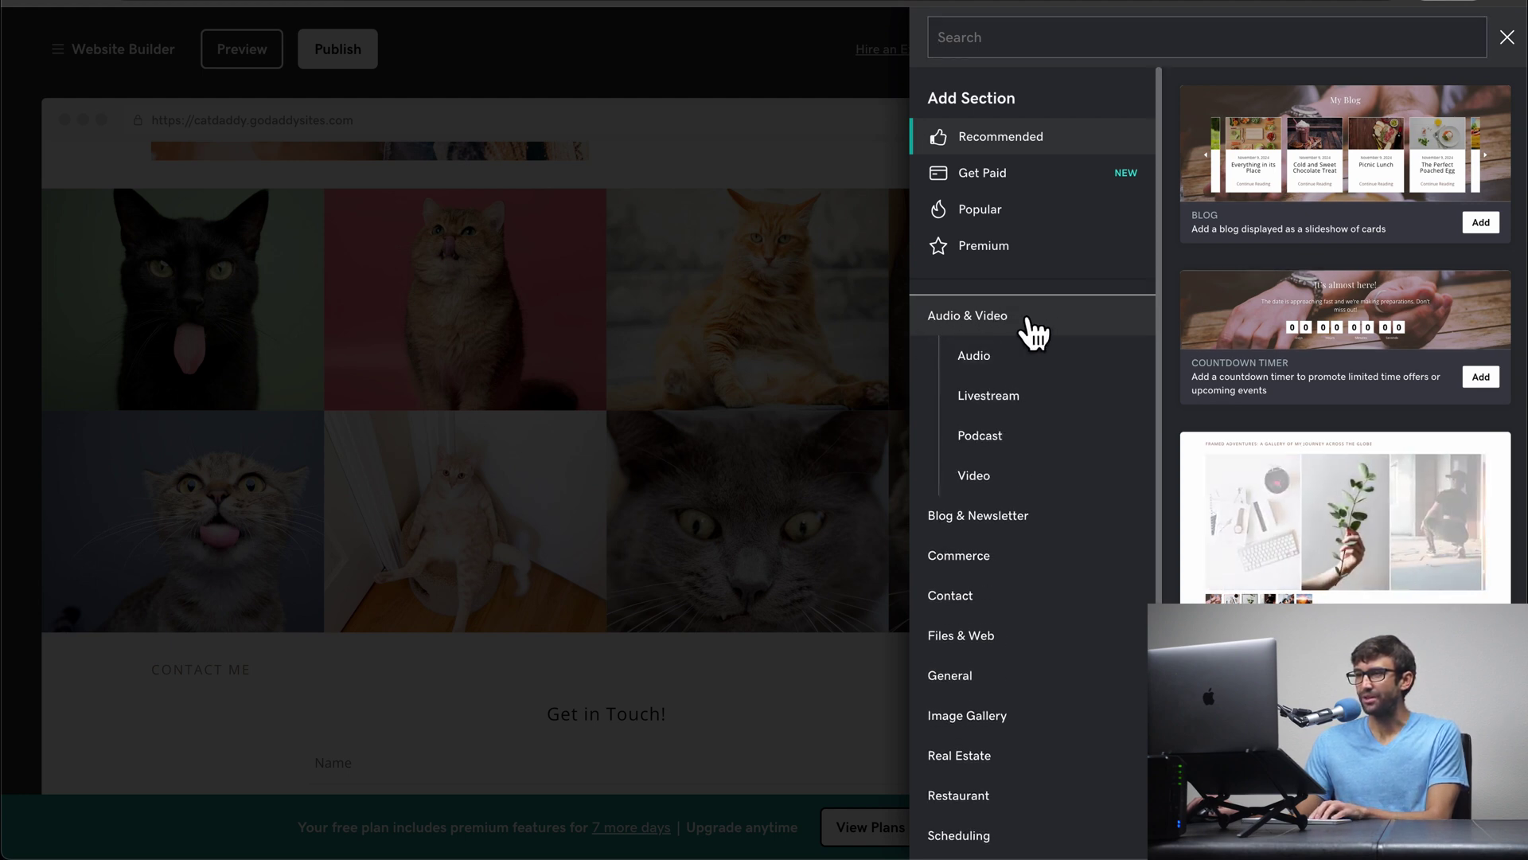
click(1027, 490)
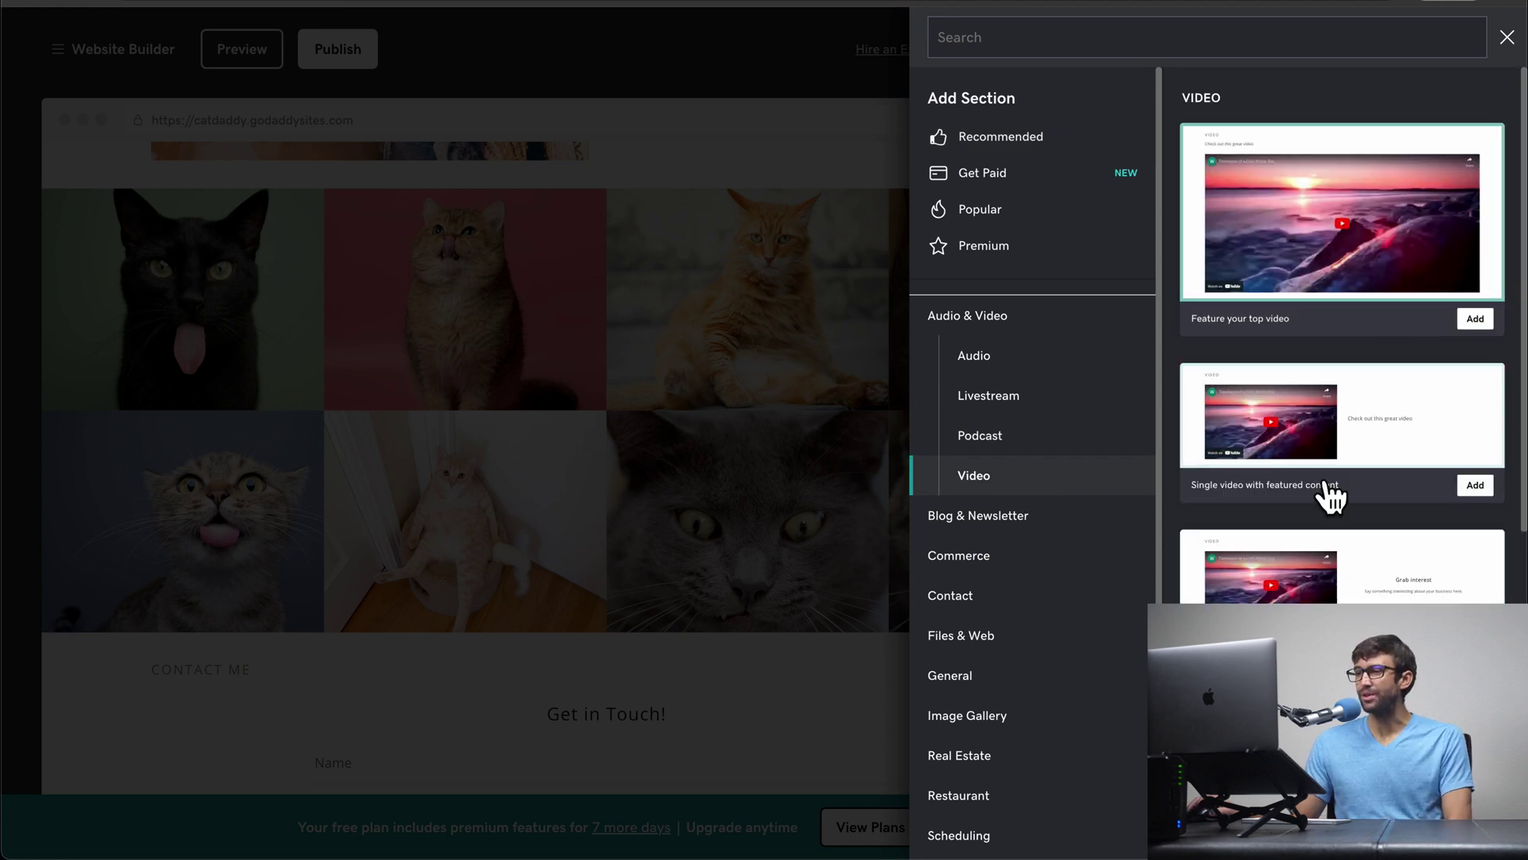
scroll(1337, 525, down, 6)
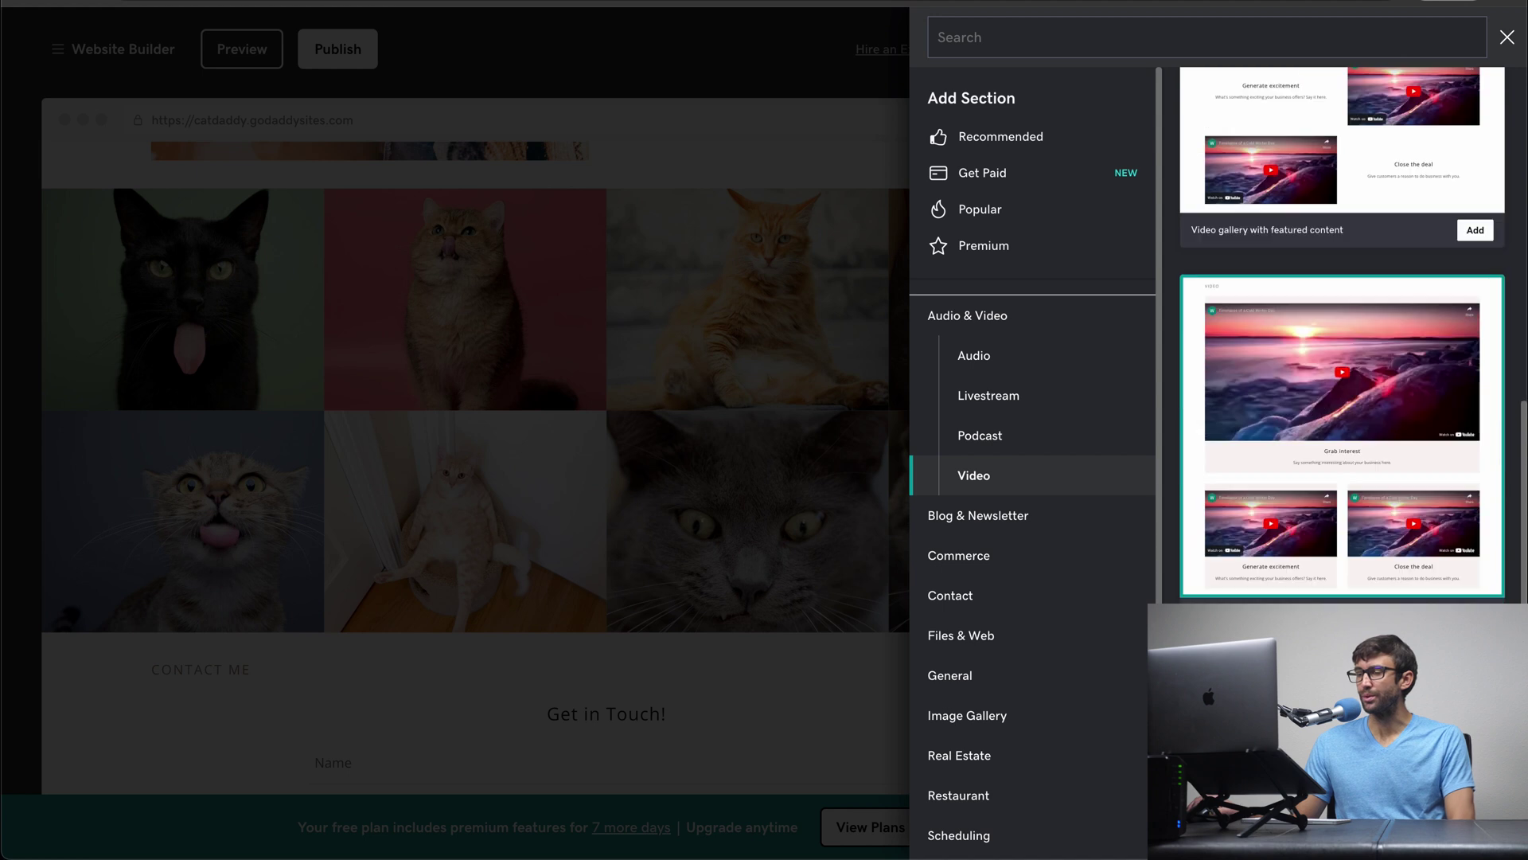
scroll(1341, 398, up, 6)
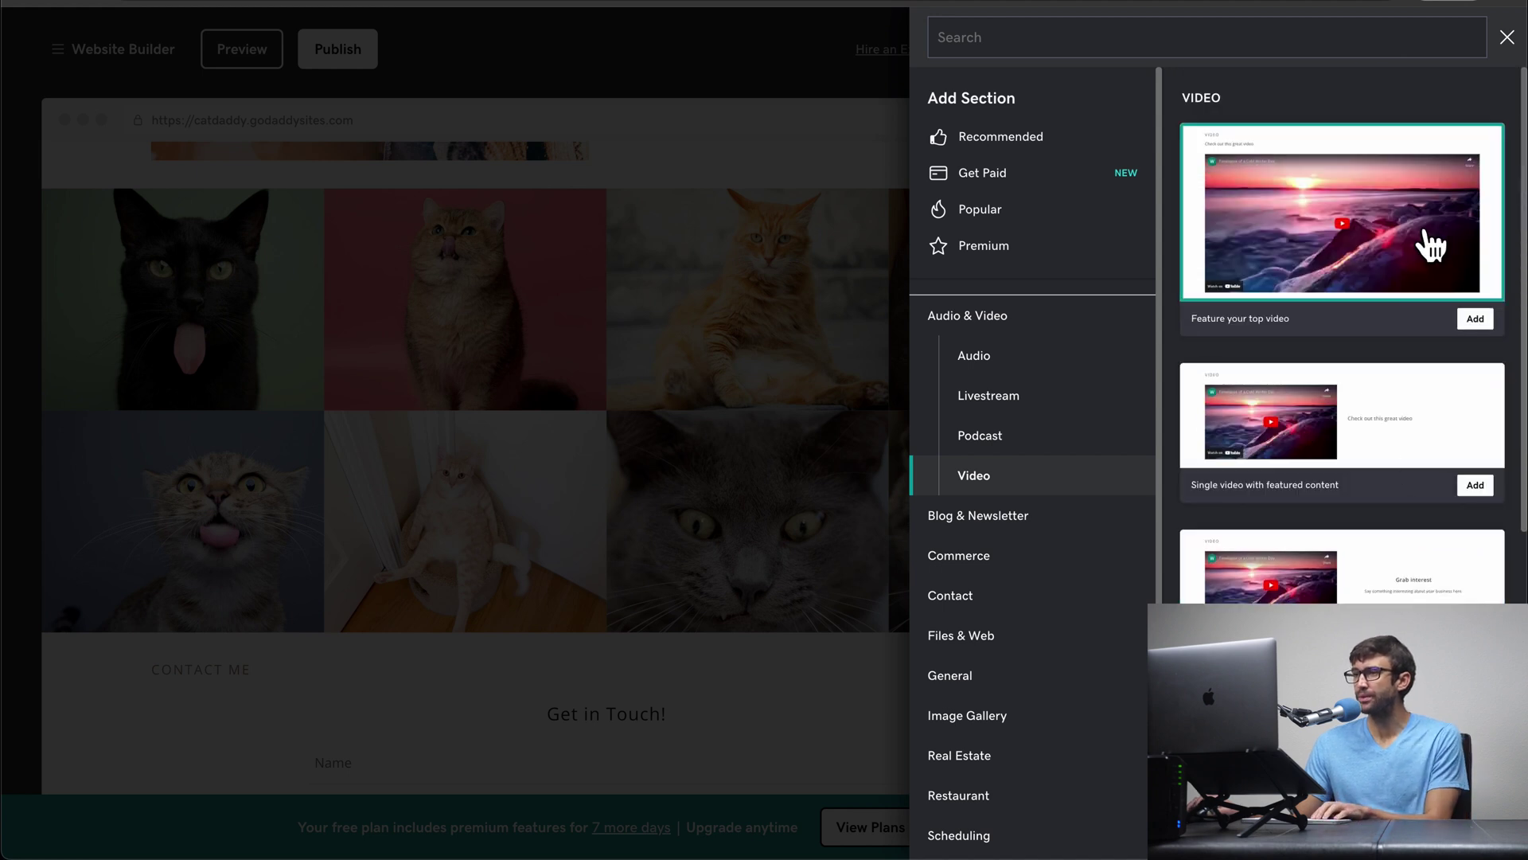
click(1475, 318)
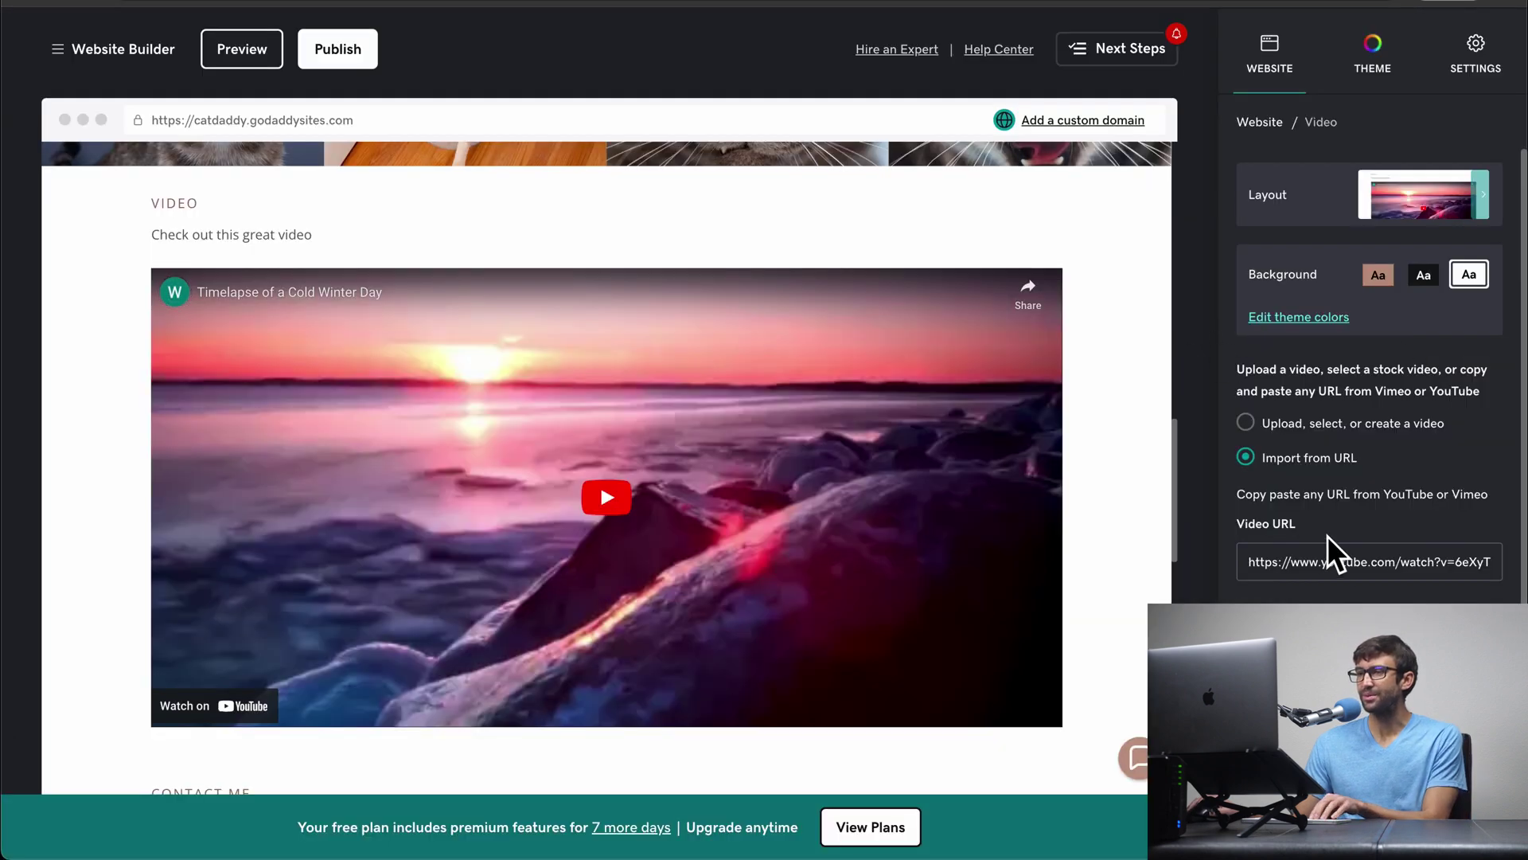
Step: Paste the cat YouTube URL and title the video 'This is a Cute Cat Video'
triple_click(1404, 561)
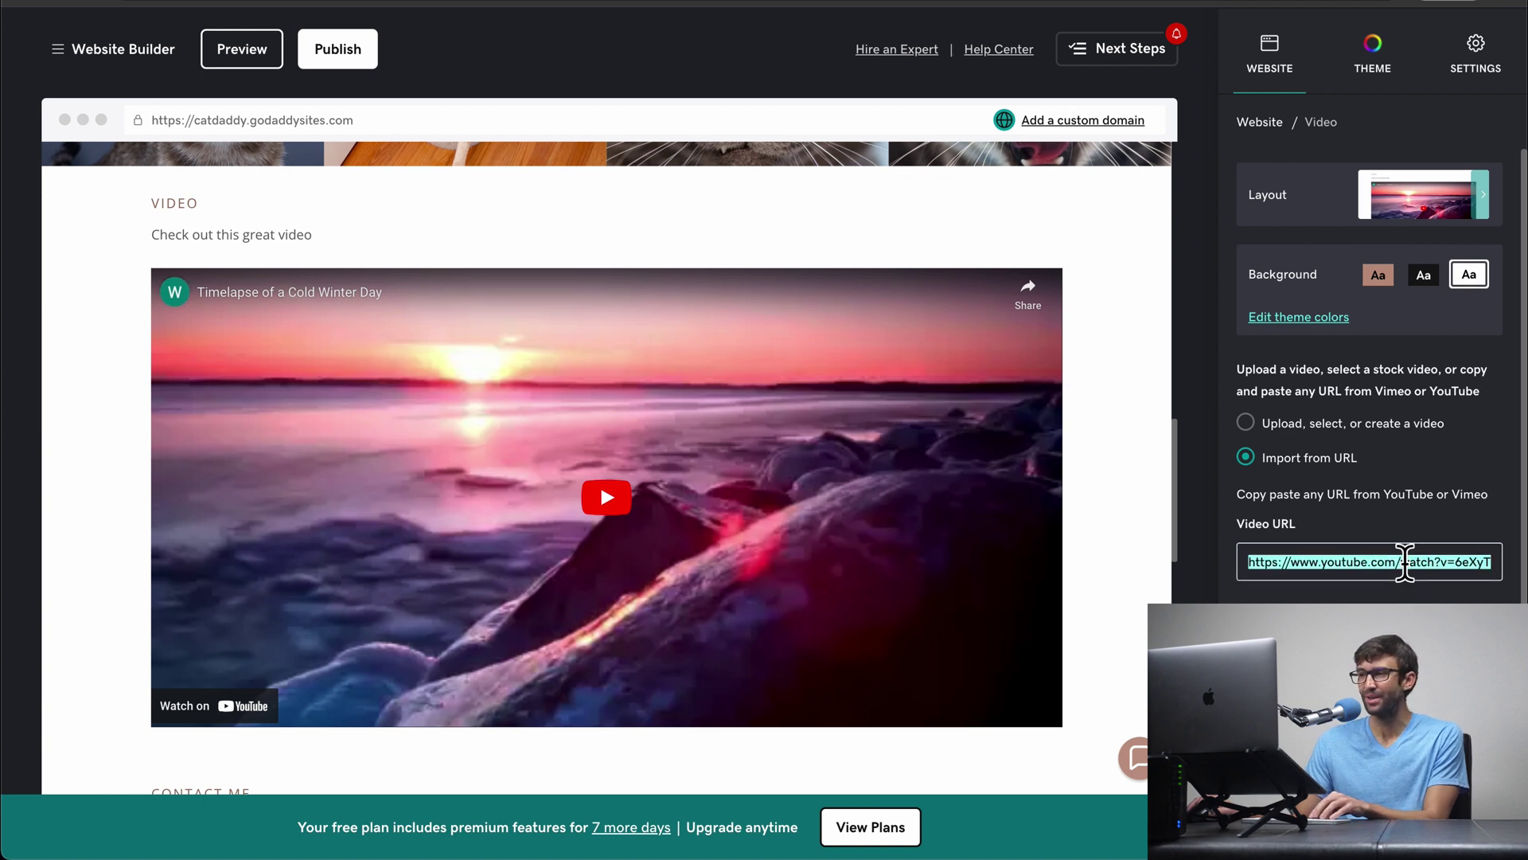
key(super+v)
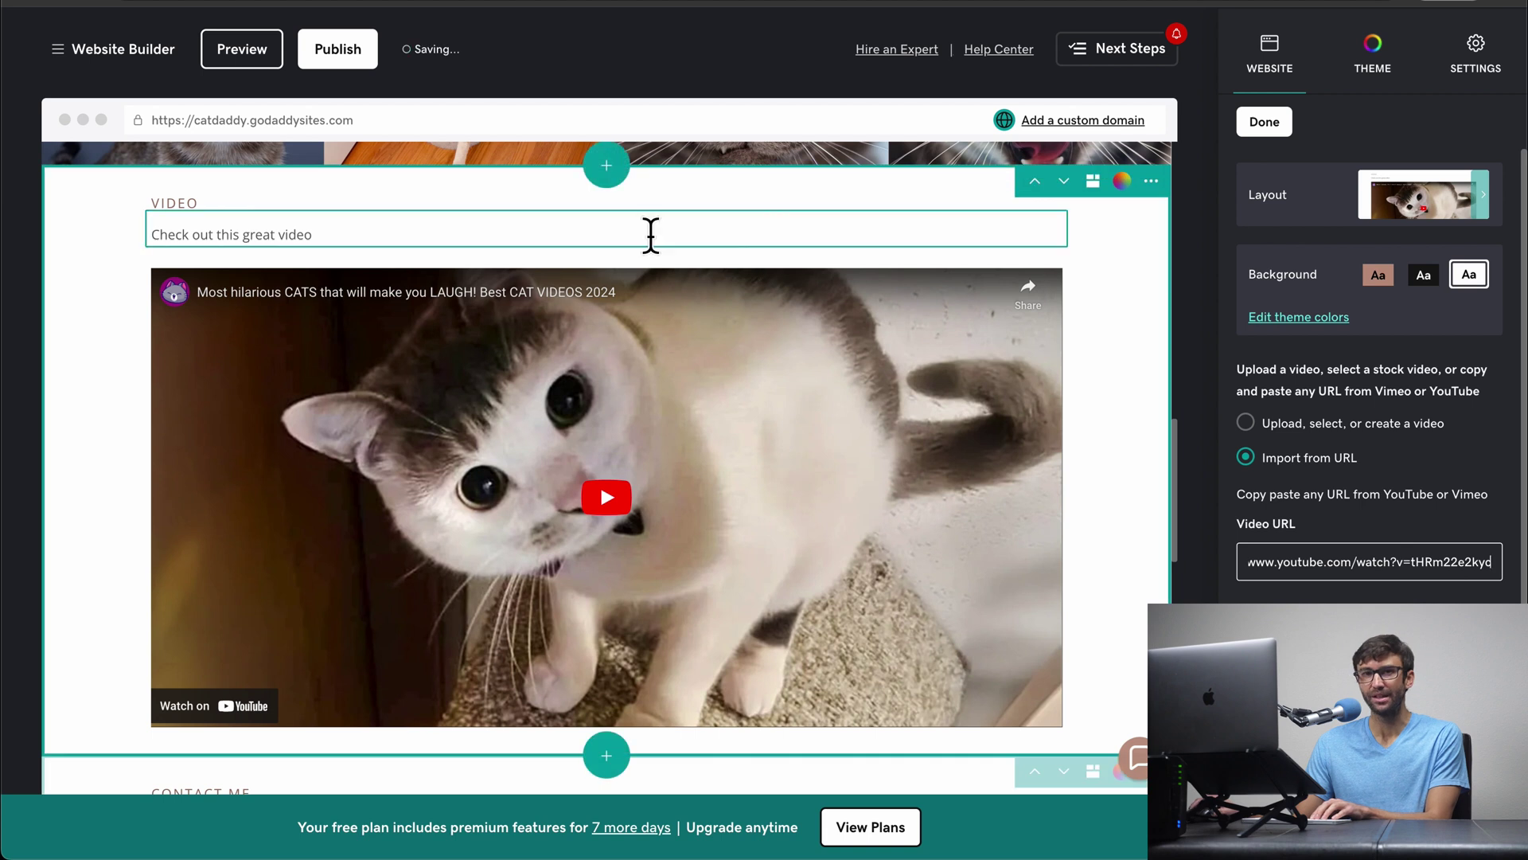
scroll(1431, 642, down, 2)
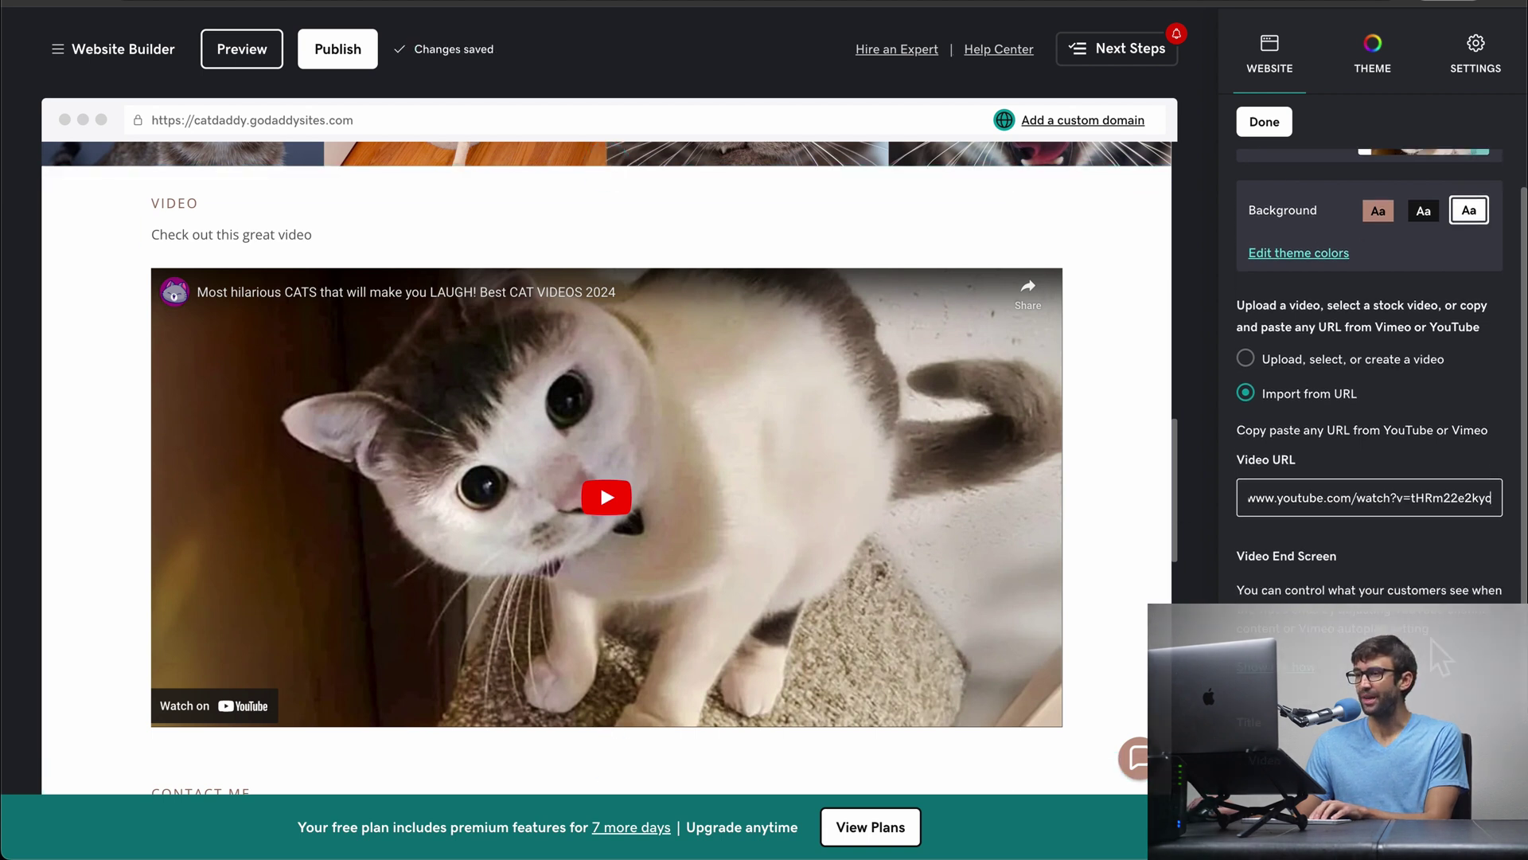
click(1353, 704)
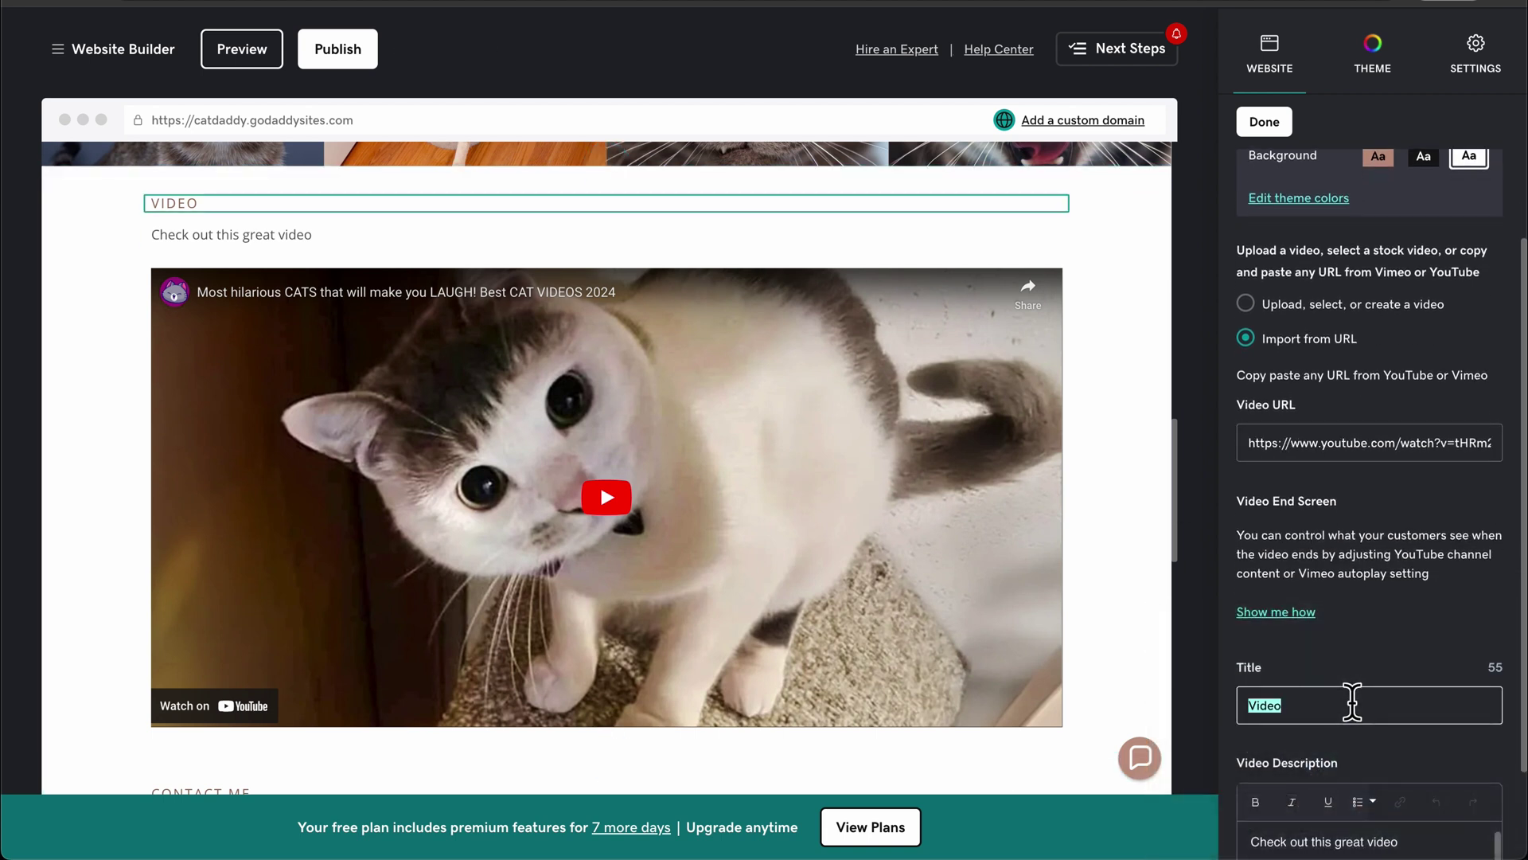
text(This is a Cute Cat Video)
Step: Add 'of cute' to the video description and finish editing the section
scroll(1323, 665, down, 3)
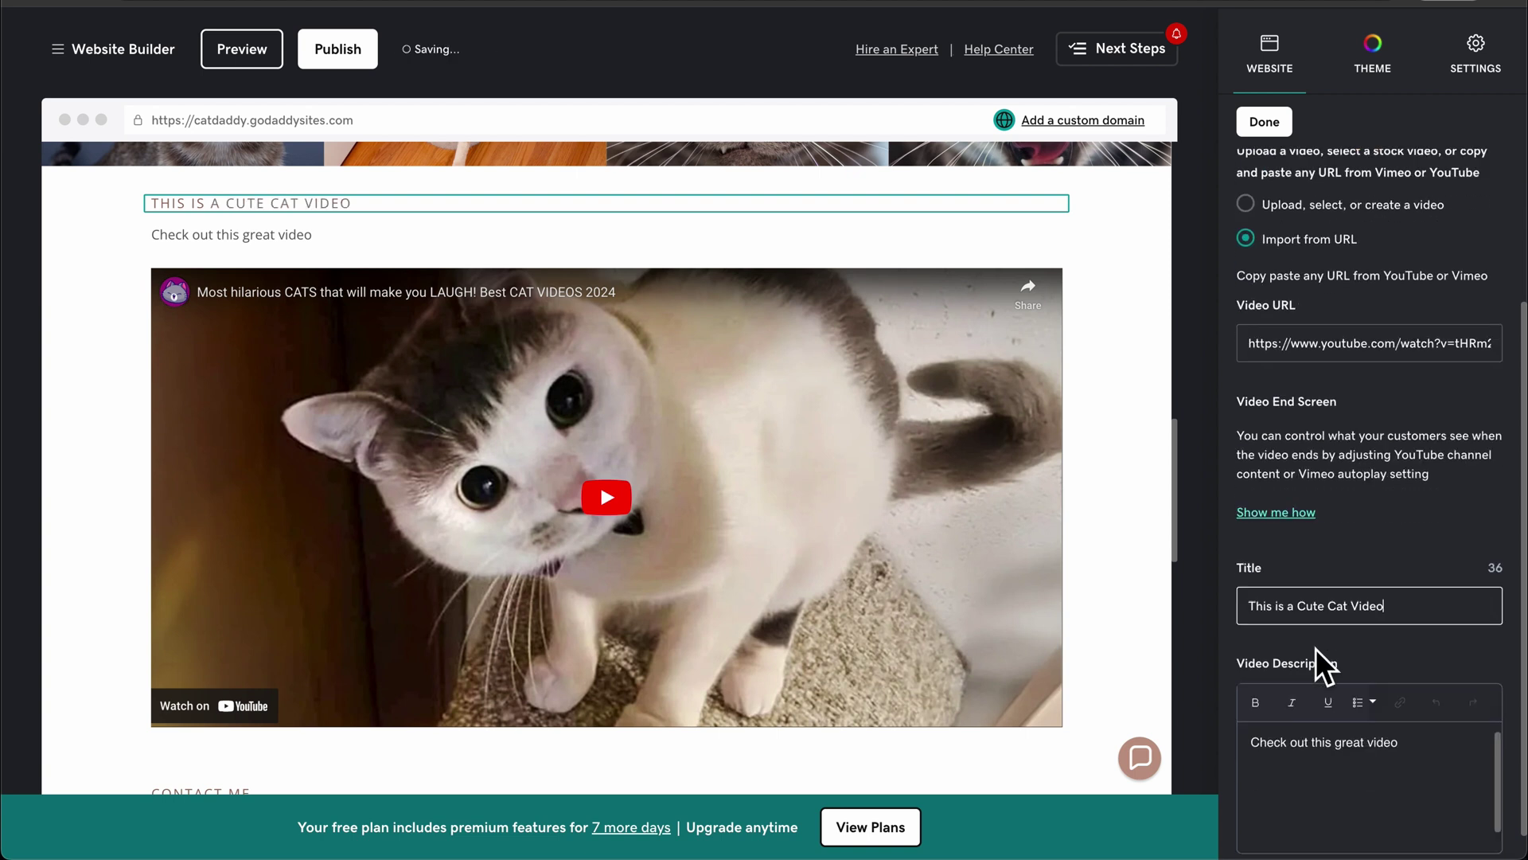
click(1433, 726)
text(of cute cats)
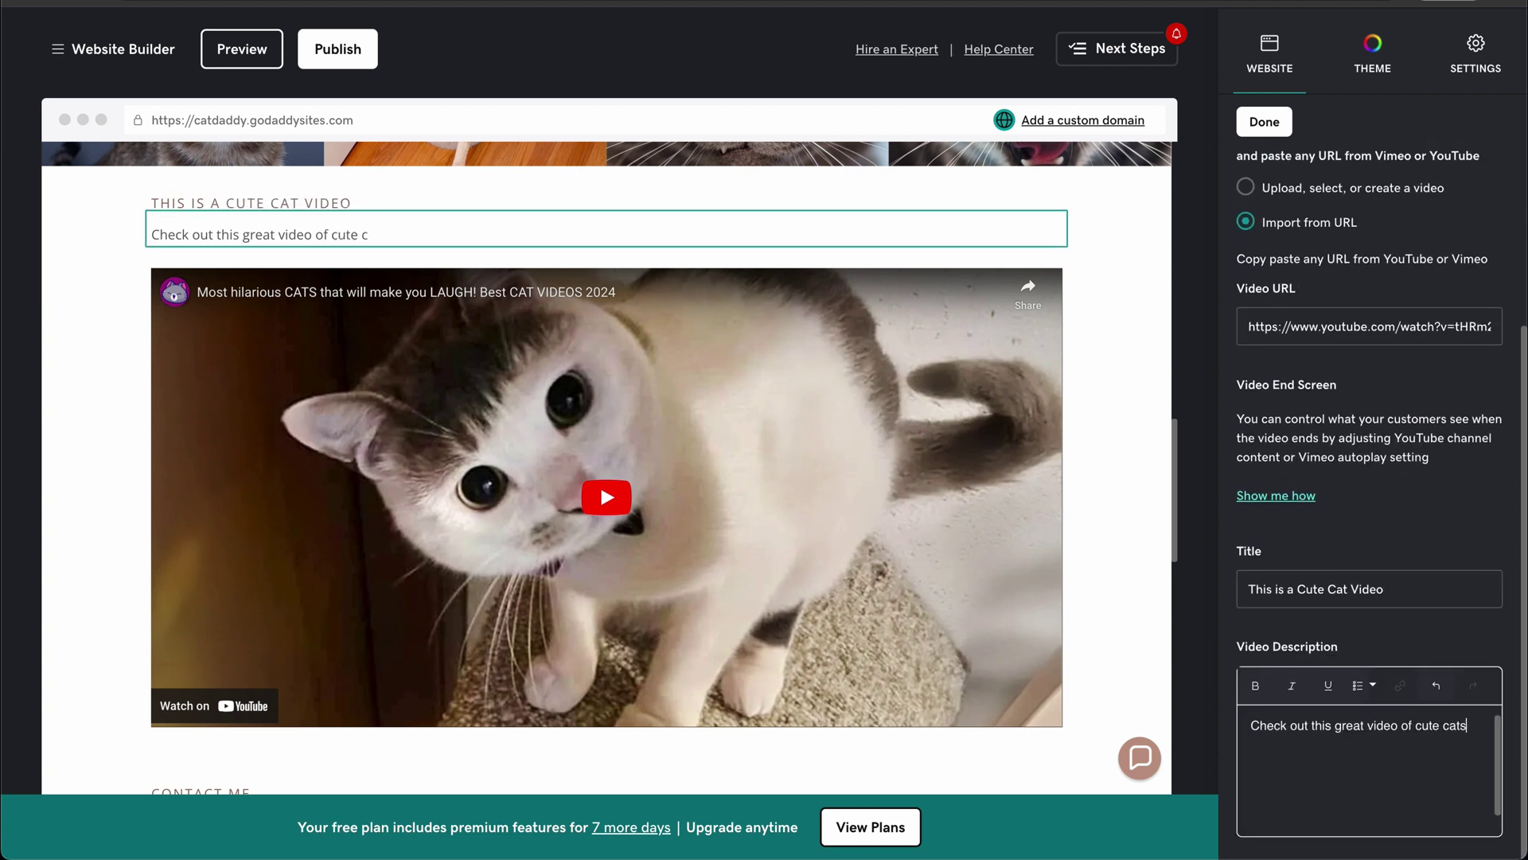
scroll(1396, 629, up, 3)
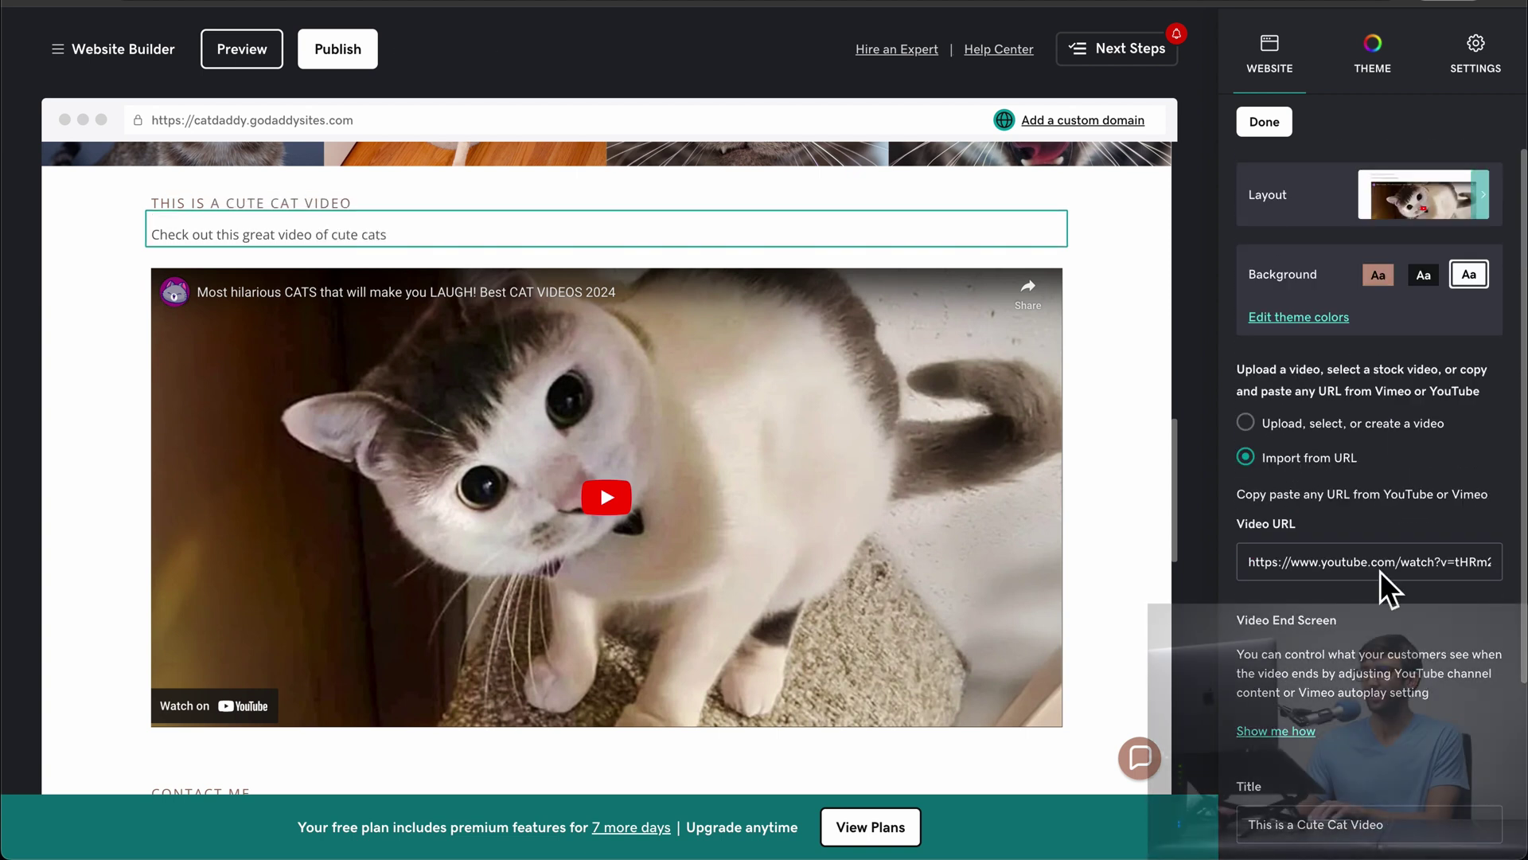
click(1273, 123)
scroll(1058, 370, up, 5)
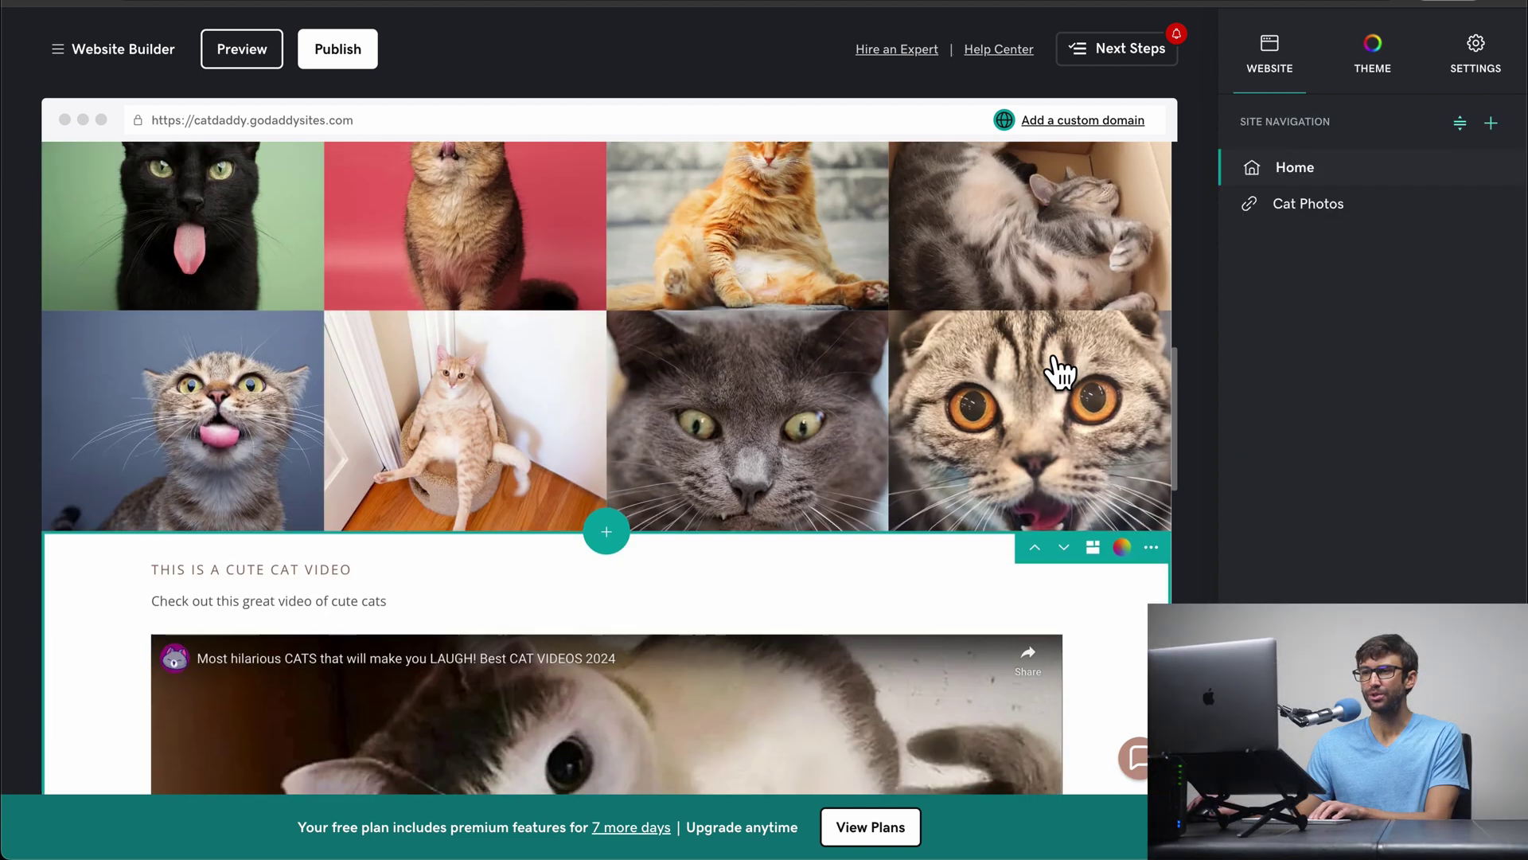
scroll(1058, 370, up, 10)
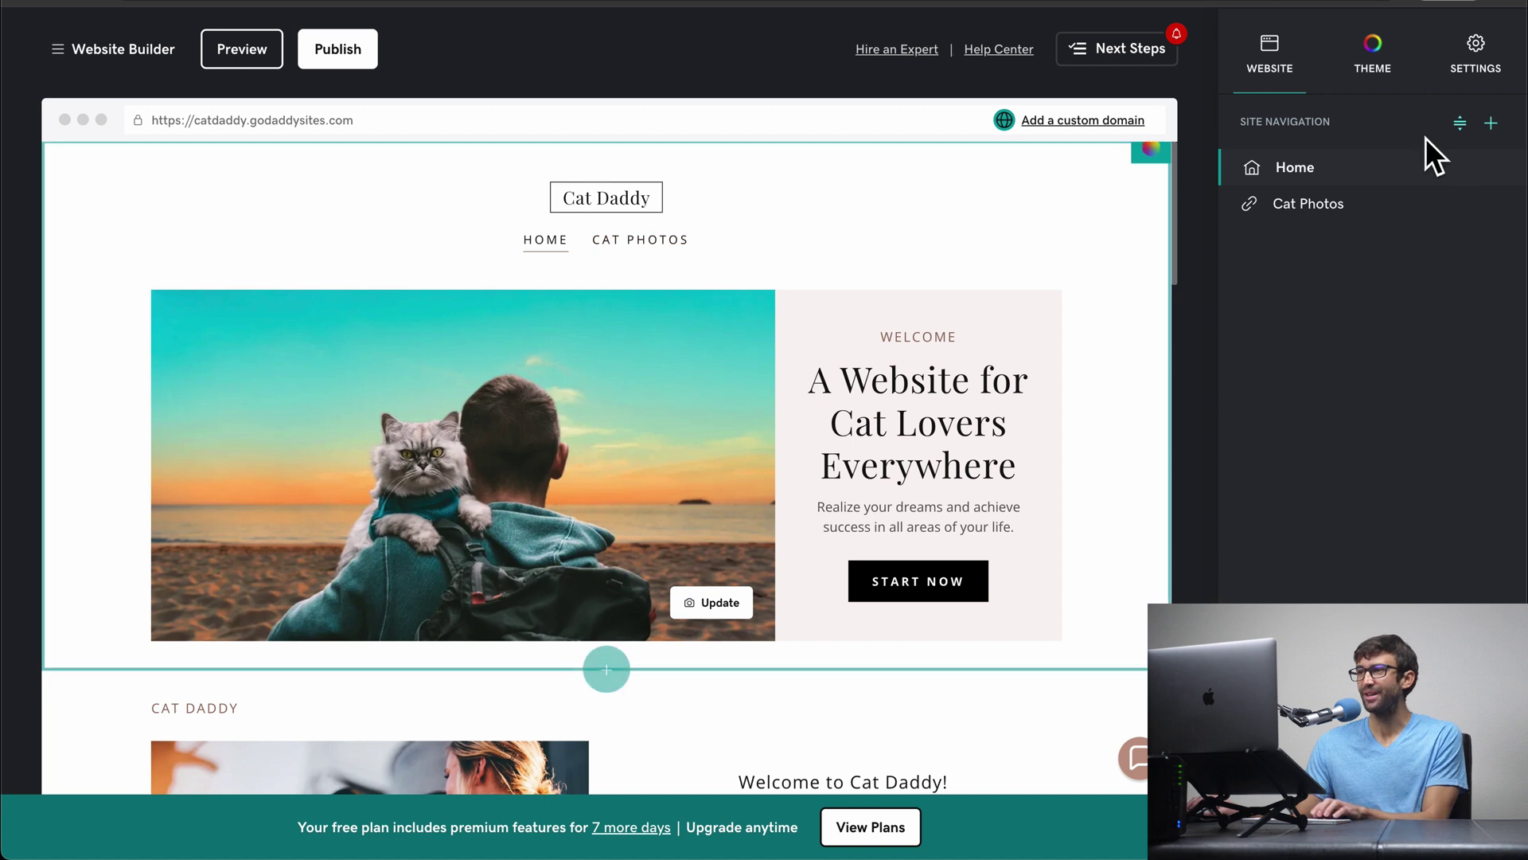
Step: Create a 'Cat Videos' section link to the Video section and test it
click(1492, 126)
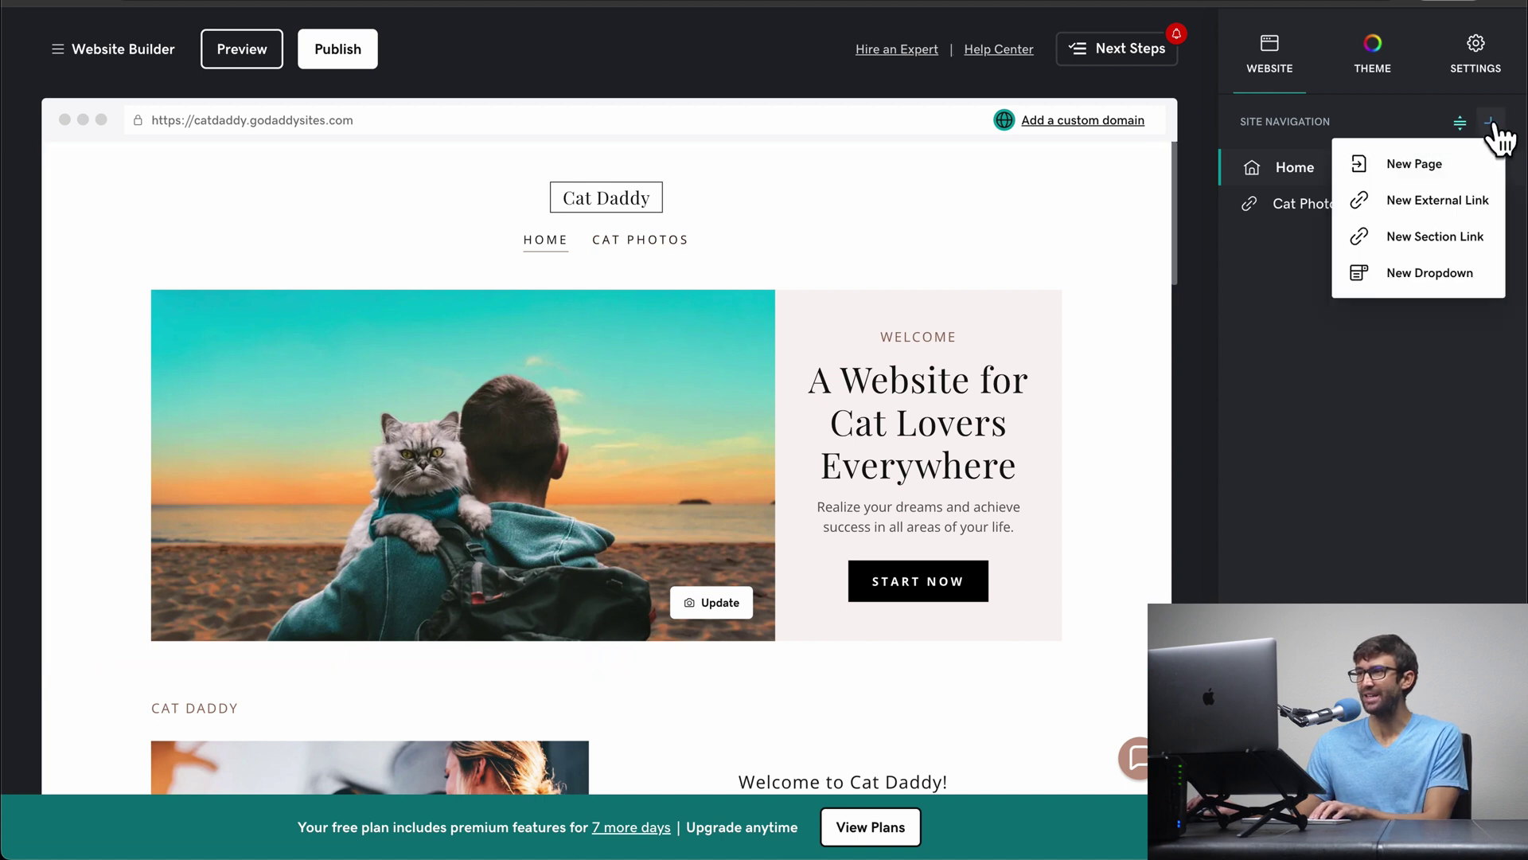
click(1465, 239)
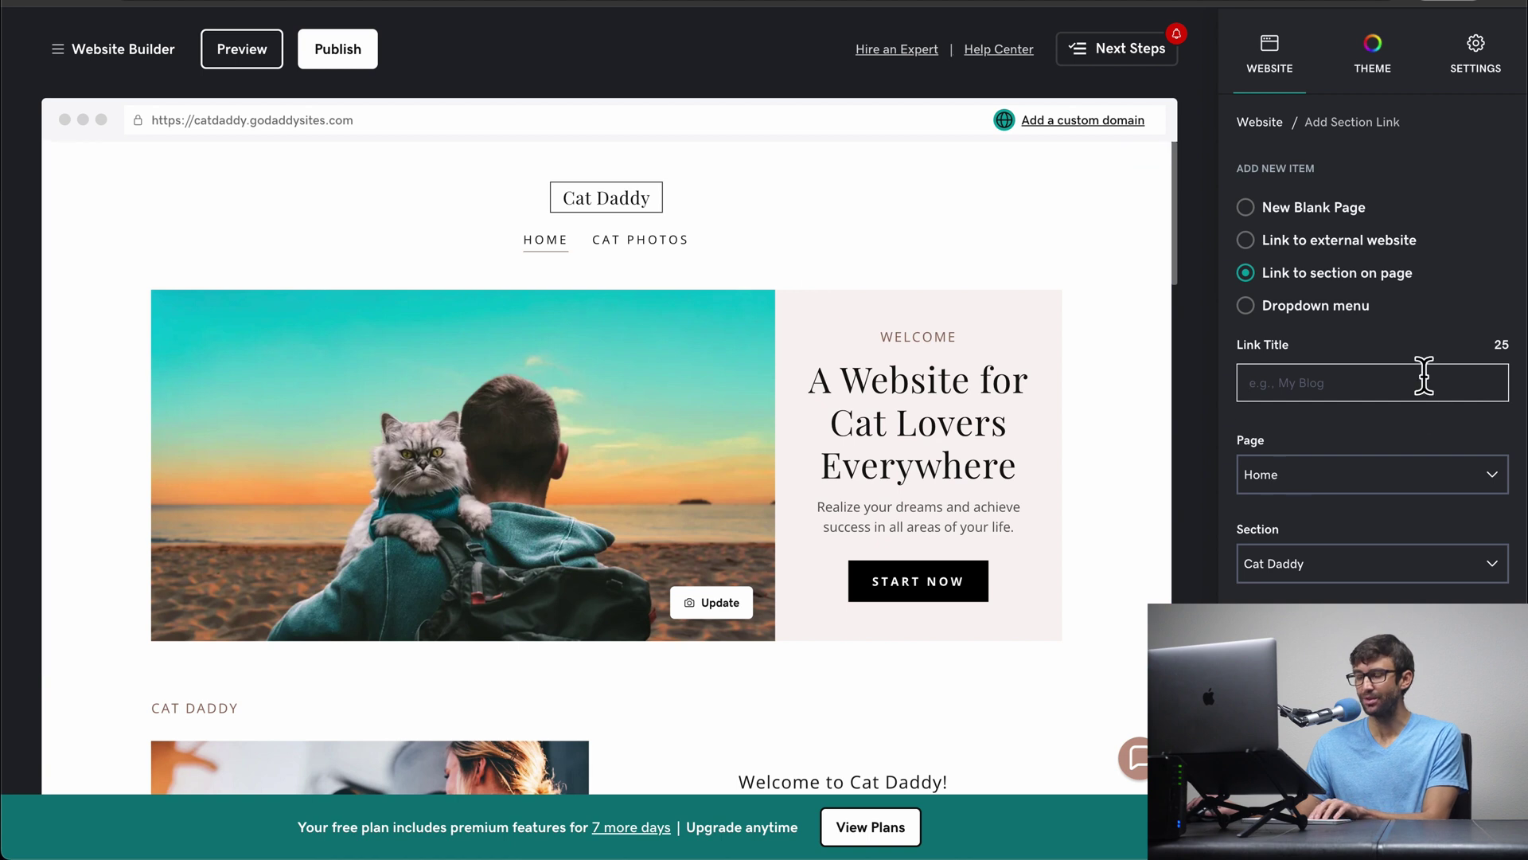
text(Cat)
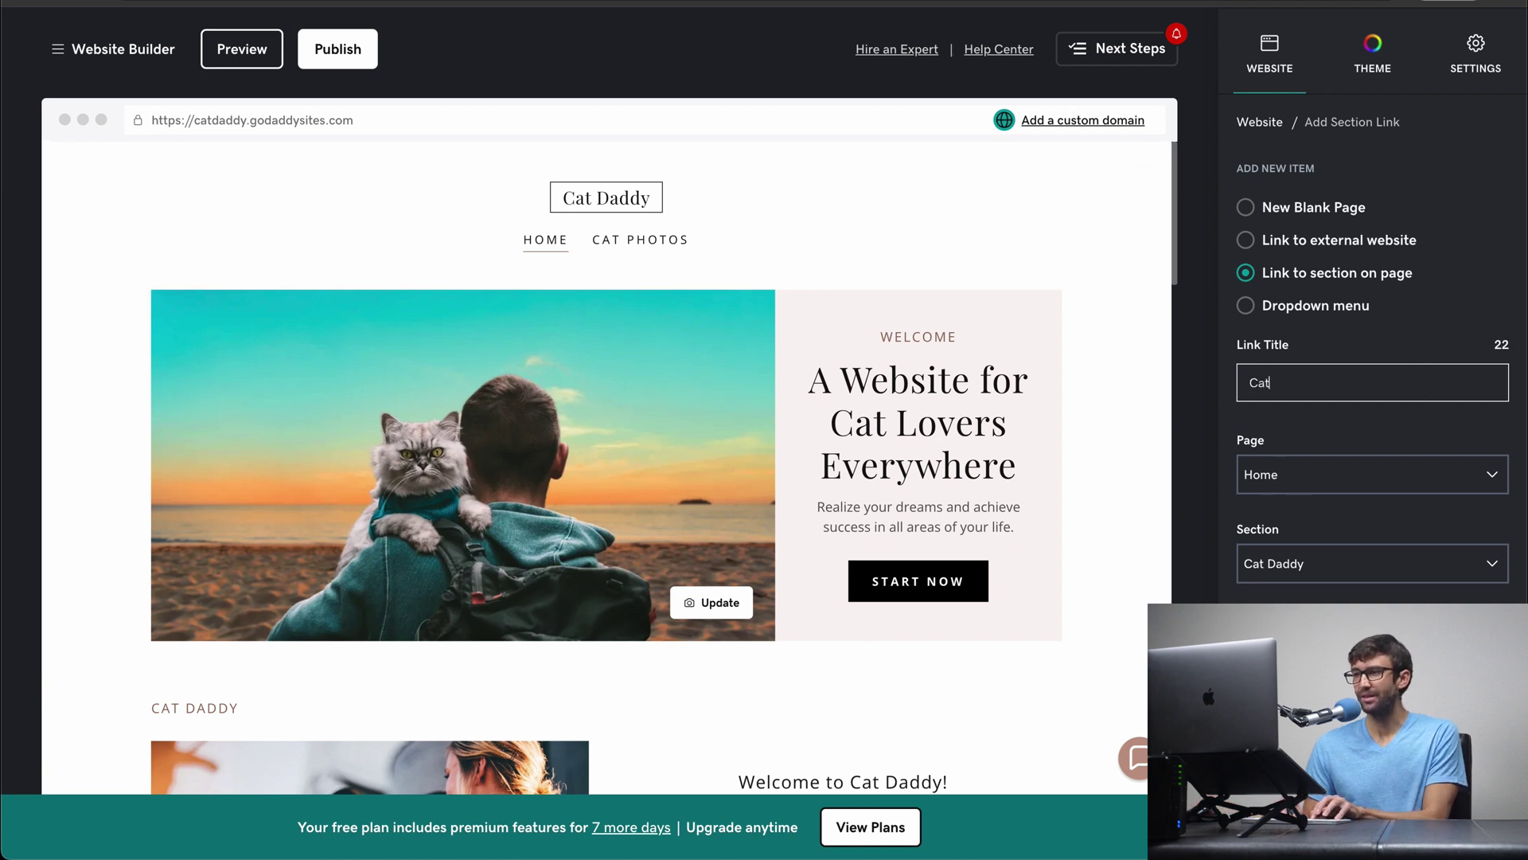
text( Videos)
click(1315, 567)
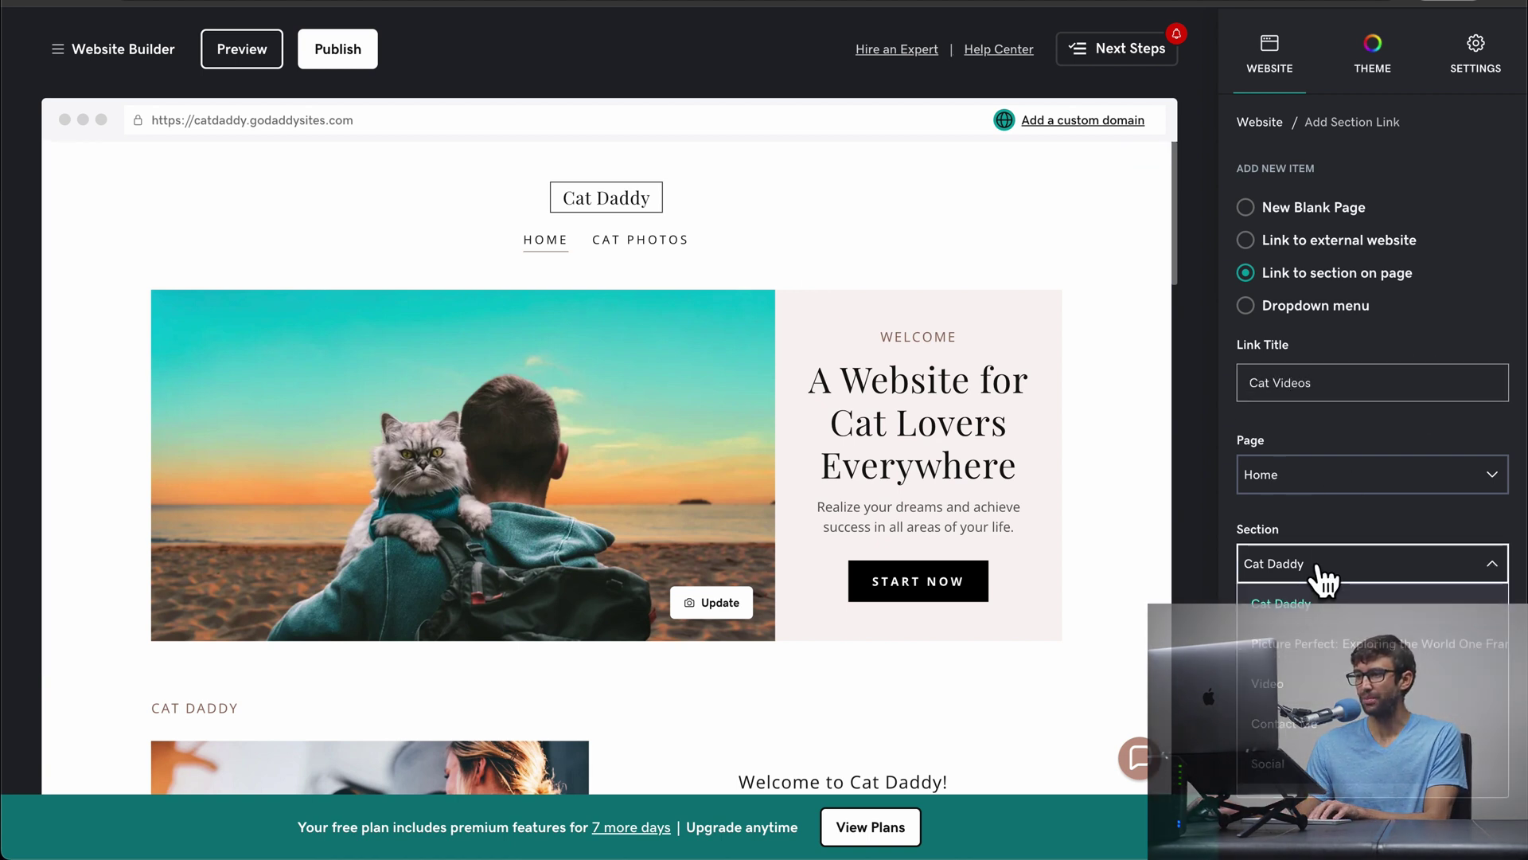
click(1337, 687)
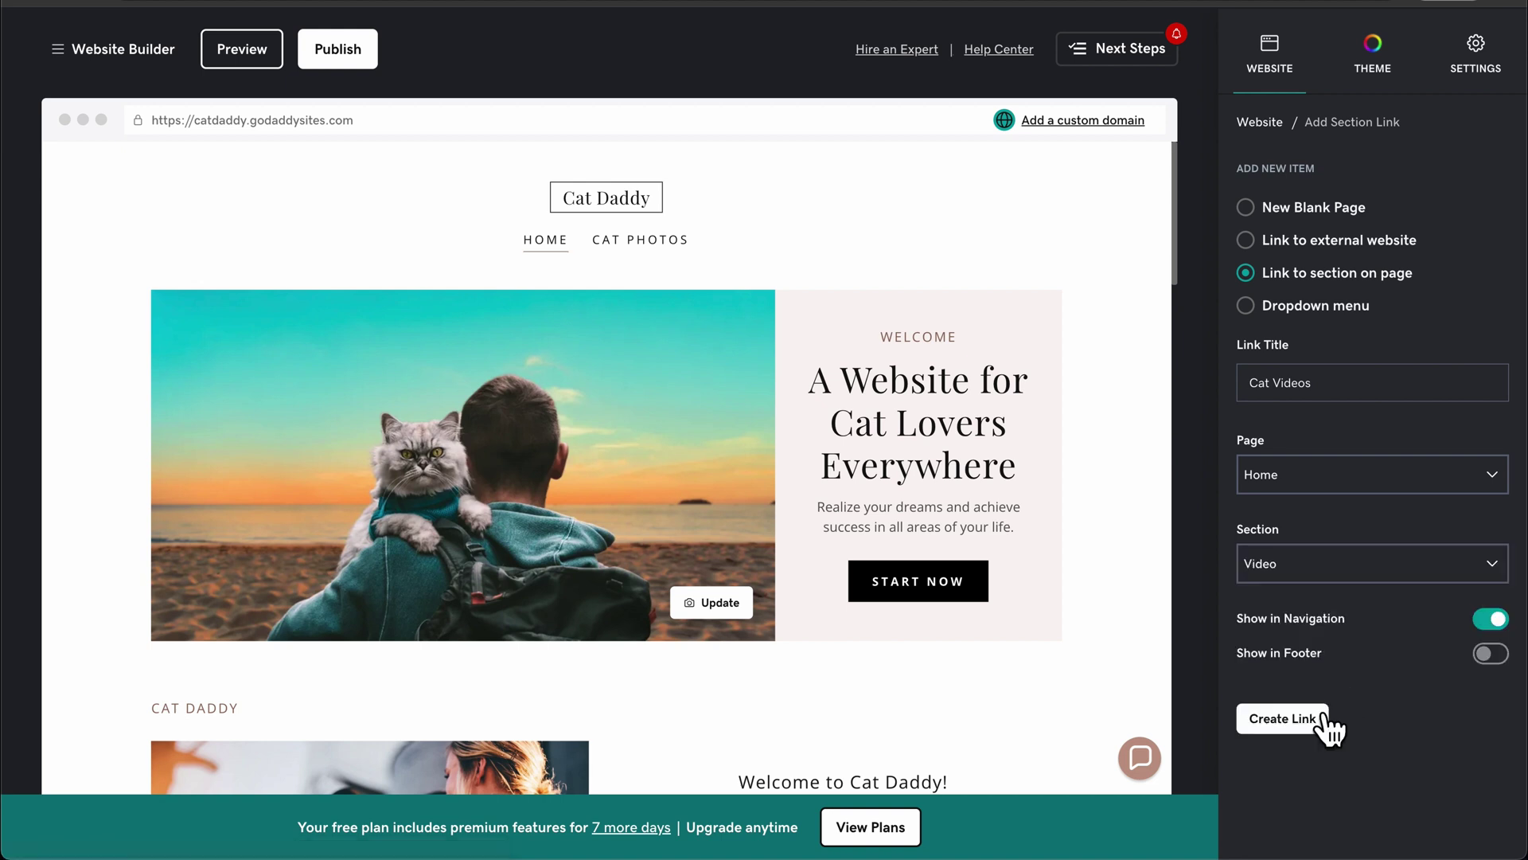
click(1302, 727)
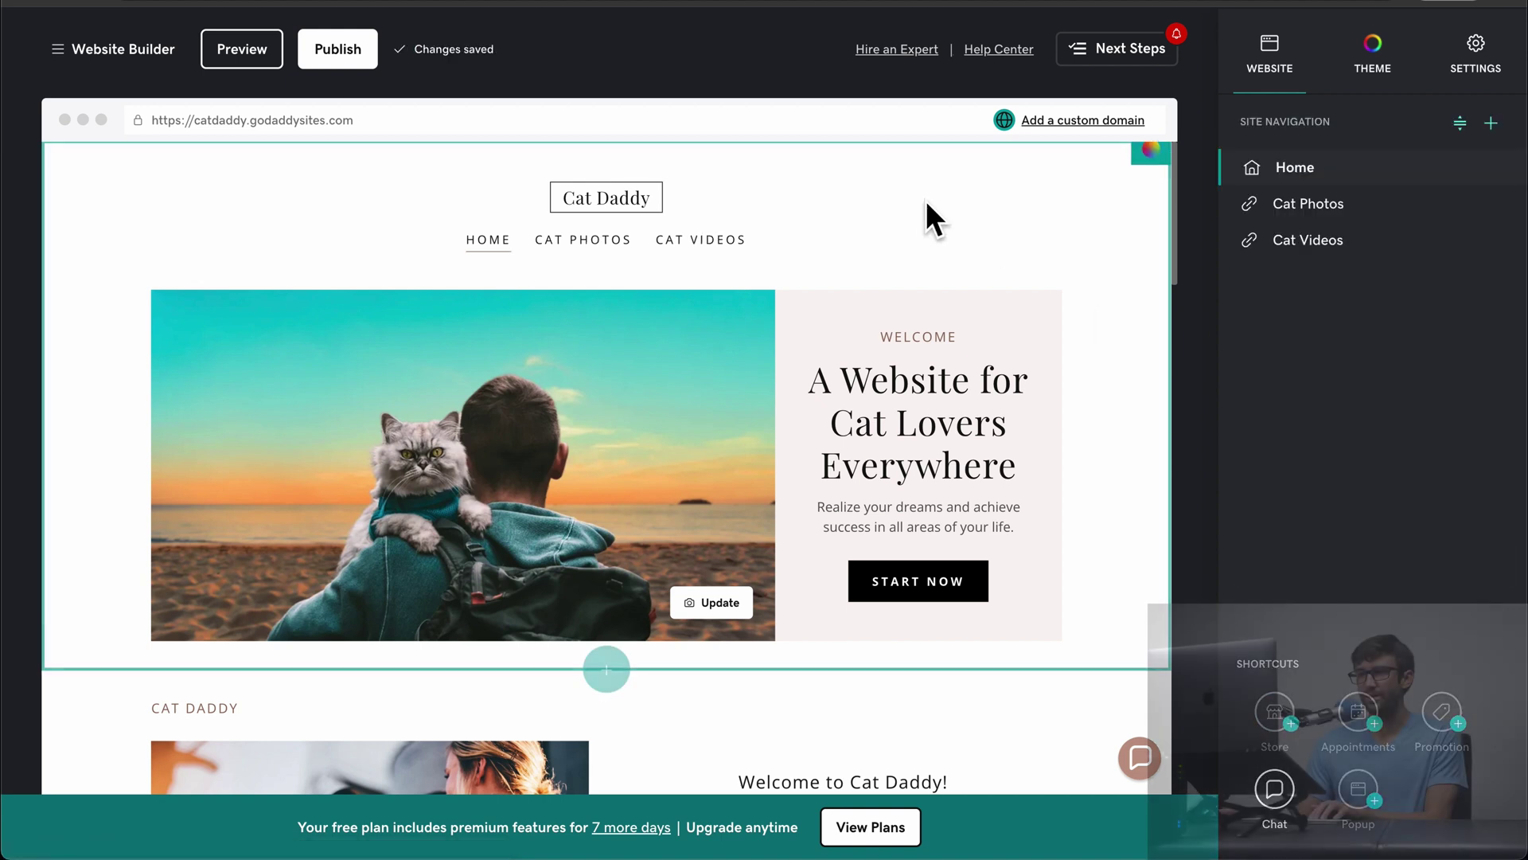
click(729, 240)
scroll(593, 334, down, 8)
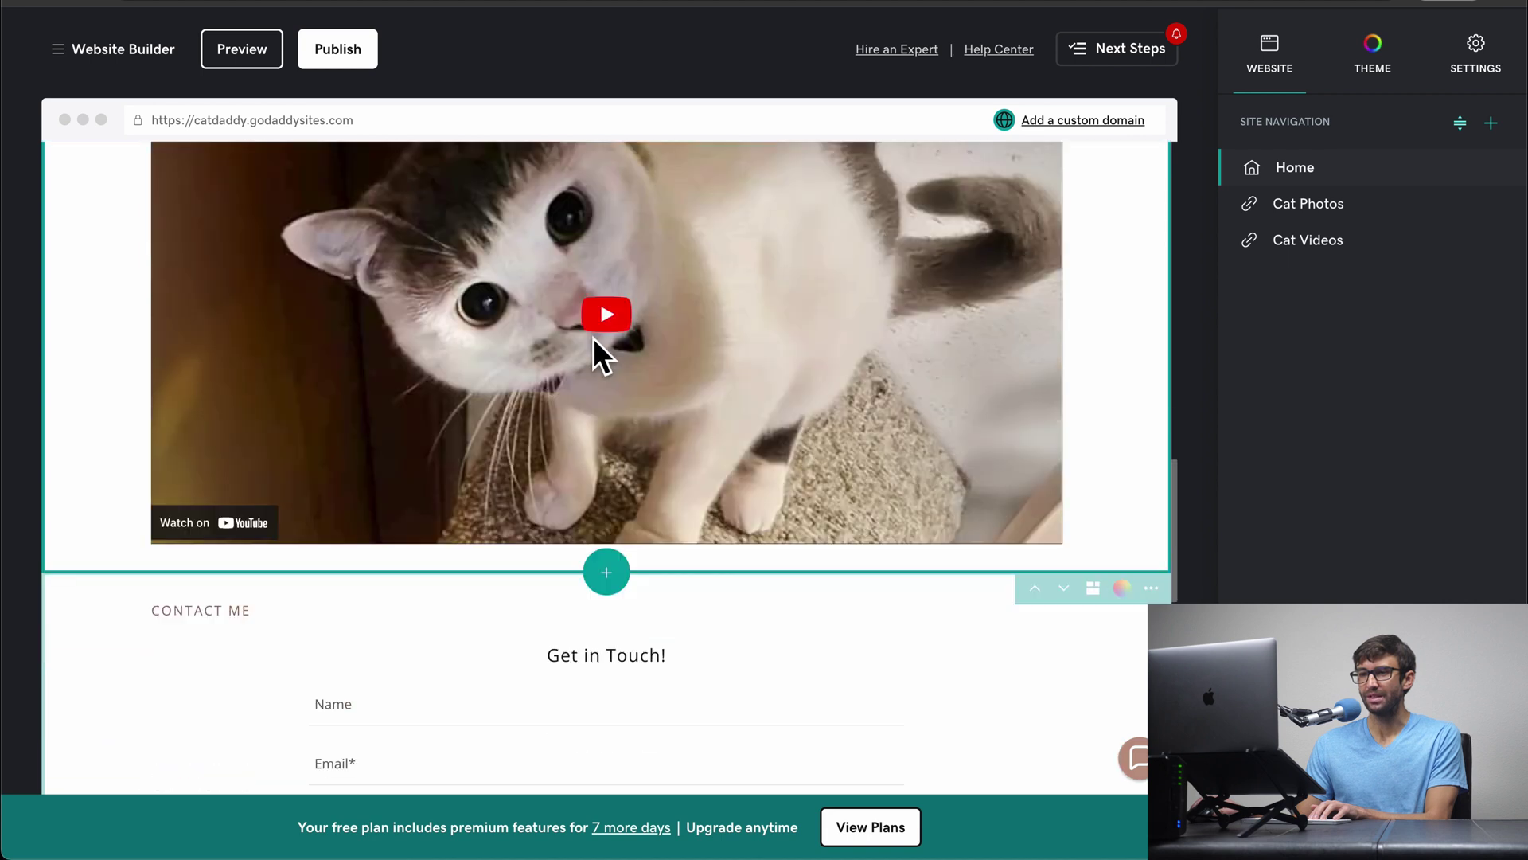
Step: Delete the Contact Me section with its Get in Touch! form and confirm
scroll(596, 334, up, 1)
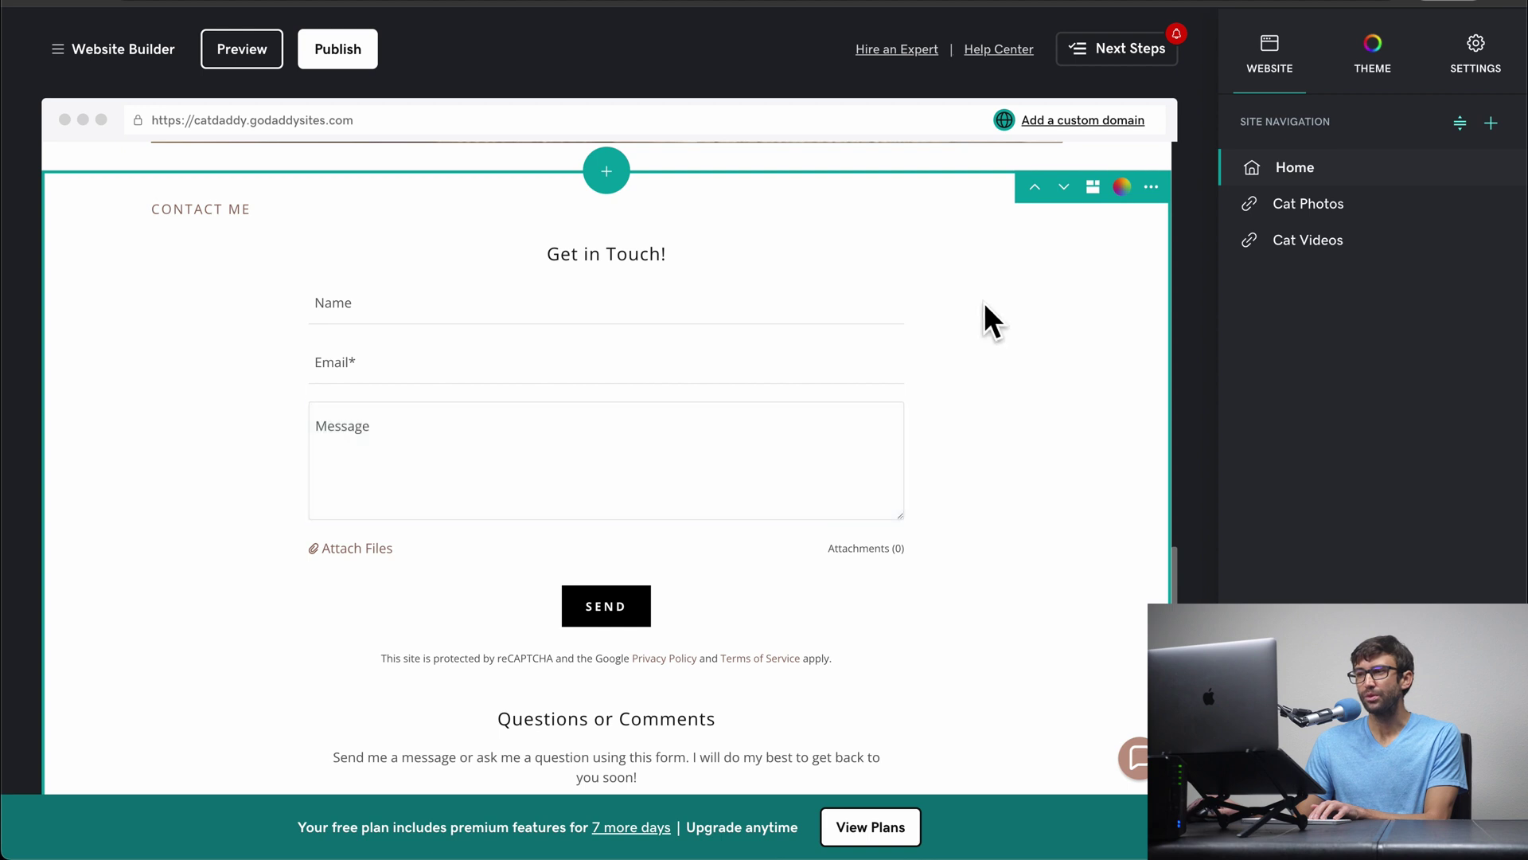
click(1151, 187)
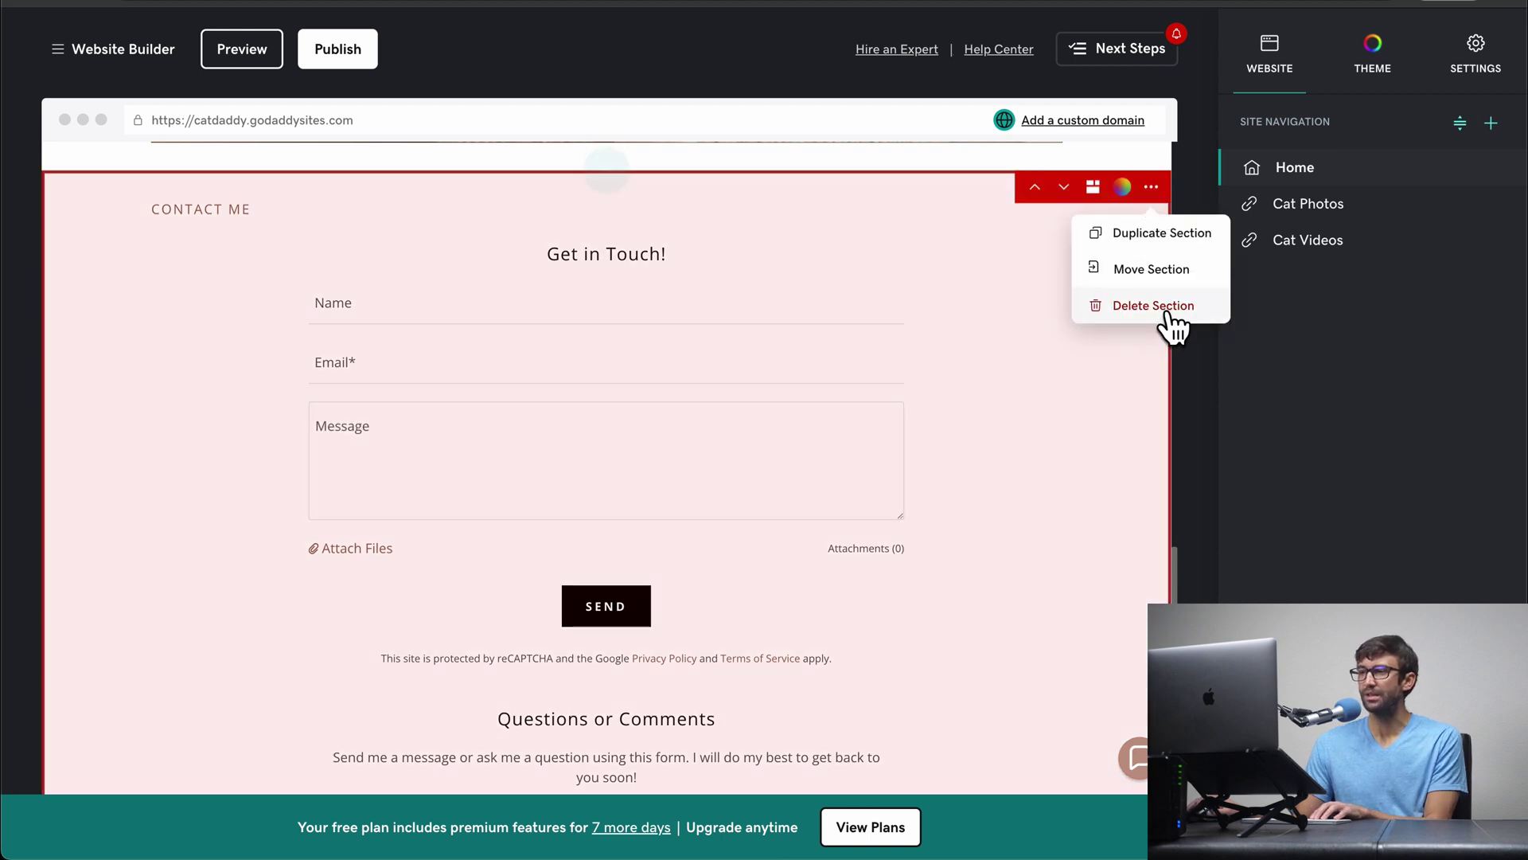
click(1170, 307)
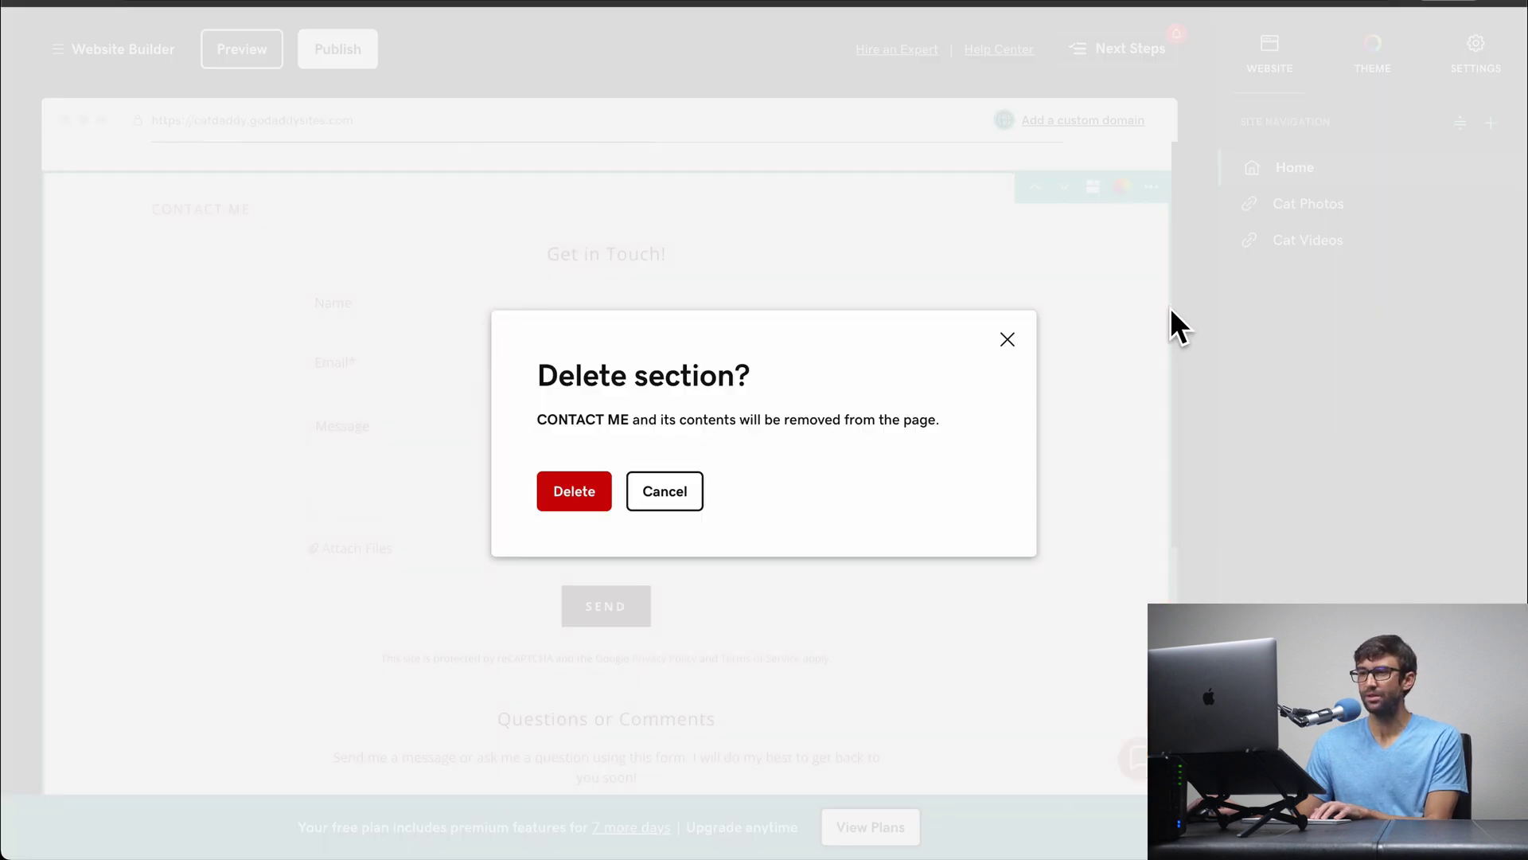
click(607, 503)
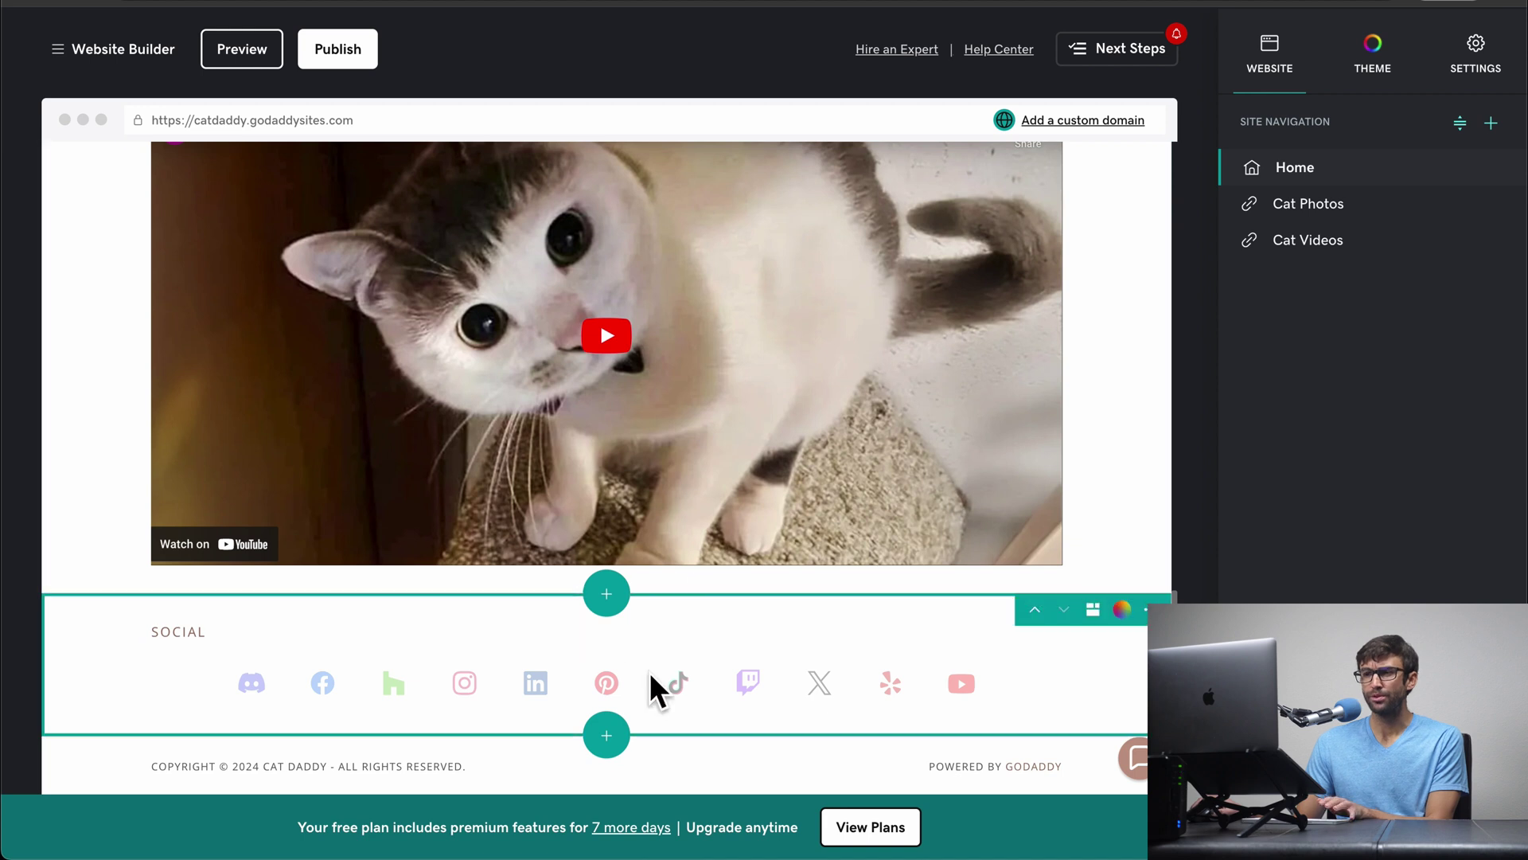
Step: Look over the Social section's Facebook address setting, then return to site navigation
click(615, 659)
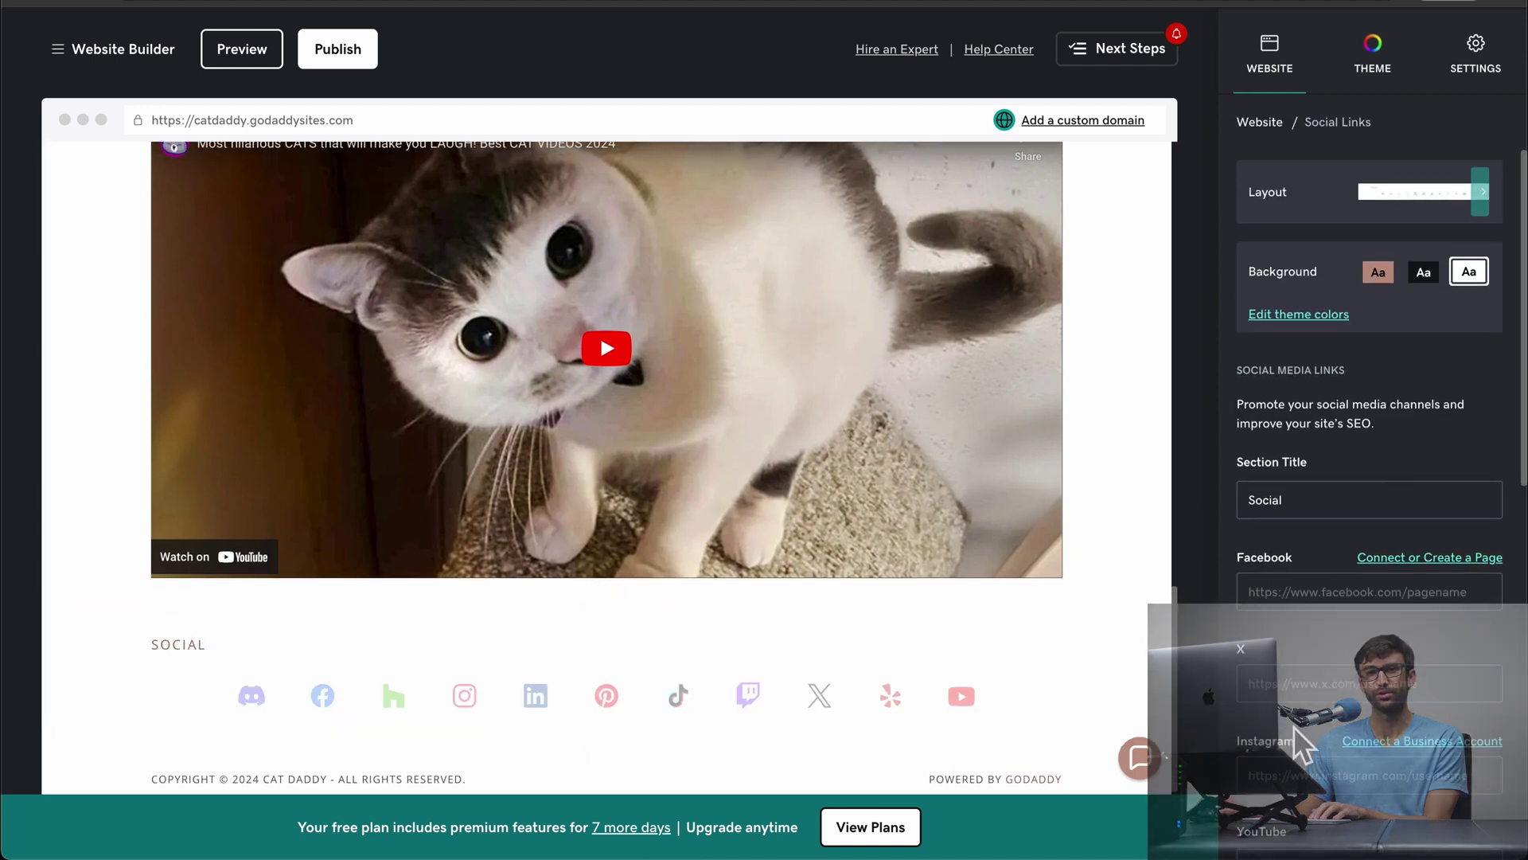
scroll(1314, 732, down, 1)
scroll(1319, 727, down, 1)
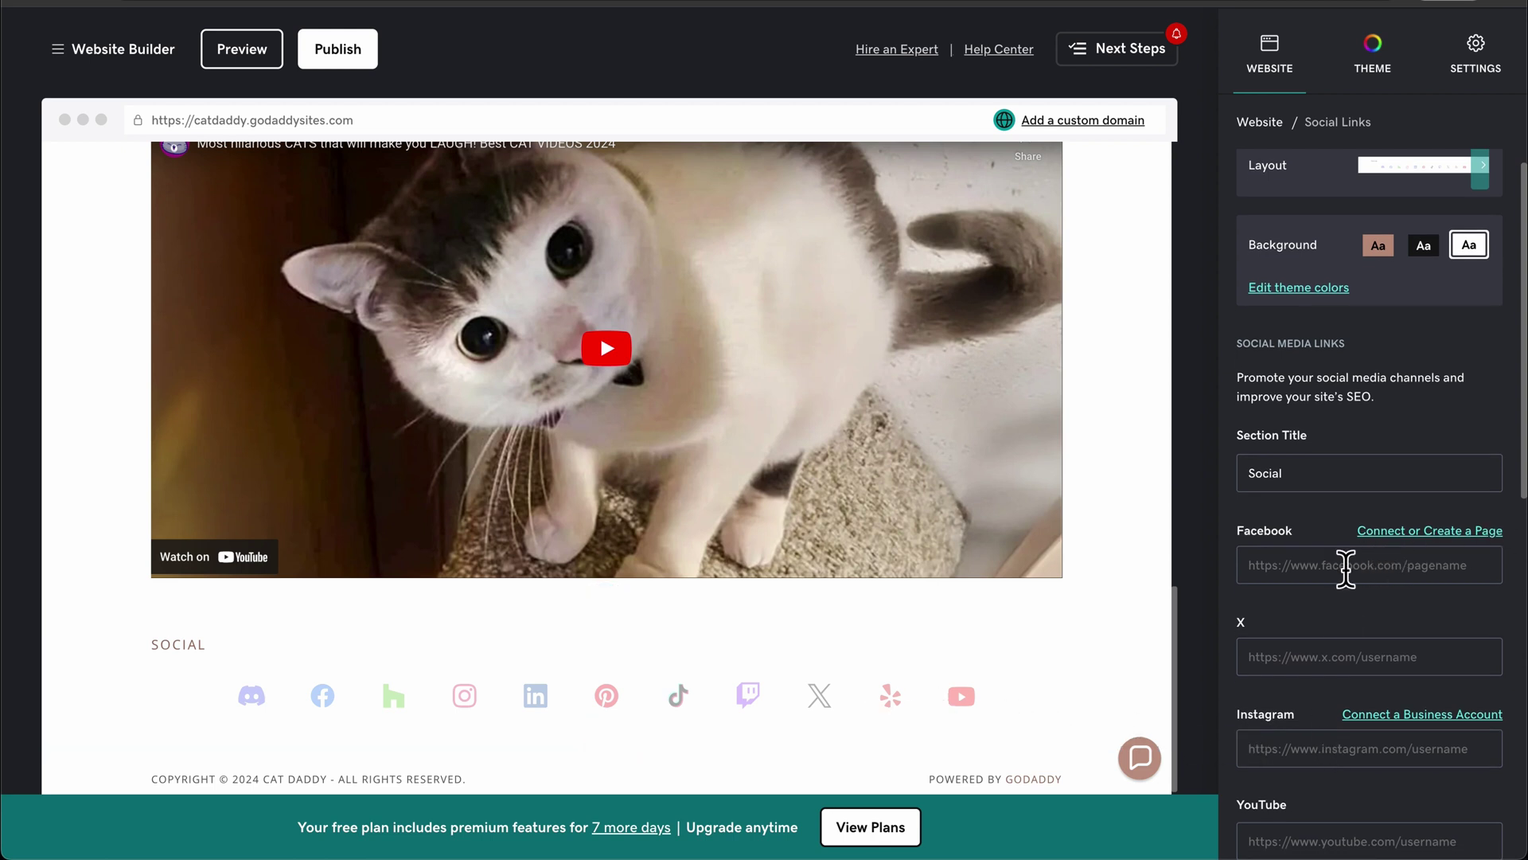
click(1461, 565)
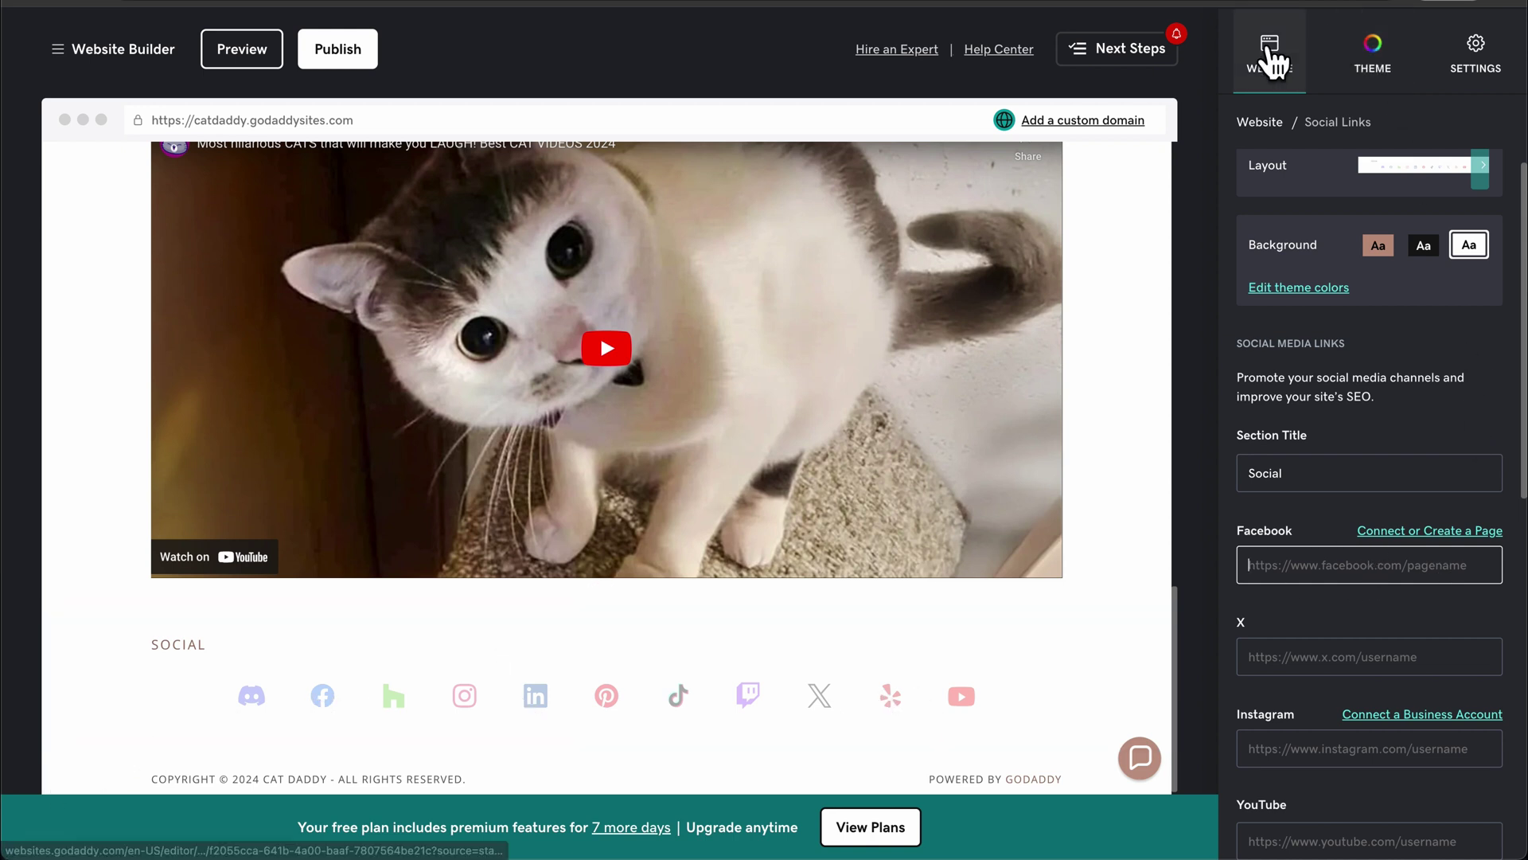
click(1273, 57)
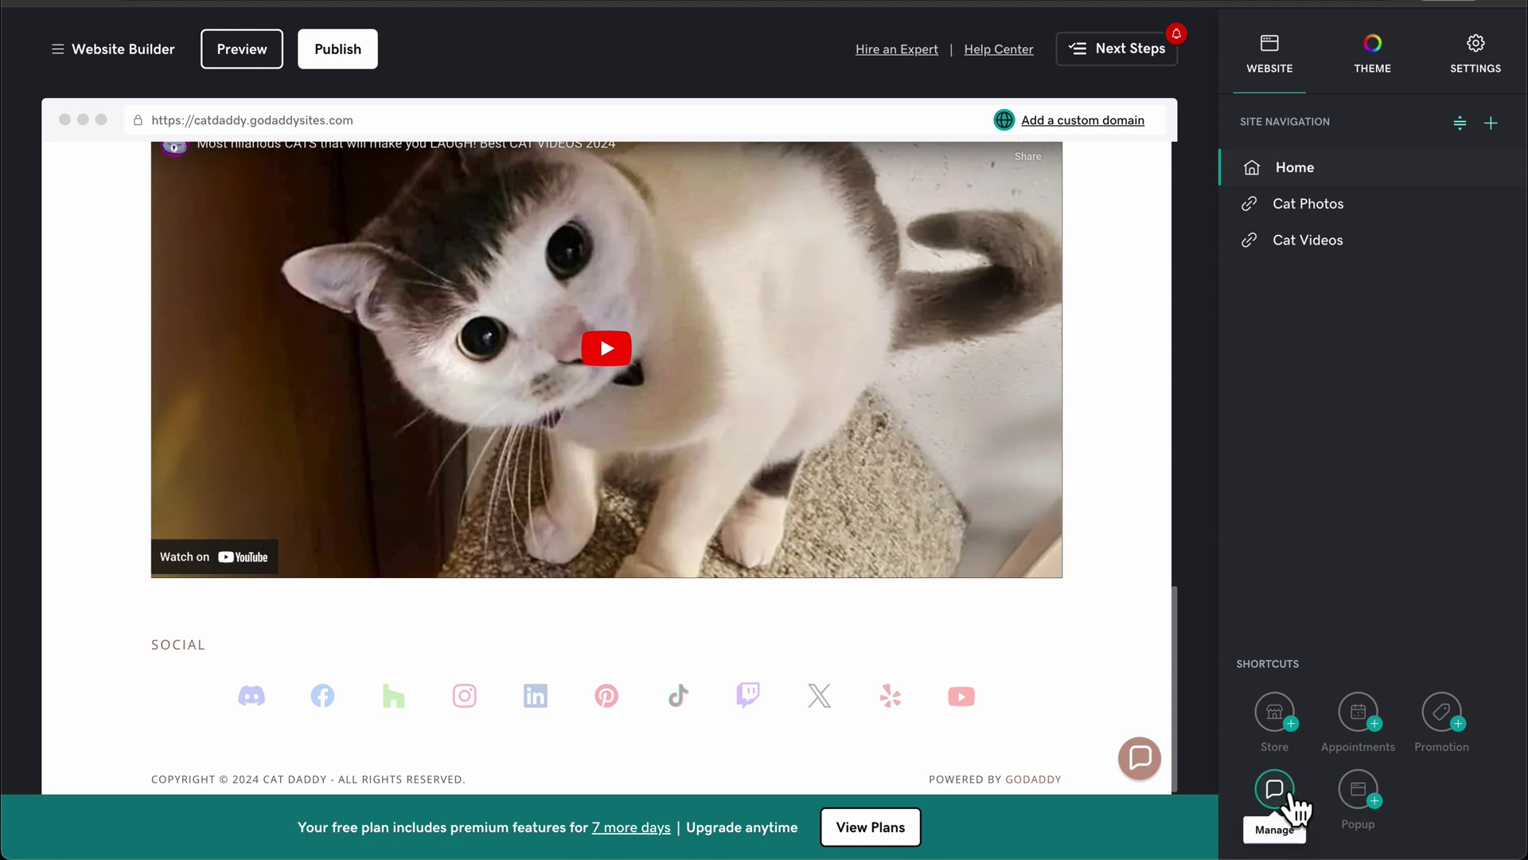
Step: Switch off Enable Chat in the Chat shortcut settings and save
click(1272, 795)
scroll(1395, 618, down, 1)
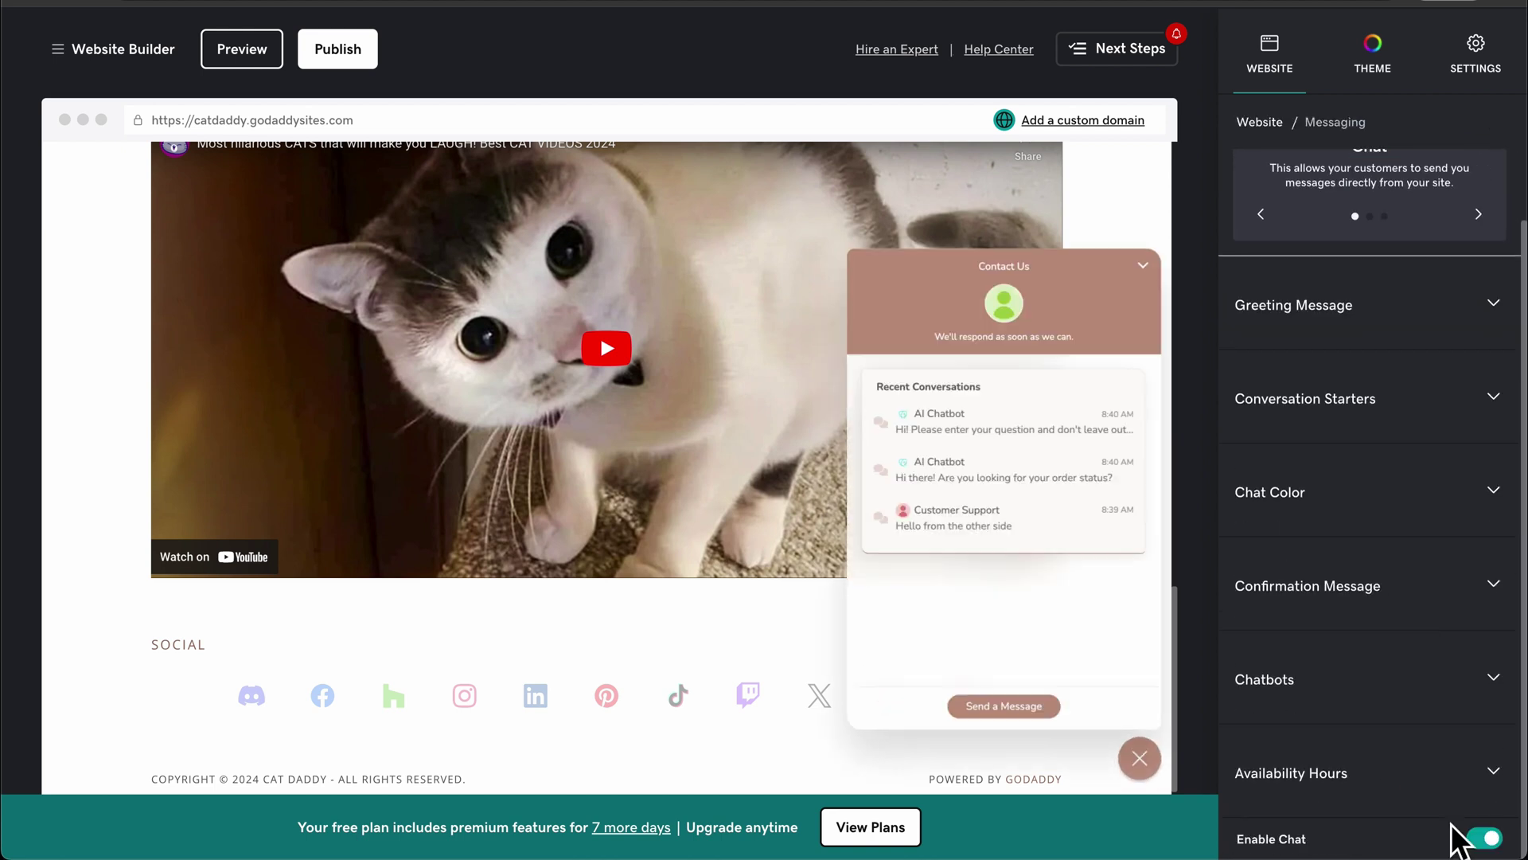
click(1486, 840)
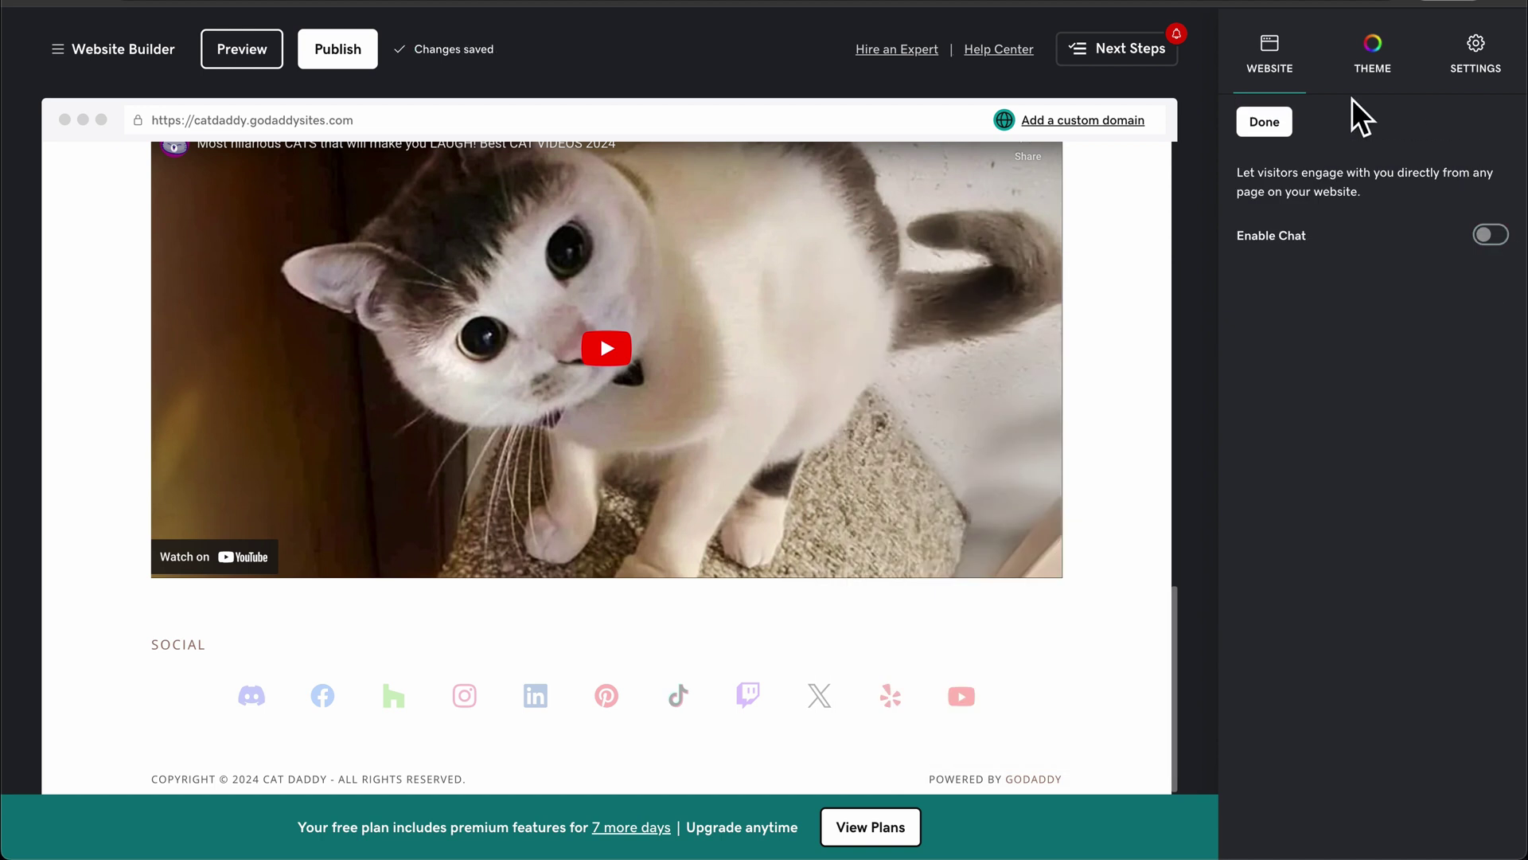
click(1267, 126)
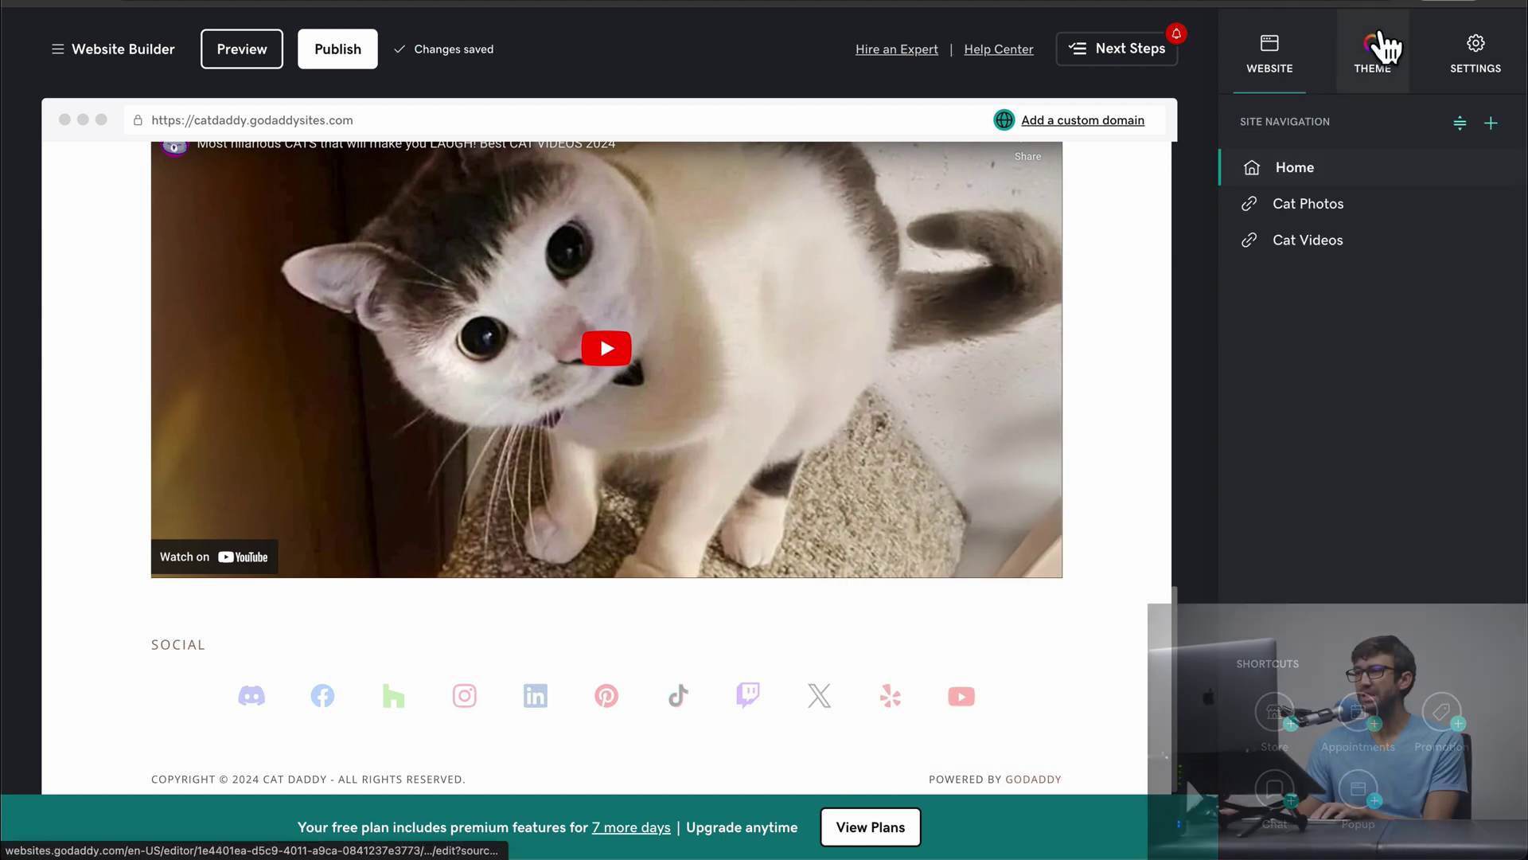
Step: Open the theme colour options and try the Paint Your Site slider
click(1374, 53)
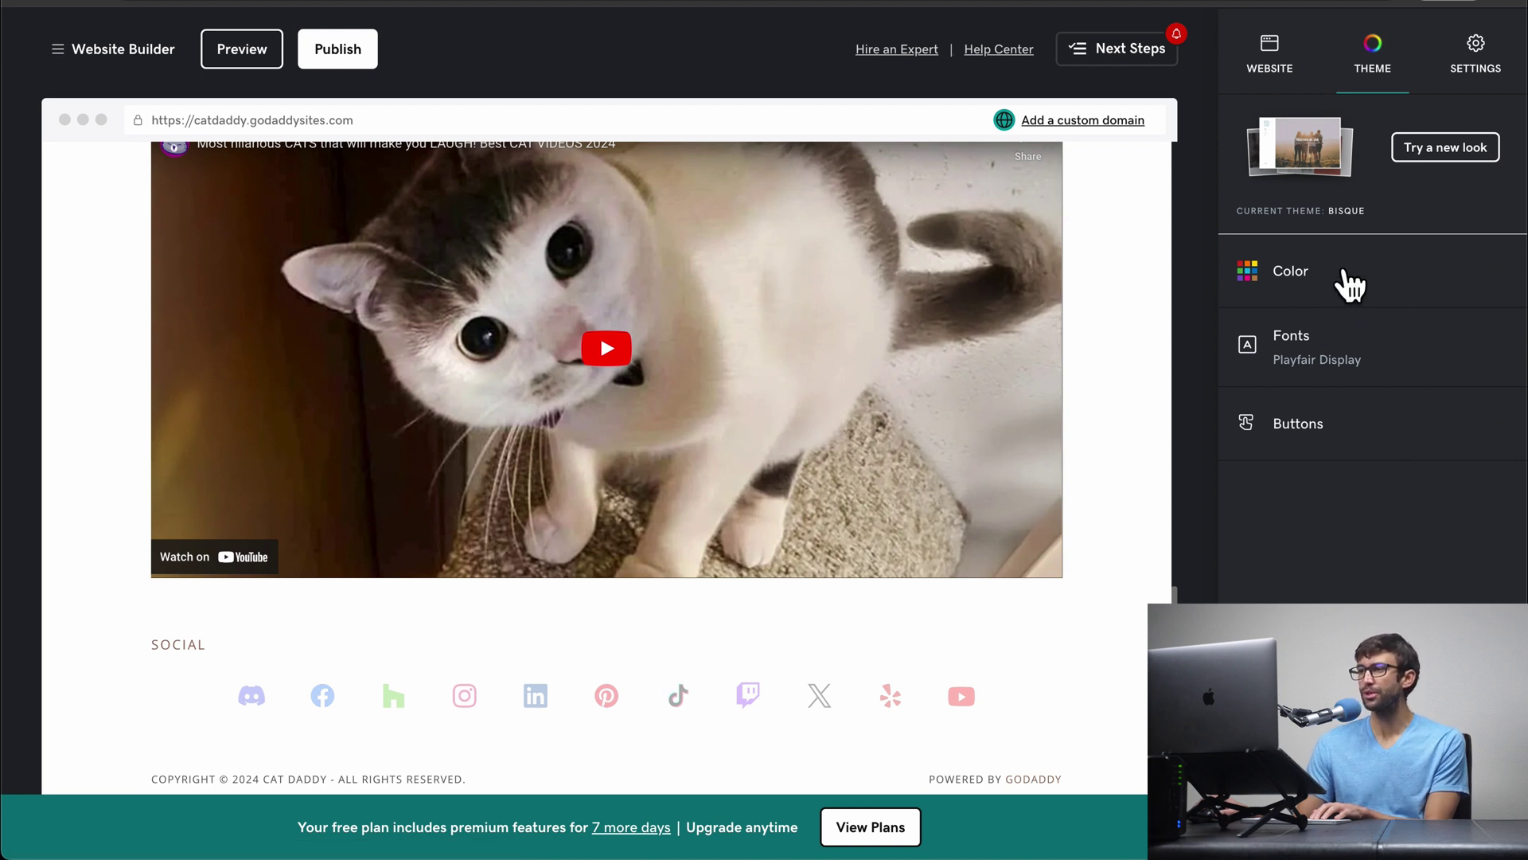
click(1349, 279)
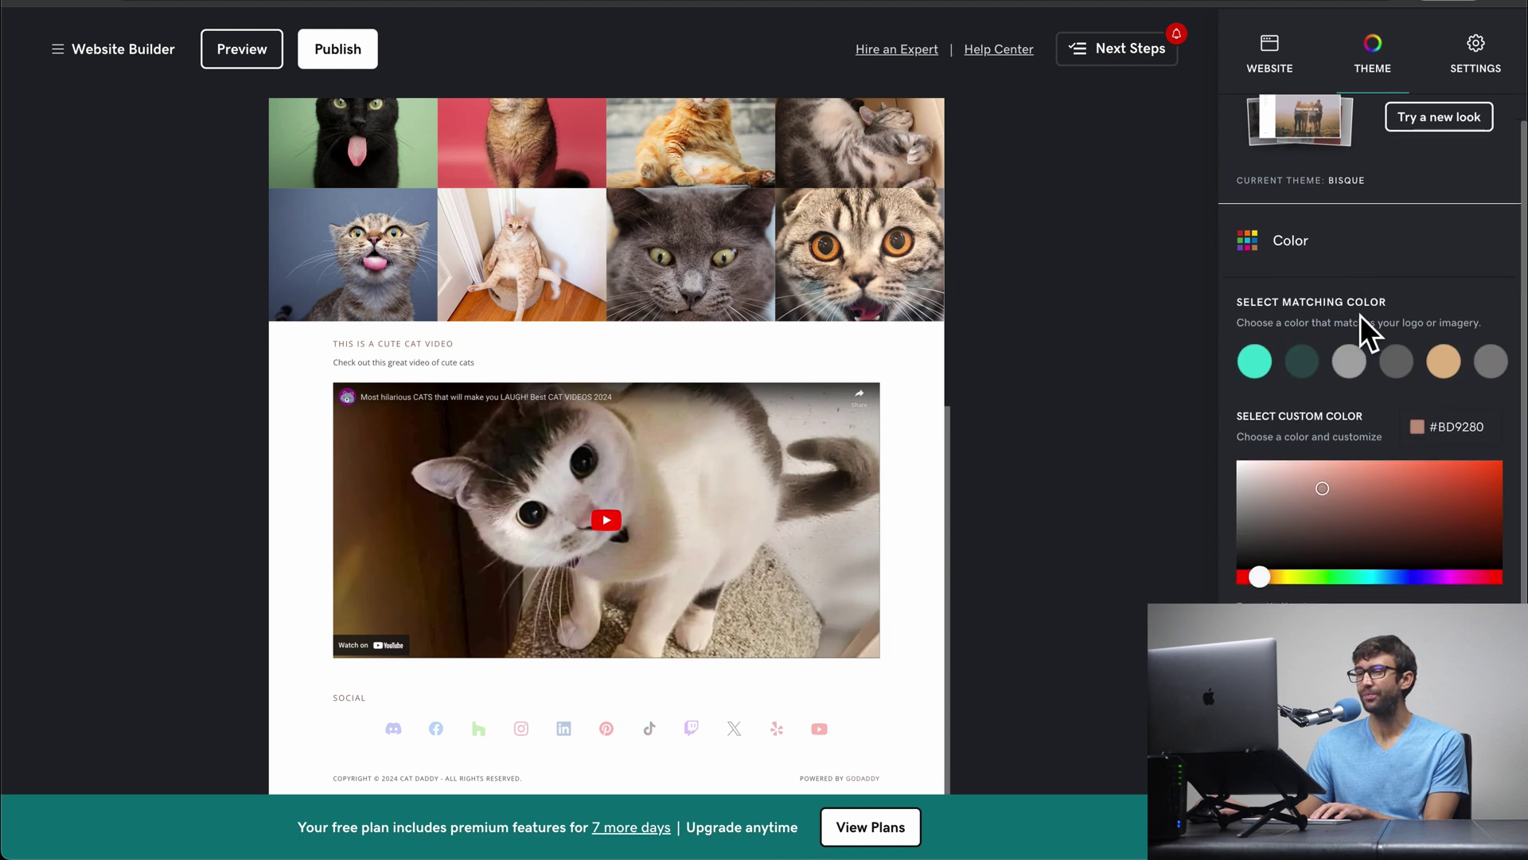
double_click(1468, 428)
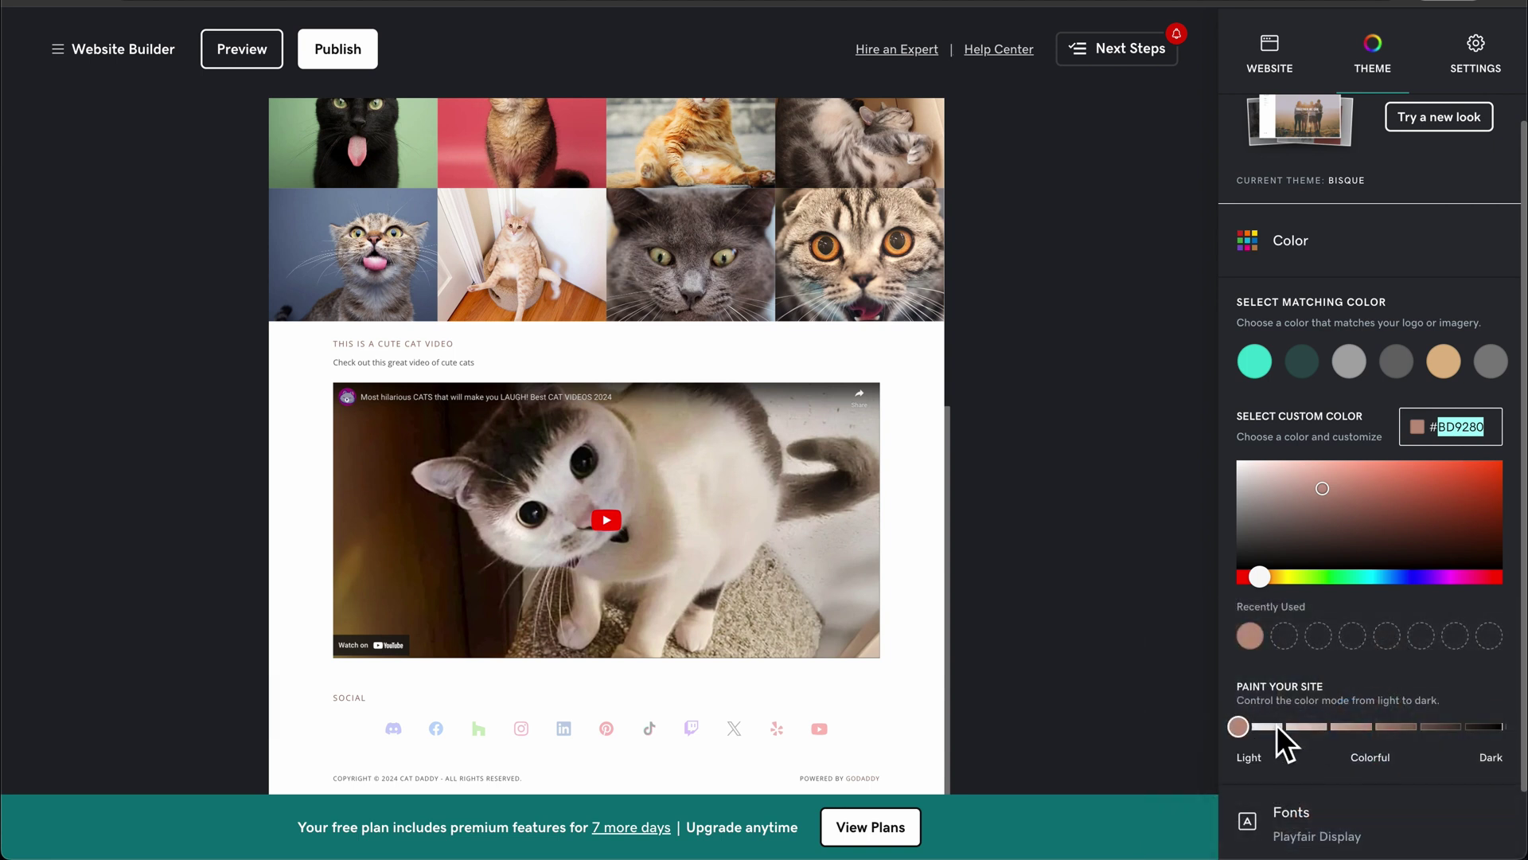
drag(1277, 726, 1349, 728)
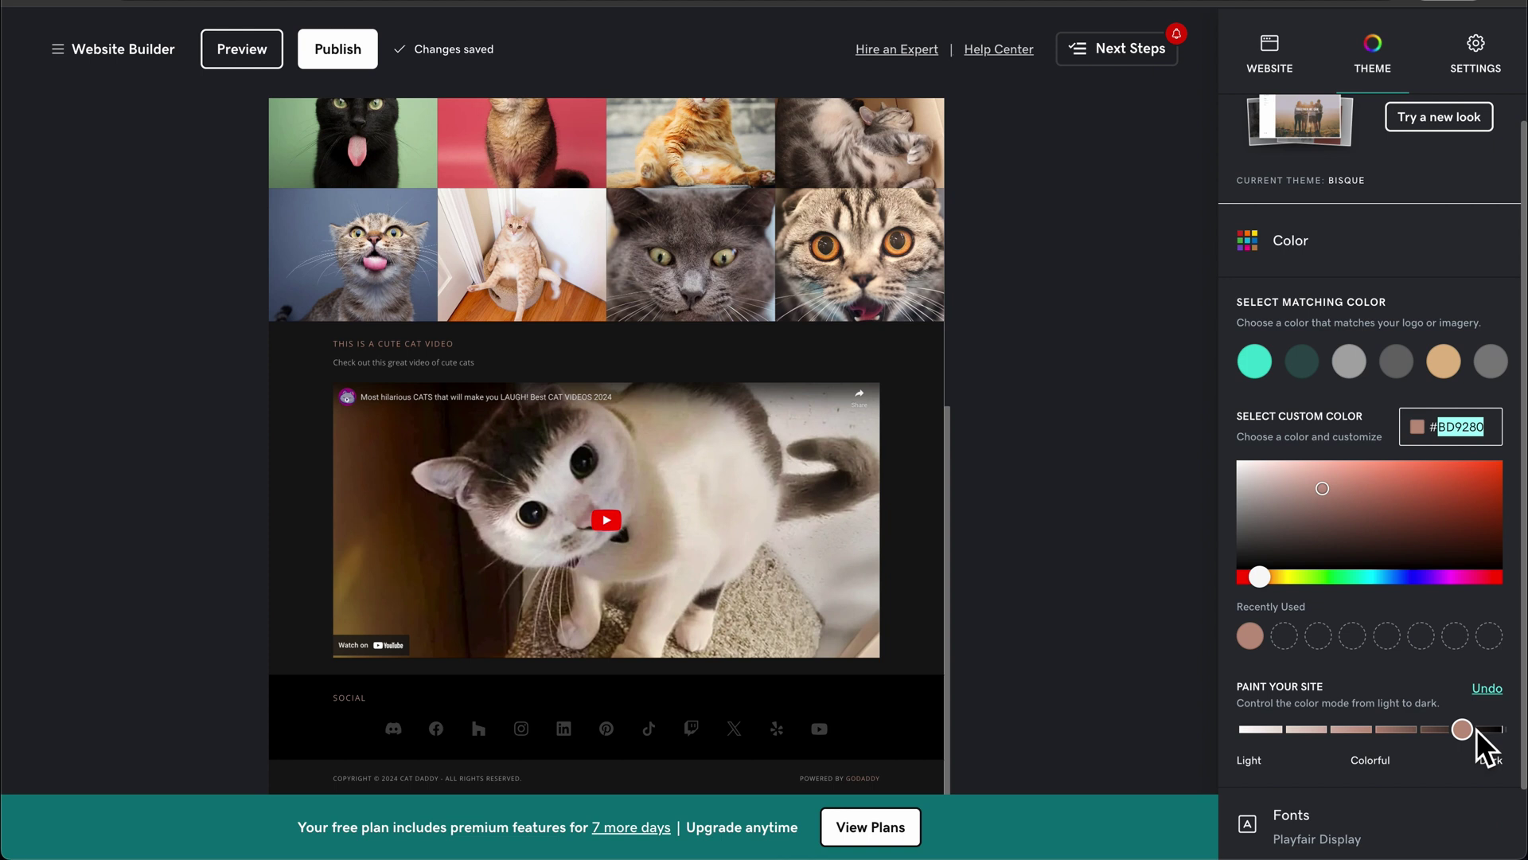
click(1279, 727)
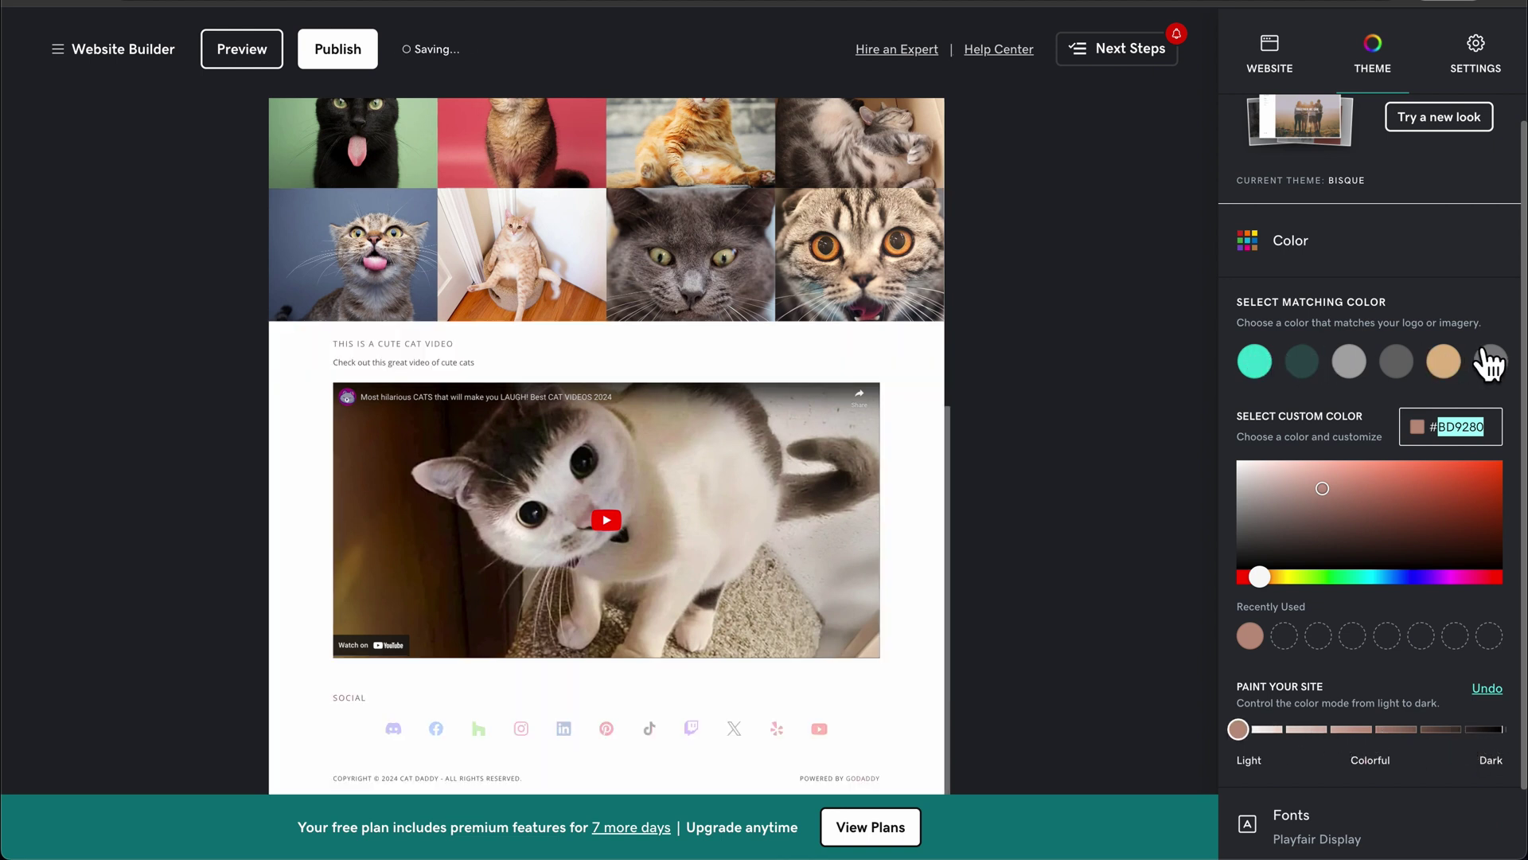
scroll(792, 409, up, 6)
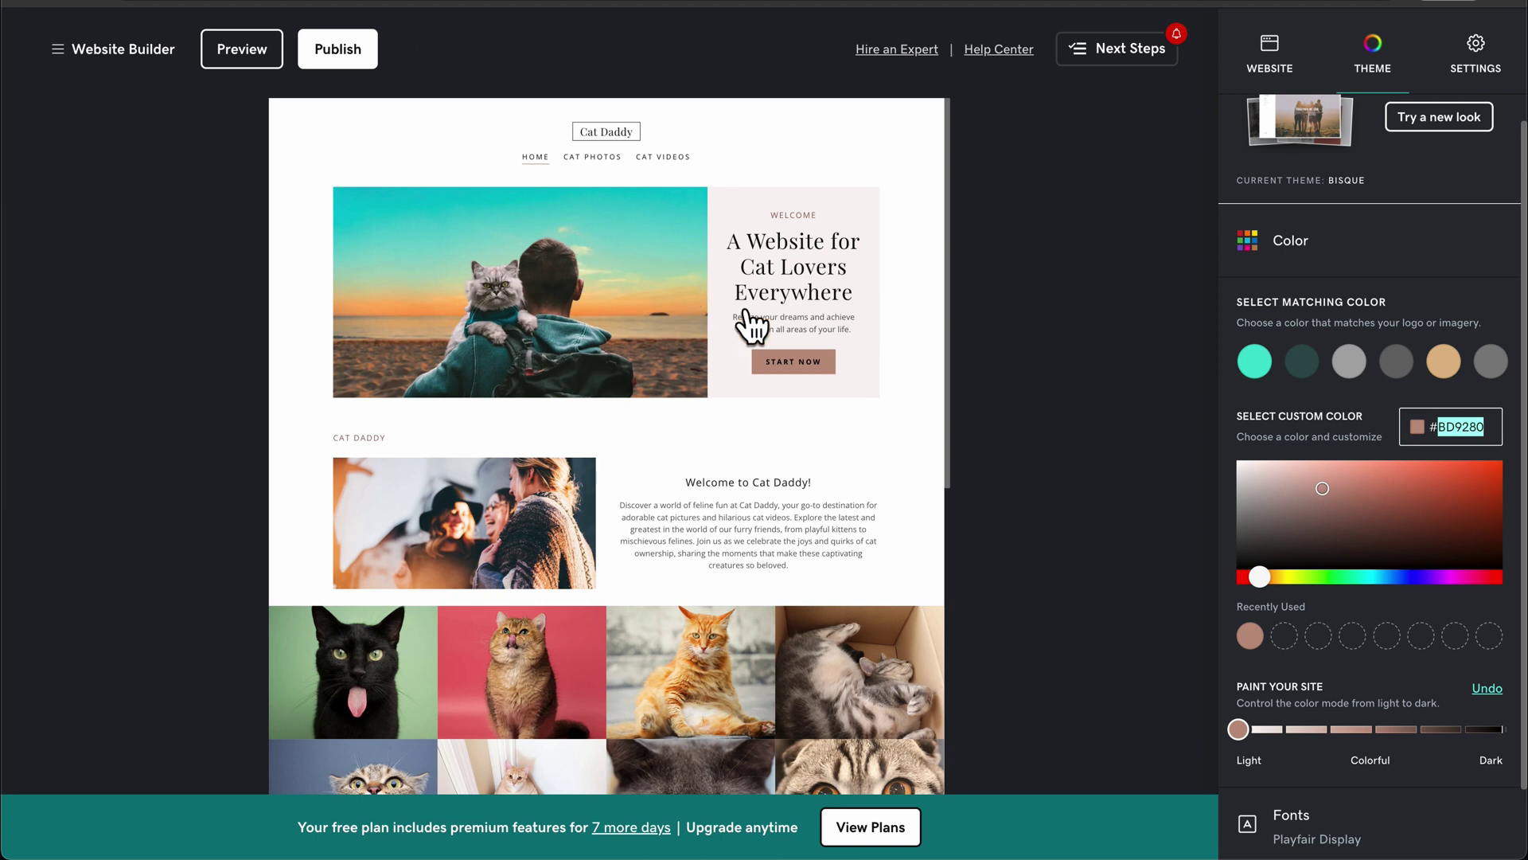
Step: Pick the custom deep purple #851BAB as the theme colour
click(1256, 364)
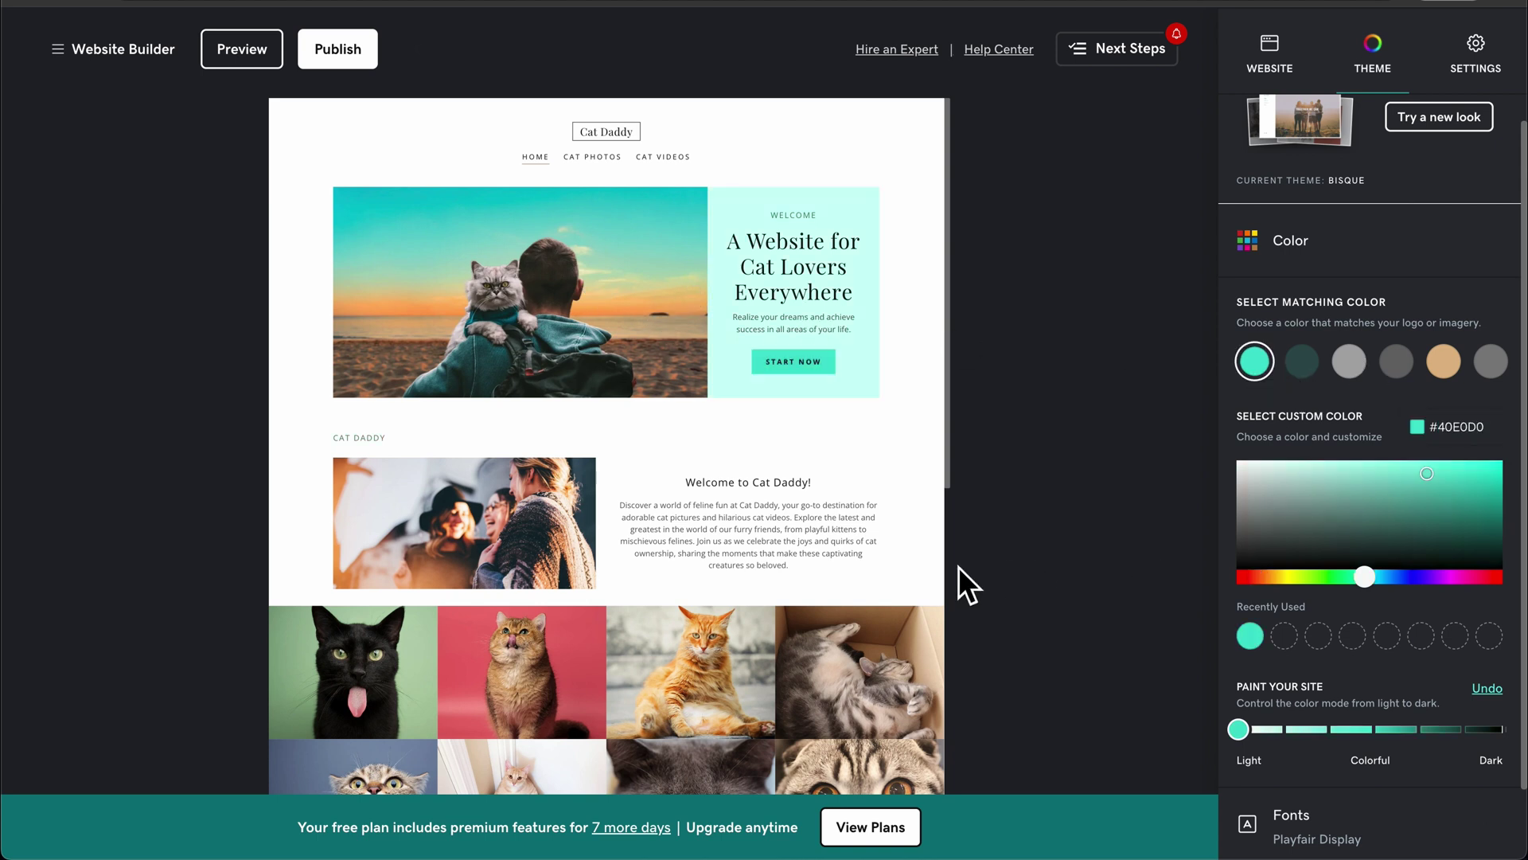
scroll(767, 580, down, 7)
drag(1364, 576, 1442, 579)
click(1460, 500)
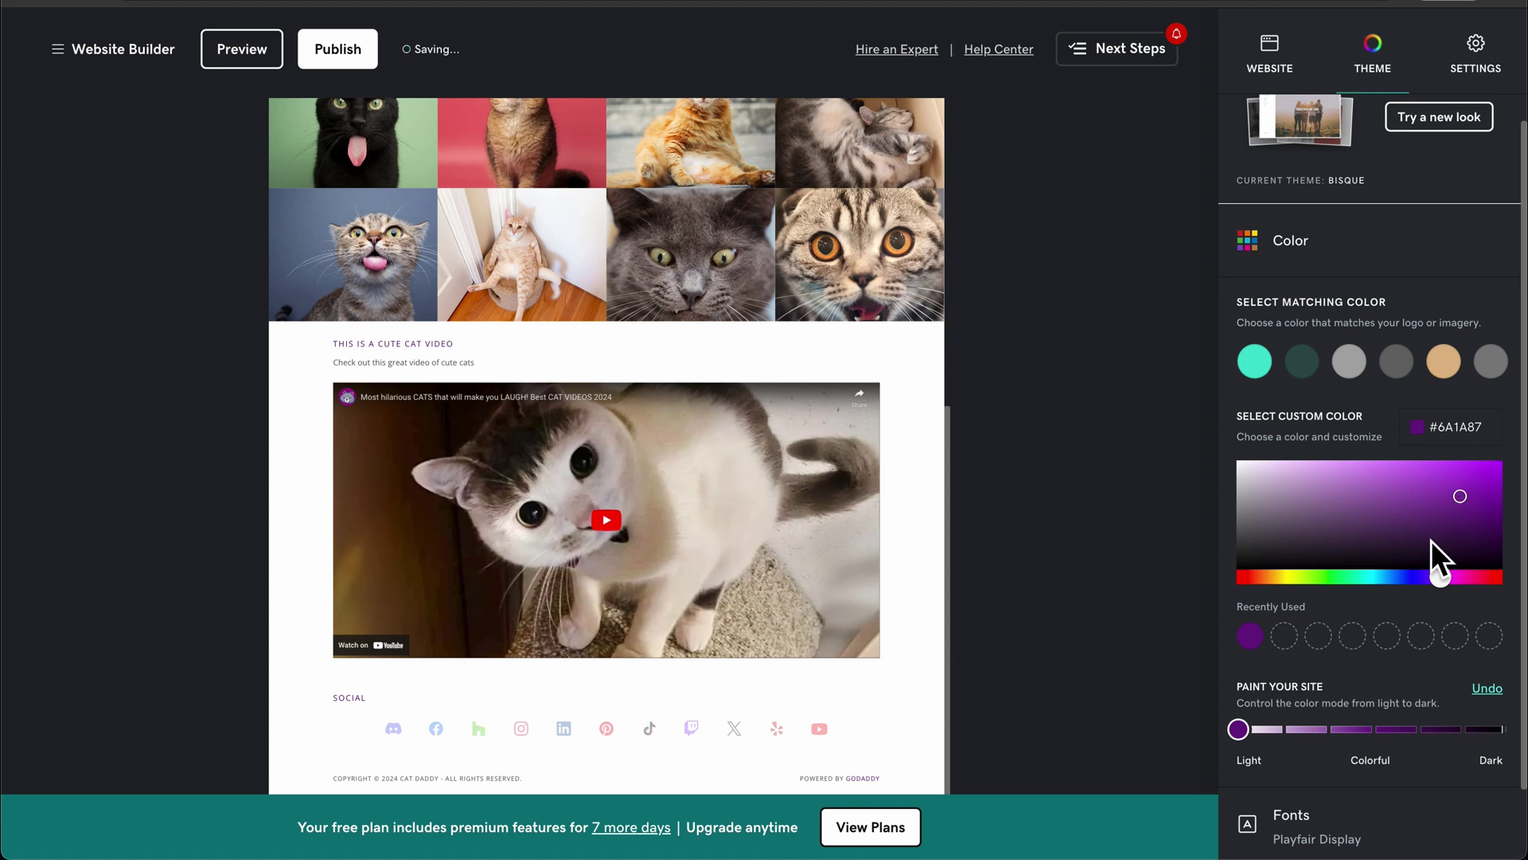
Step: Settle the Paint Your Site slider on the Colorful mode
click(1313, 728)
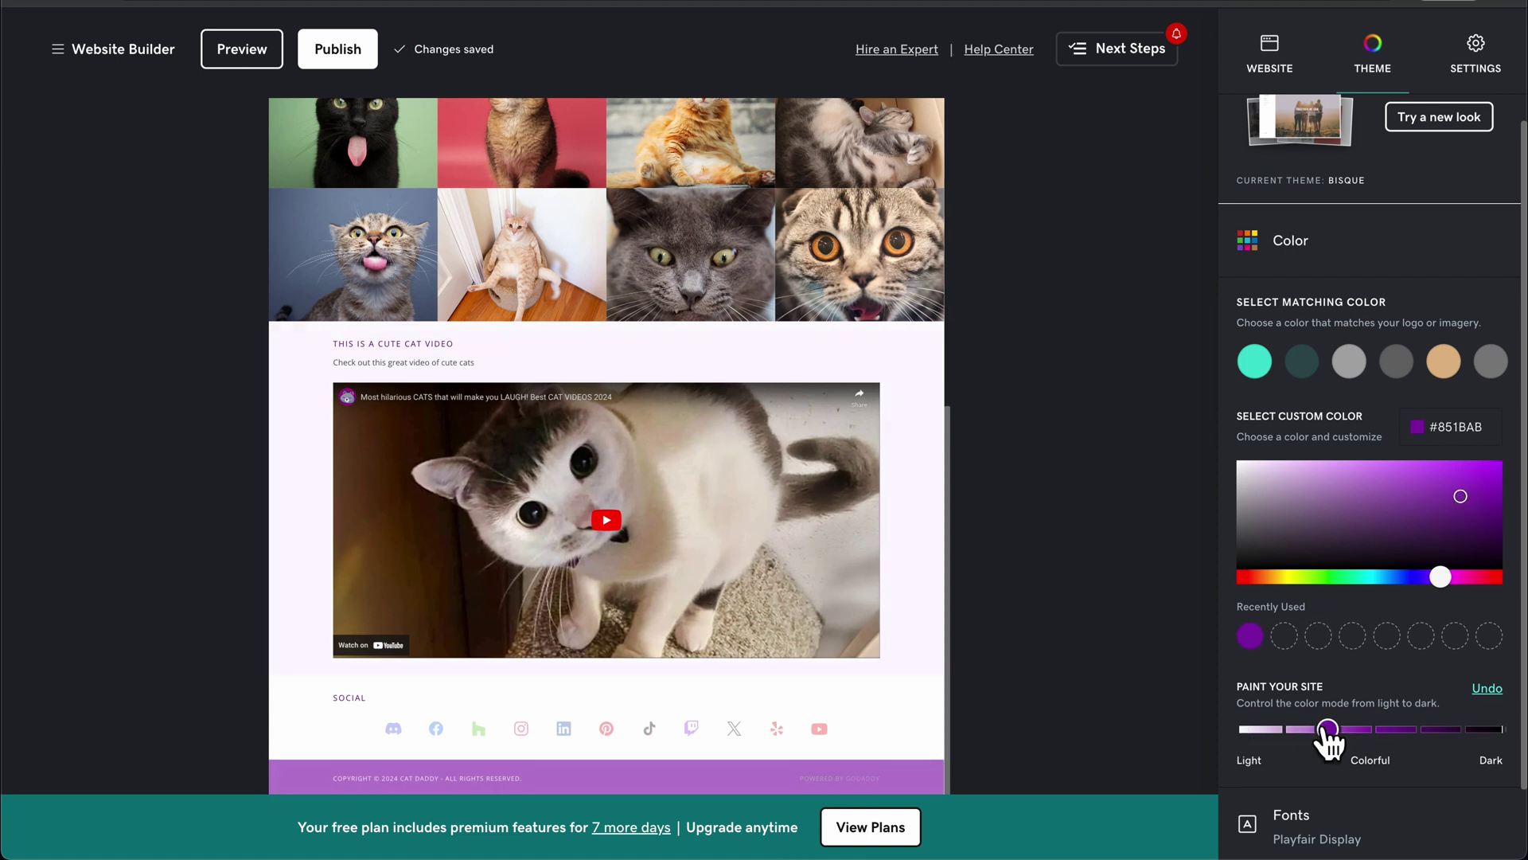
click(1374, 729)
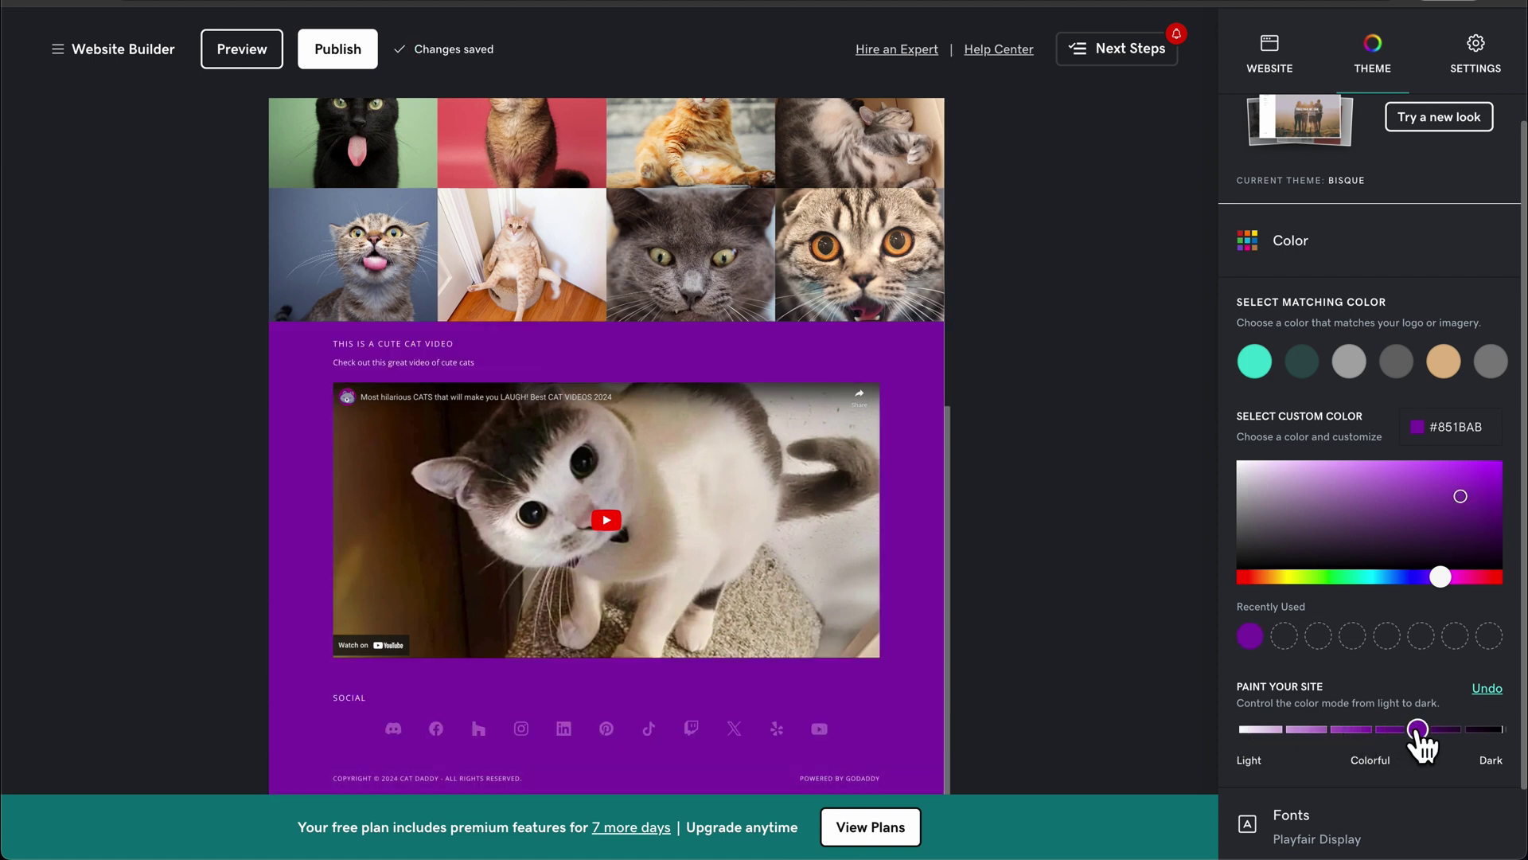
click(1460, 730)
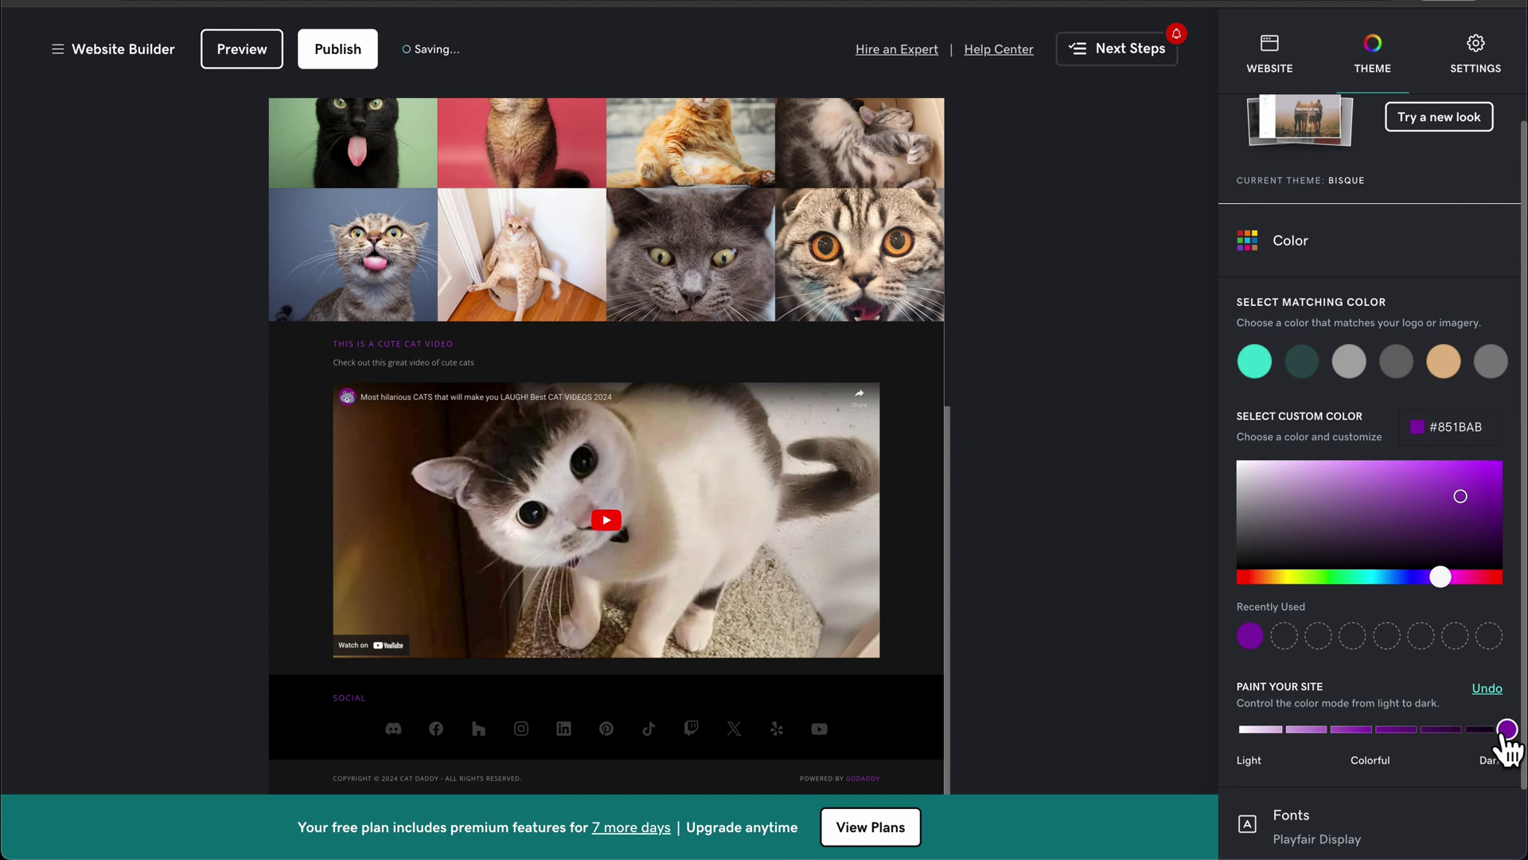
click(1462, 729)
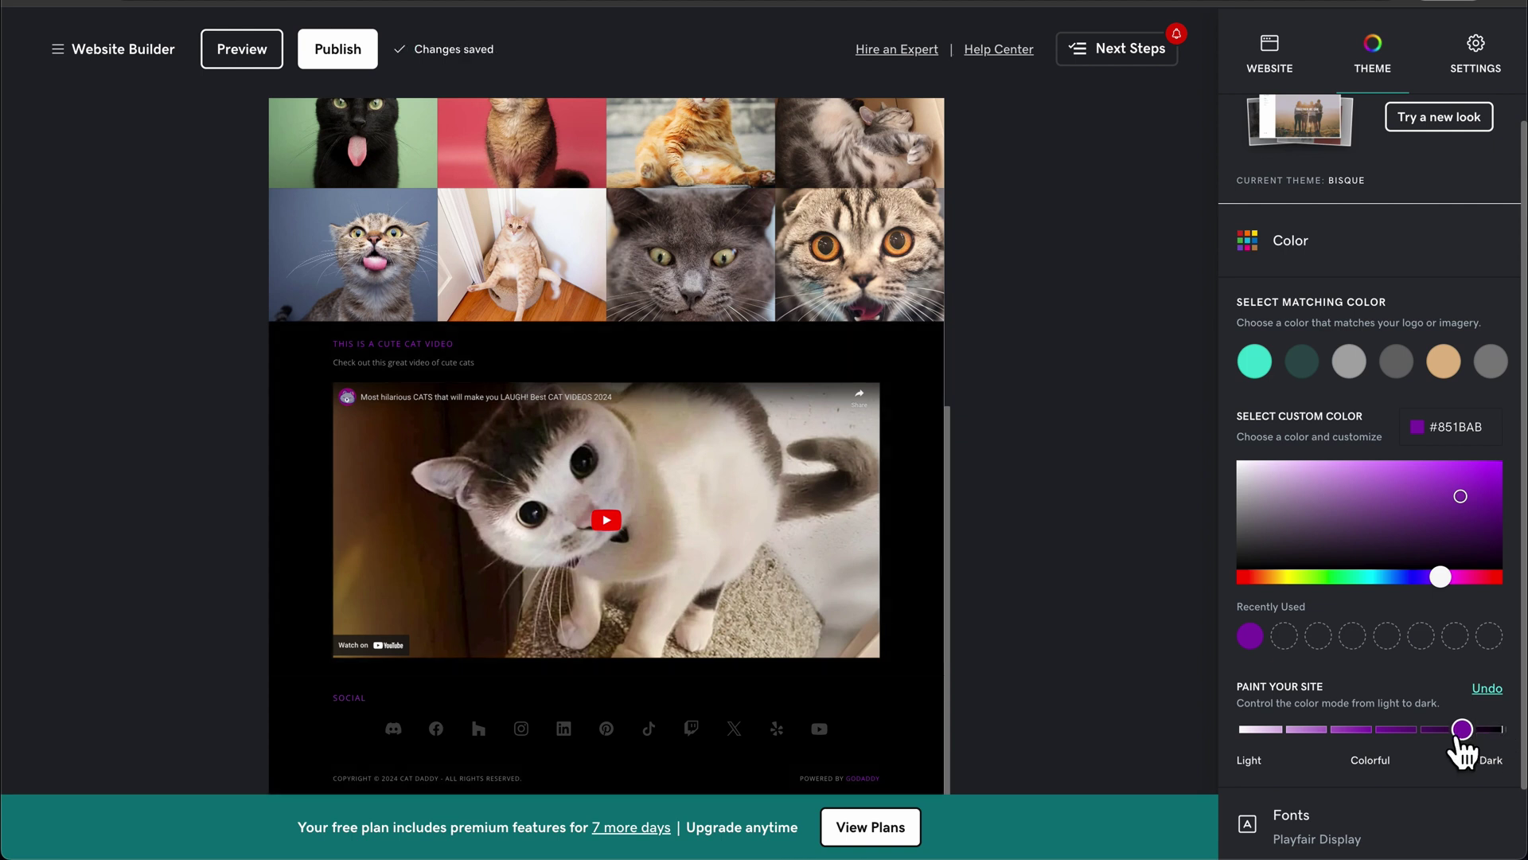
click(1375, 729)
click(1501, 729)
click(1285, 729)
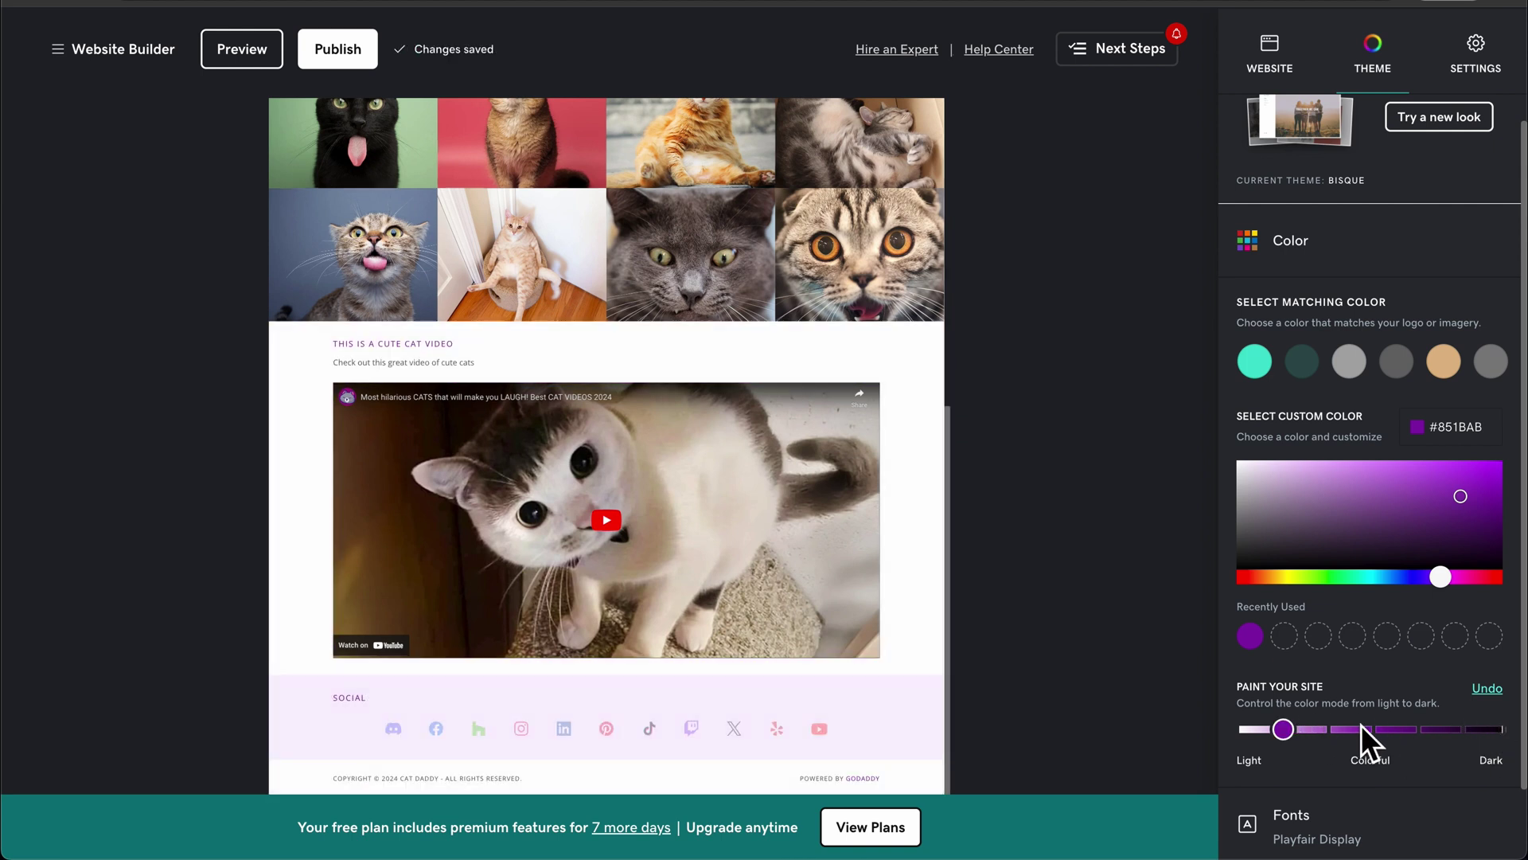
click(1363, 729)
scroll(1369, 717, down, 1)
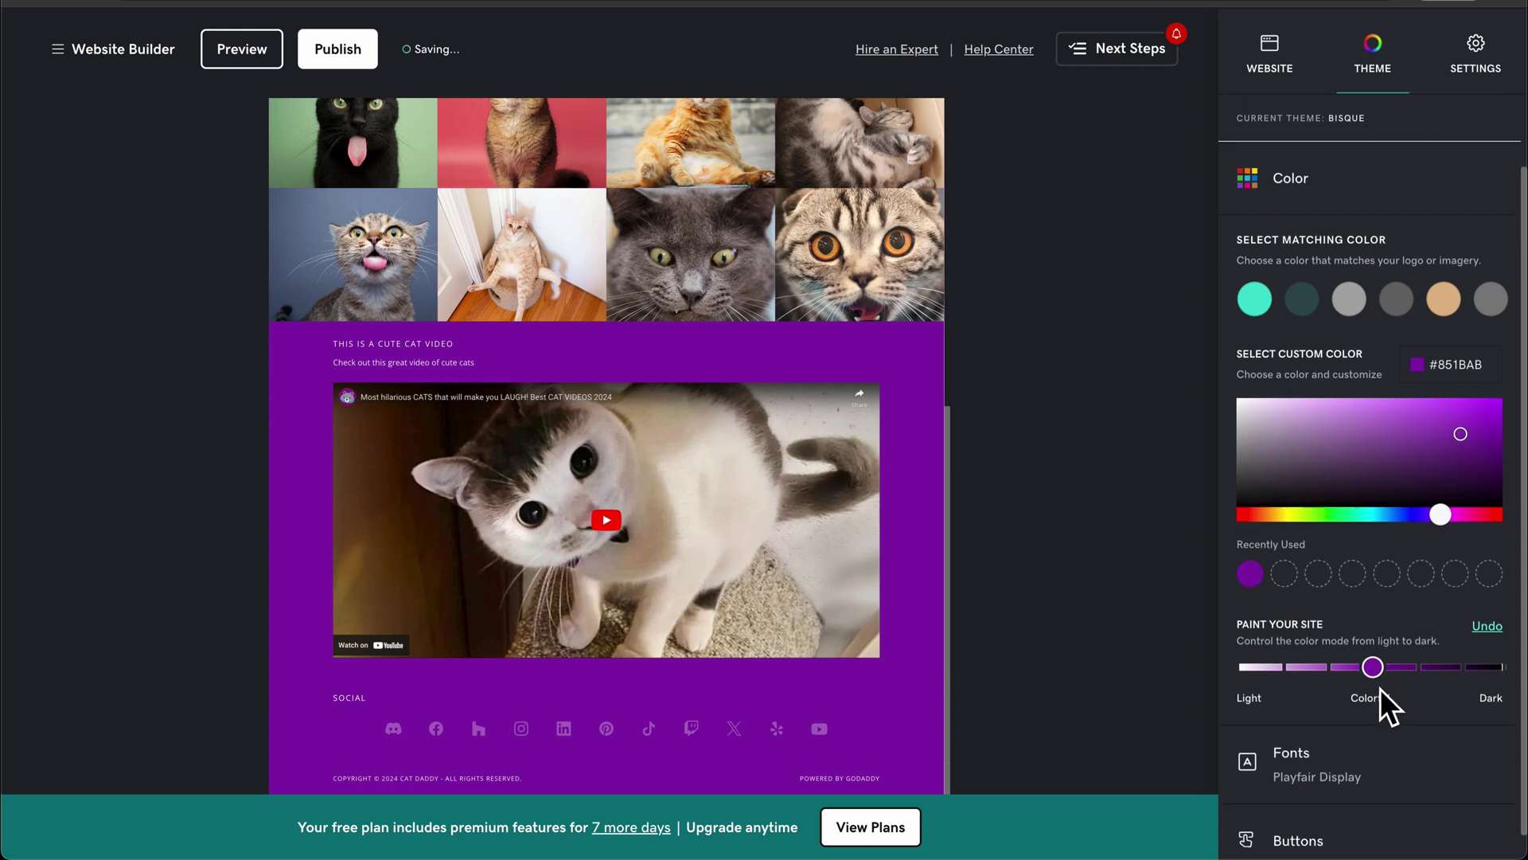
Step: In Theme Fonts, choose ARCHIVO BLACK as Primary Font and Cabin as Secondary Font
click(1362, 756)
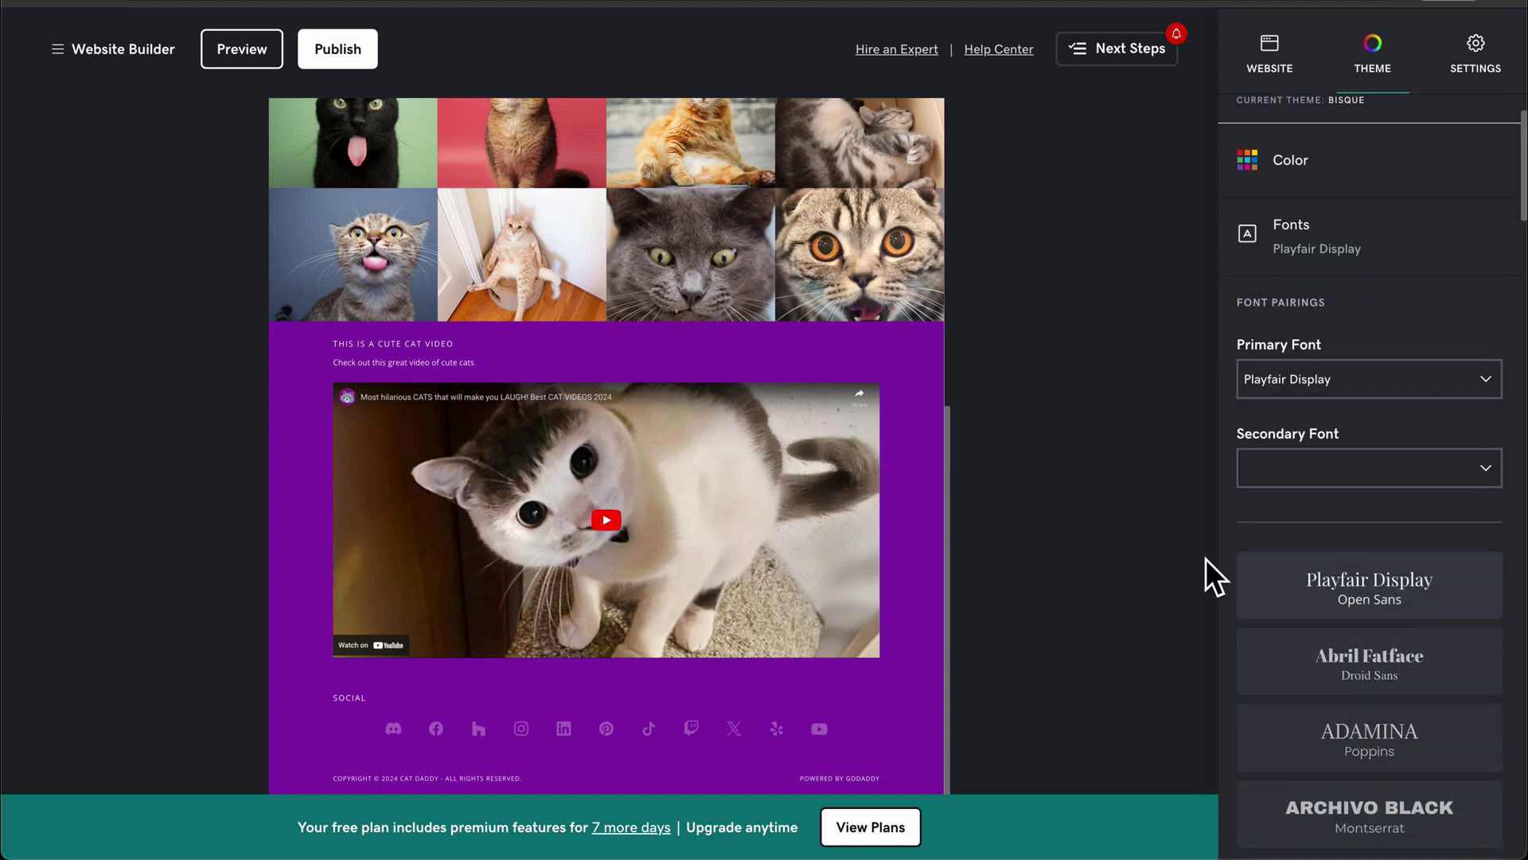
scroll(907, 580, up, 10)
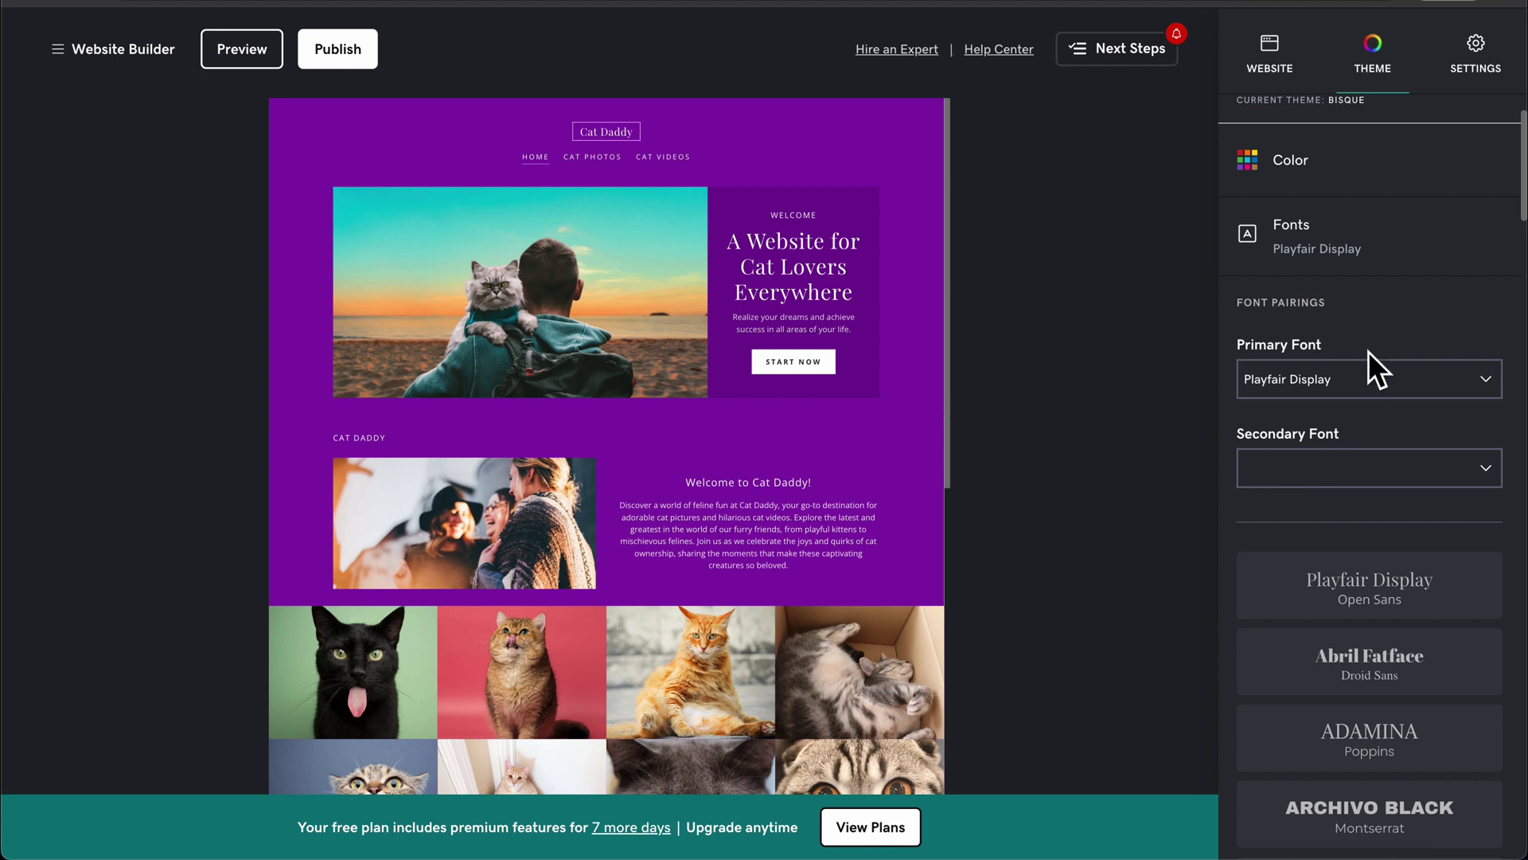
click(1385, 394)
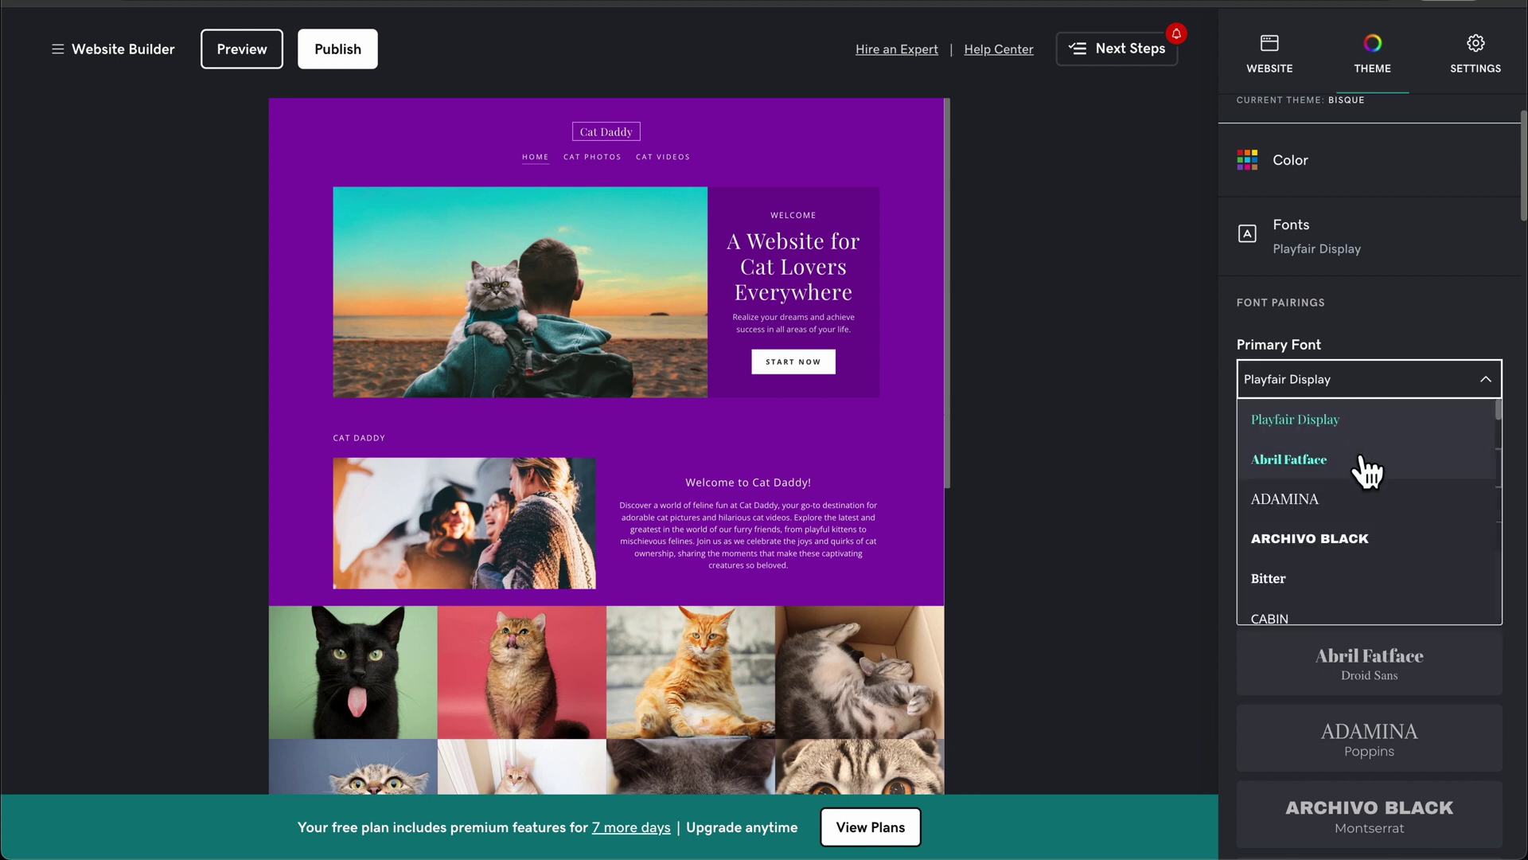
click(1386, 540)
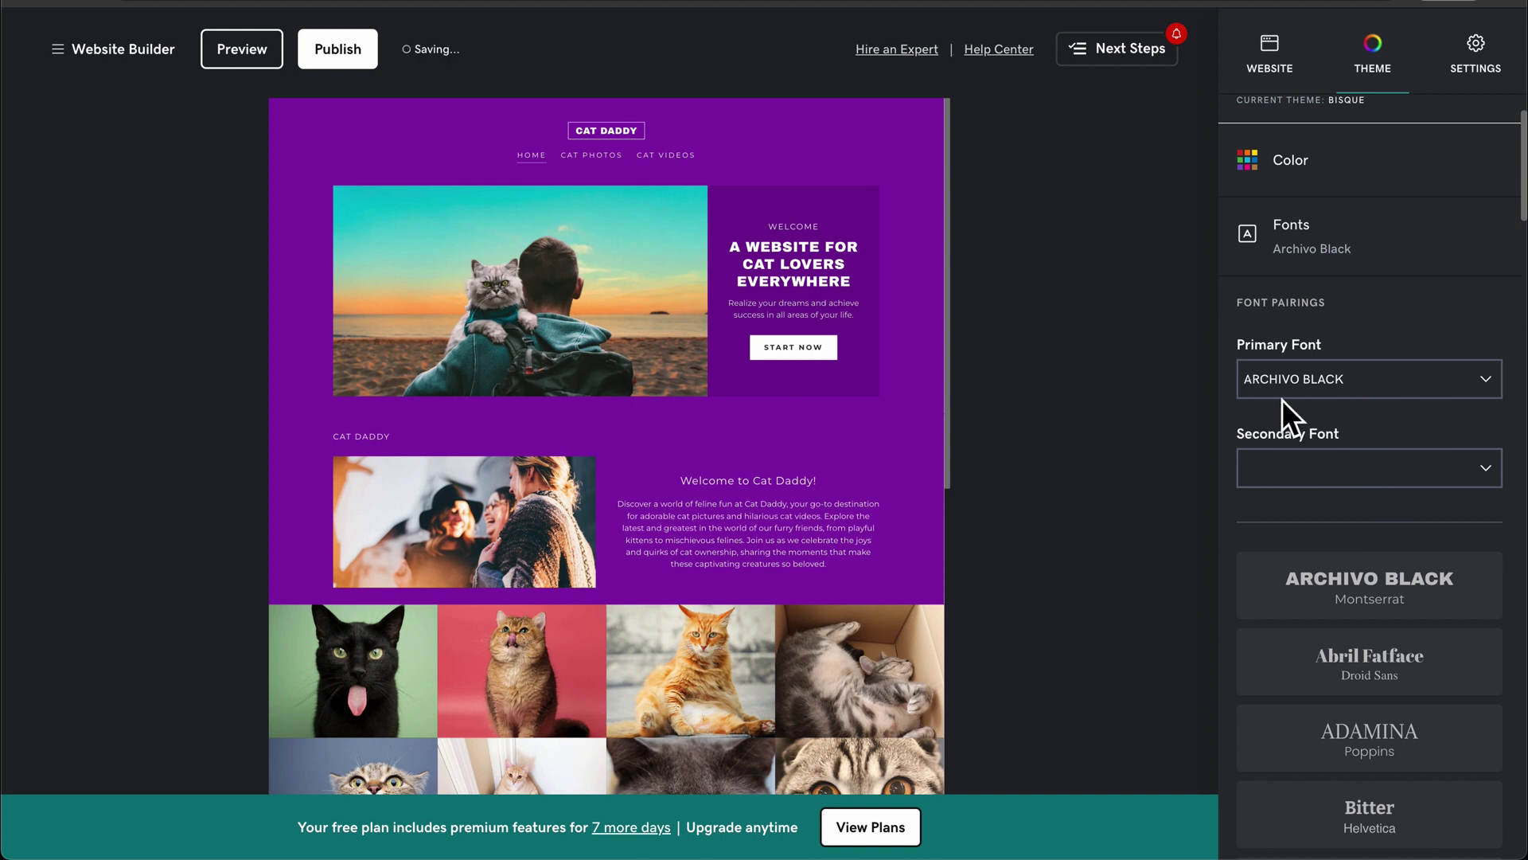
click(1340, 478)
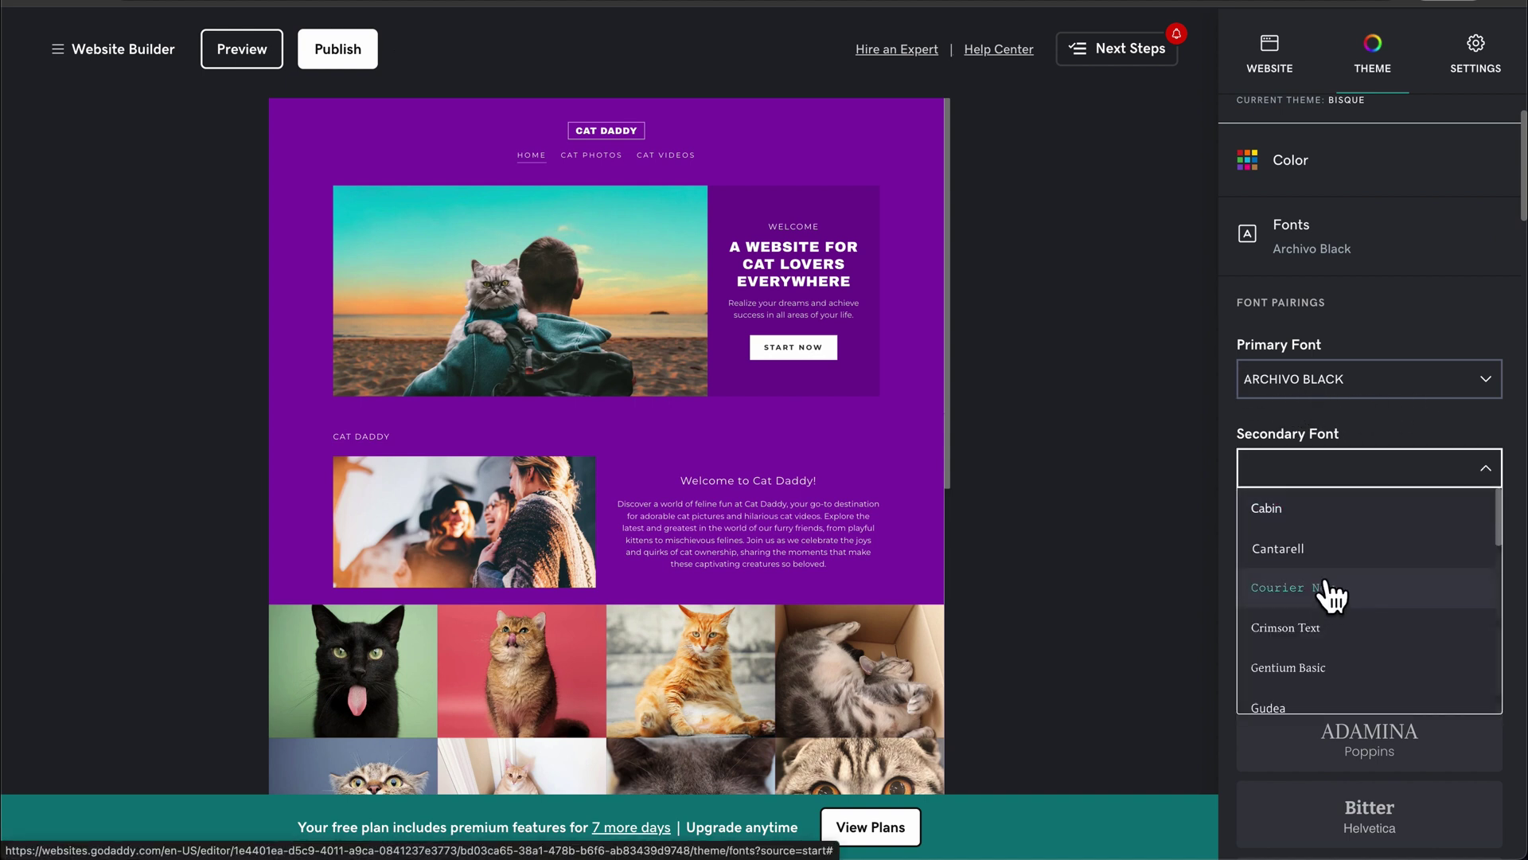
click(1342, 525)
scroll(1331, 510, down, 12)
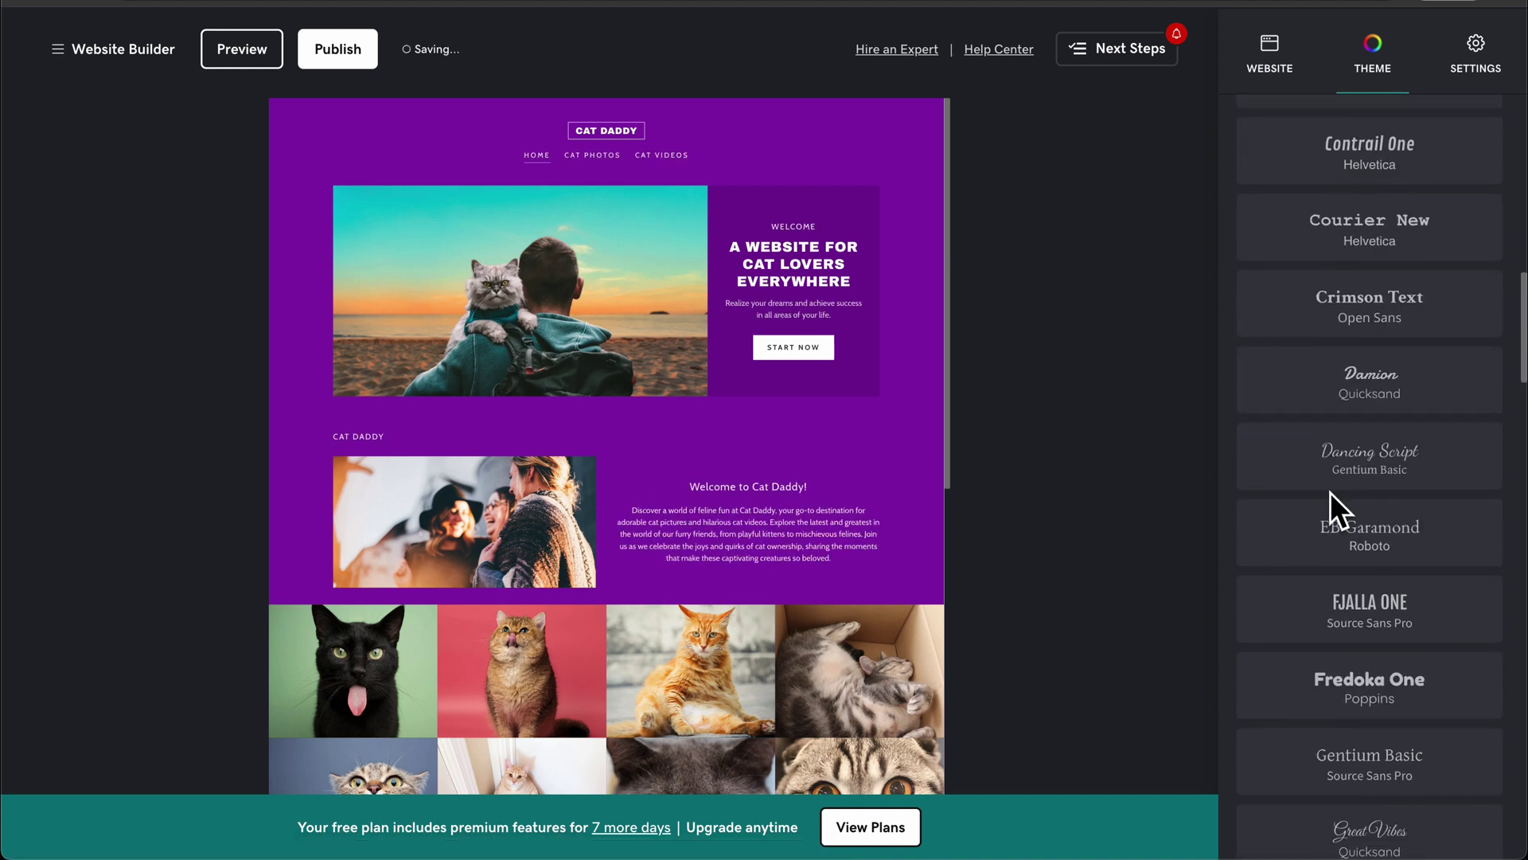
scroll(1331, 502, up, 15)
Step: Apply the fifth, rounded pill style to the primary buttons and save
click(1331, 333)
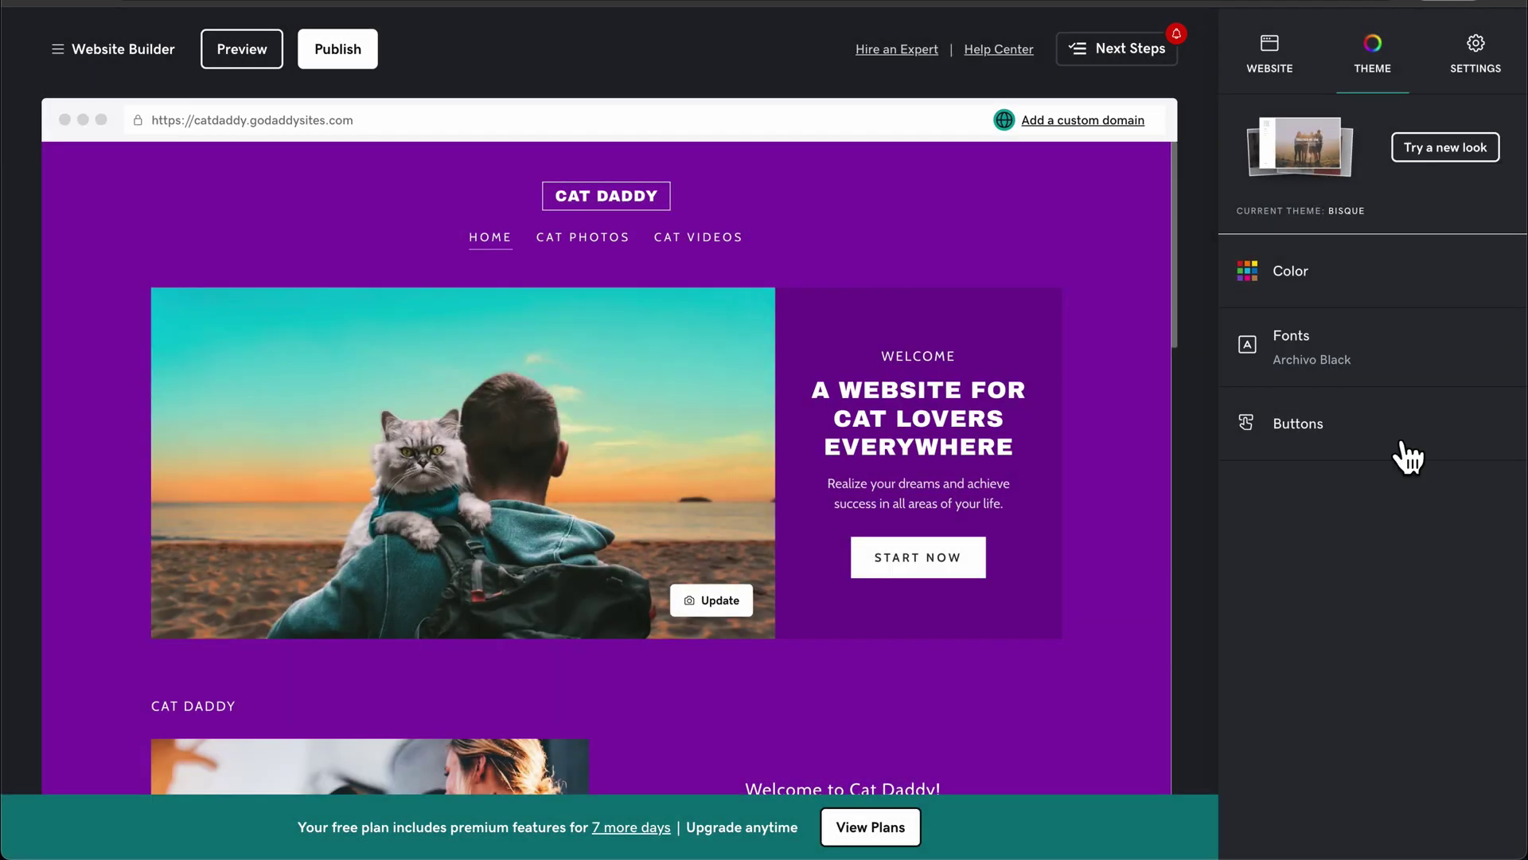
click(1406, 454)
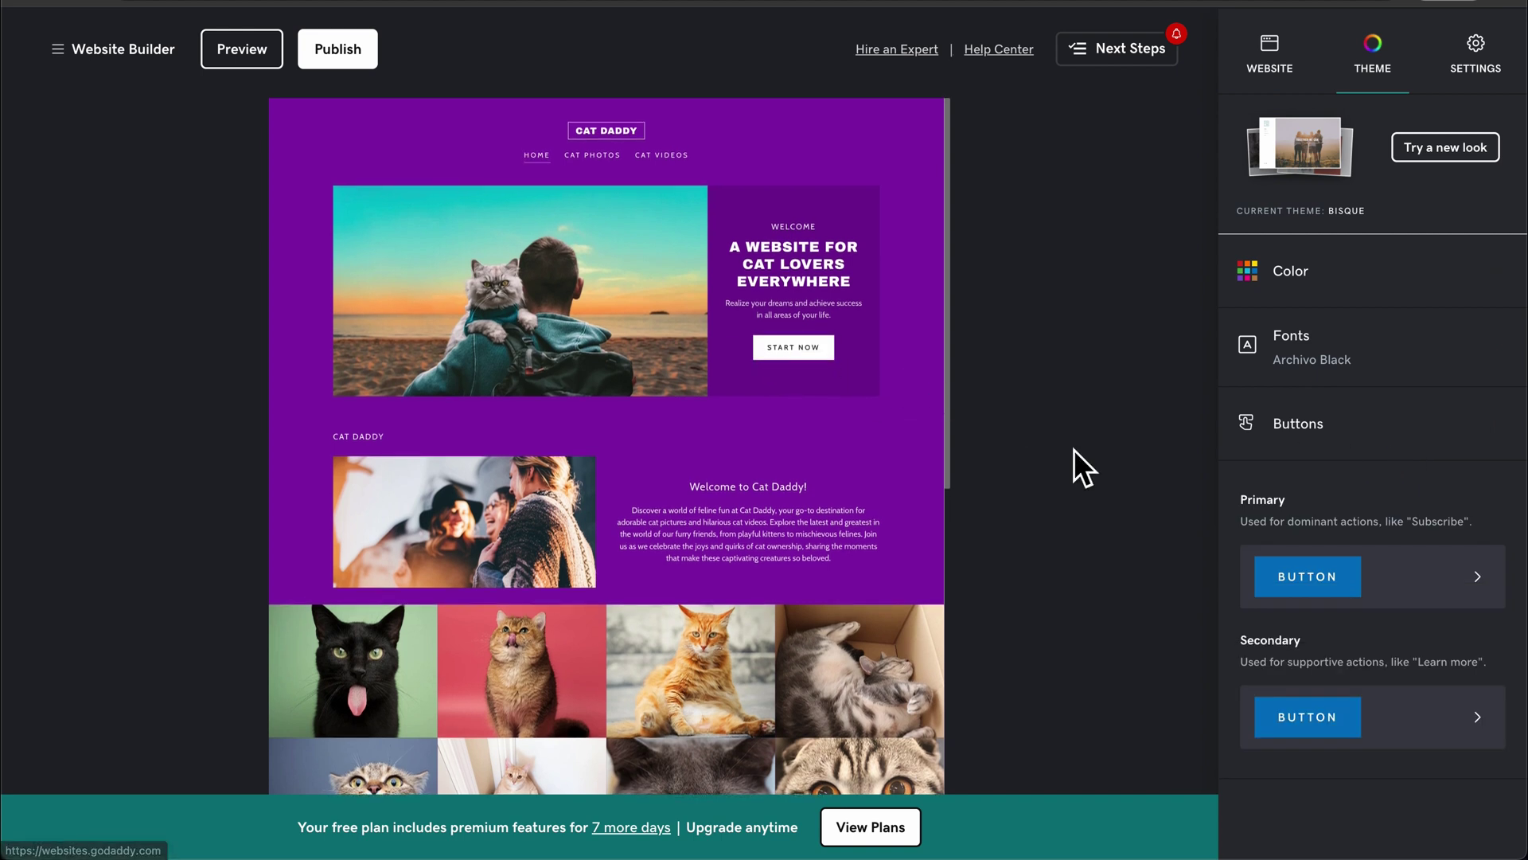
click(1471, 599)
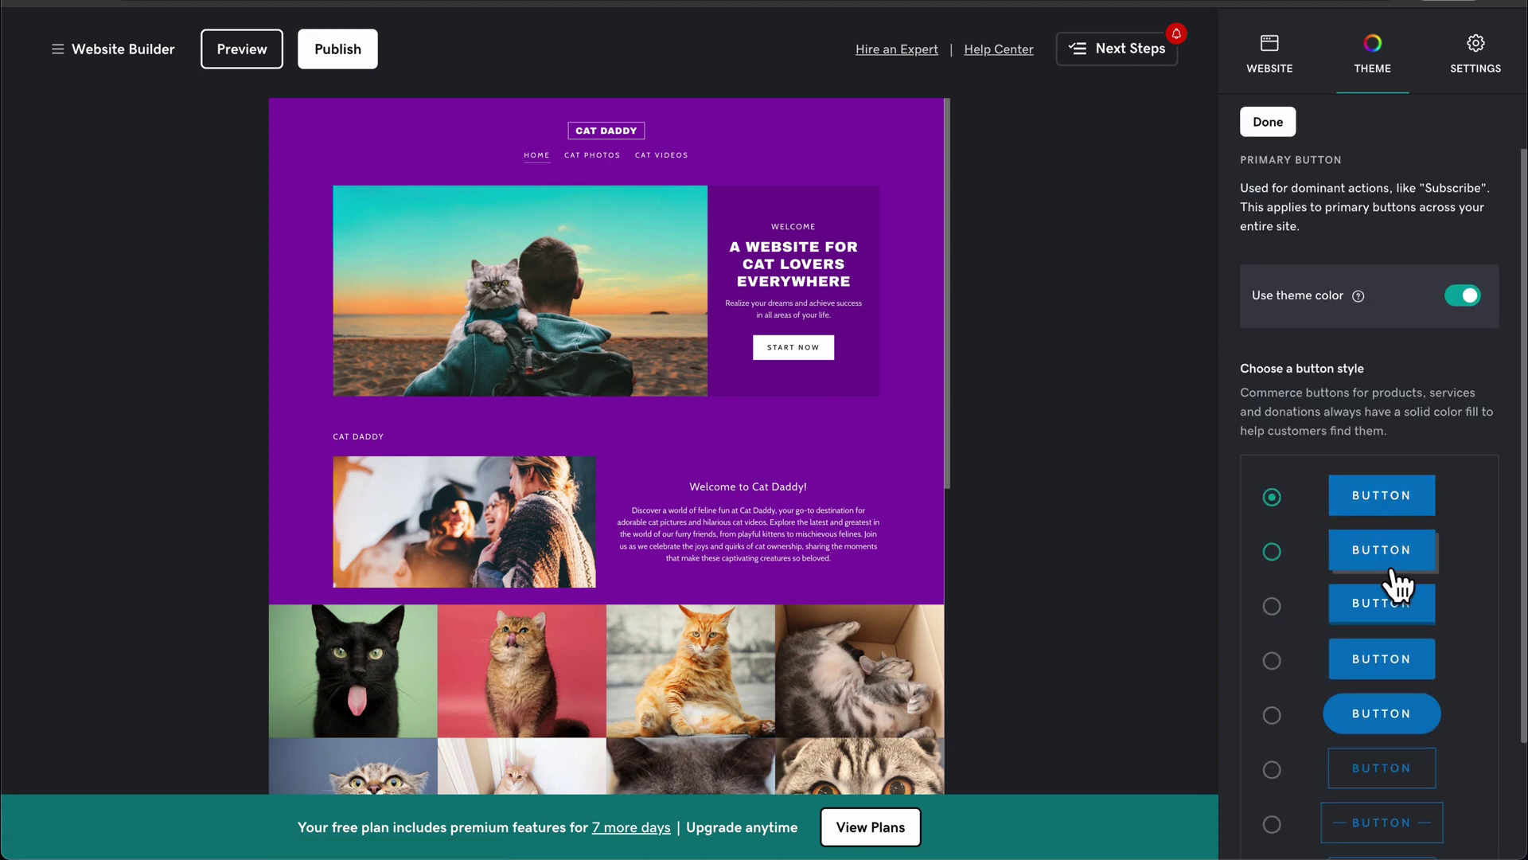
scroll(1381, 691, down, 2)
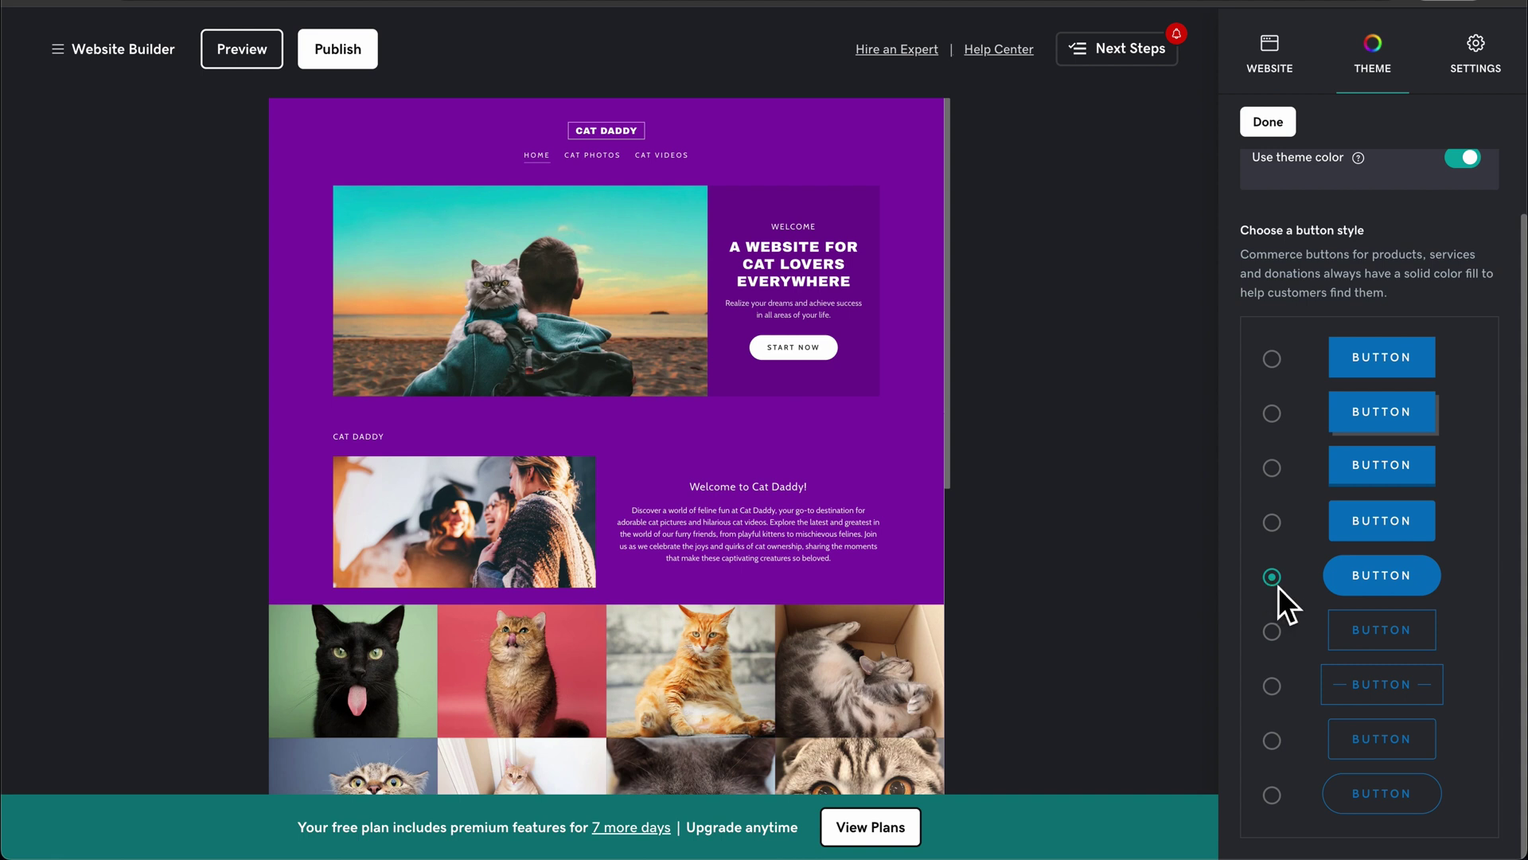
scroll(1306, 557, up, 2)
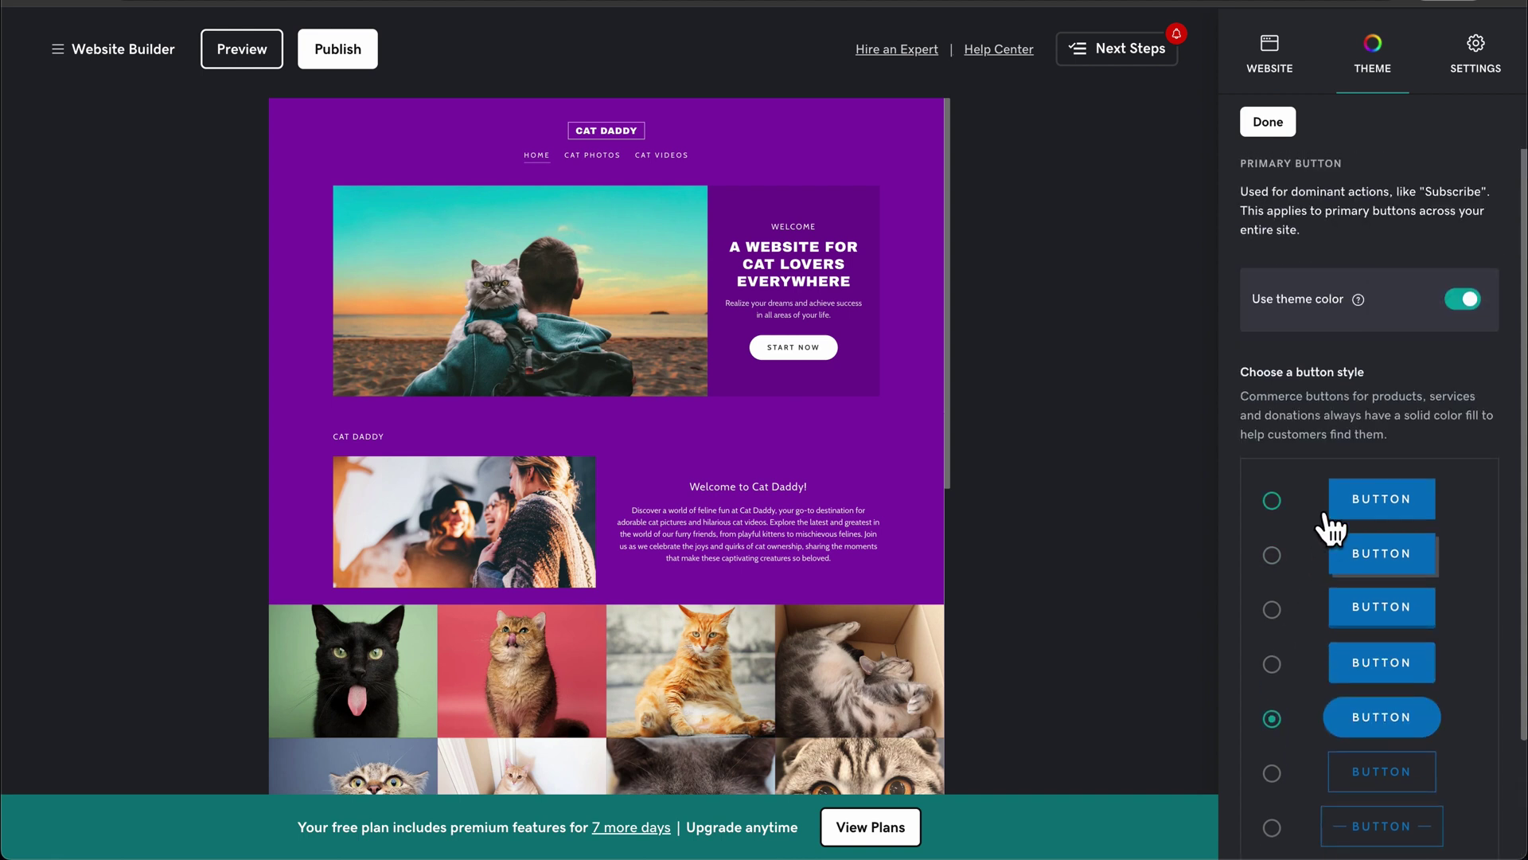
click(1272, 126)
scroll(733, 608, down, 6)
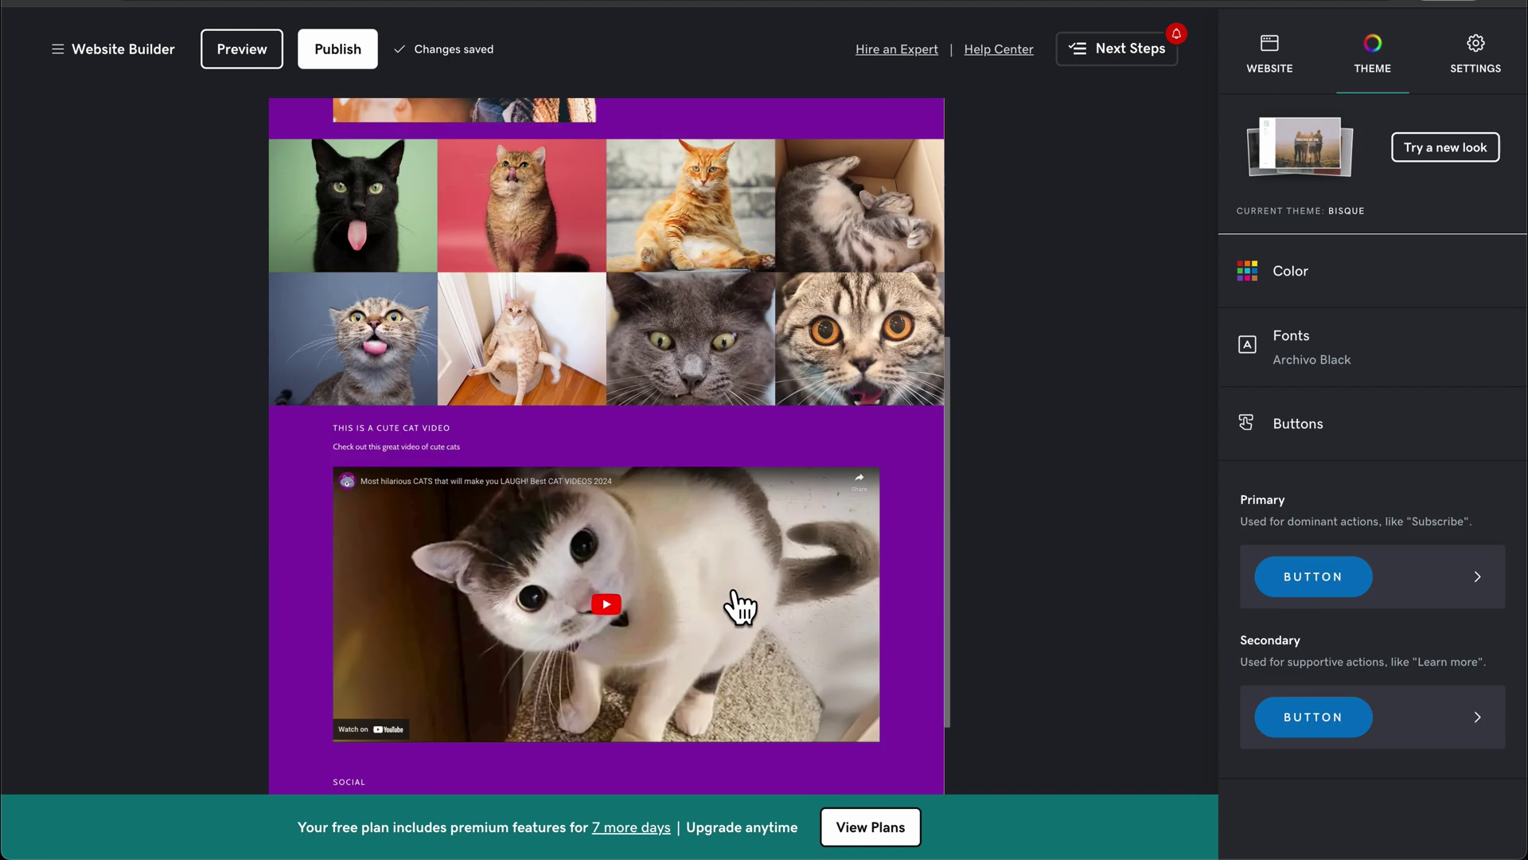
scroll(737, 612, up, 1)
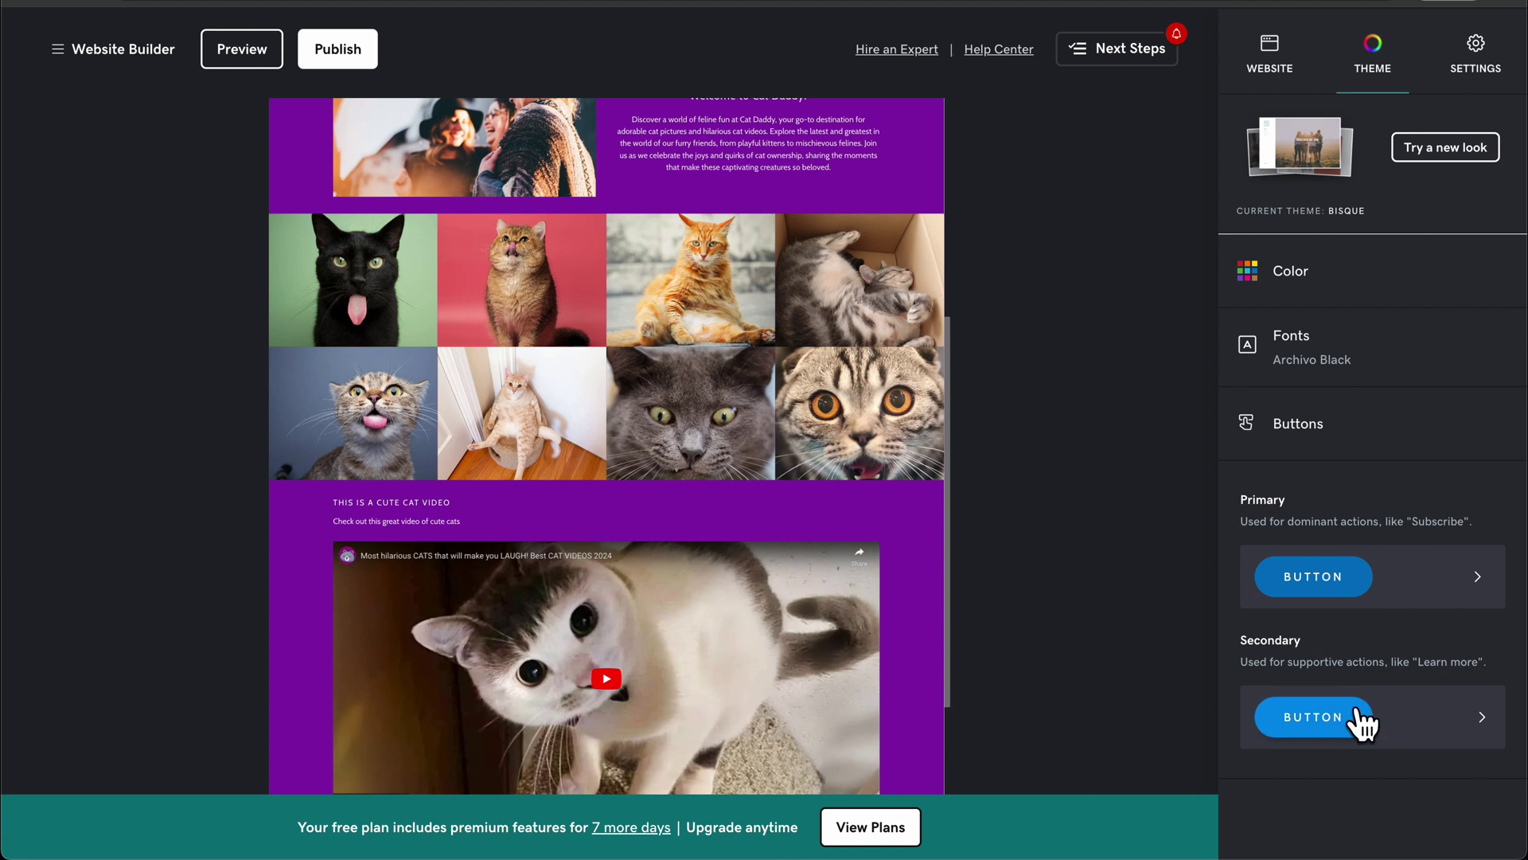
click(1342, 442)
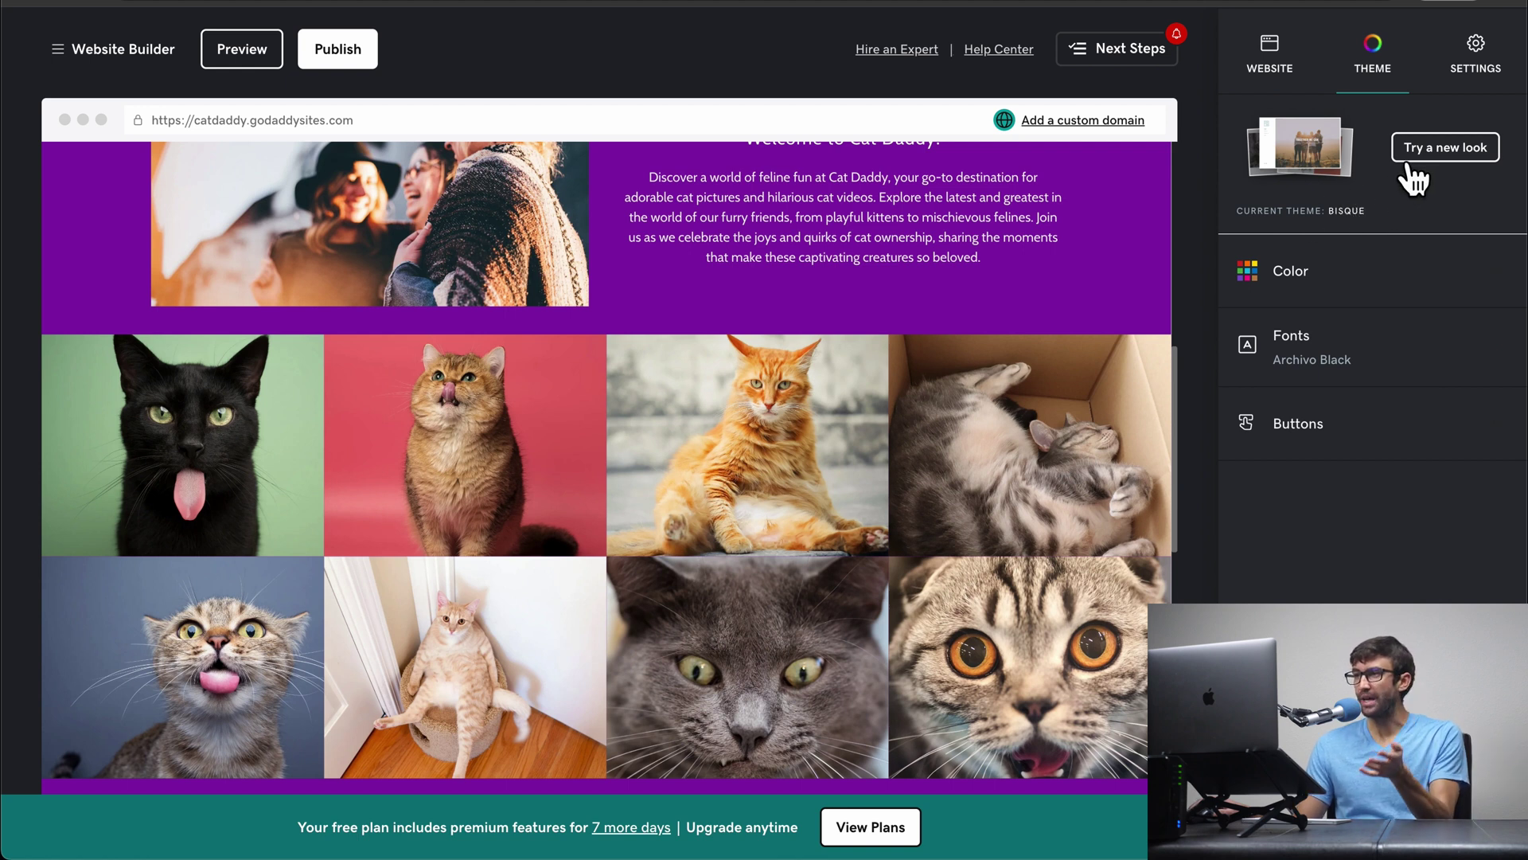
Step: Under Try a new look, select the Spaces theme card in place of Bisque
click(1430, 162)
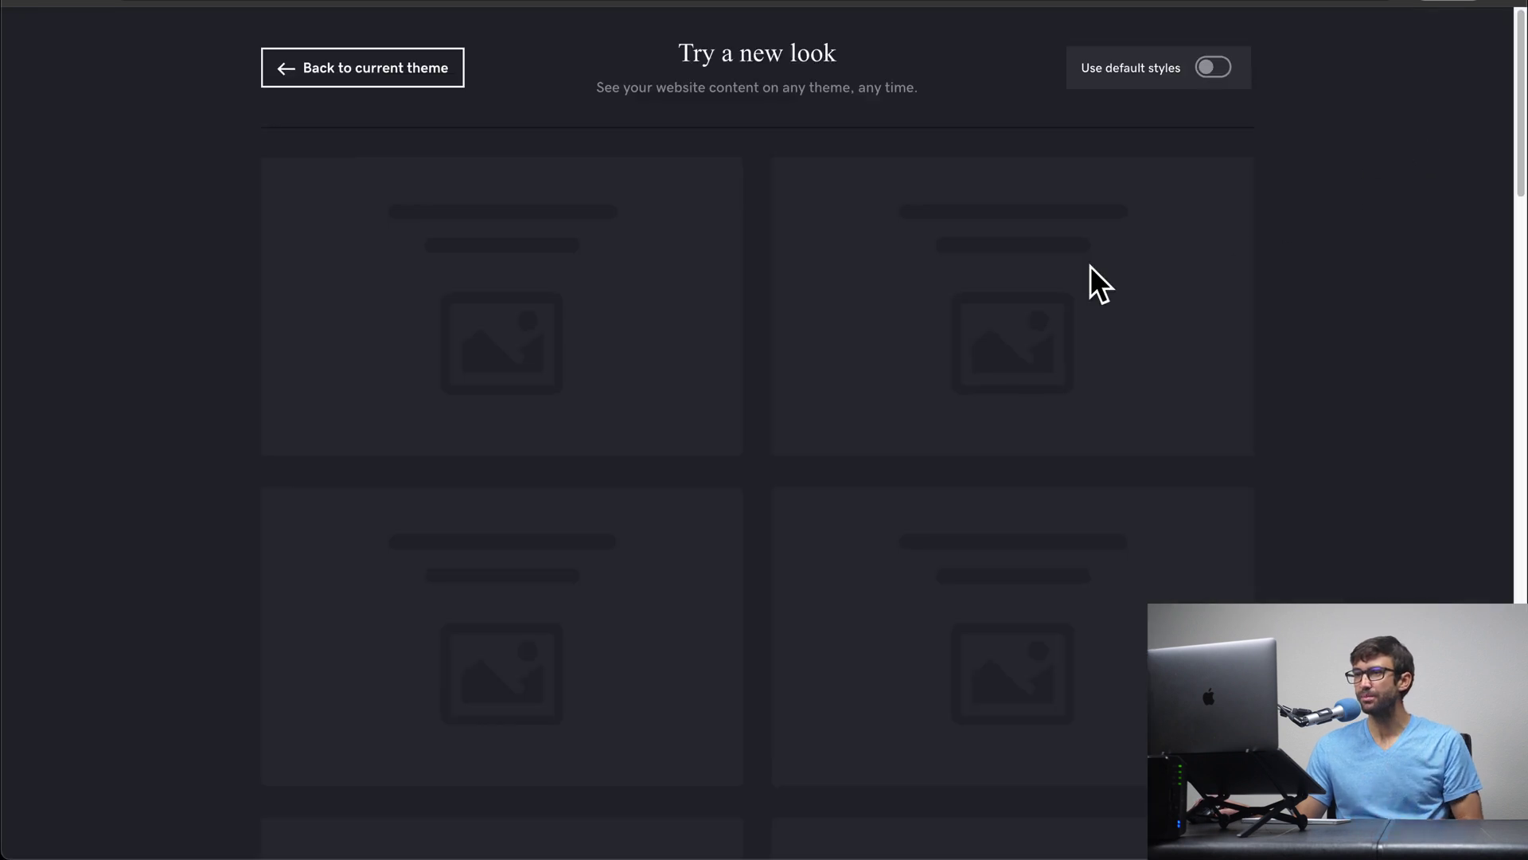
scroll(1027, 319, down, 7)
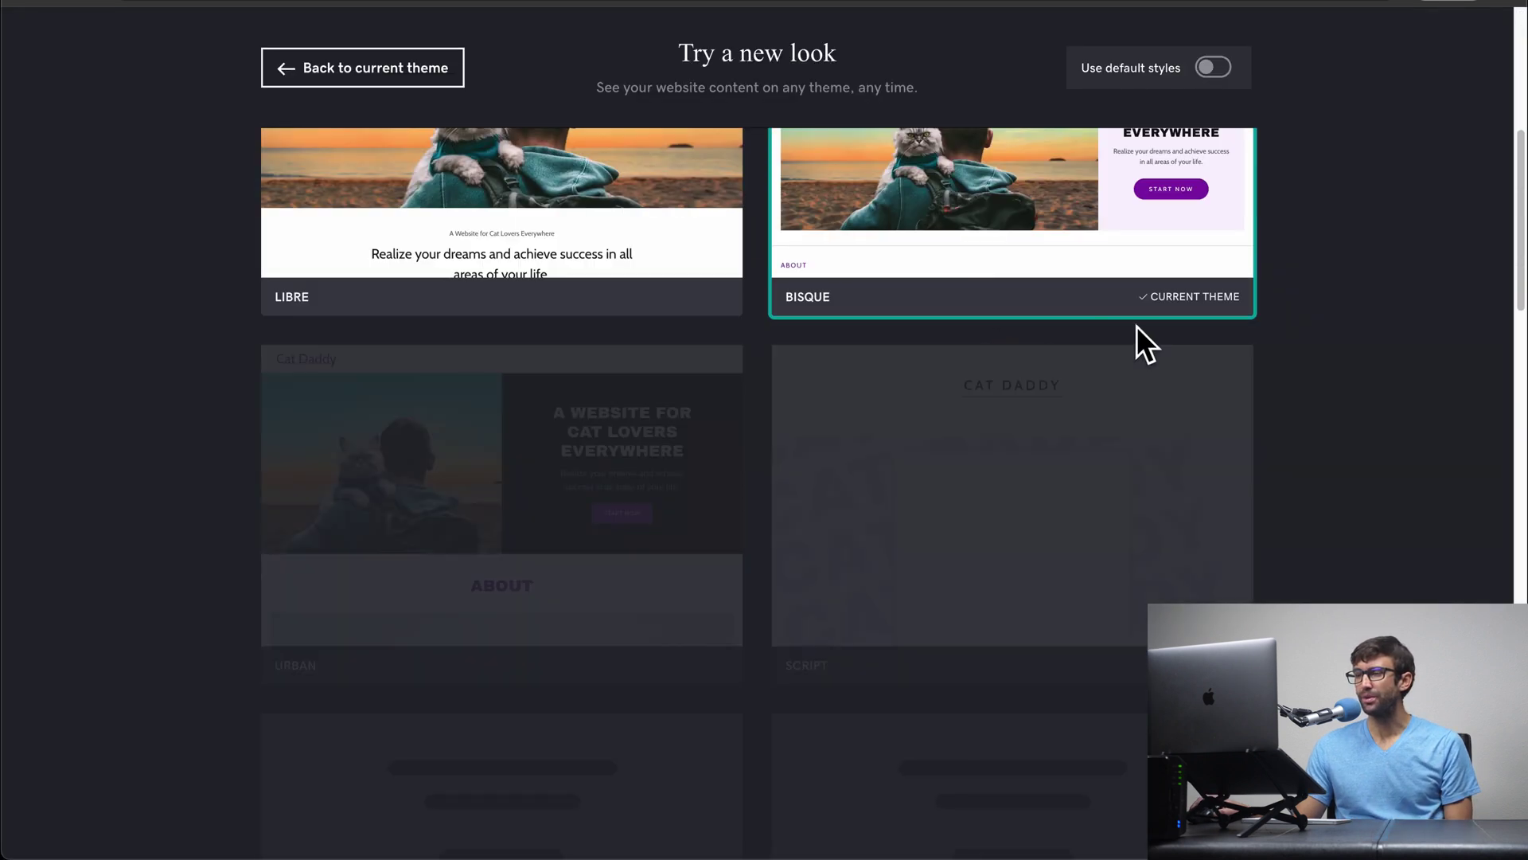
scroll(1024, 409, down, 4)
scroll(1058, 433, up, 10)
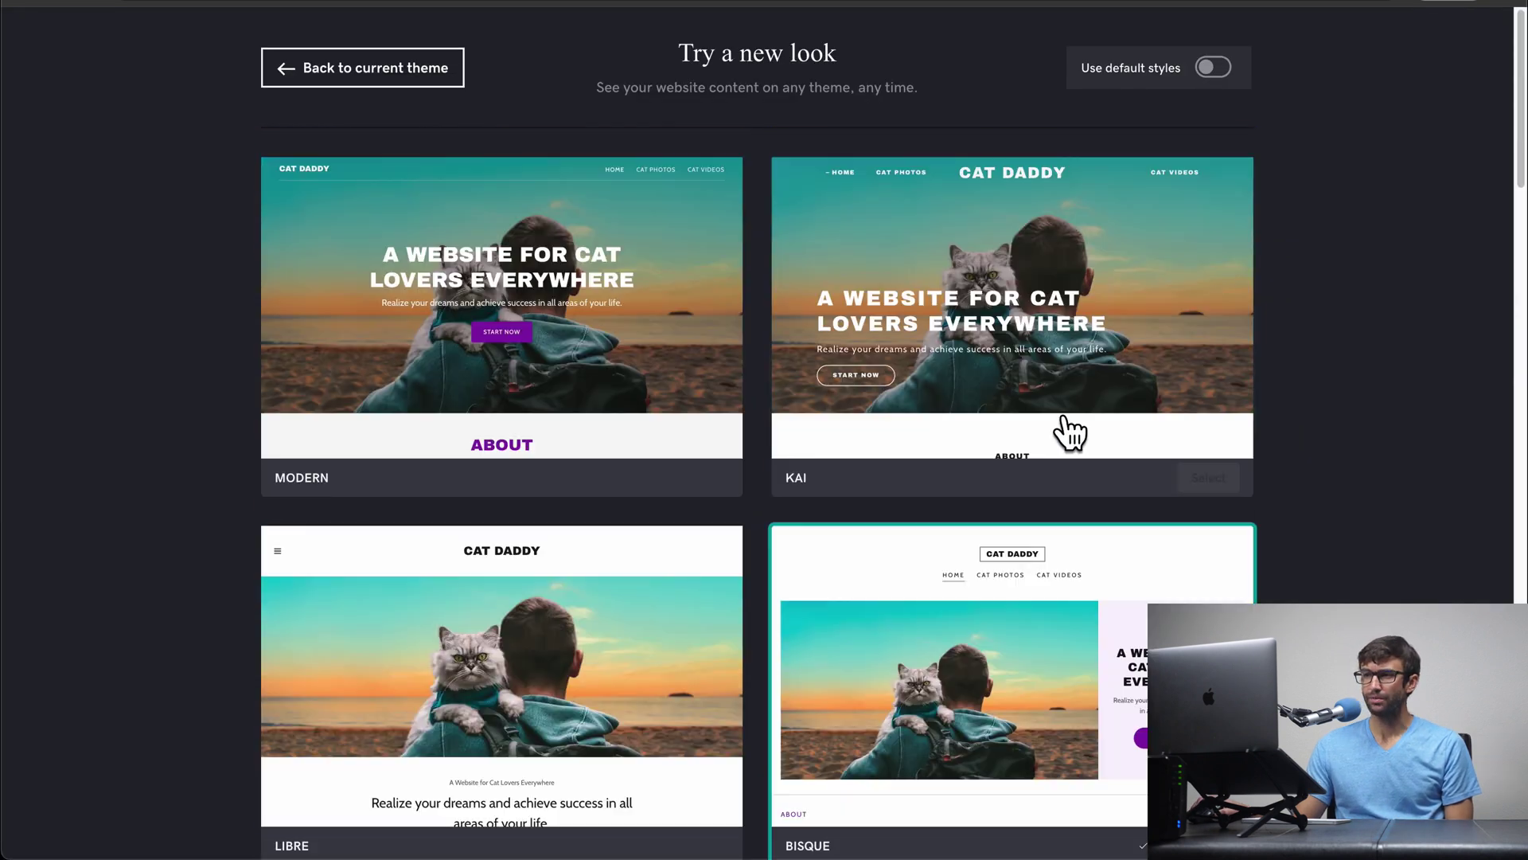
scroll(1065, 422, down, 4)
scroll(1071, 434, down, 1)
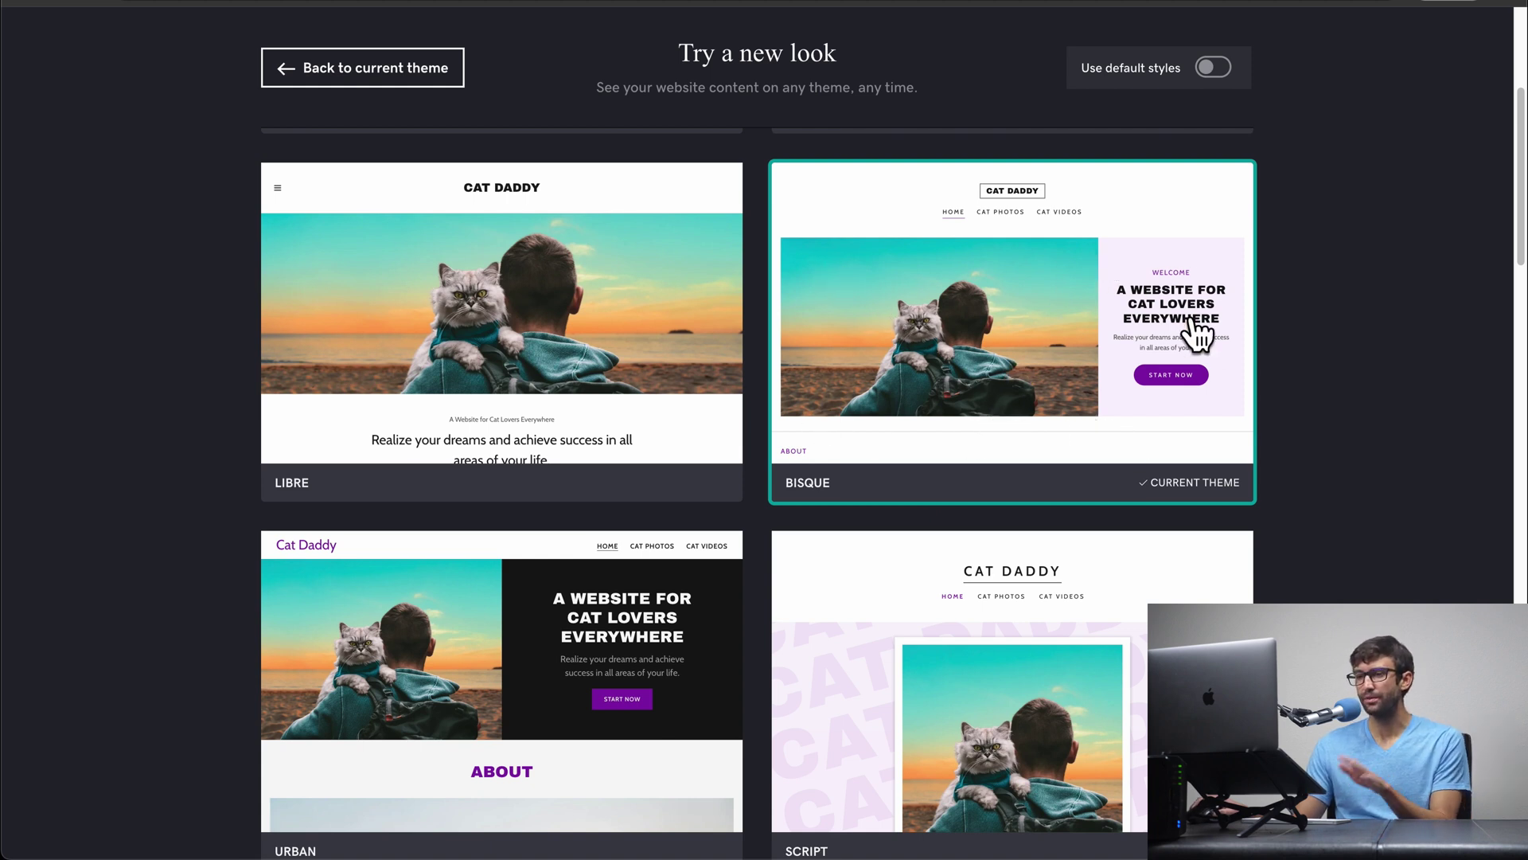
scroll(1194, 332, down, 6)
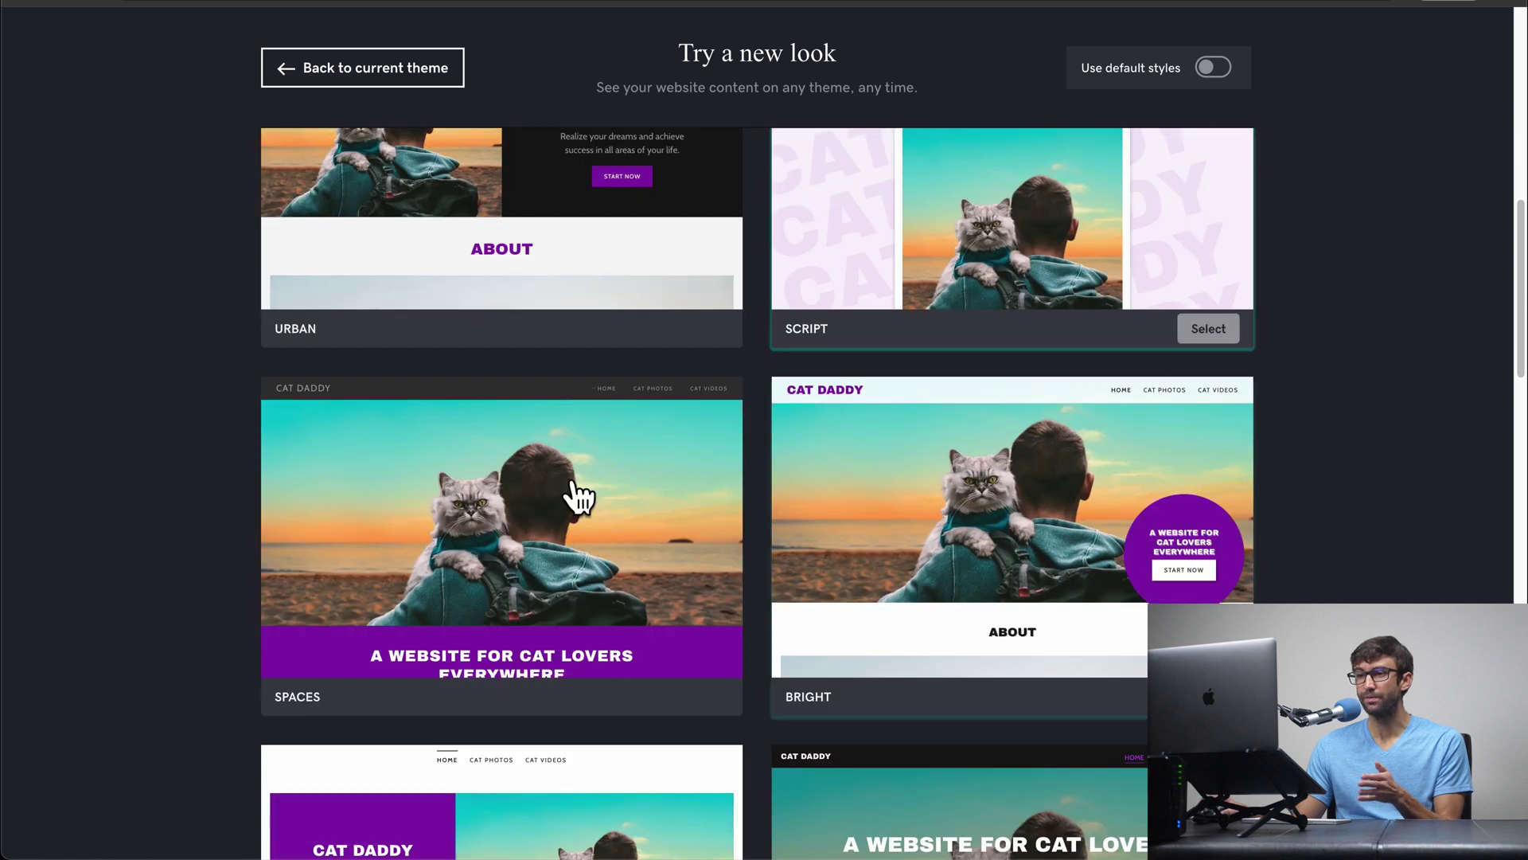
mouse_move(446, 501)
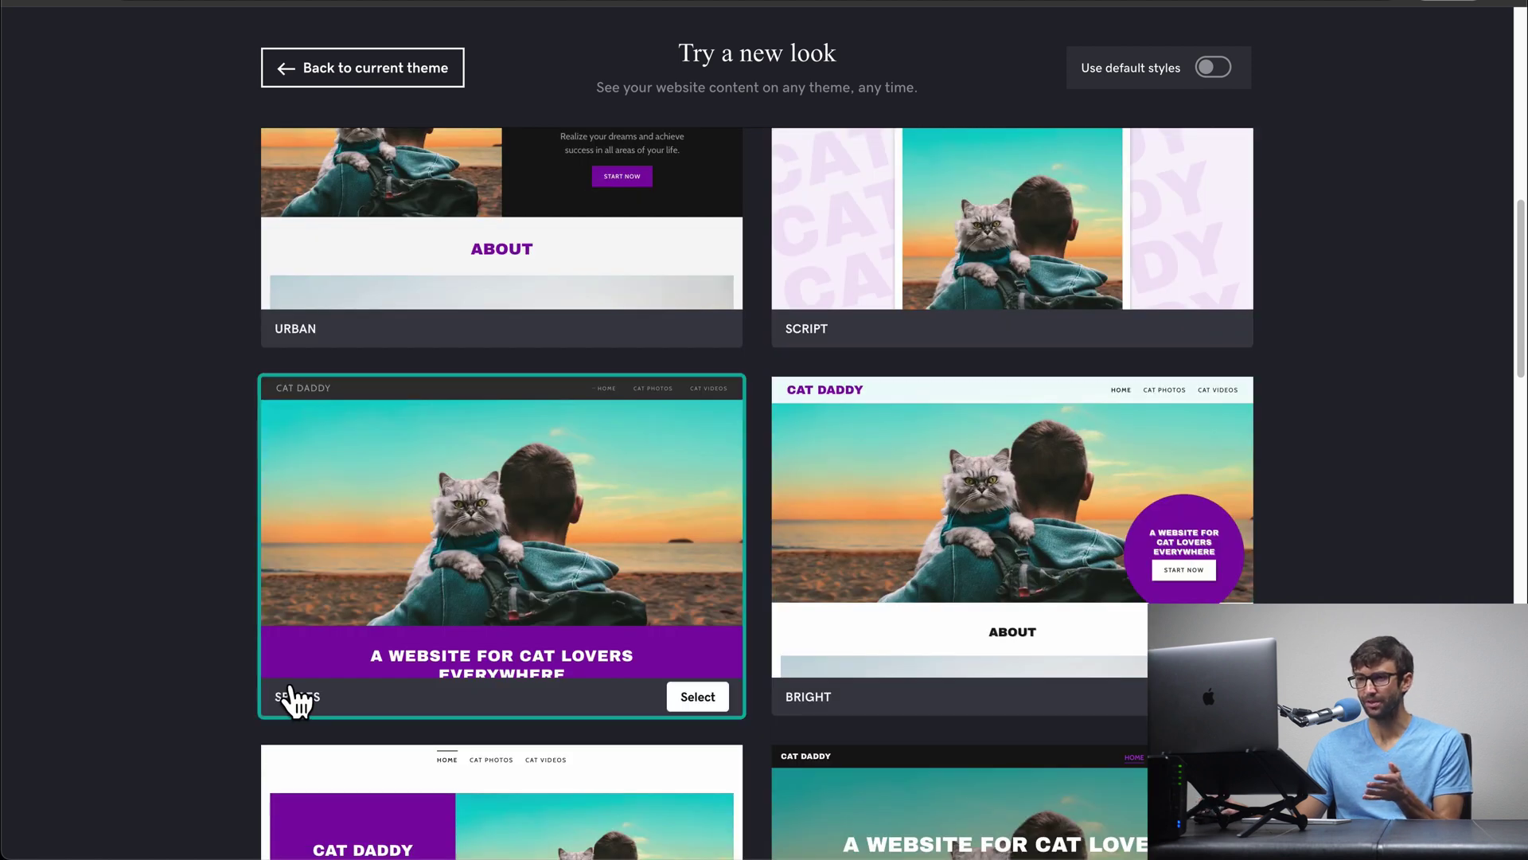
click(697, 697)
scroll(966, 662, up, 1)
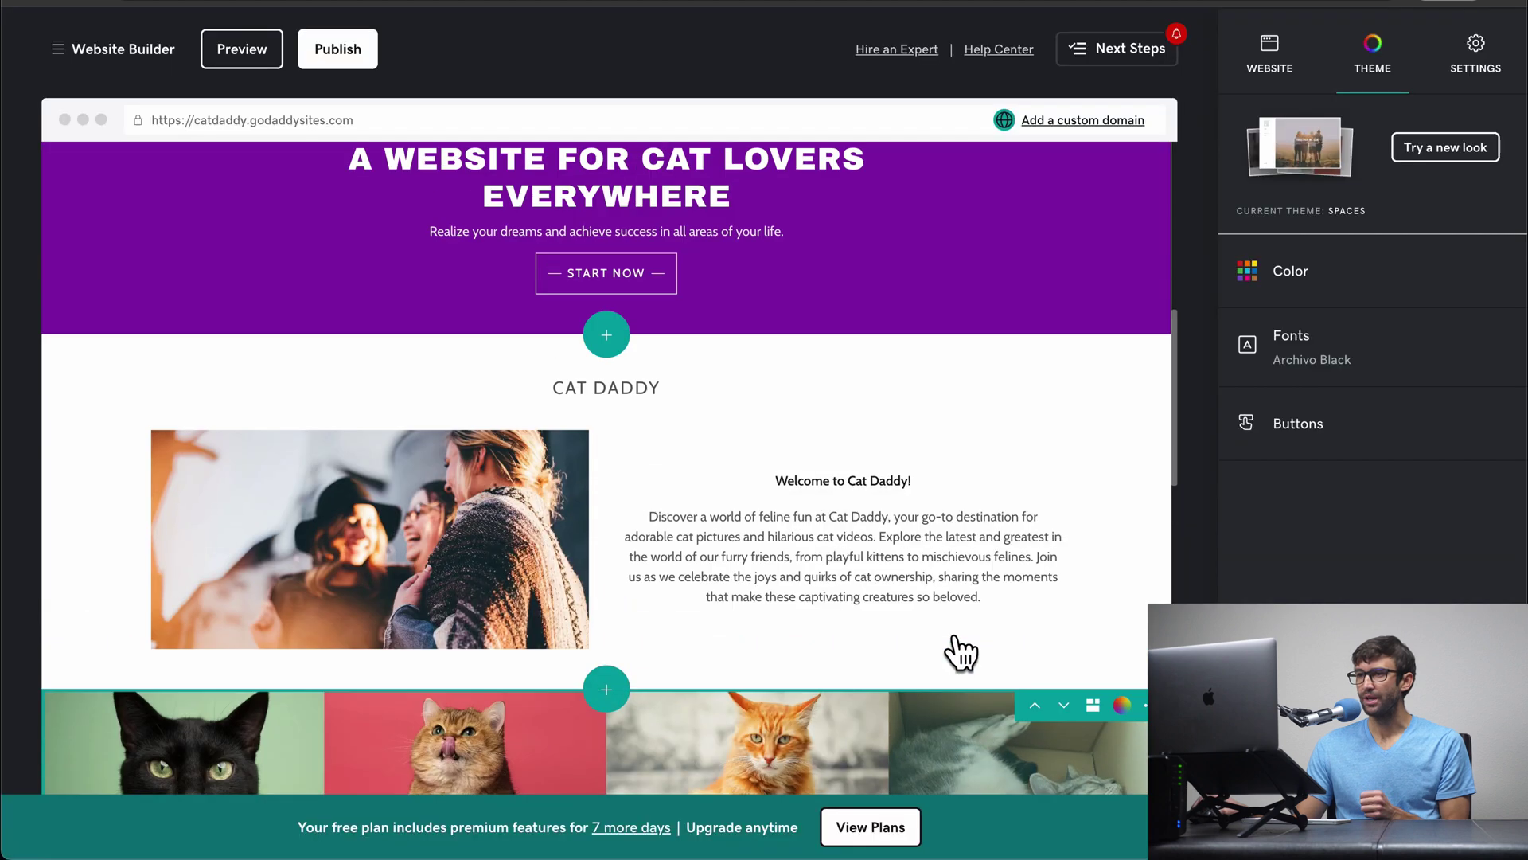
scroll(716, 453, down, 4)
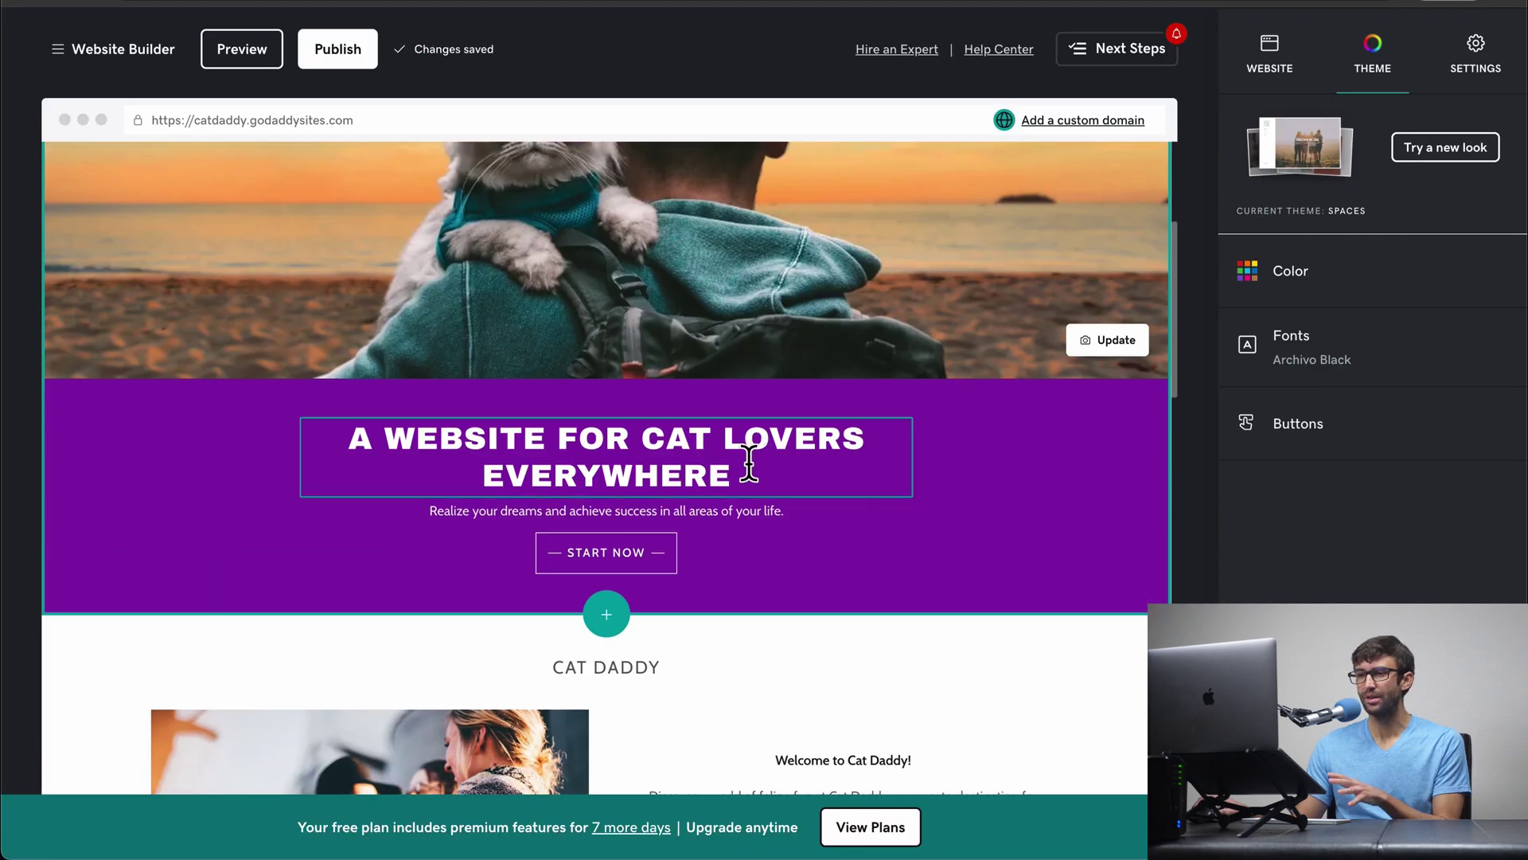
scroll(748, 460, down, 3)
scroll(746, 461, up, 6)
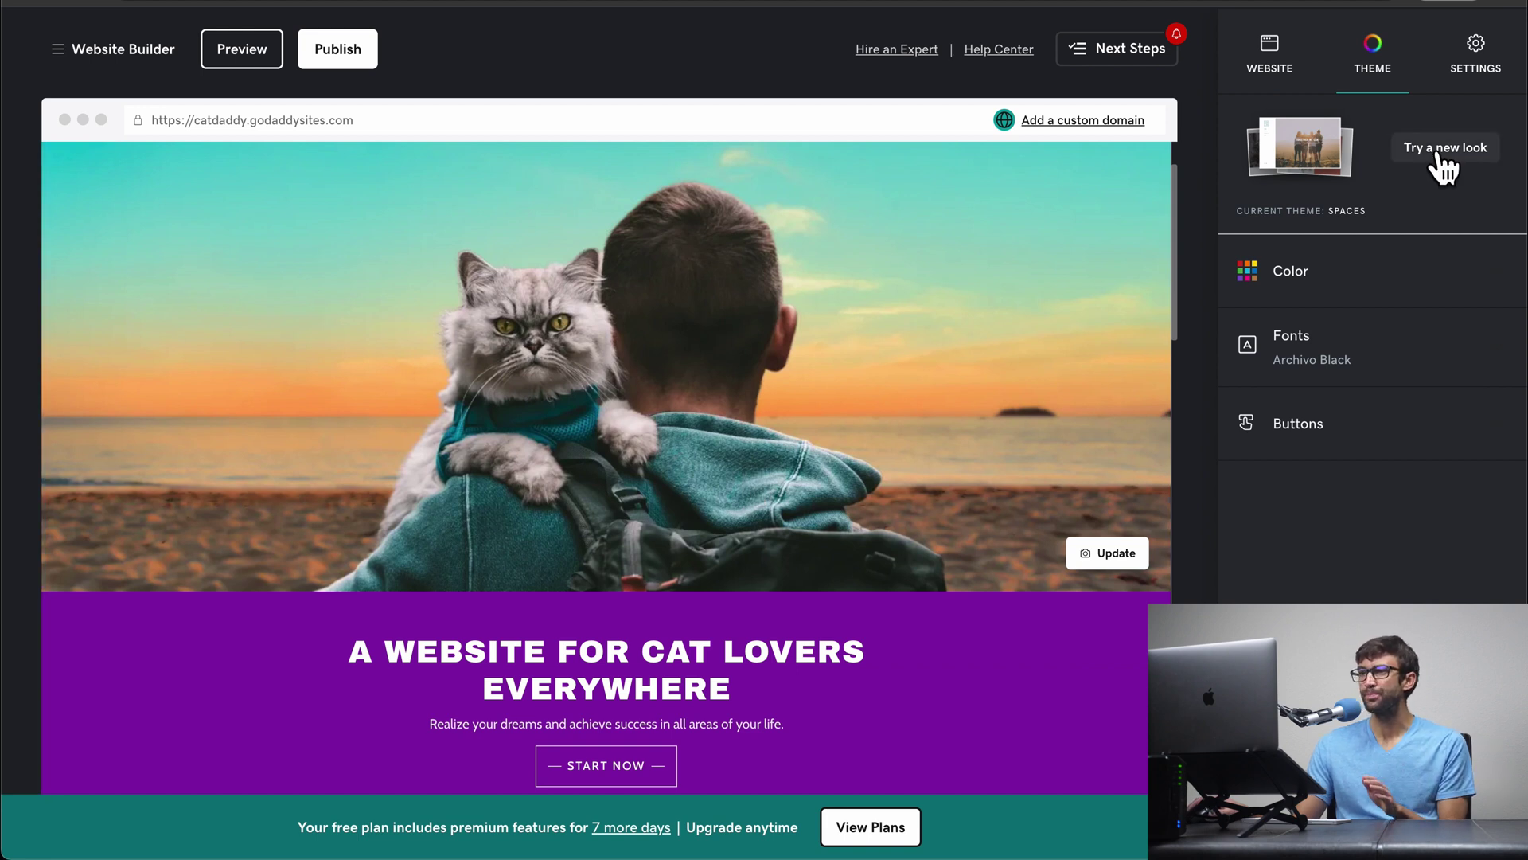
Step: View Basic Information under Settings, then go back to the settings list
click(1482, 46)
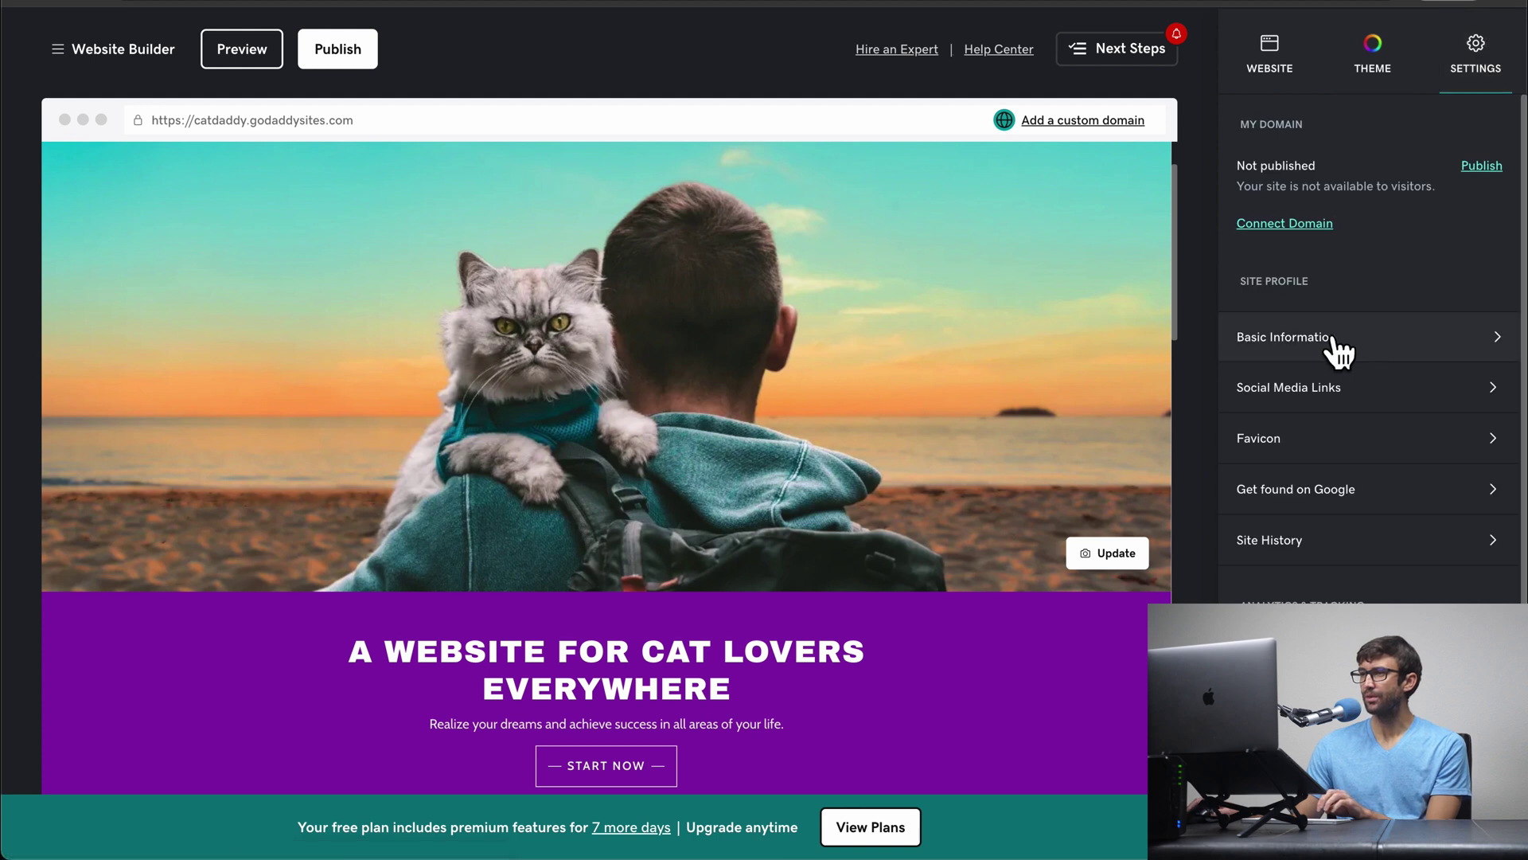
click(1405, 338)
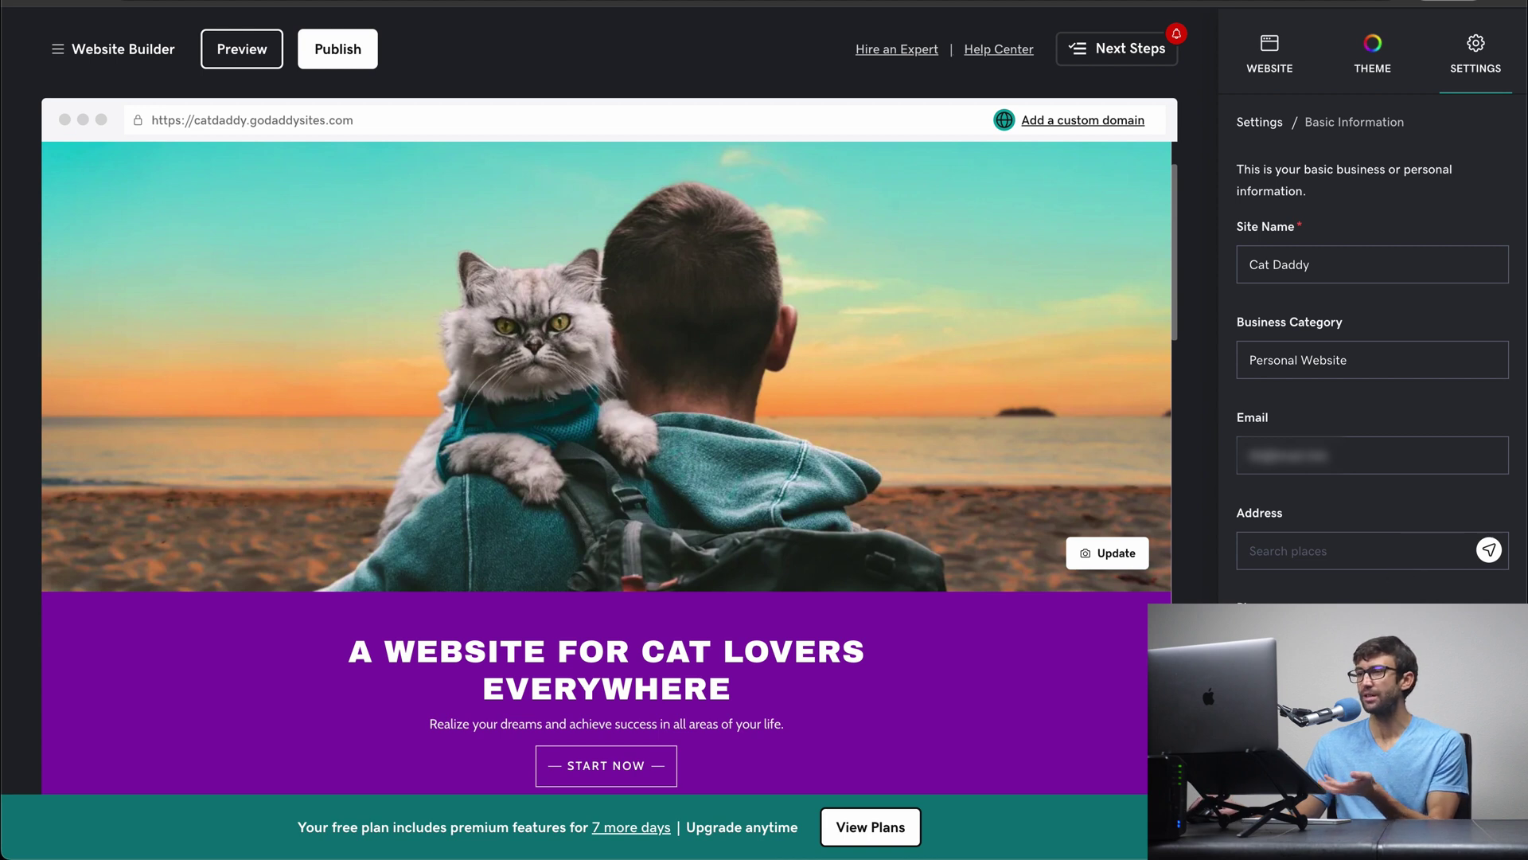
click(1479, 55)
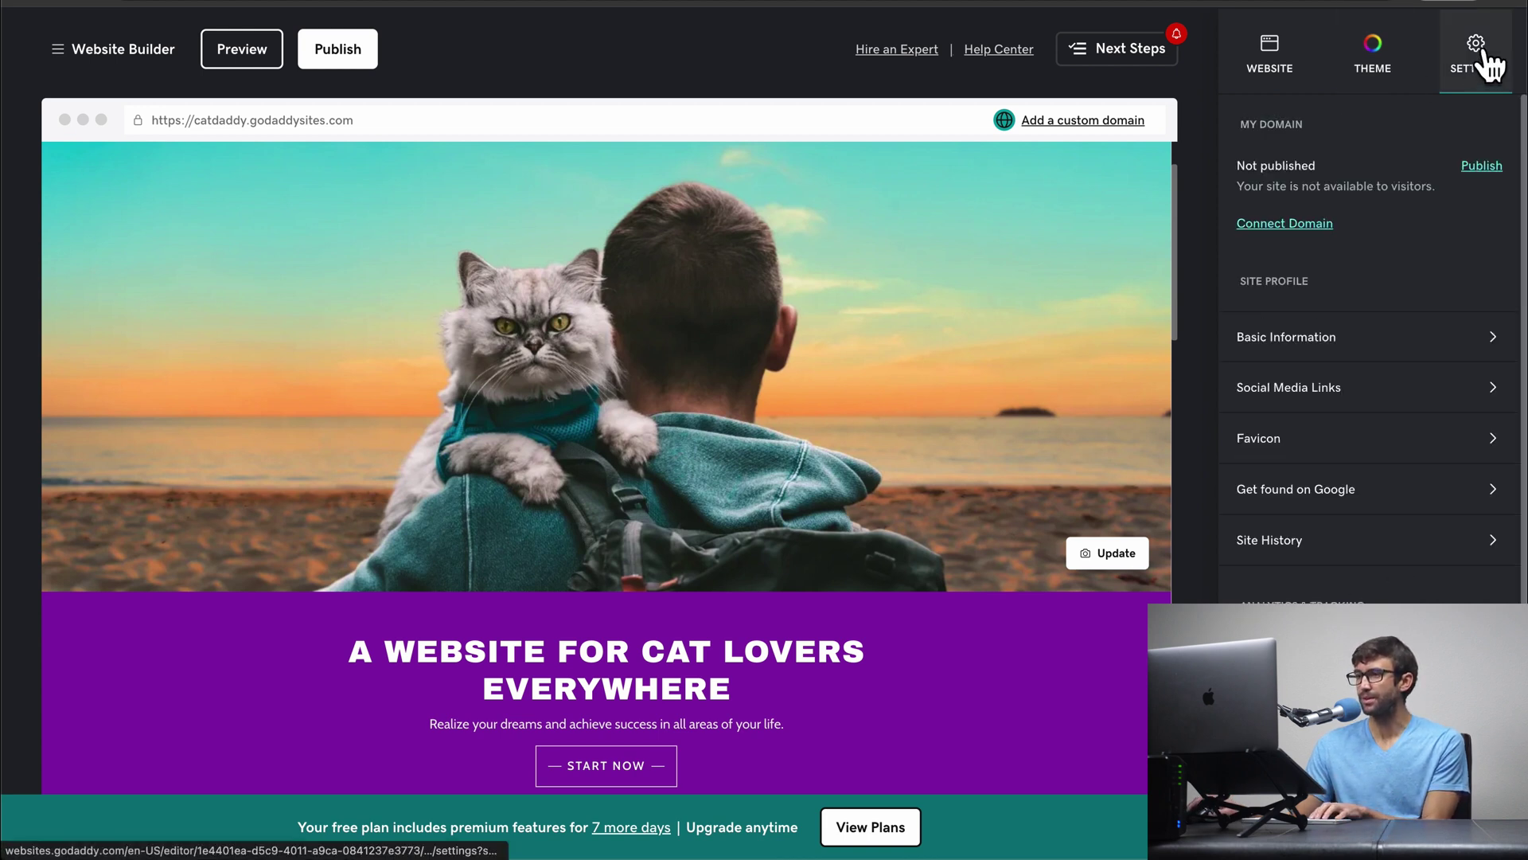
Step: Upload favicon.png as the Cat Daddy site's favicon from the Favicon settings
click(1409, 390)
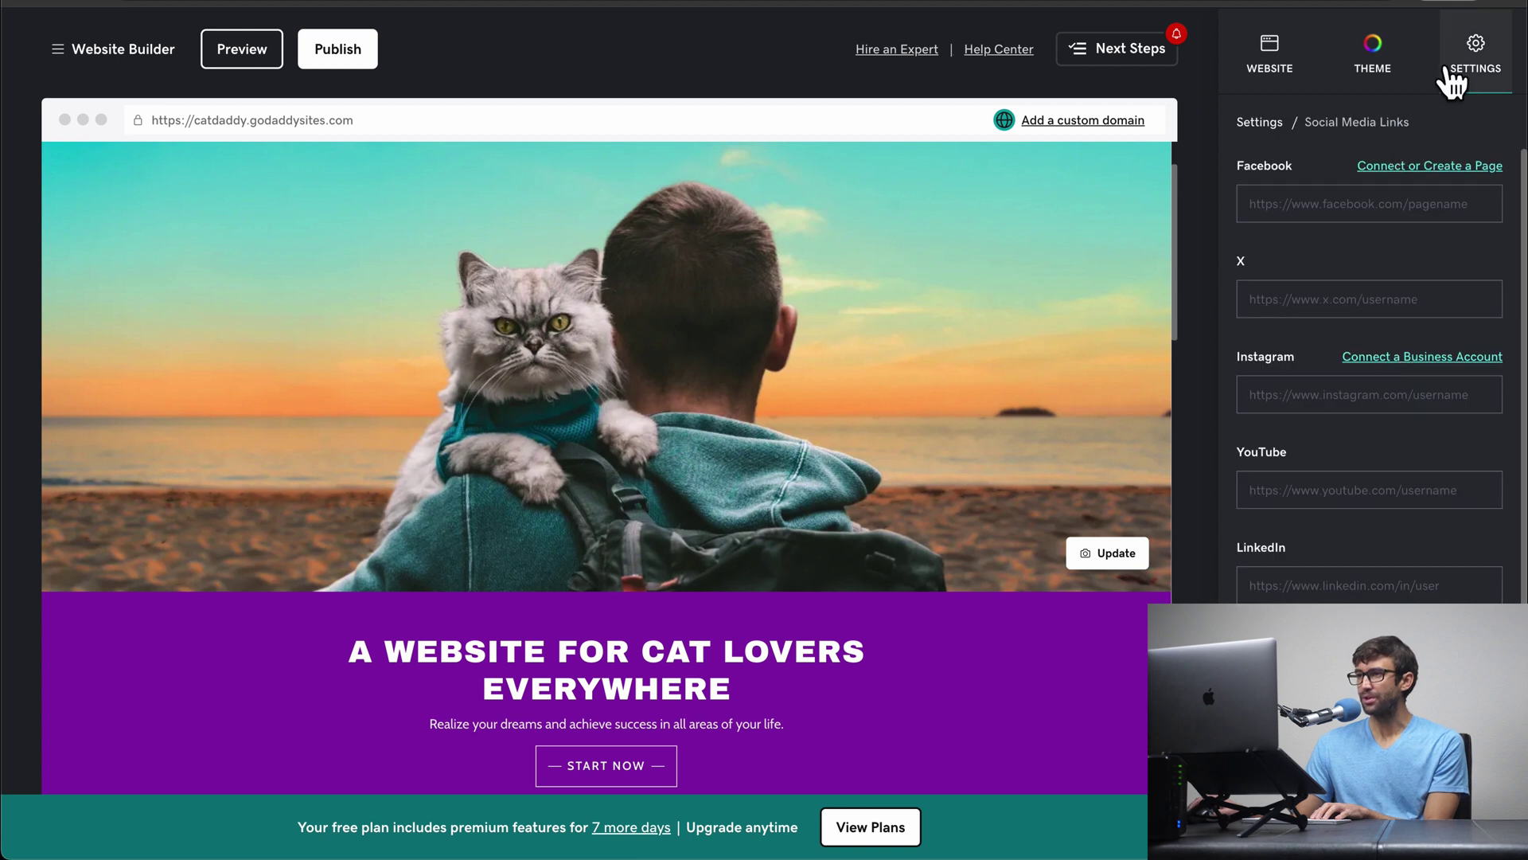
click(1476, 57)
click(1415, 451)
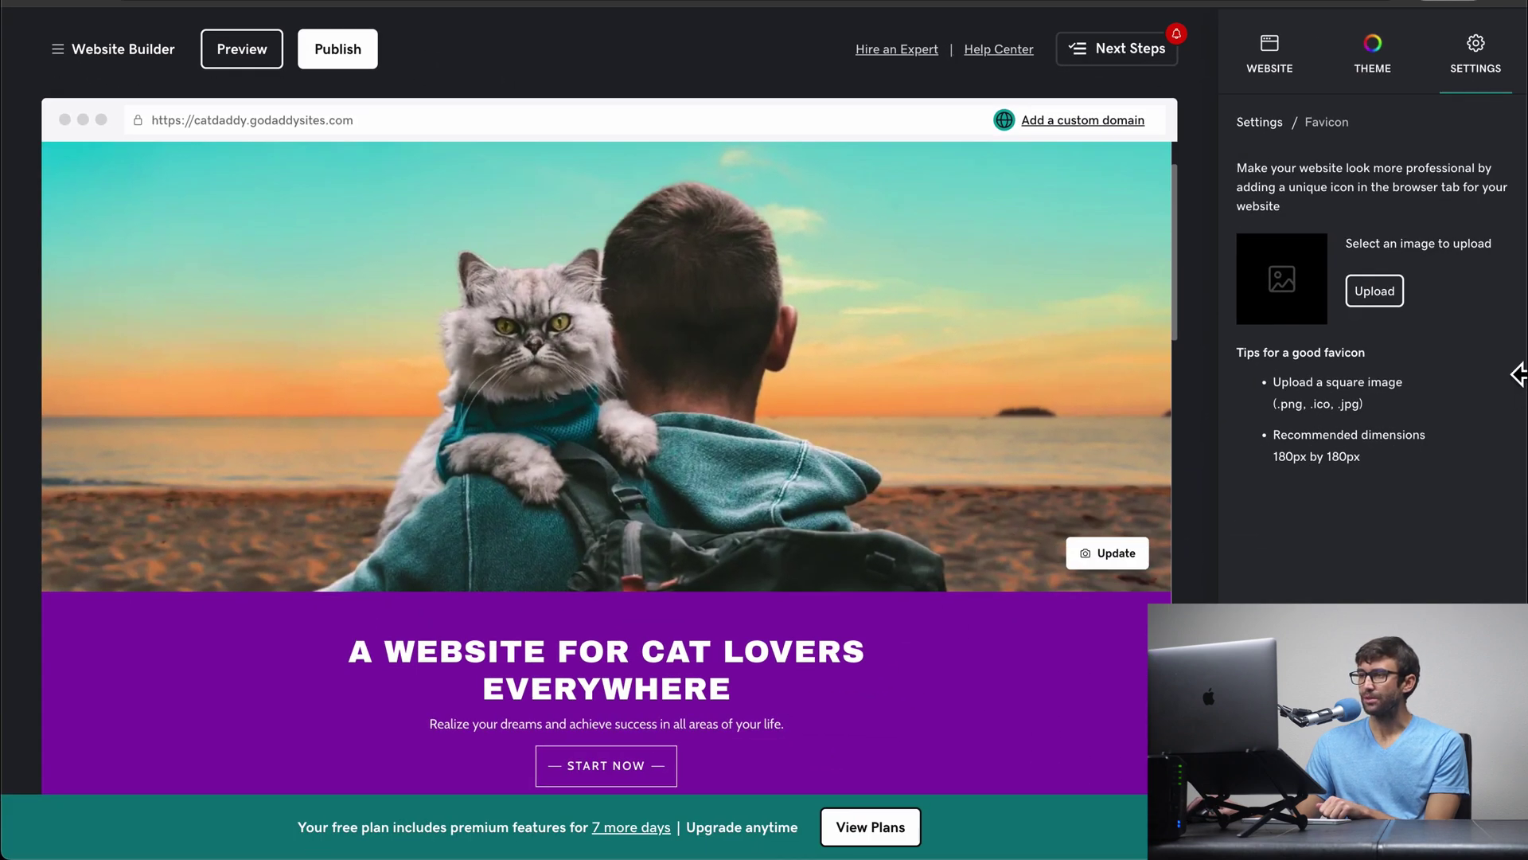
drag(1516, 374, 1321, 383)
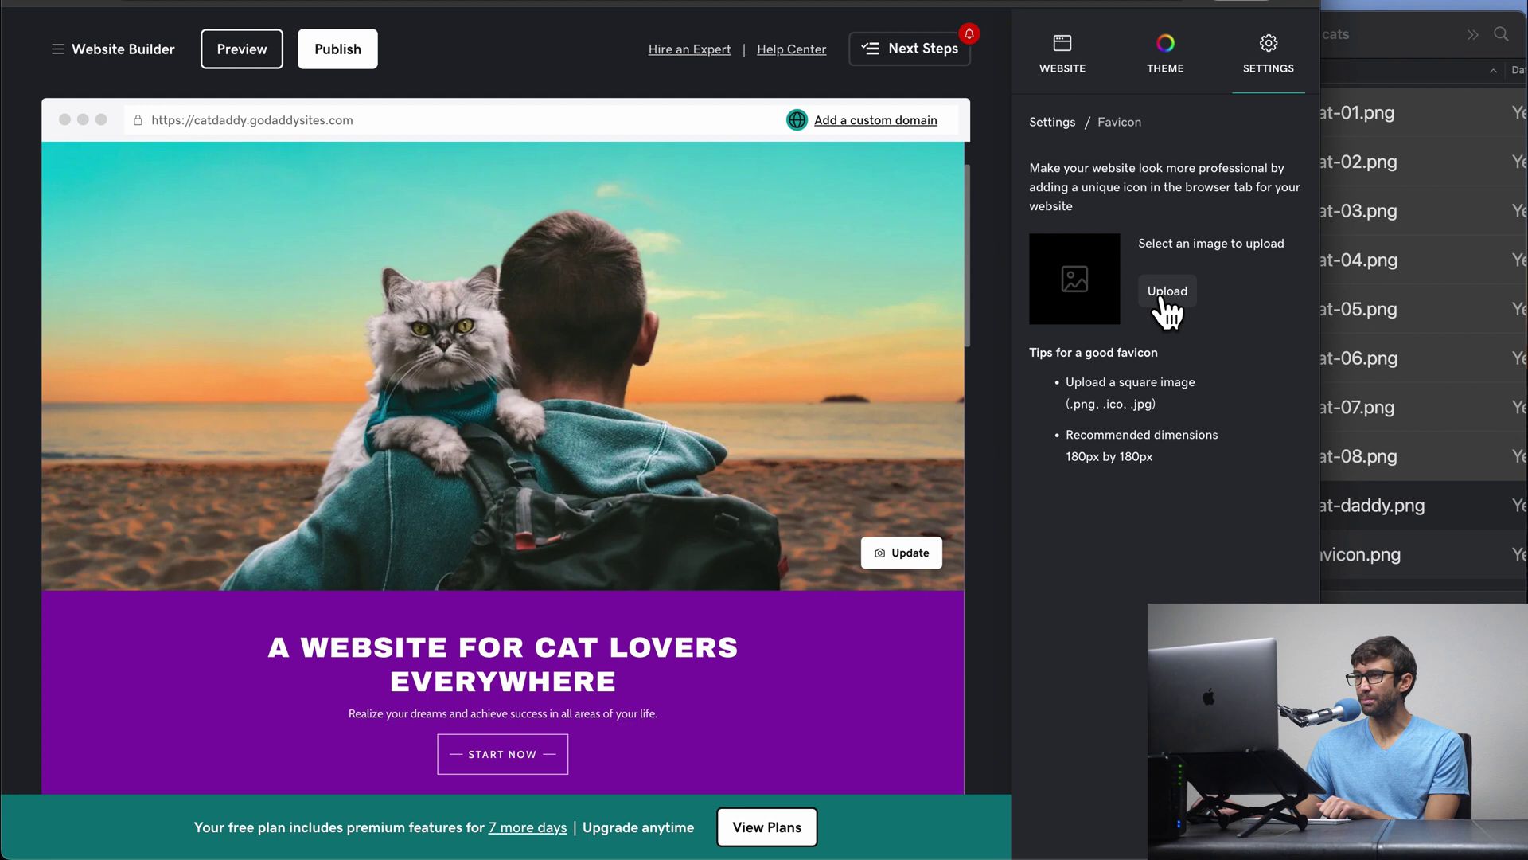
click(1165, 292)
double_click(394, 285)
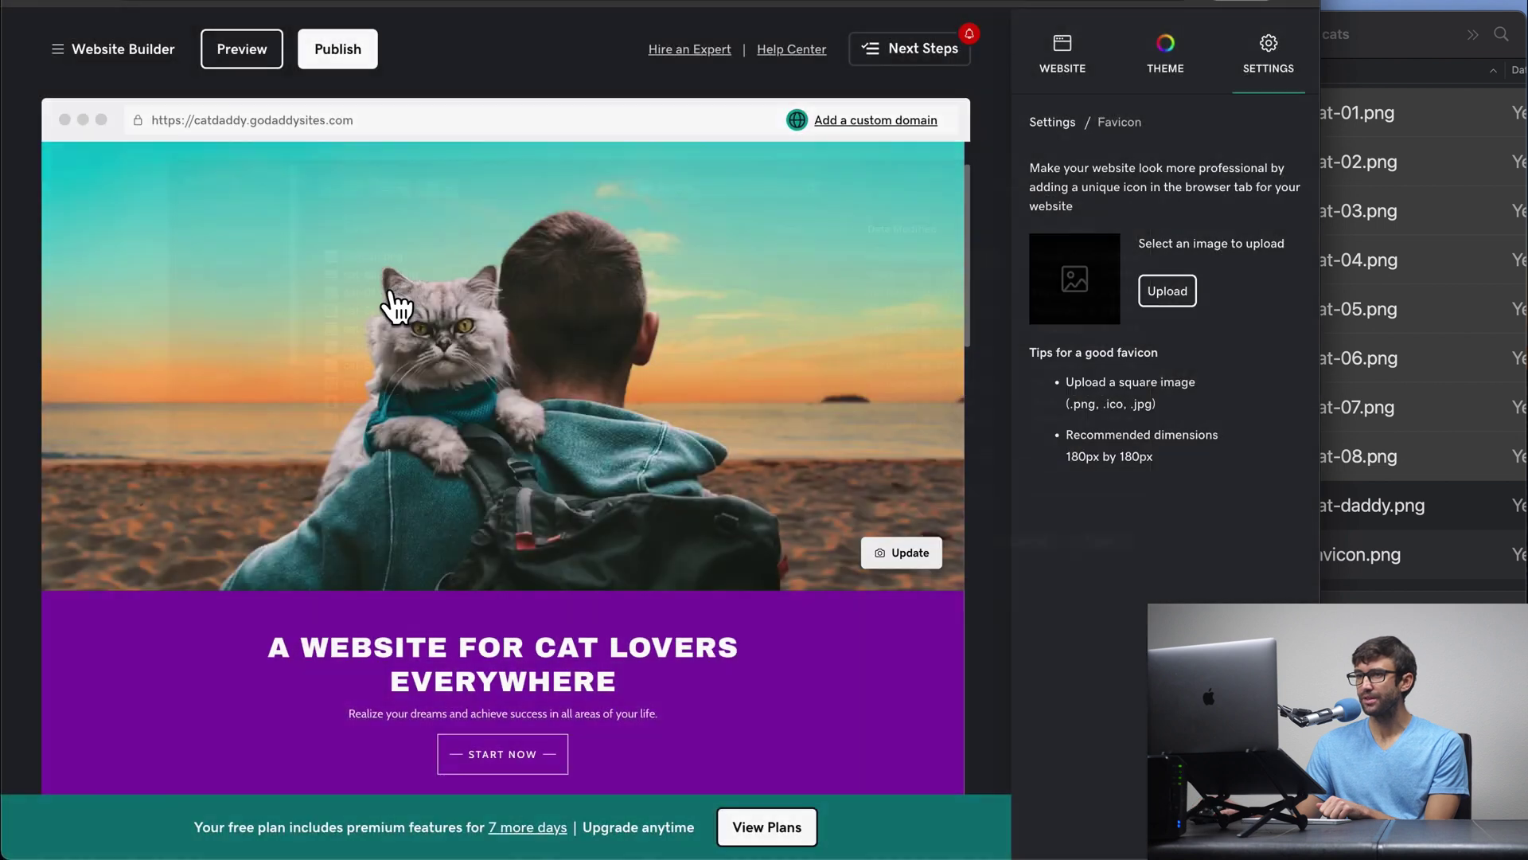
click(1061, 121)
drag(1320, 207, 1521, 204)
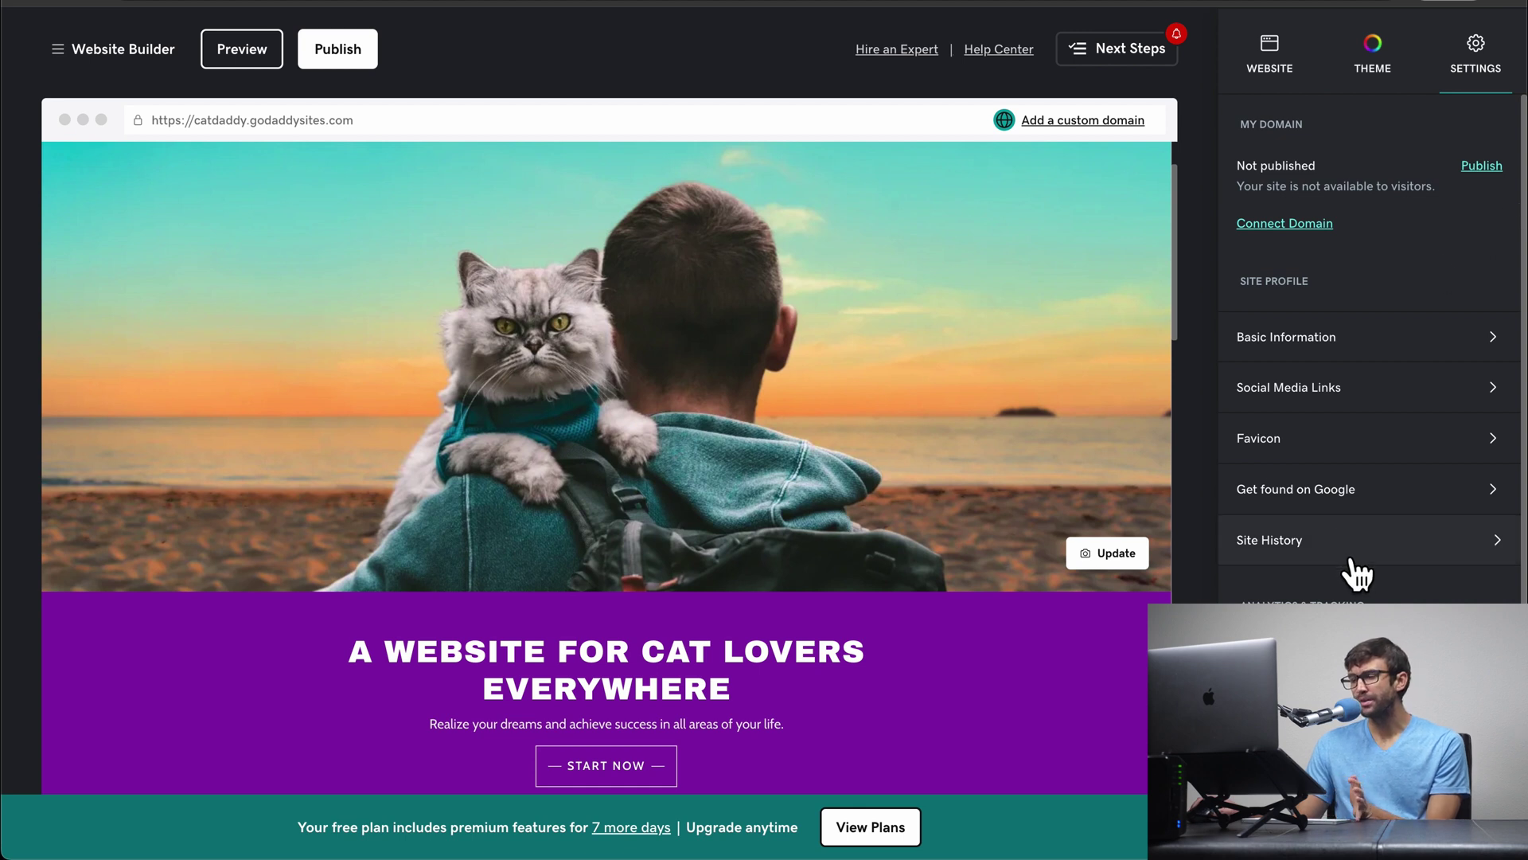
click(1299, 557)
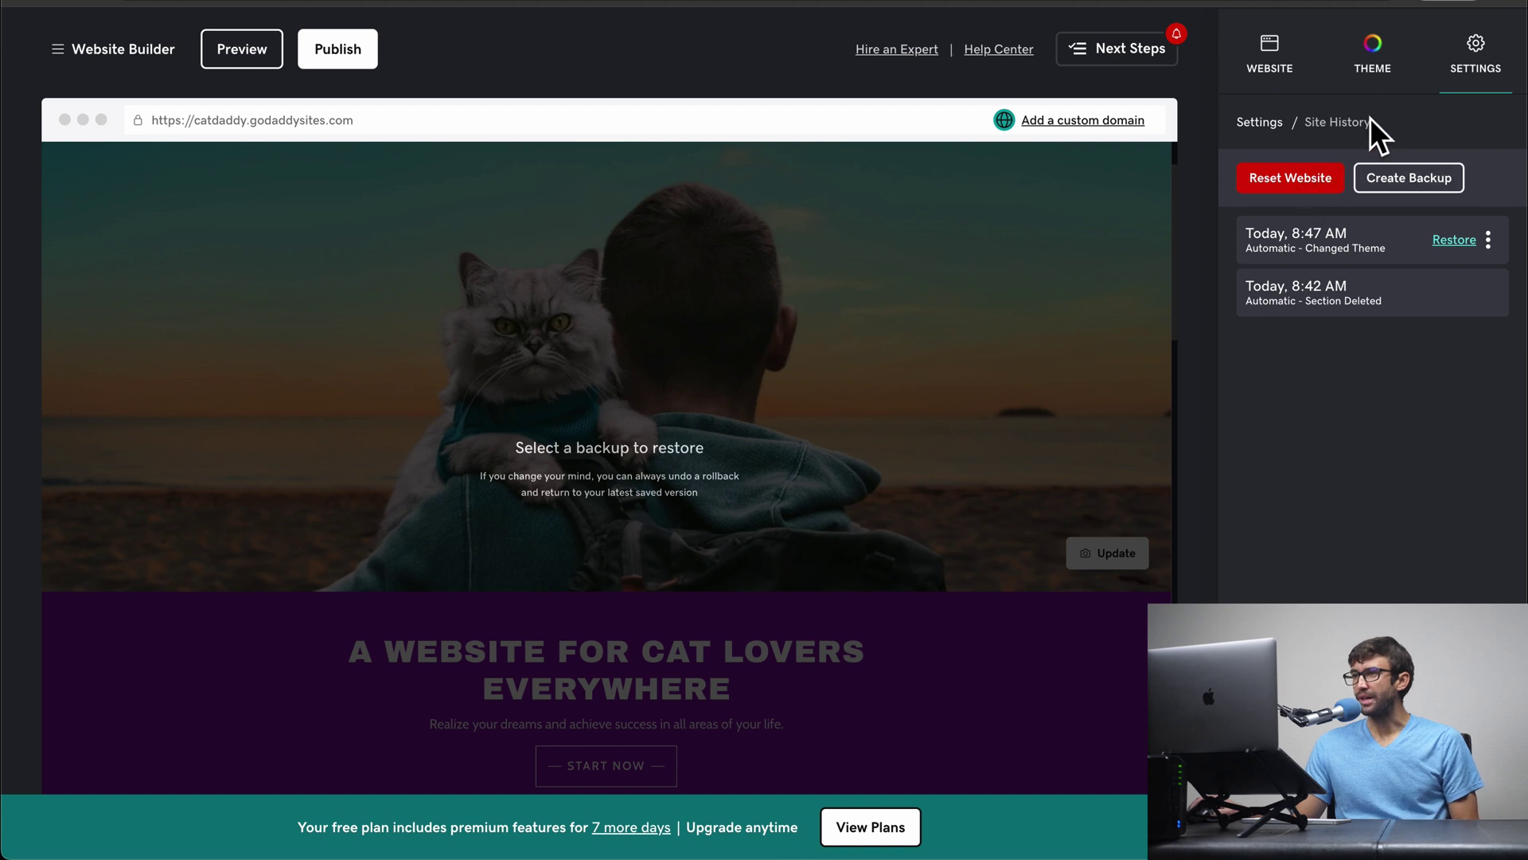
click(1469, 43)
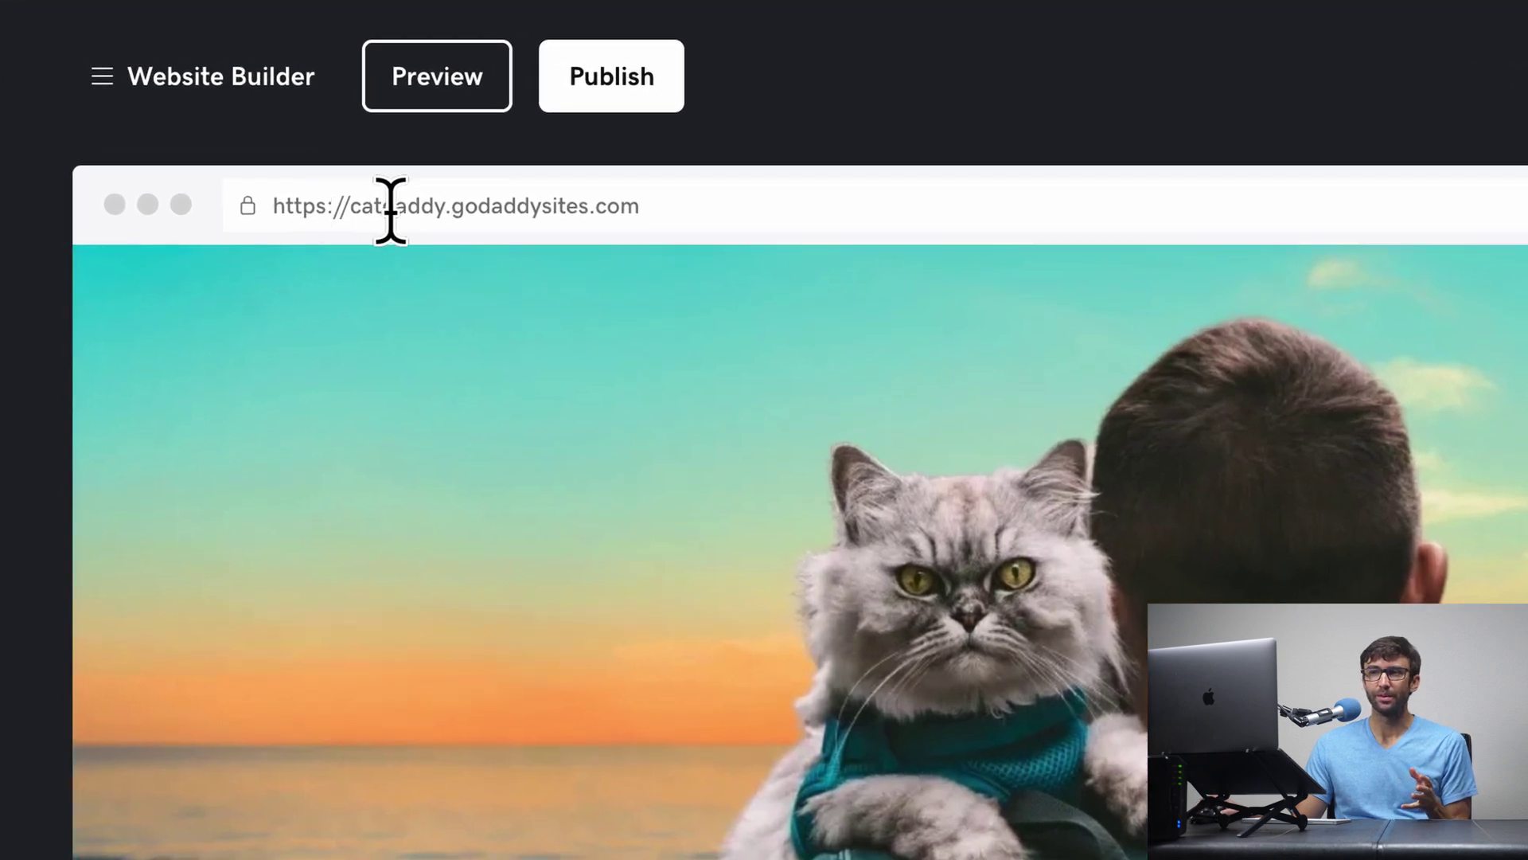
double_click(396, 206)
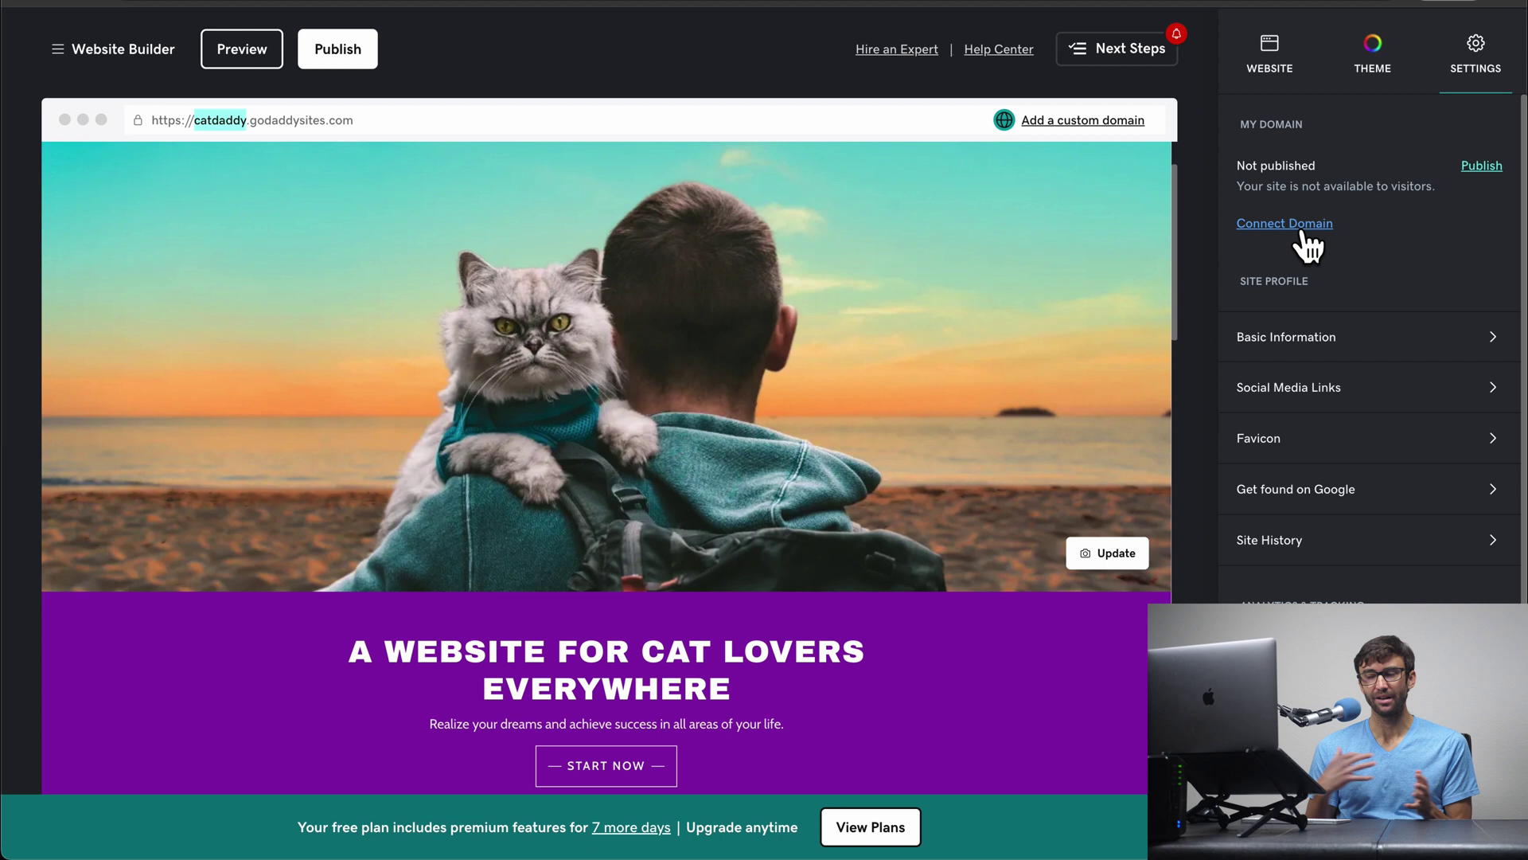
click(1302, 229)
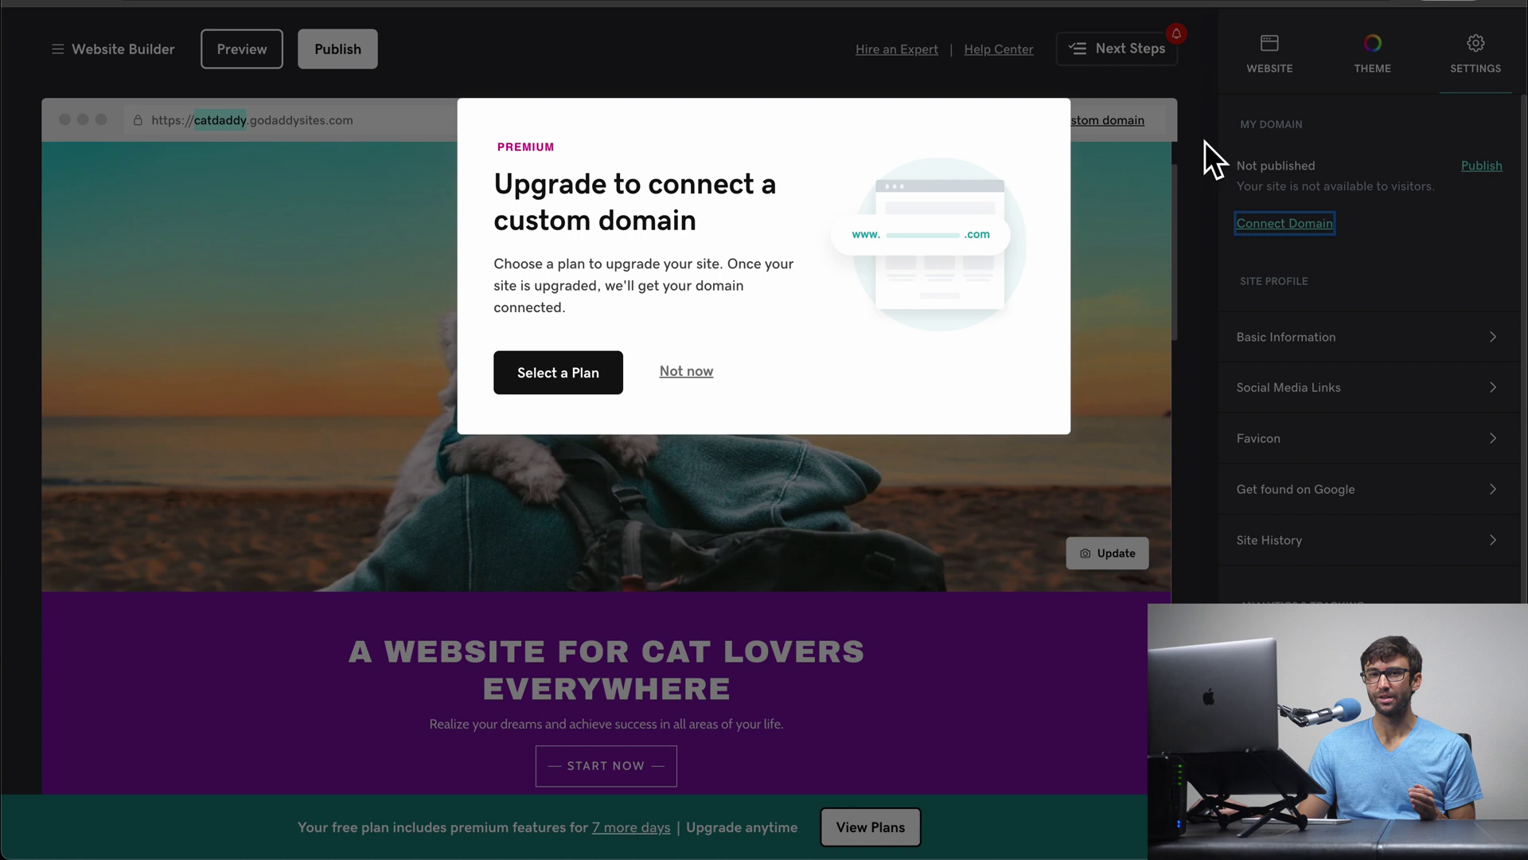
click(692, 374)
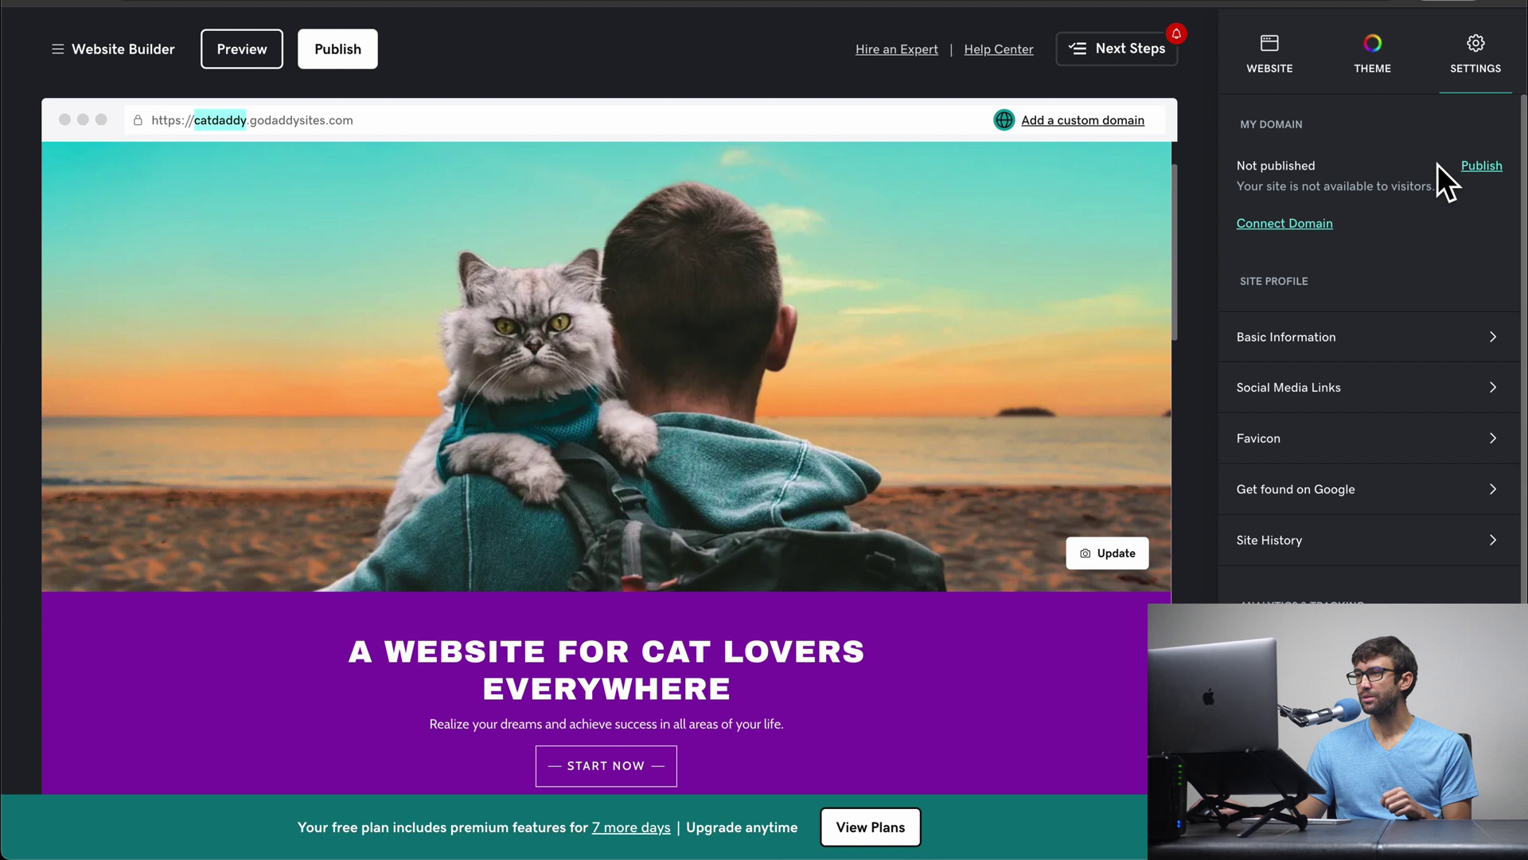
Step: Publish the Cat Daddy site live at catdaddy4.godaddysites.com
click(1474, 166)
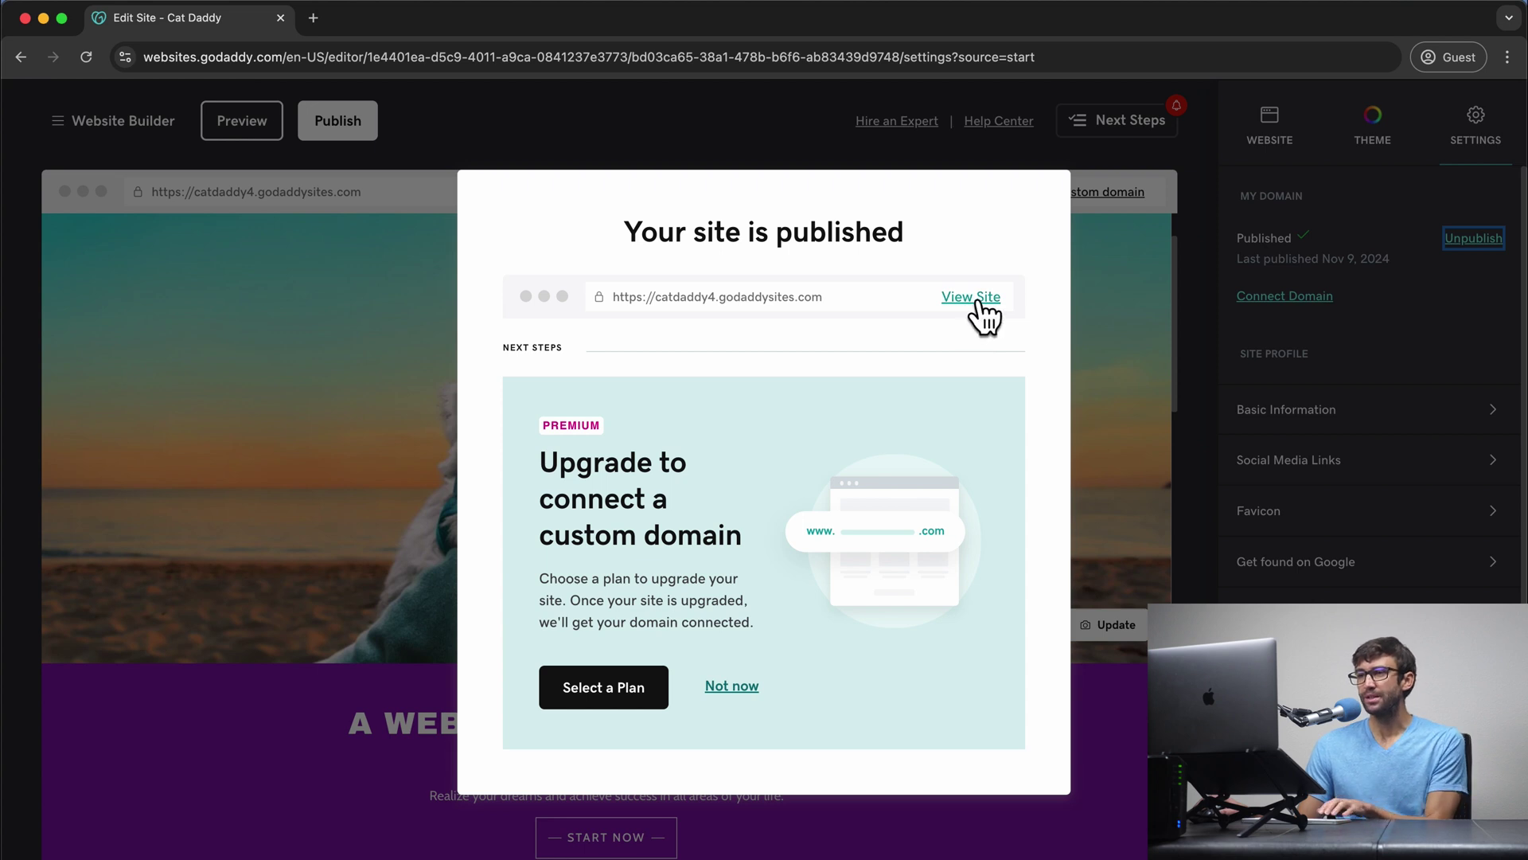
Step: View the live Cat Daddy site in a new tab and scroll through its gallery and video
click(971, 297)
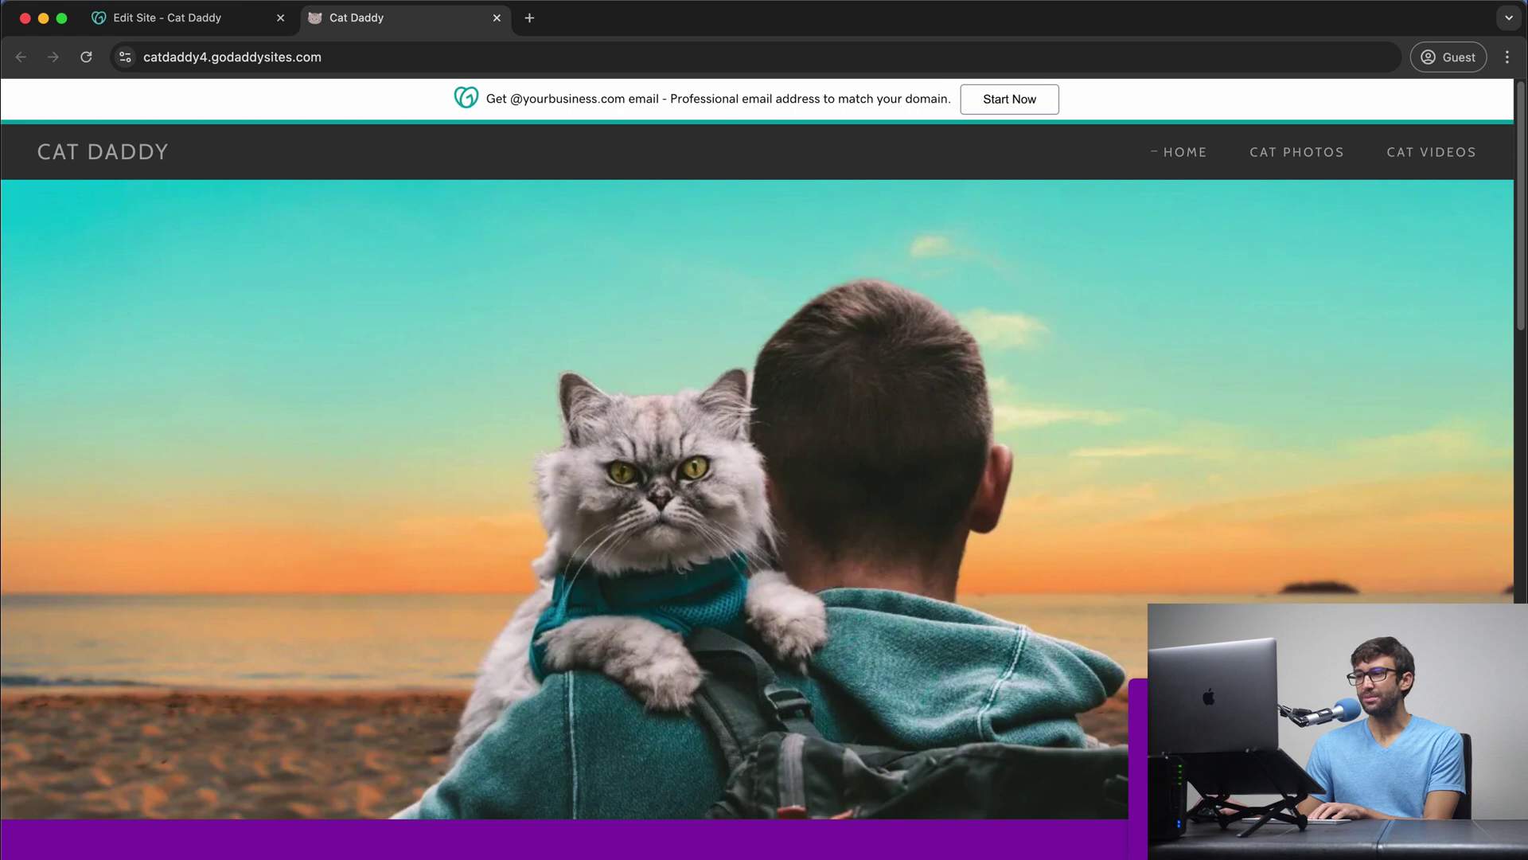
scroll(941, 532, down, 5)
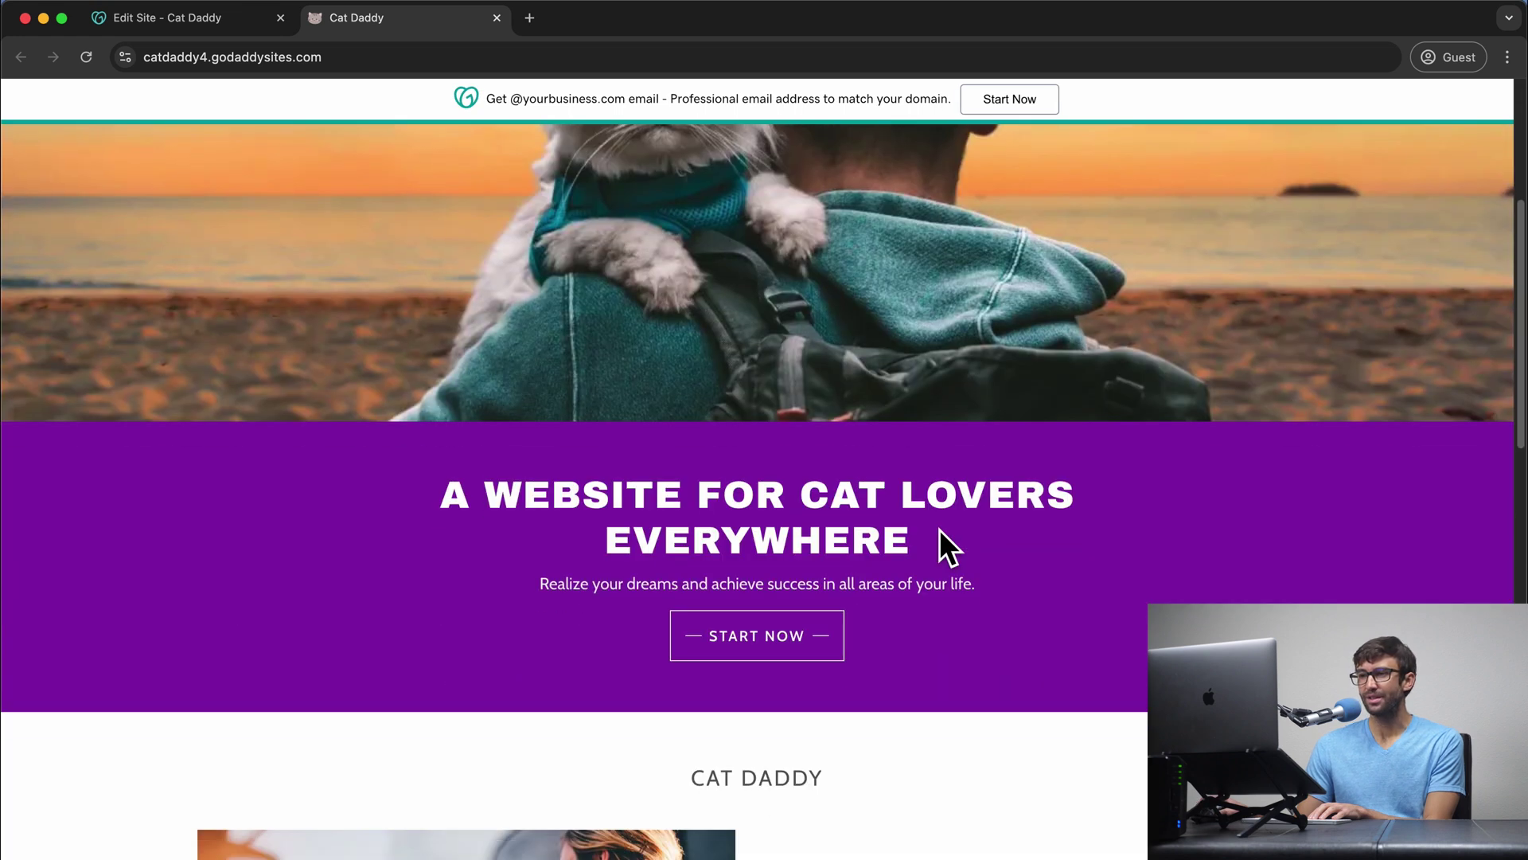
scroll(995, 528, up, 5)
scroll(928, 498, down, 15)
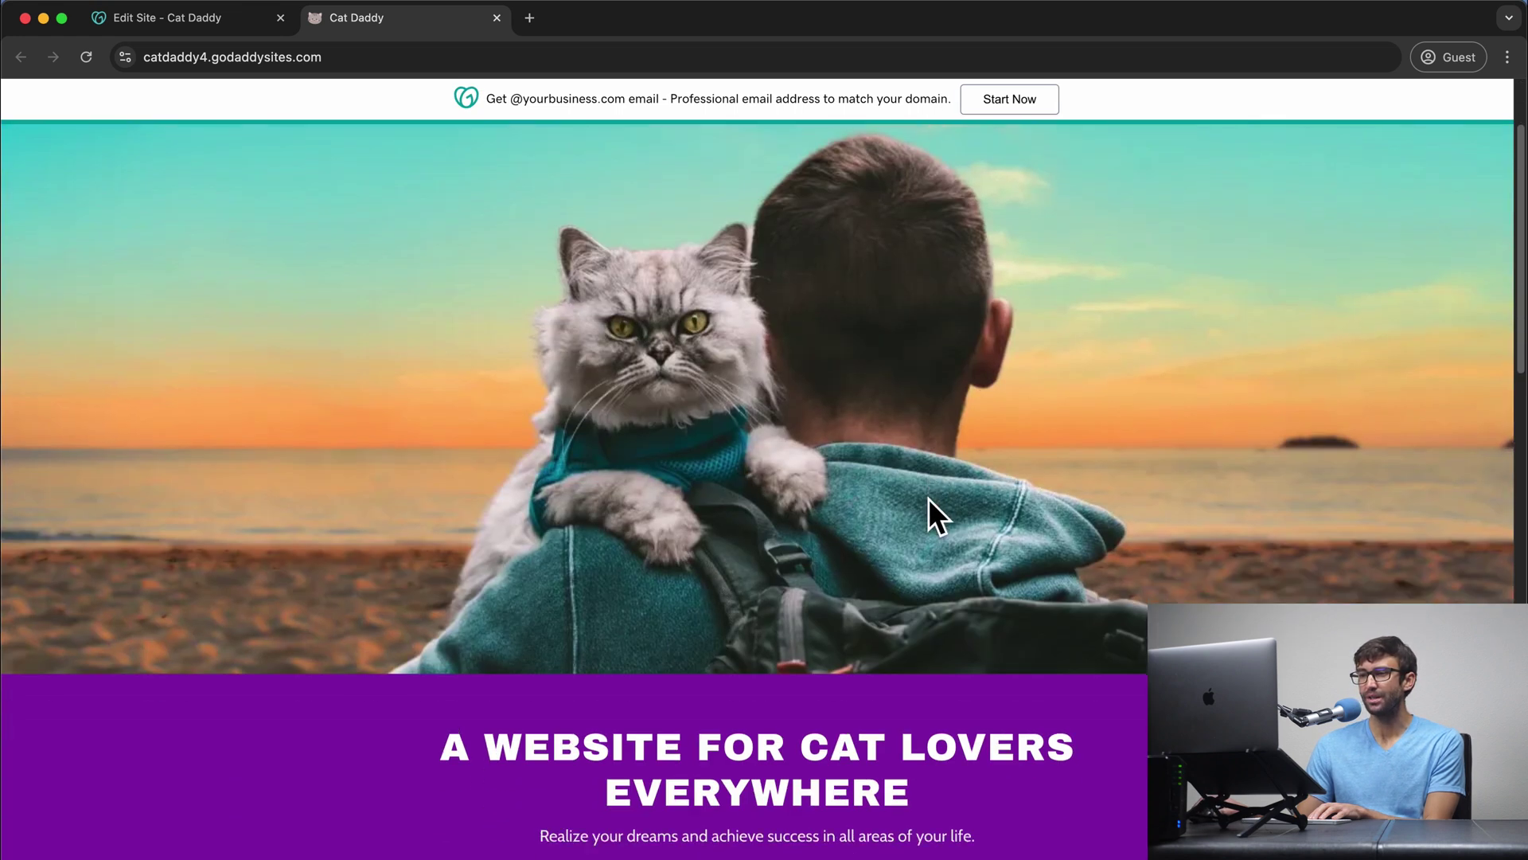
scroll(1027, 505, down, 1)
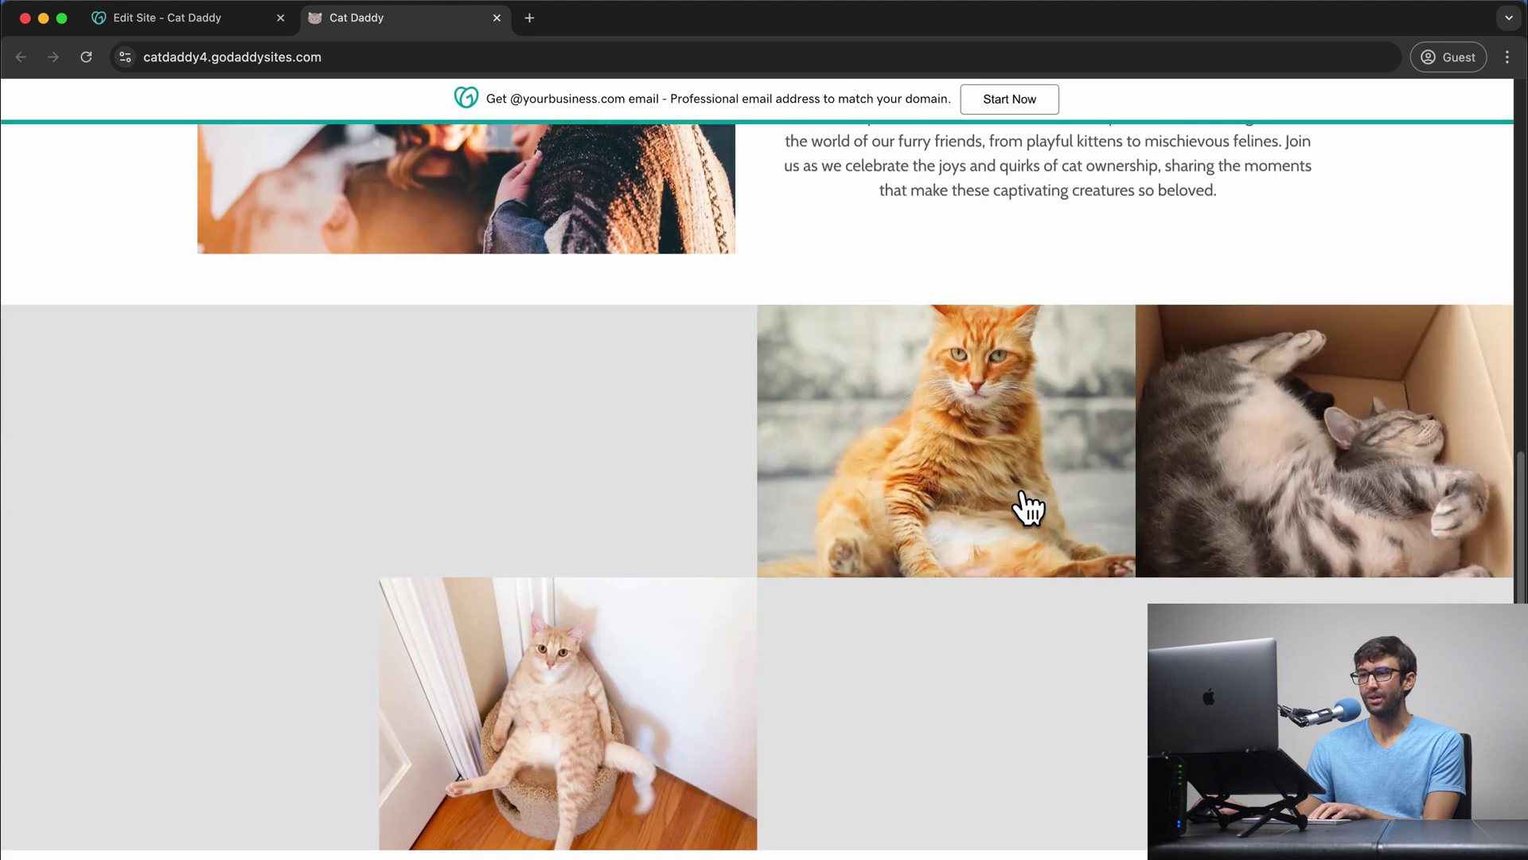
scroll(854, 709, down, 10)
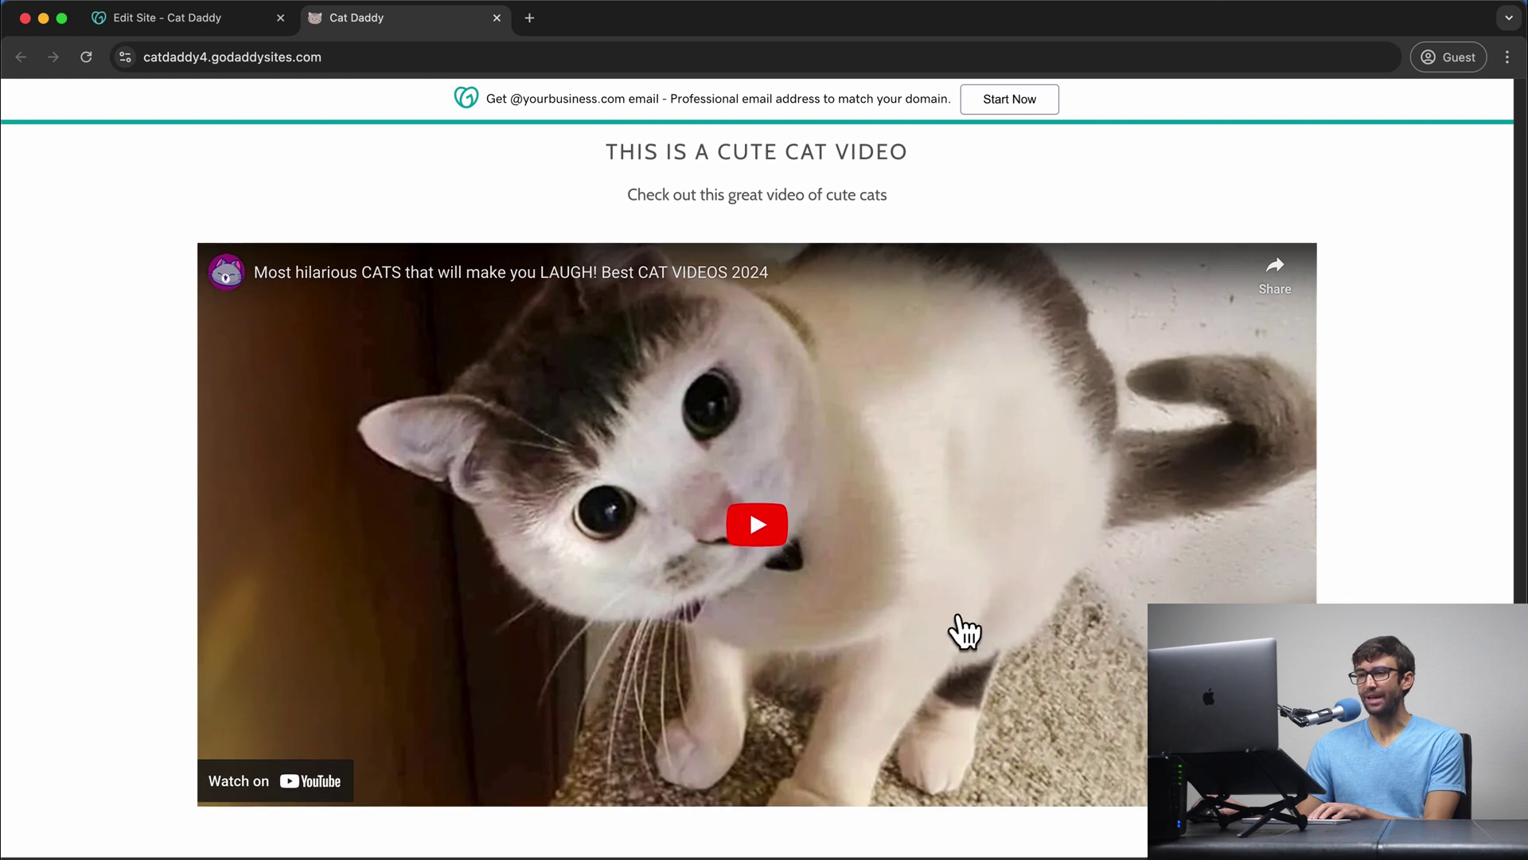
scroll(965, 632, down, 1)
scroll(959, 628, up, 10)
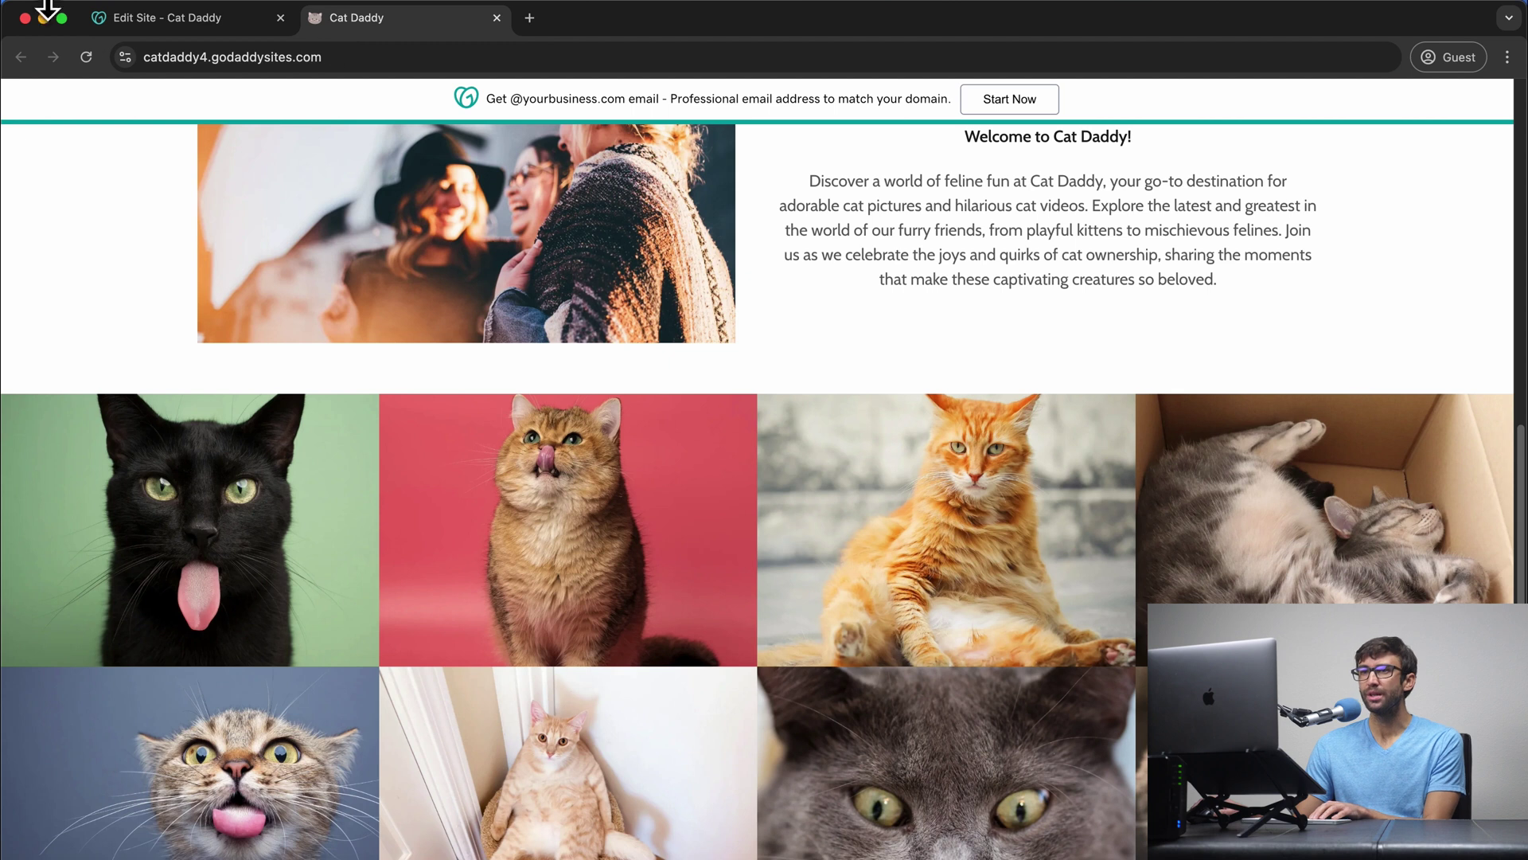
click(196, 10)
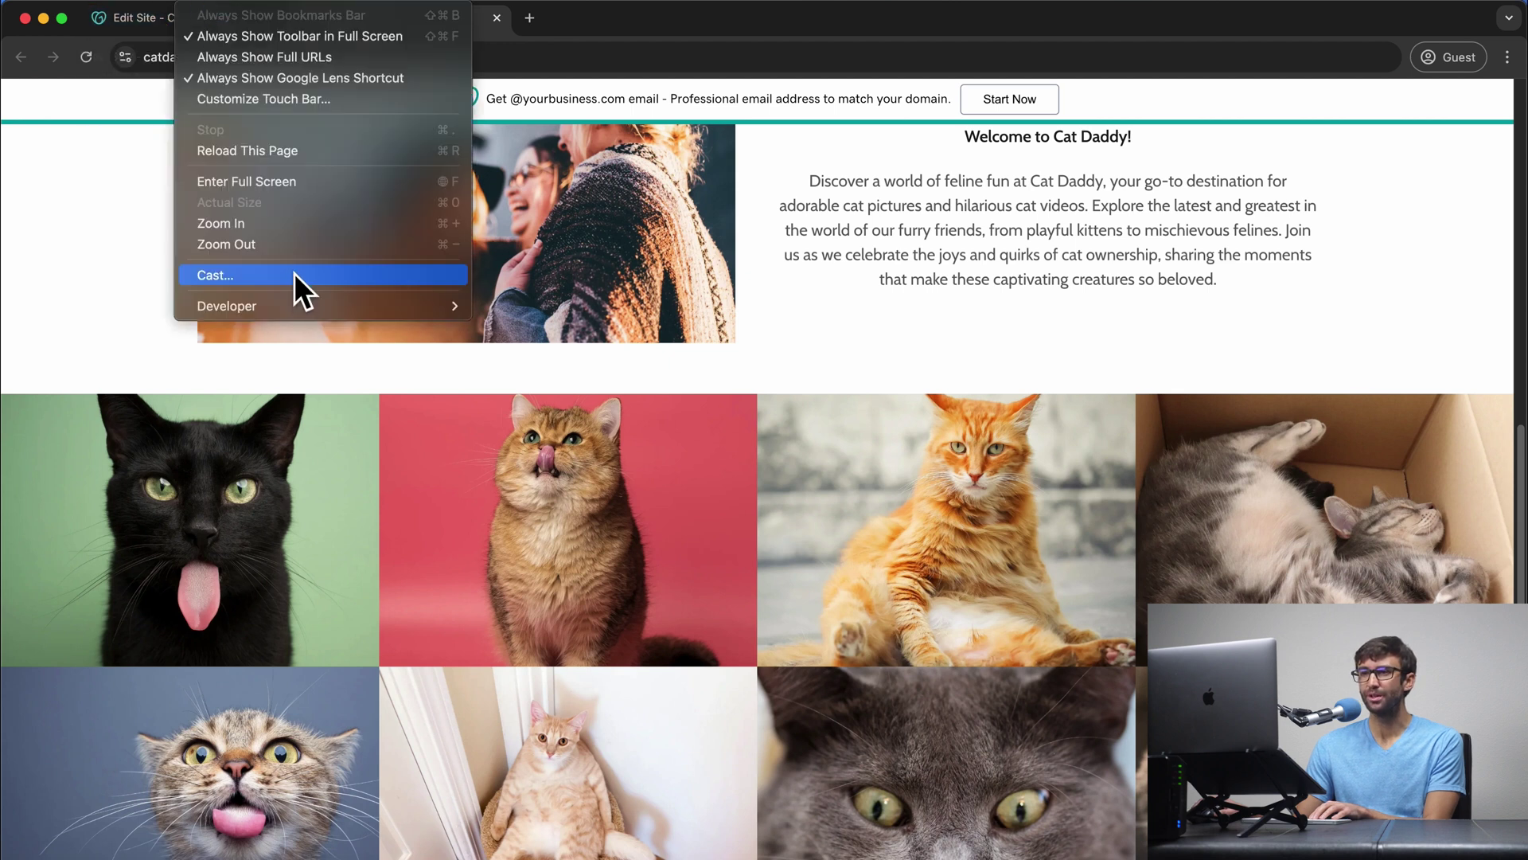
mouse_move(296, 306)
click(554, 326)
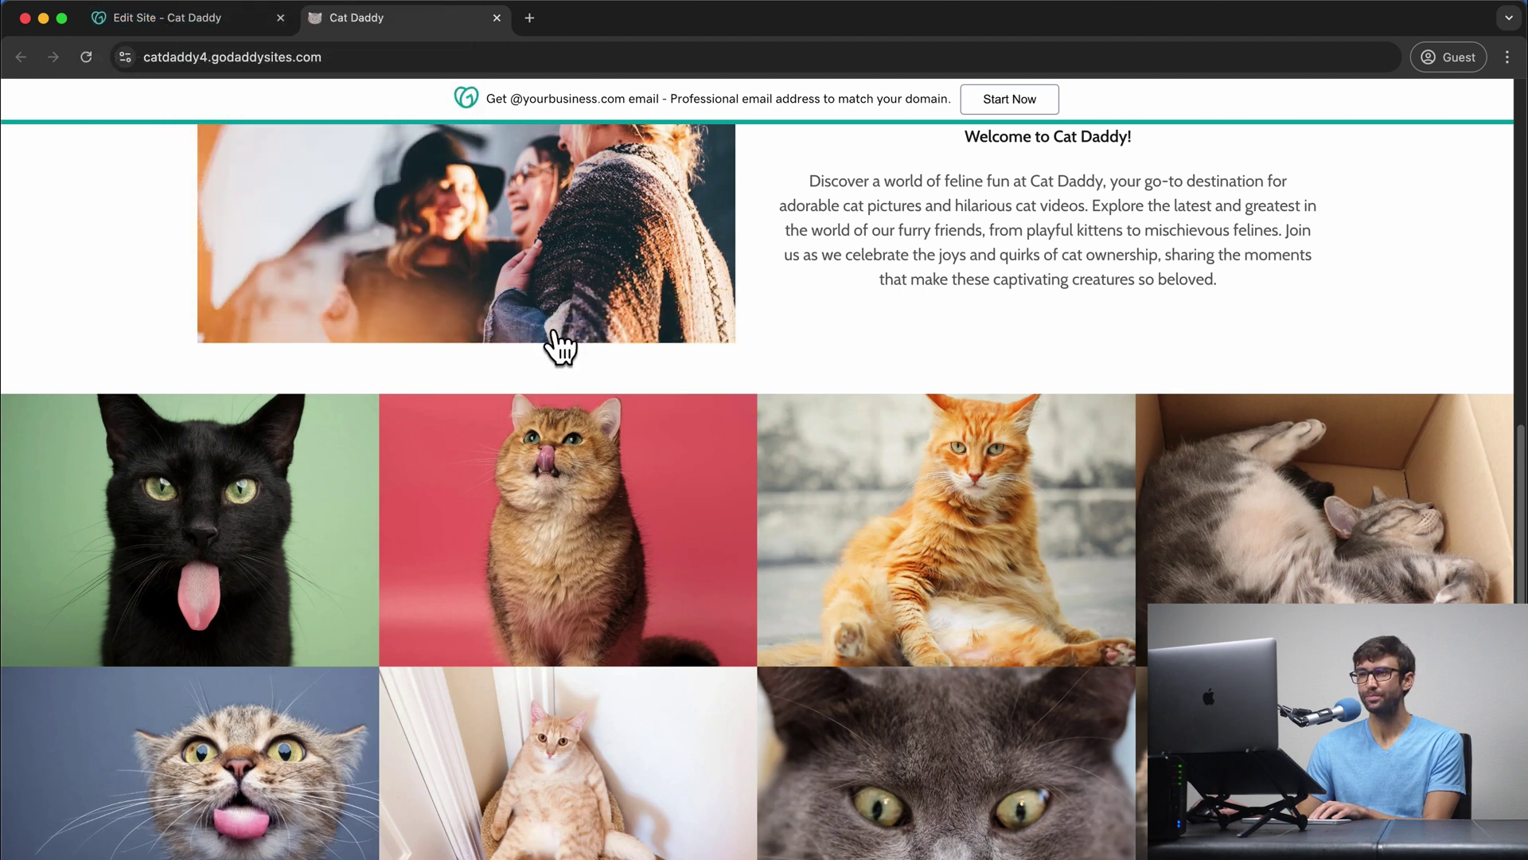
scroll(700, 473, up, 15)
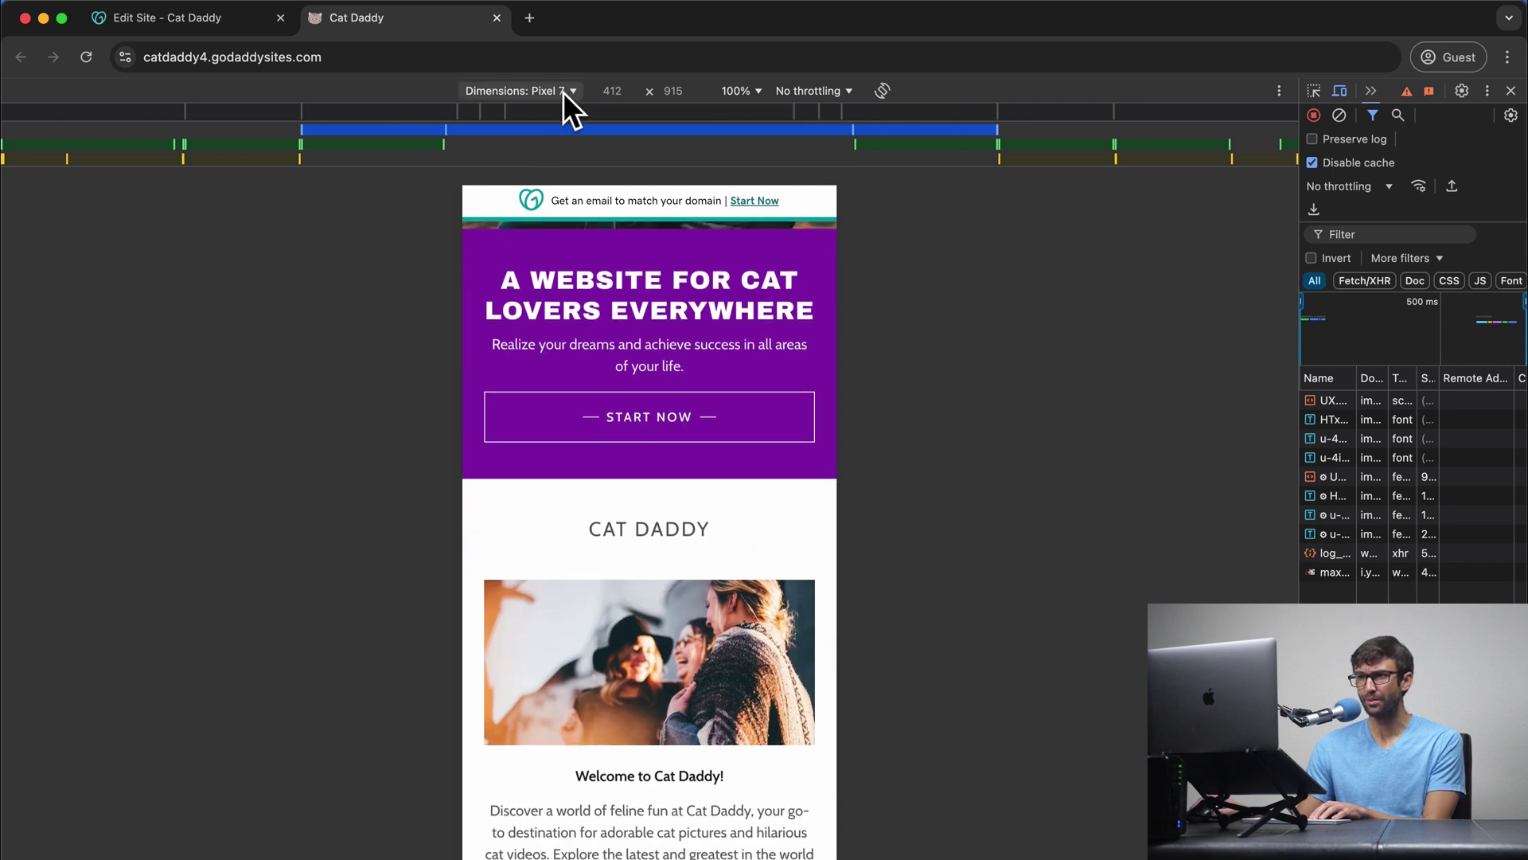
click(567, 93)
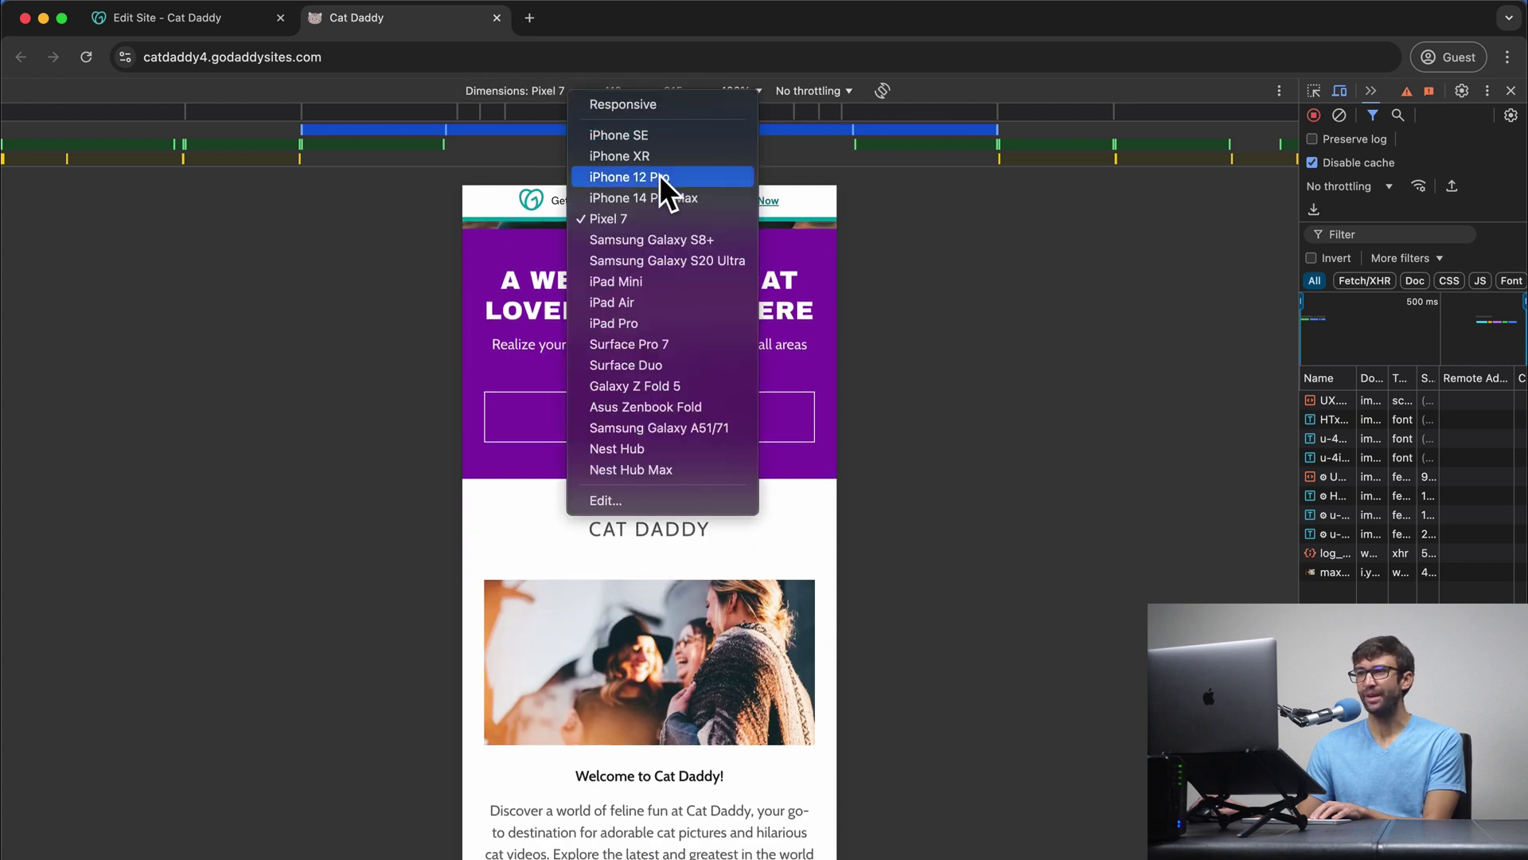
click(762, 246)
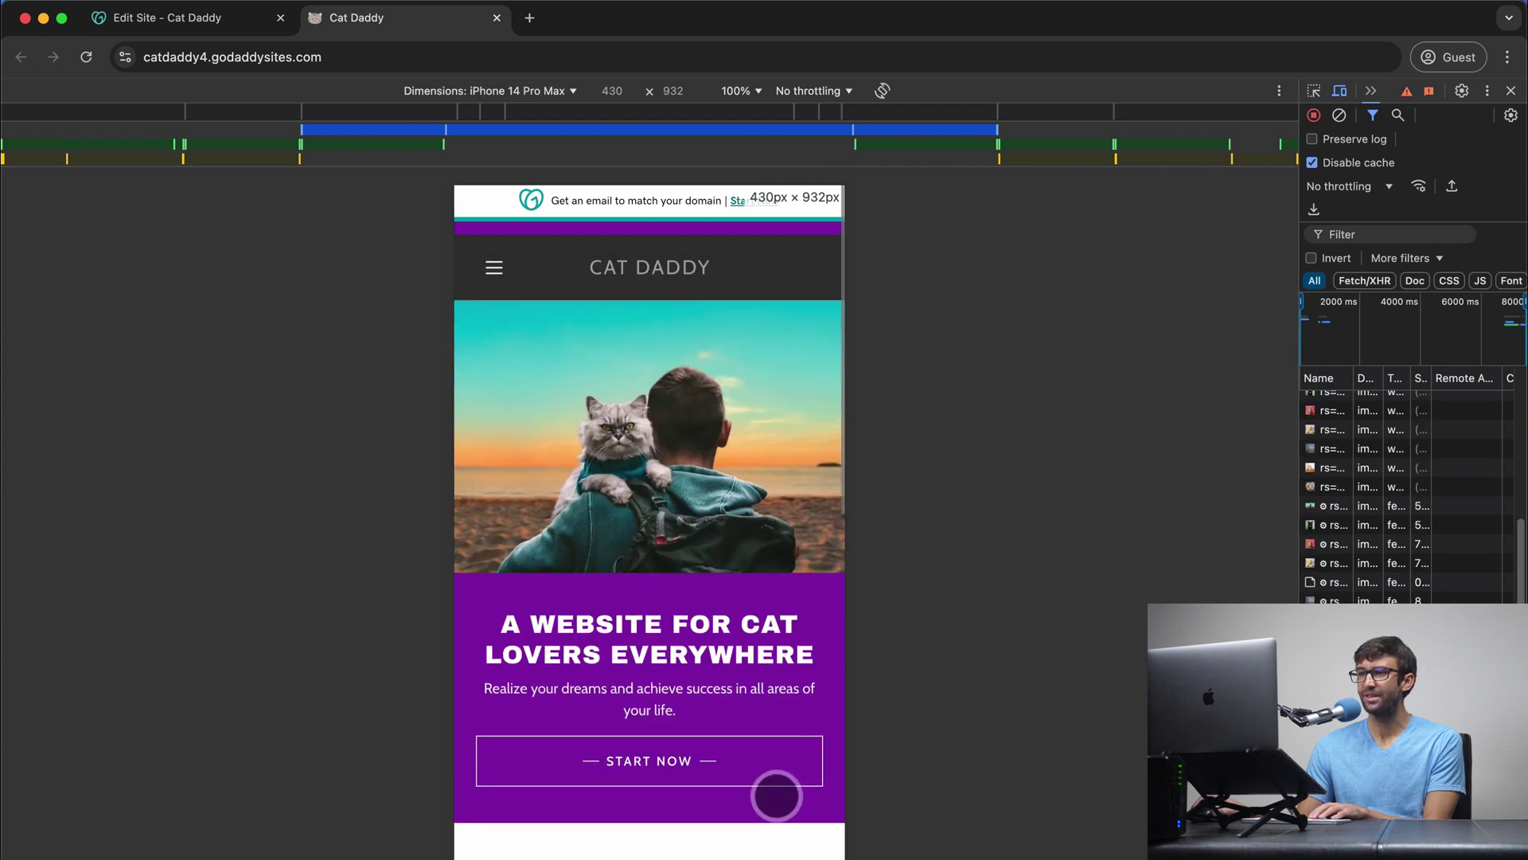
click(489, 249)
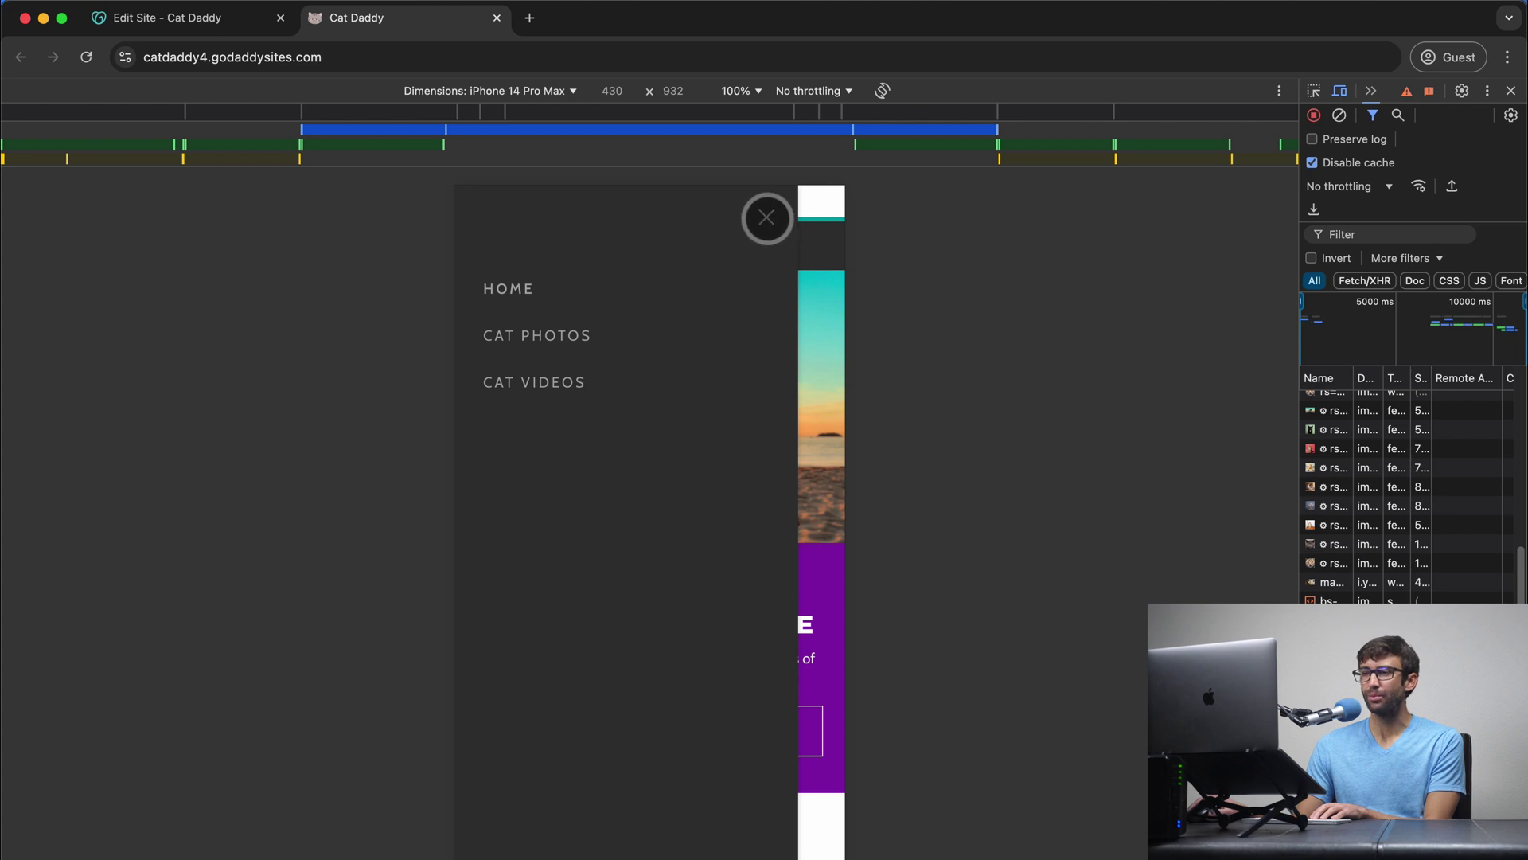
click(767, 217)
drag(756, 784, 764, 342)
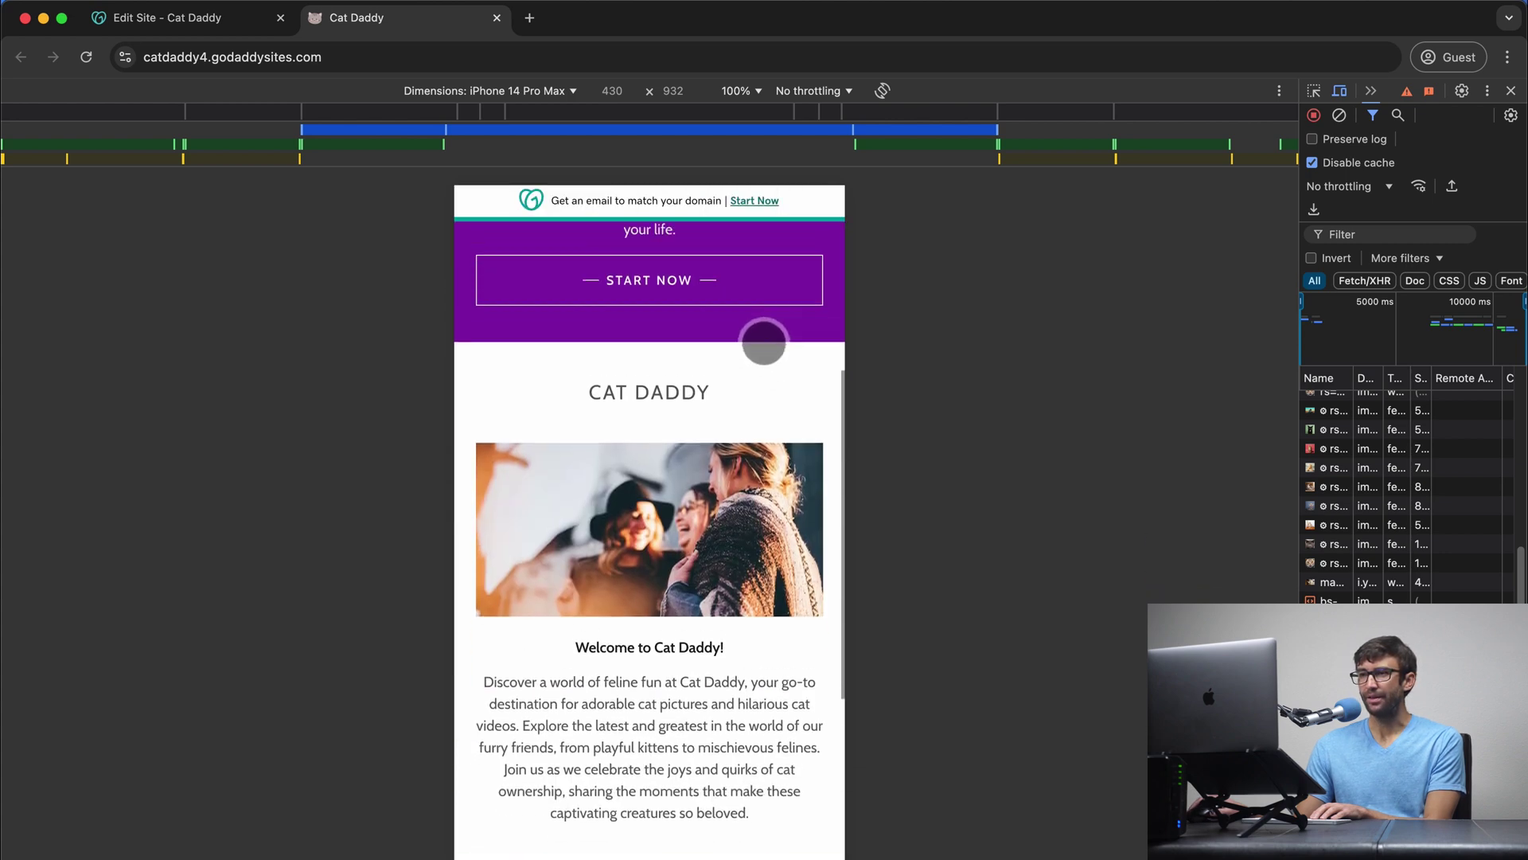
scroll(764, 342, up, 2)
click(1511, 92)
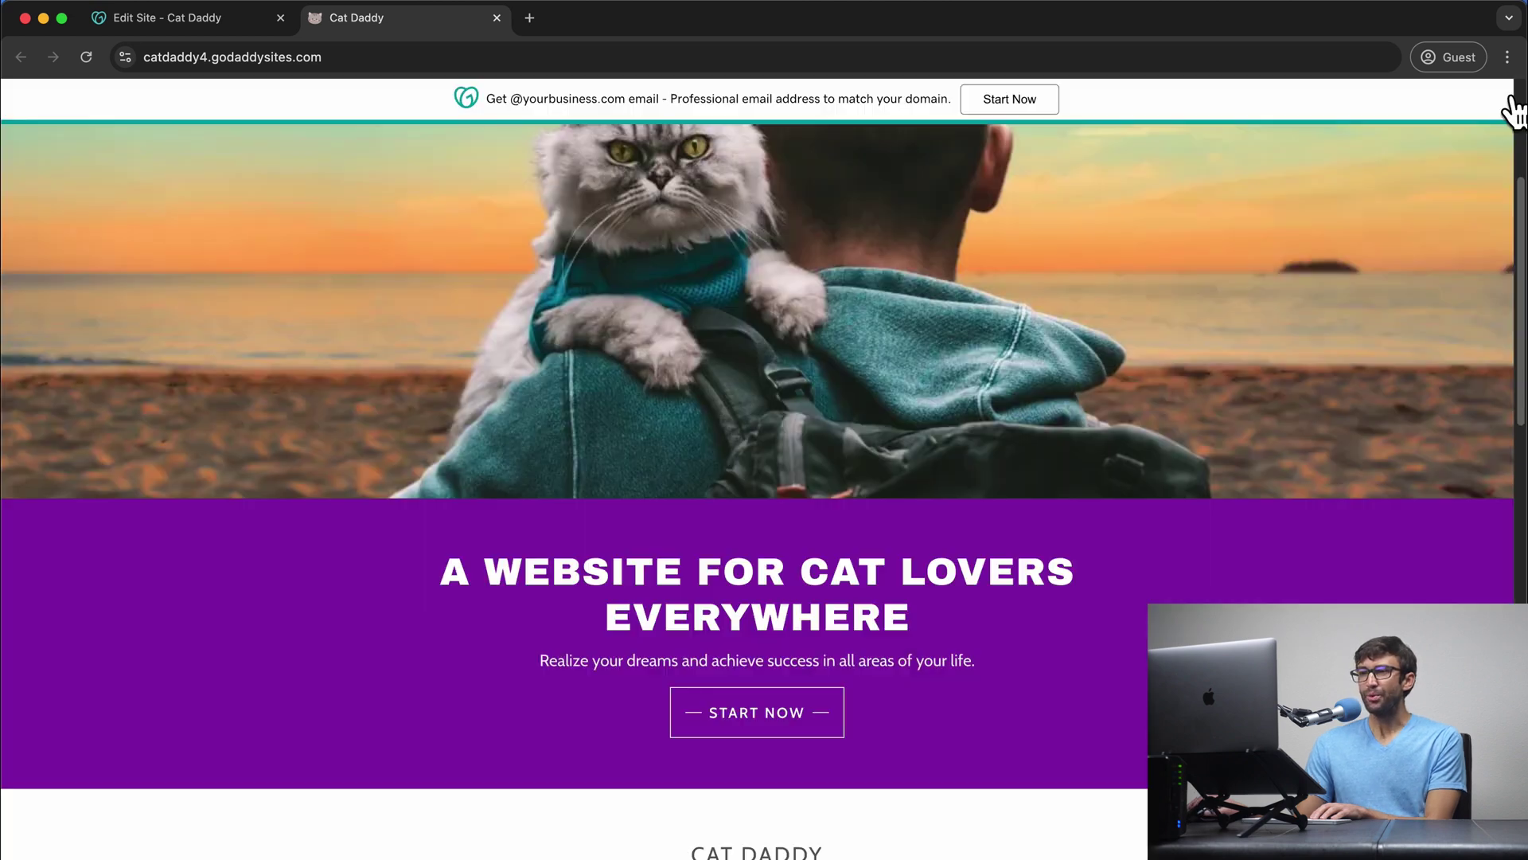
scroll(961, 431, down, 15)
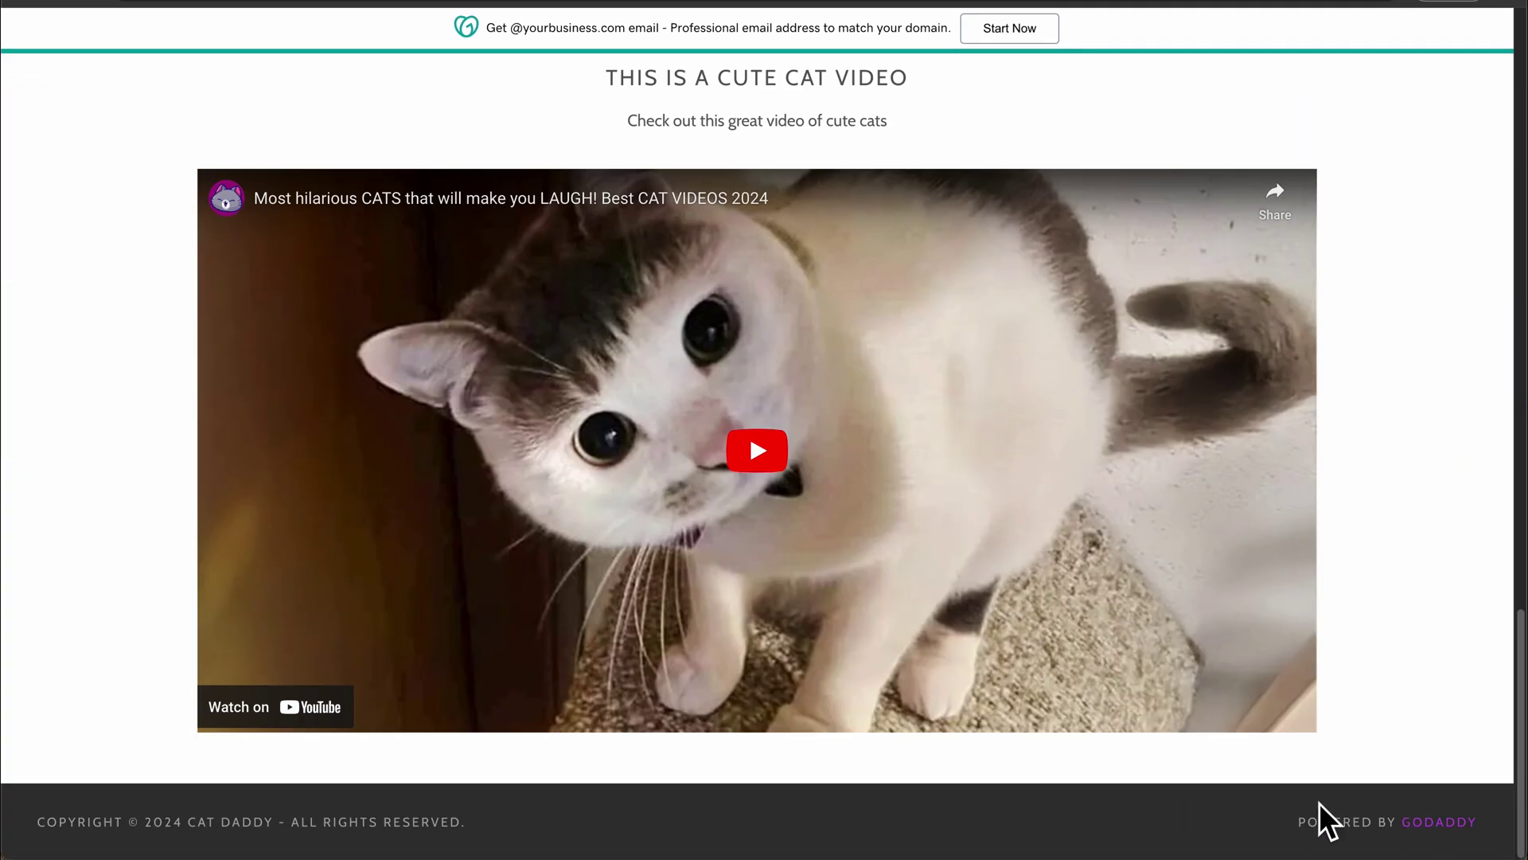
scroll(1183, 757, up, 12)
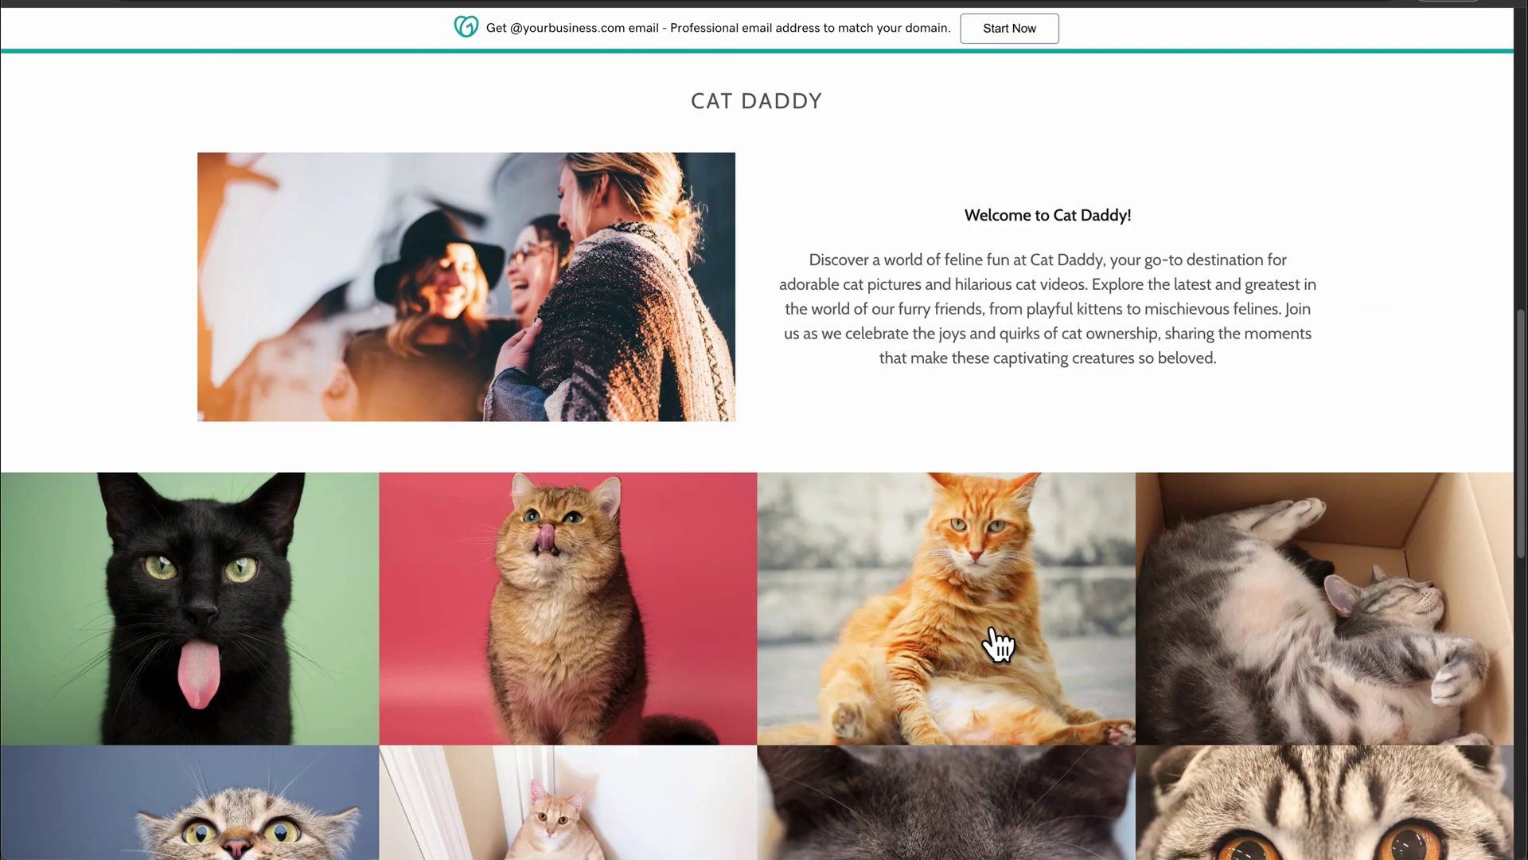
scroll(722, 161, up, 5)
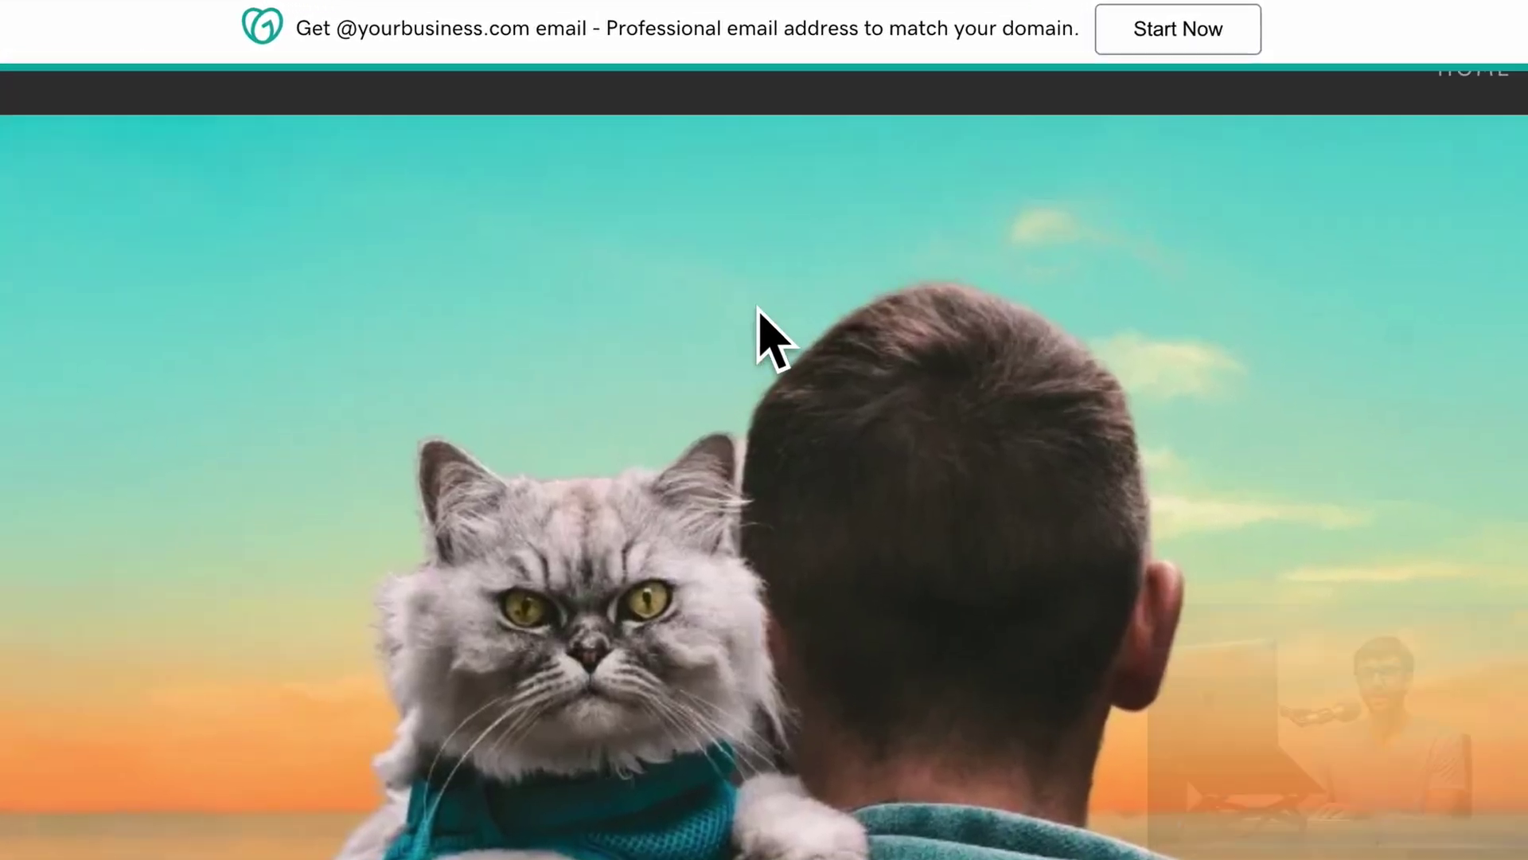
scroll(756, 308, up, 1)
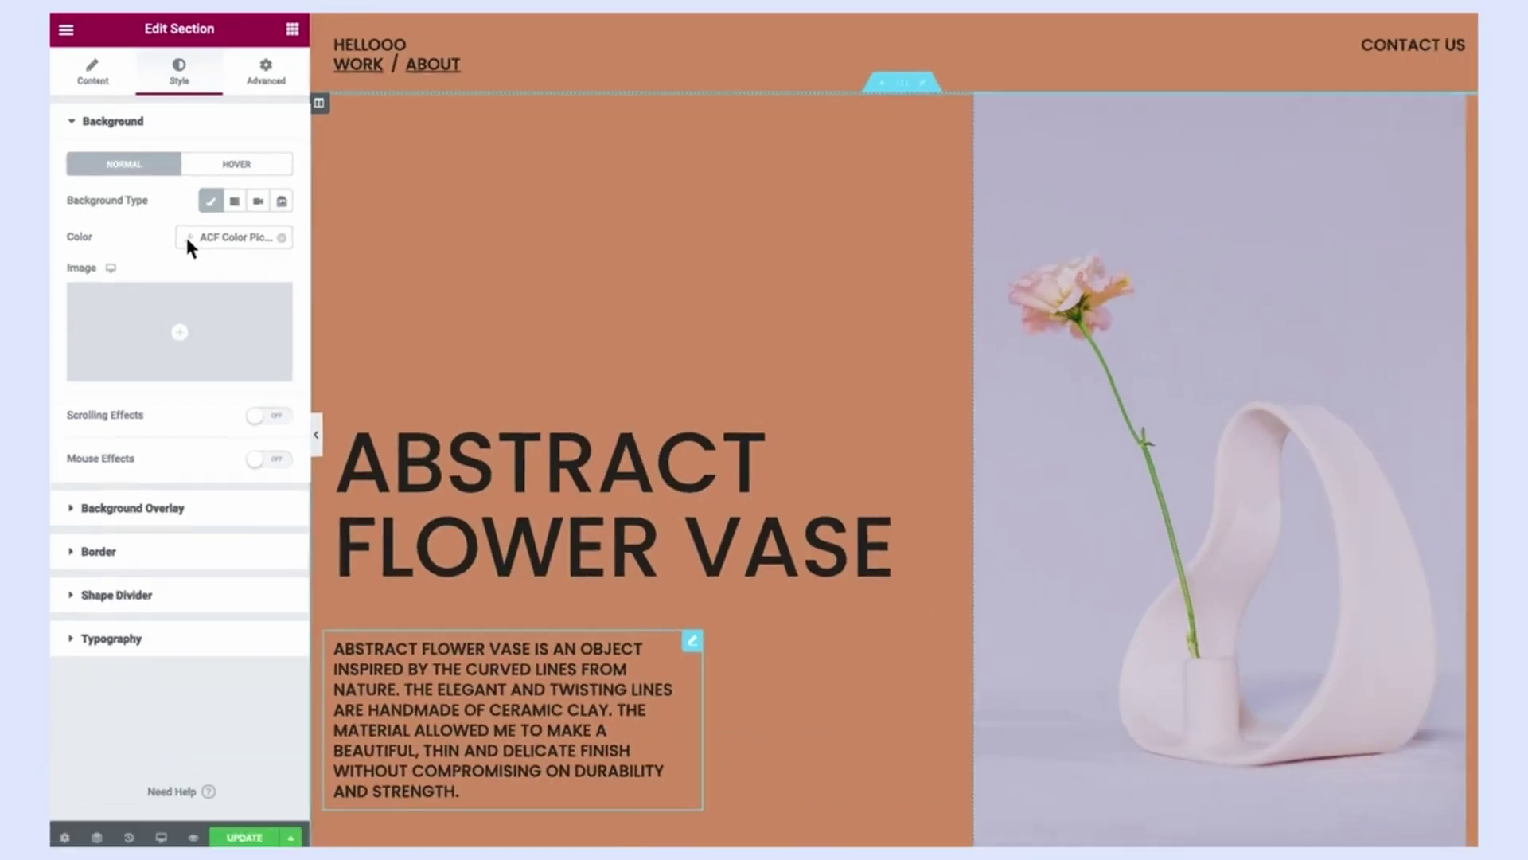
Step: Make the section background orange, then add Google Maps, Social Icons and Countdown widgets
click(379, 535)
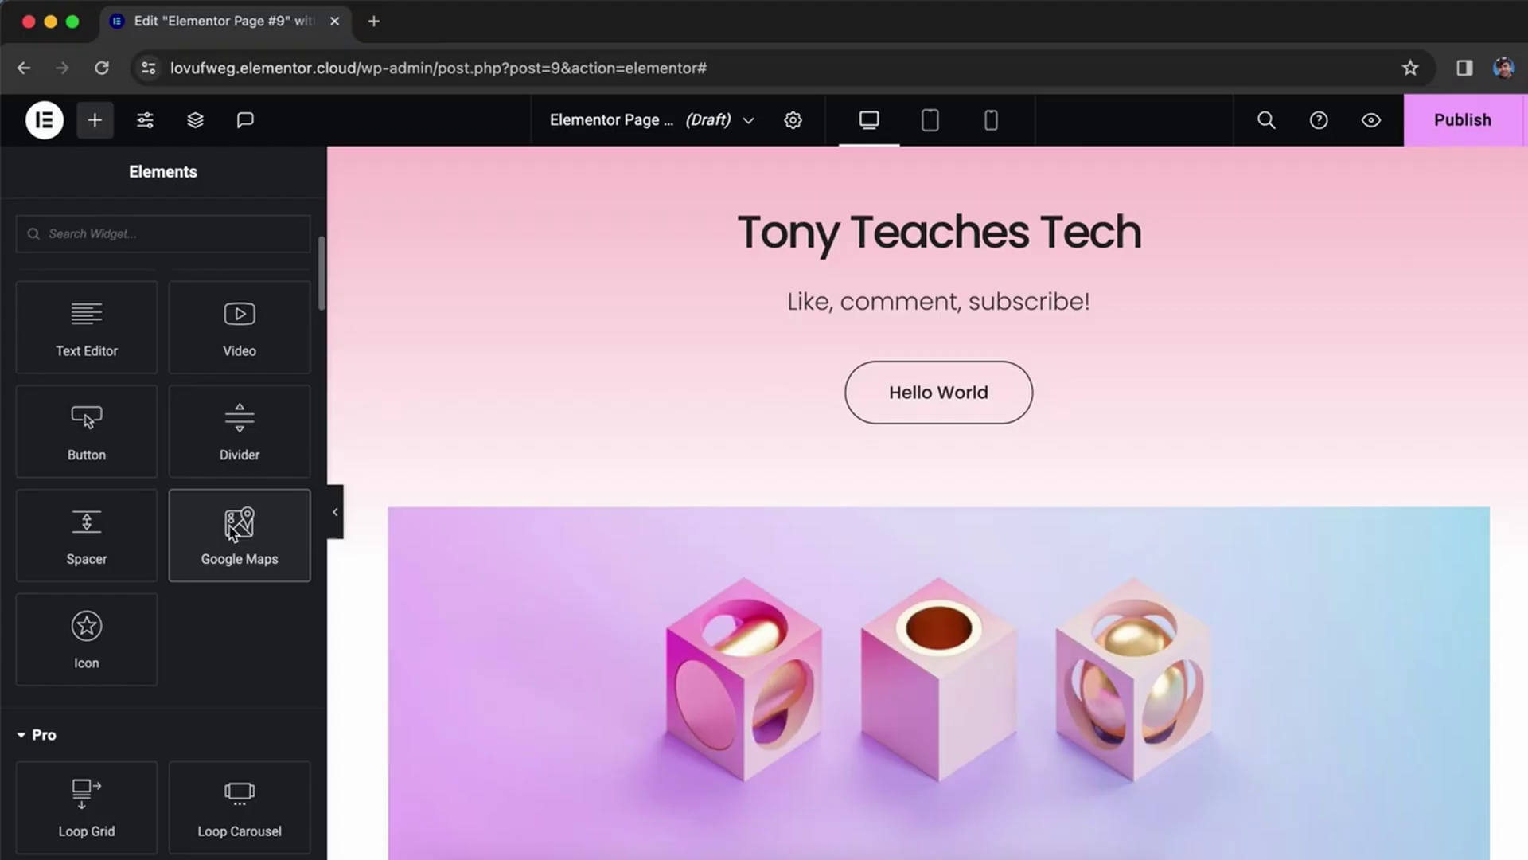
drag(233, 532, 730, 502)
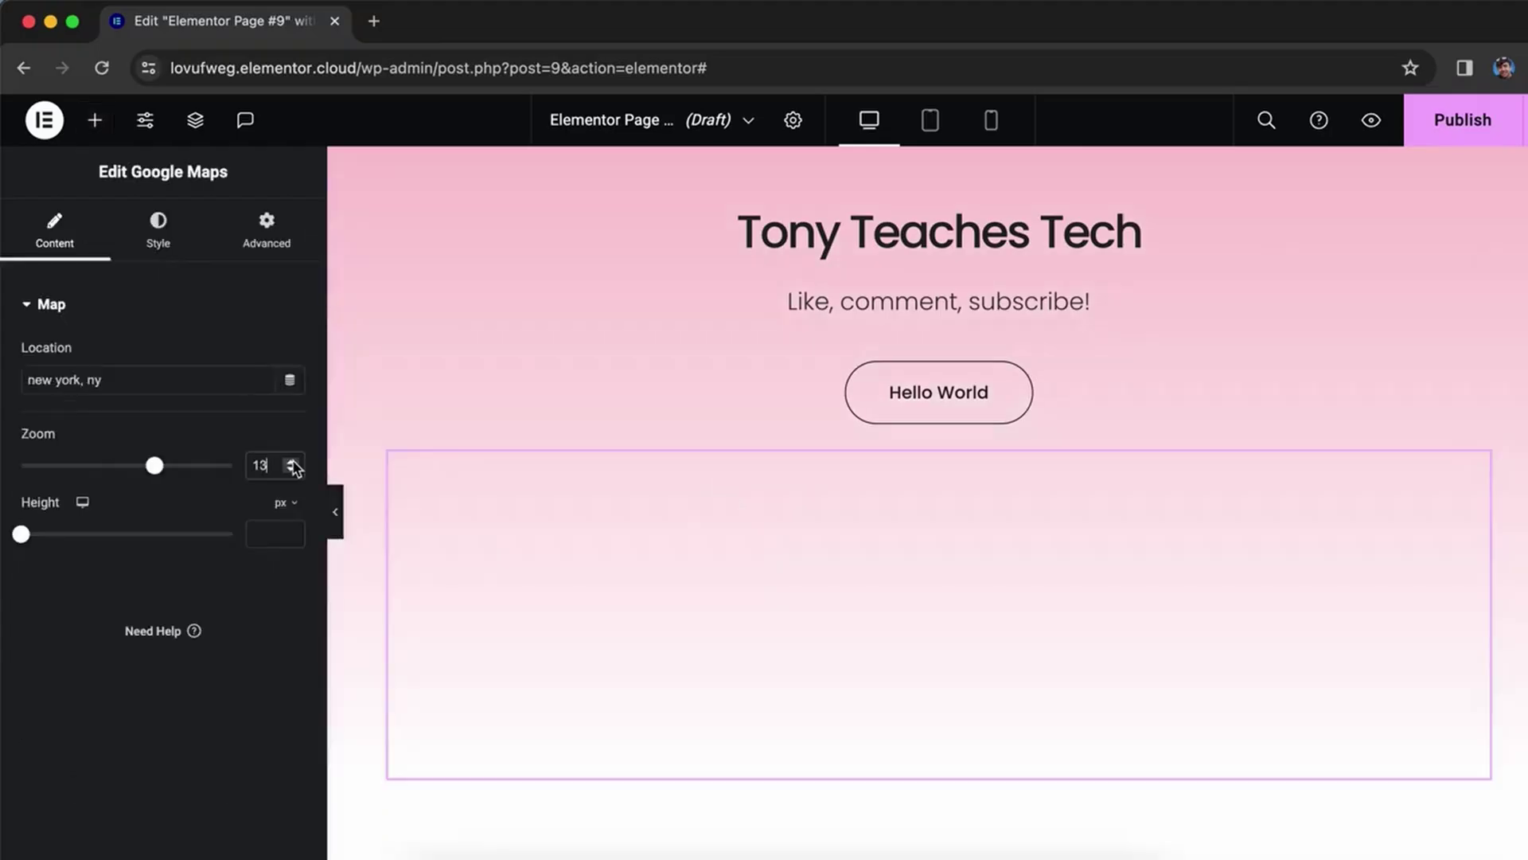
scroll(413, 313, down, 5)
scroll(226, 519, down, 15)
drag(236, 590, 880, 471)
drag(239, 615, 777, 565)
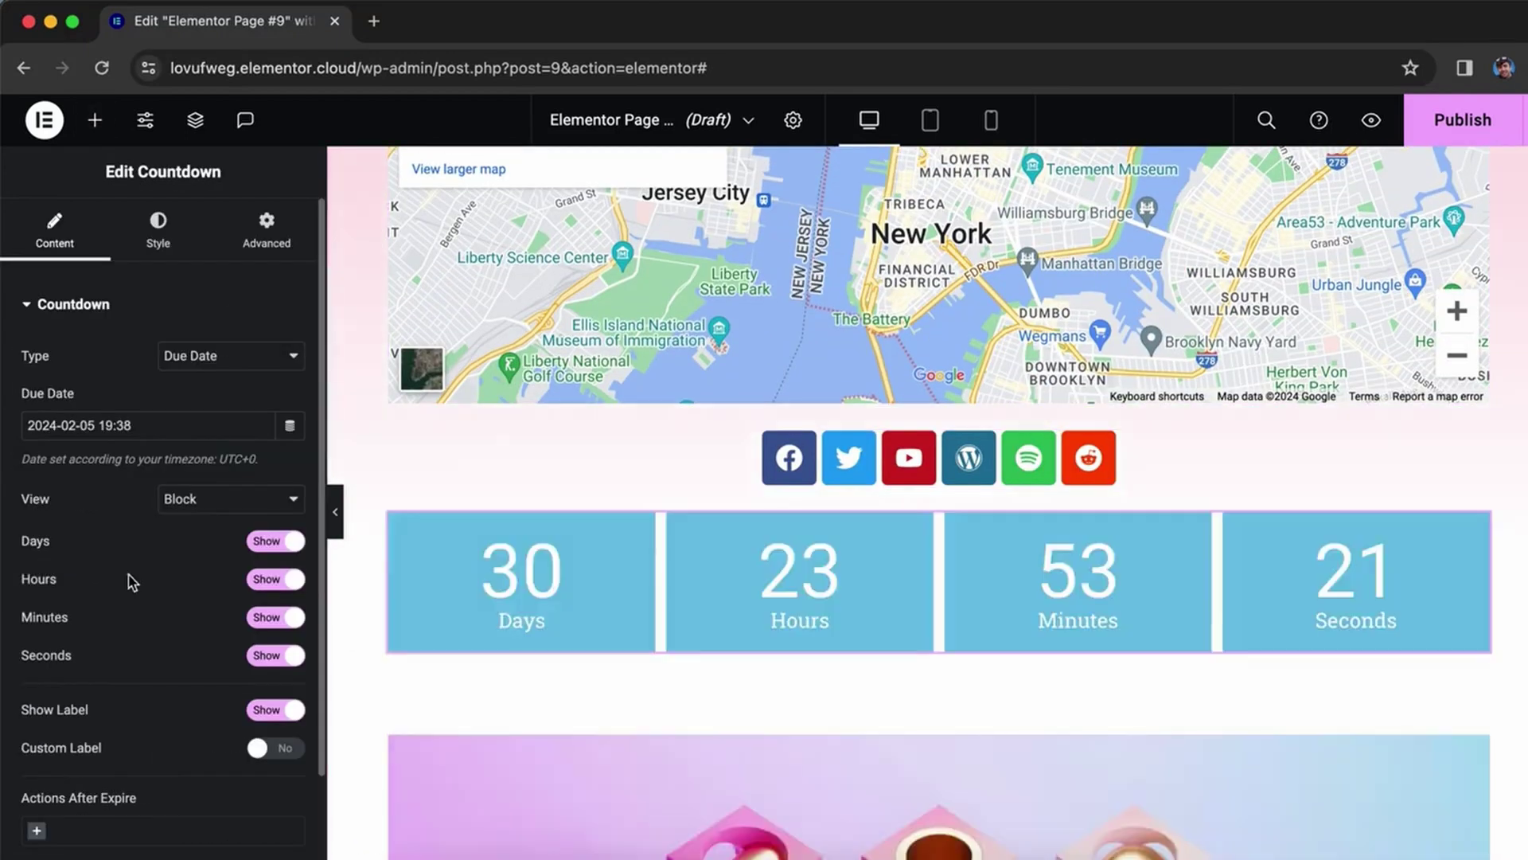